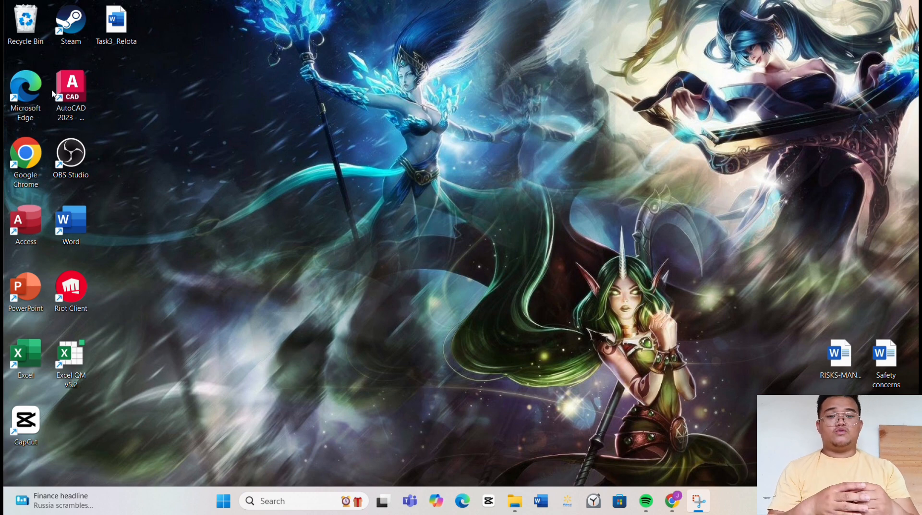
# Launch Access and create a blank database named "customer orders"
pyautogui.doubleClick(30, 206)
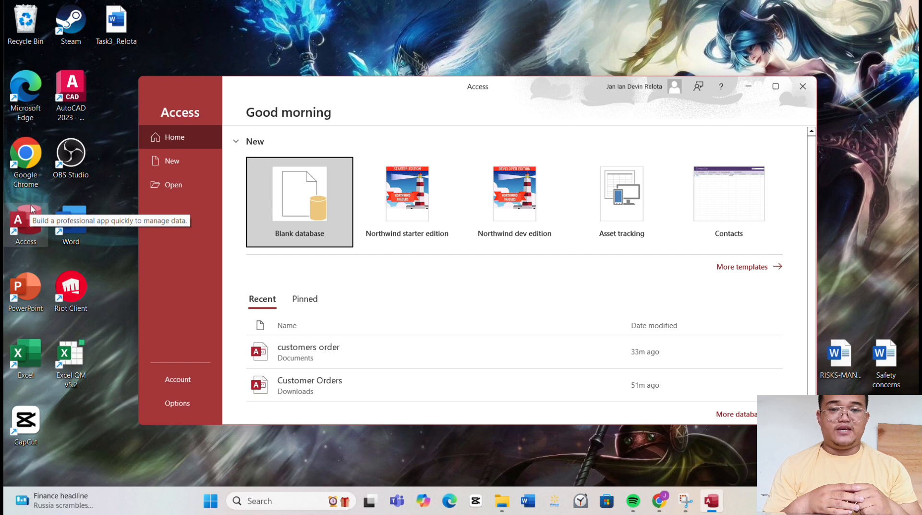
pyautogui.click(313, 209)
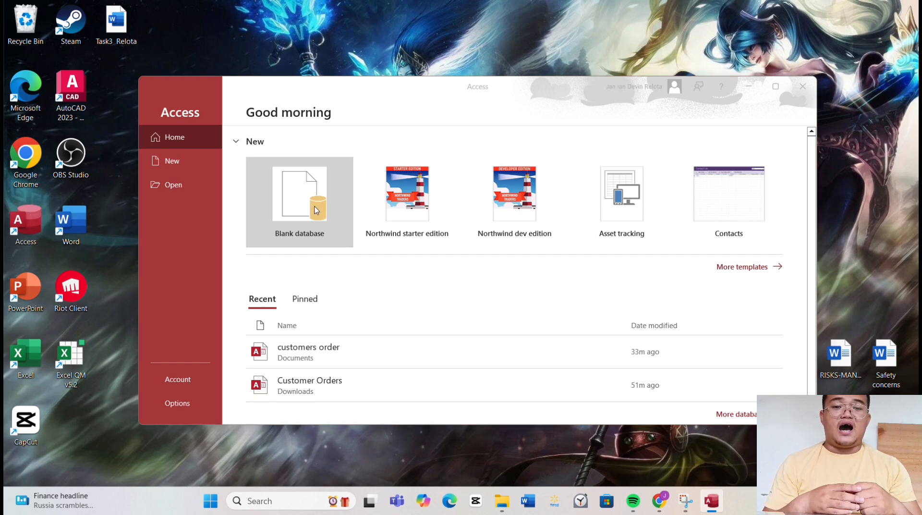
pyautogui.moveTo(548, 182); pyautogui.dragTo(517, 195)
pyautogui.click(532, 185)
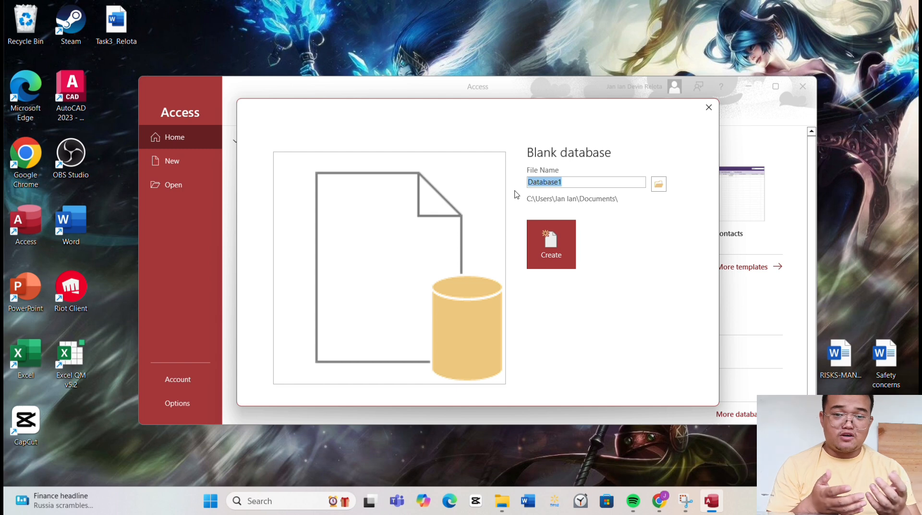
pyautogui.write('cust')
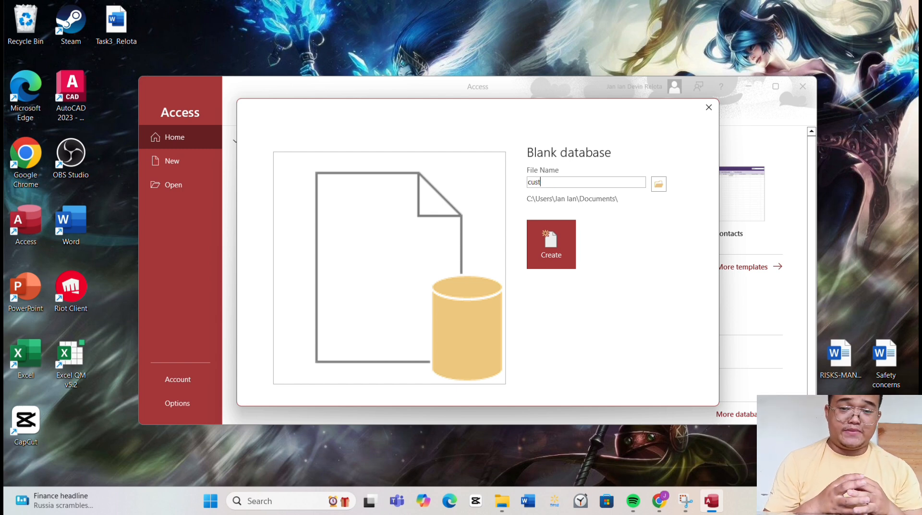
pyautogui.write('omer')
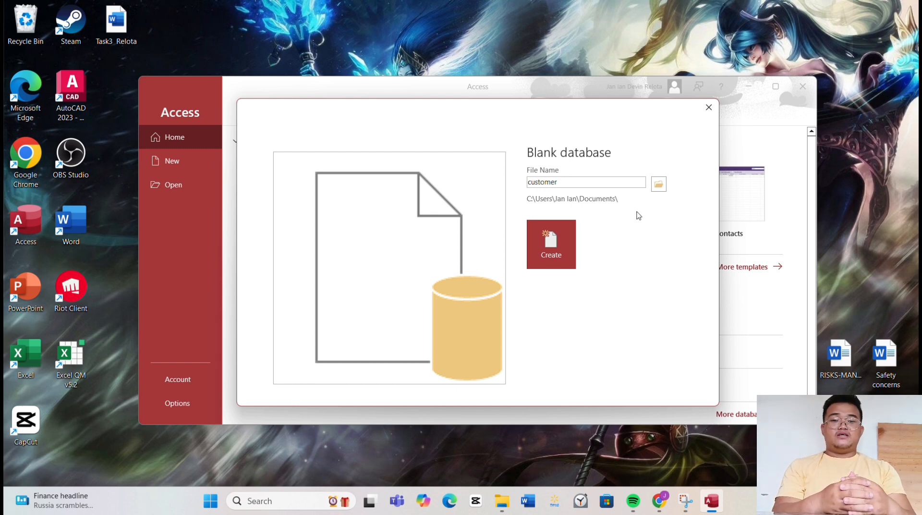
pyautogui.write(' orders')
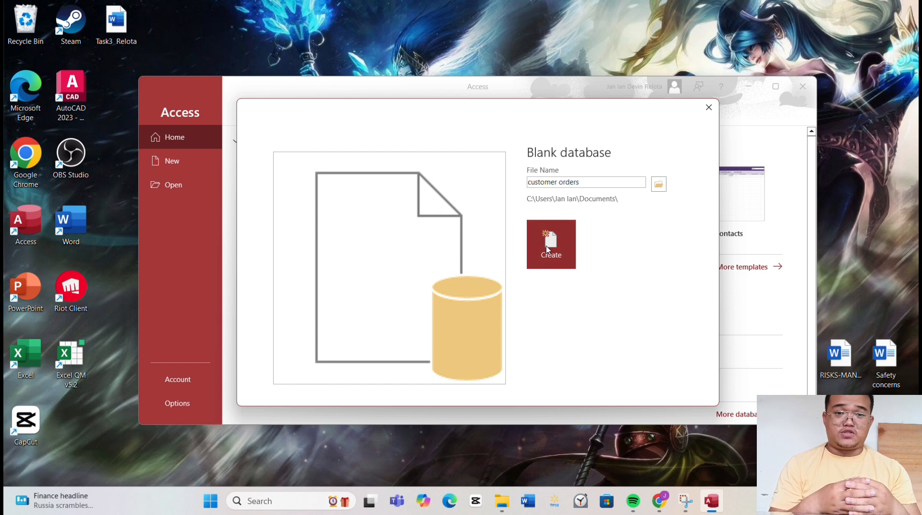
pyautogui.click(547, 248)
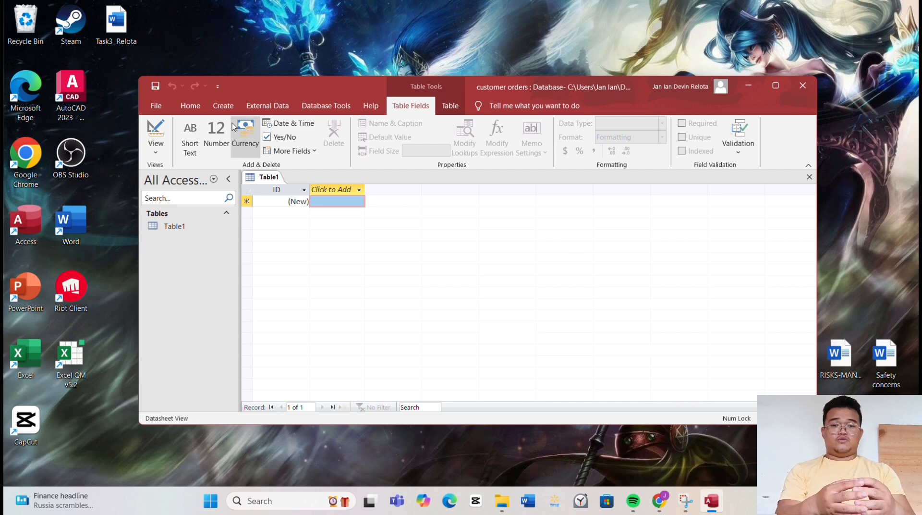
# Create a new table and switch it to Design View, saving it under the name Customers
pyautogui.click(224, 106)
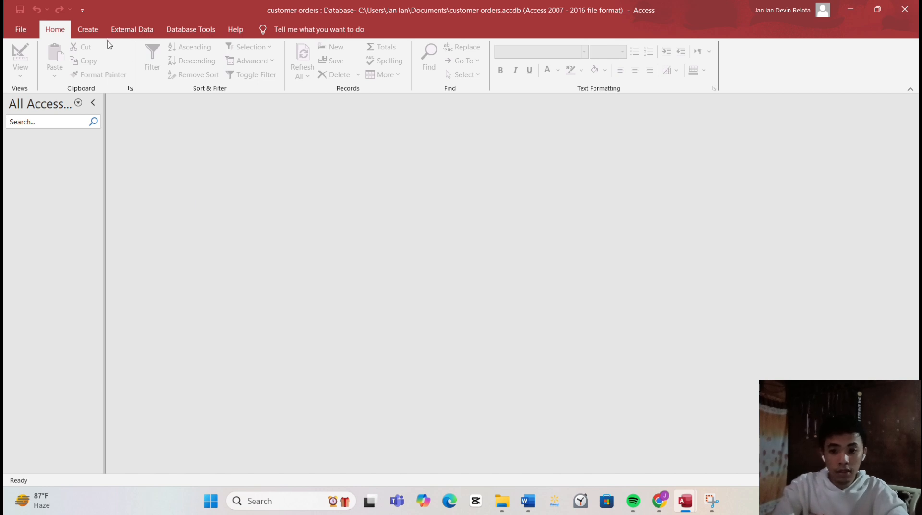
pyautogui.click(94, 27)
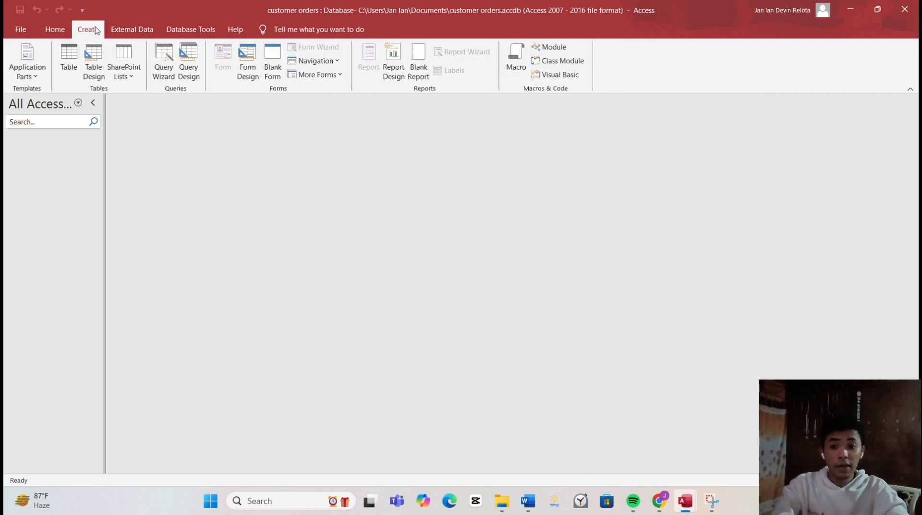
pyautogui.click(69, 62)
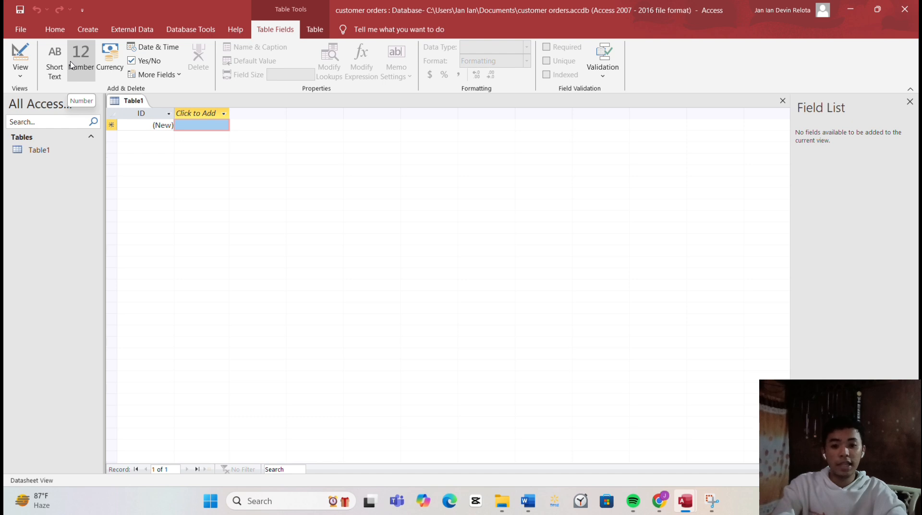
pyautogui.click(24, 76)
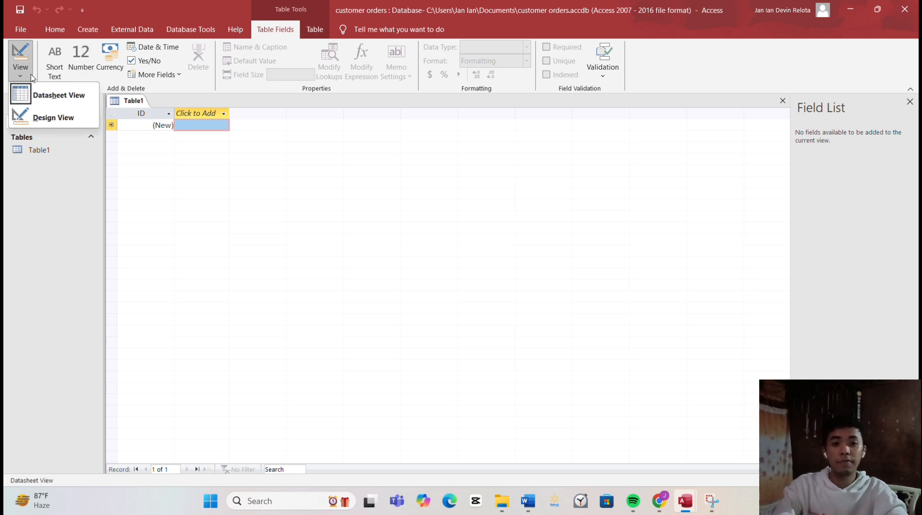
pyautogui.click(53, 117)
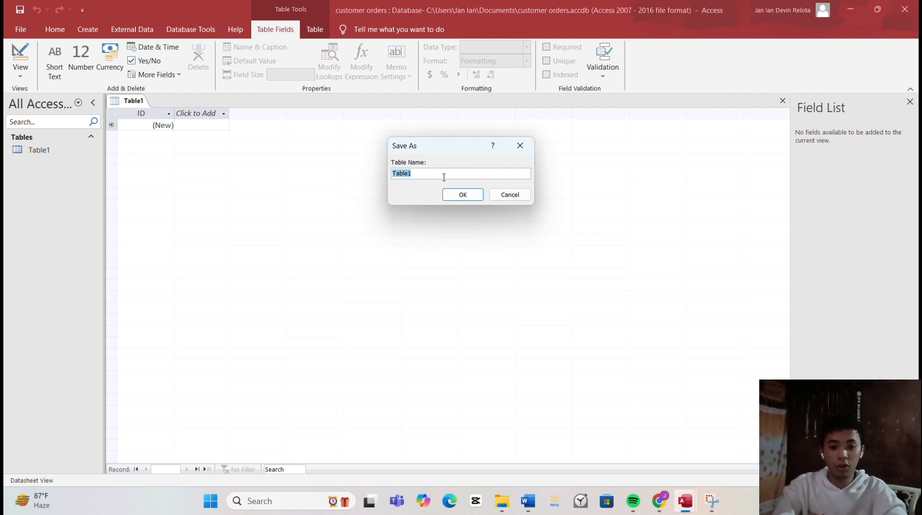
pyautogui.write('Customers')
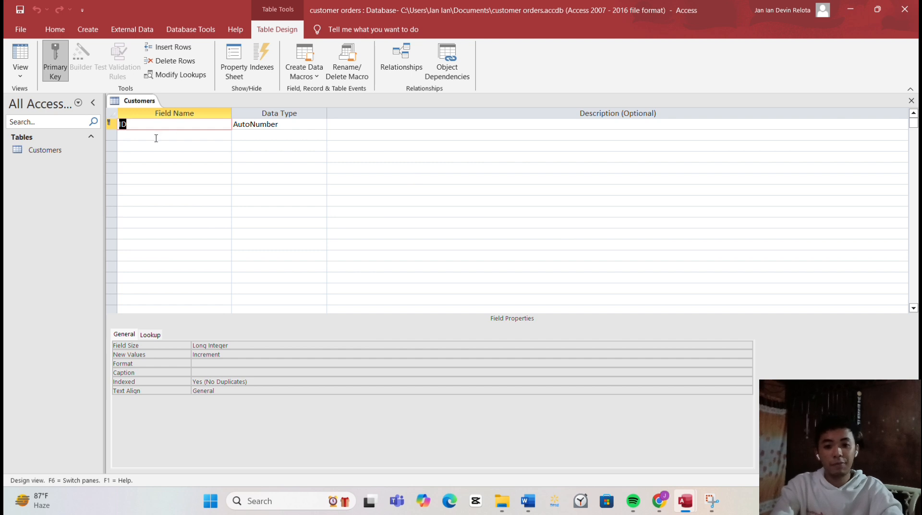
# Rename the ID field of the Customers table to Customer ID, keeping AutoNumber as its data type
pyautogui.click(144, 126)
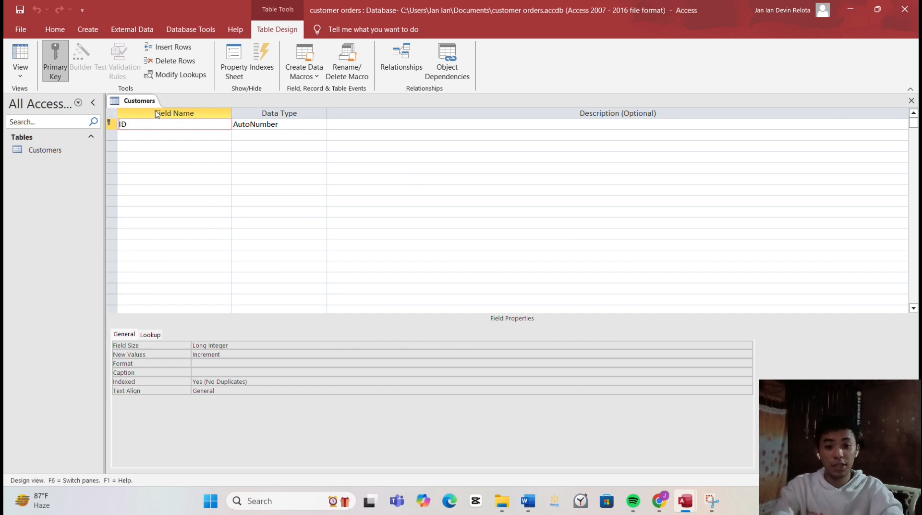
pyautogui.press('Home')
pyautogui.write('Customer')
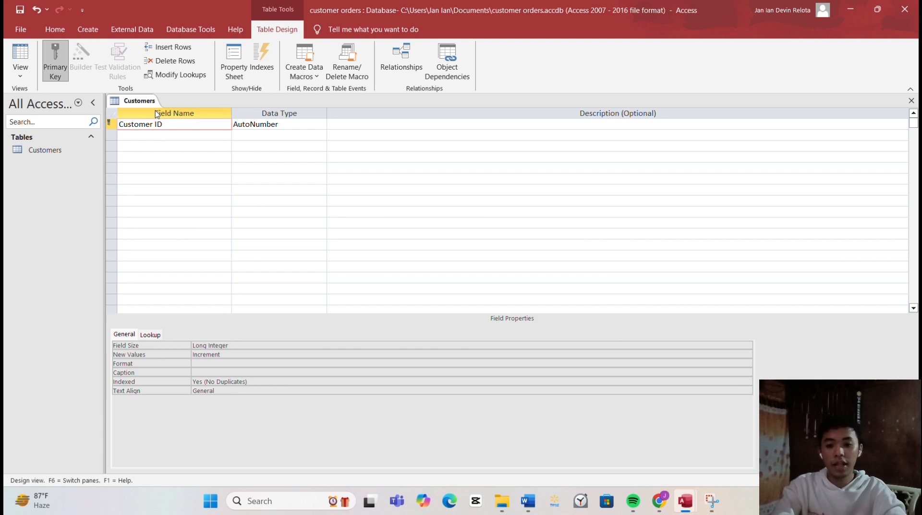
pyautogui.click(307, 124)
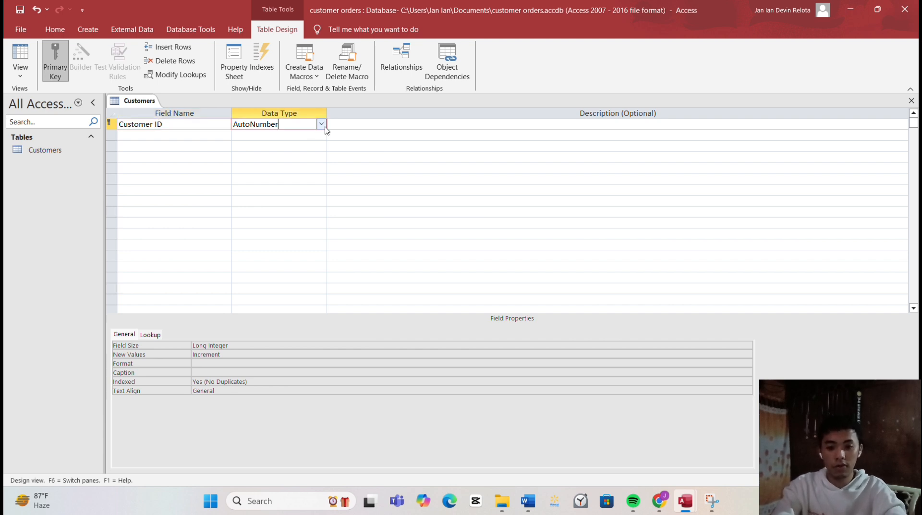
pyautogui.click(321, 124)
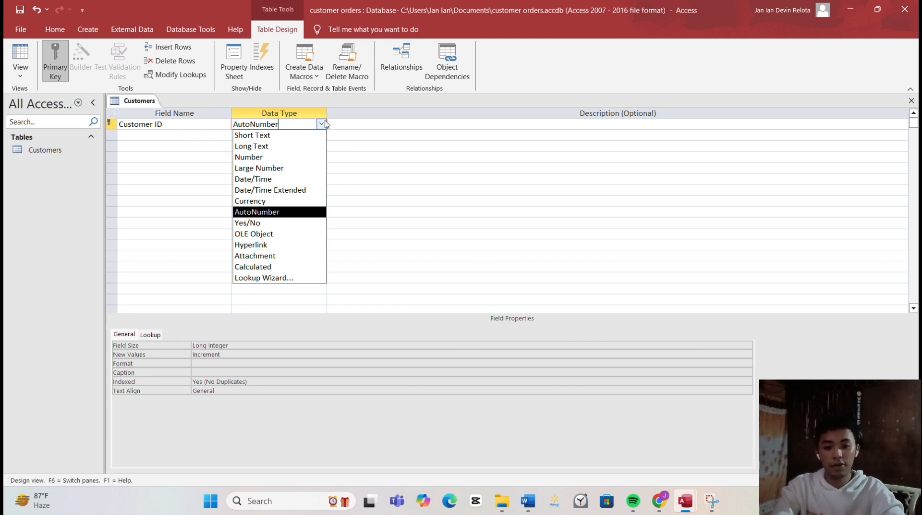
pyautogui.click(321, 124)
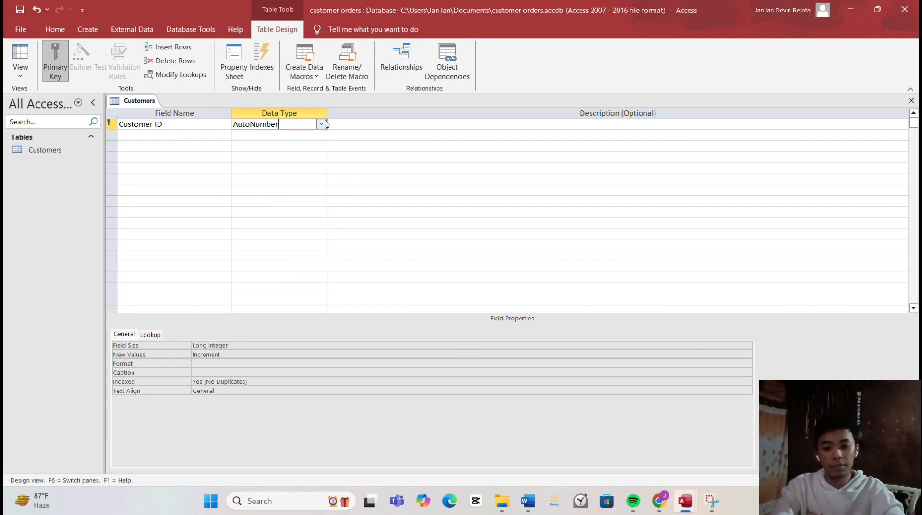
# Add First Name and Last Name as Short Text fields below Customer ID
pyautogui.click(176, 135)
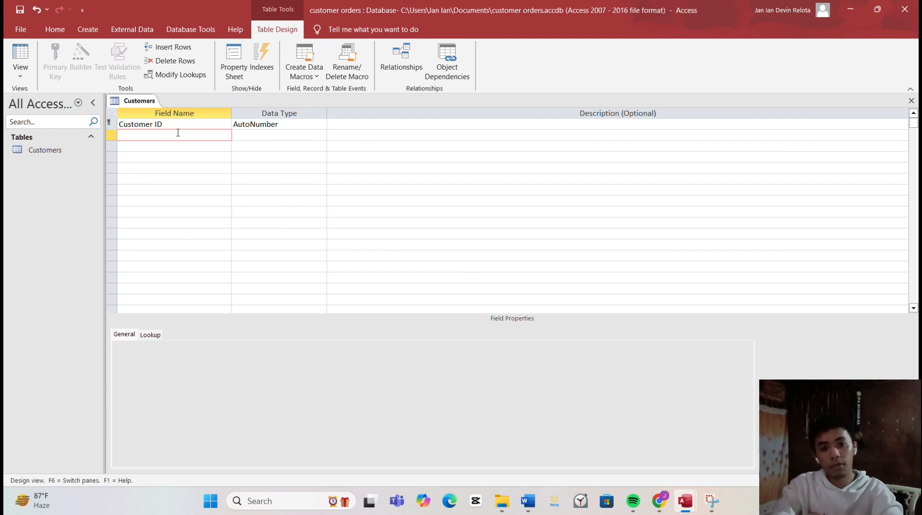
pyautogui.write('First')
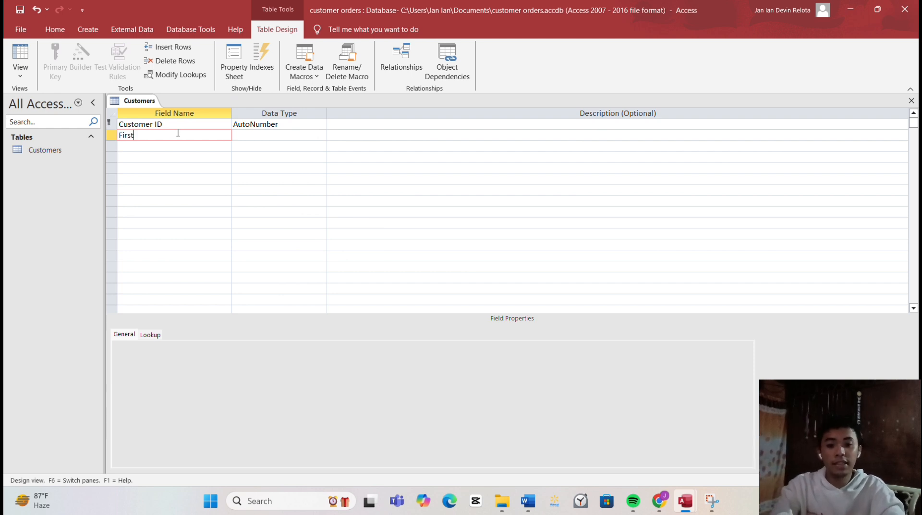
pyautogui.write(' Name')
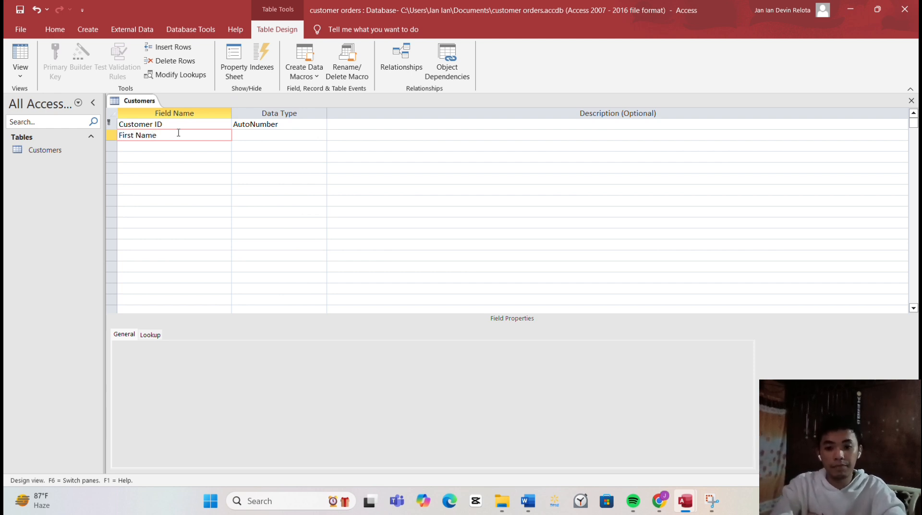
pyautogui.press('Return')
pyautogui.press('Return')
pyautogui.press('Return')
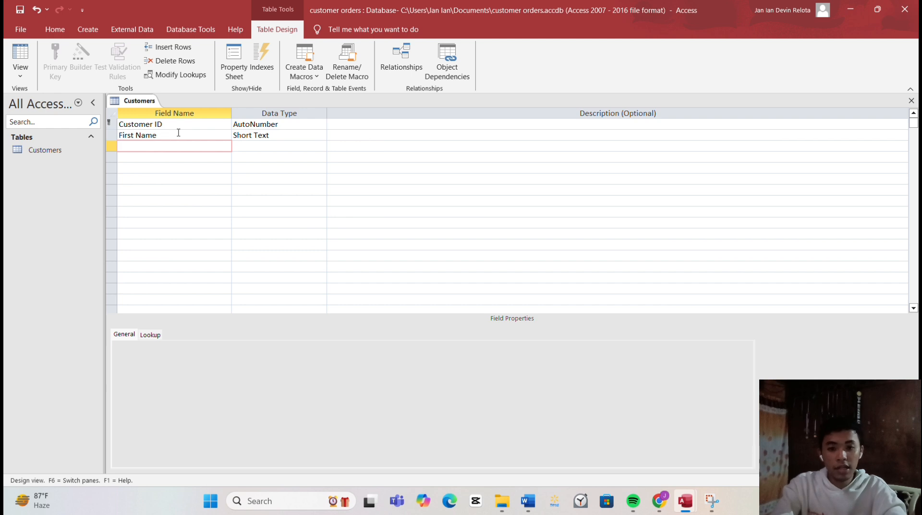
pyautogui.write('Last Name')
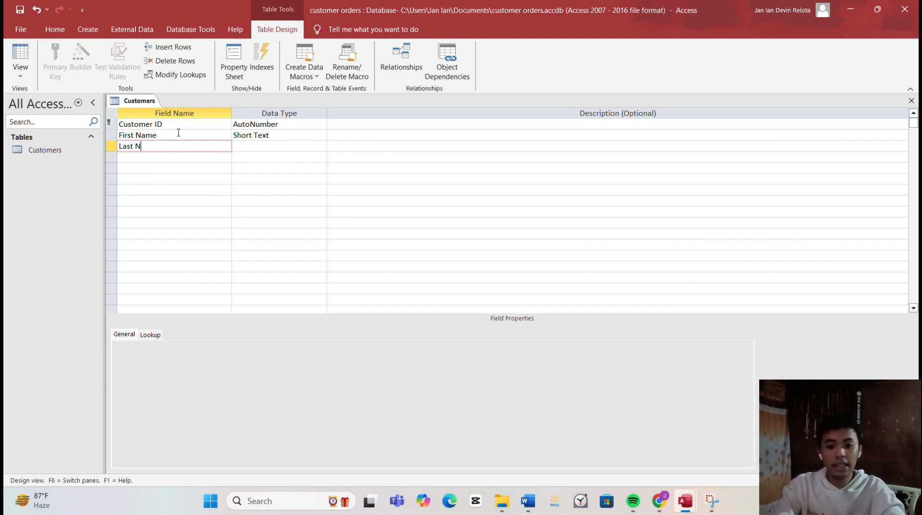
pyautogui.press('Return')
pyautogui.press('Return')
pyautogui.press('Return')
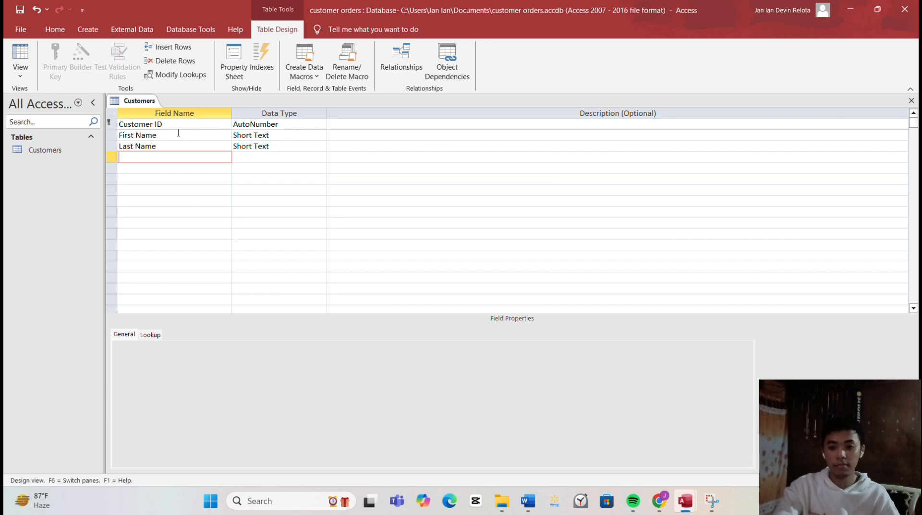
# Add Email Address and Phone as Short Text fields below Last Name
pyautogui.write('Email Add')
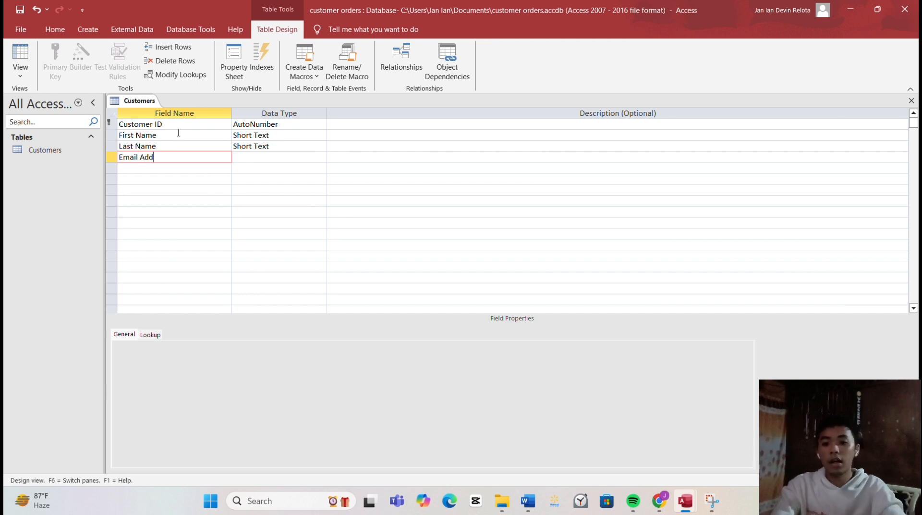
pyautogui.write('ress')
pyautogui.press('Return')
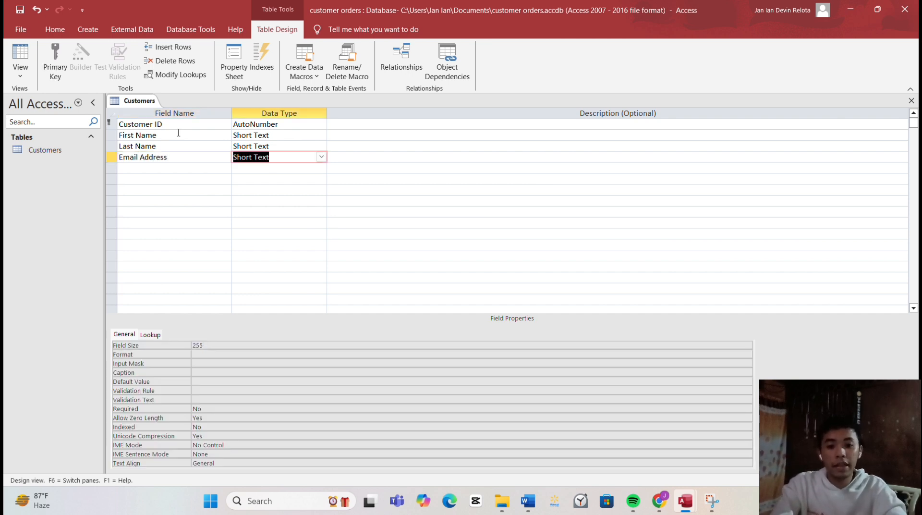
pyautogui.press('Return')
pyautogui.press('Return')
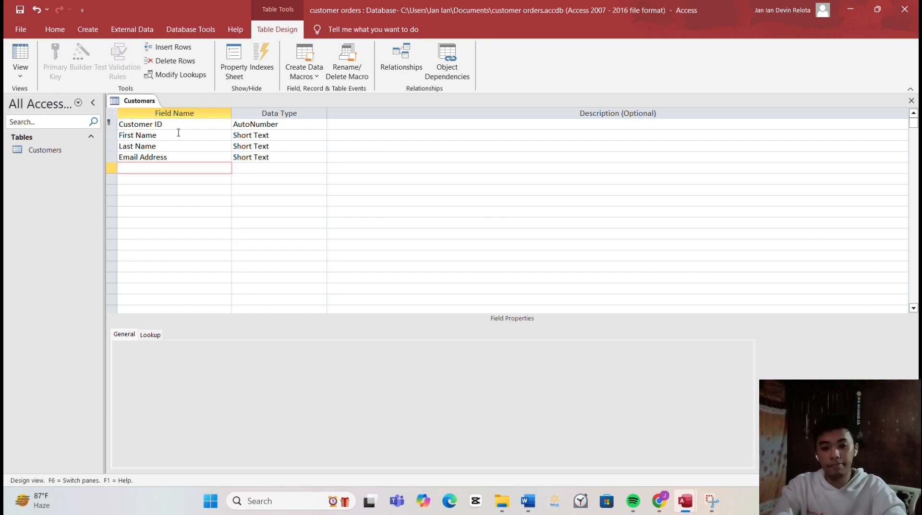
pyautogui.write('Phone')
pyautogui.press('Return')
pyautogui.press('Return')
pyautogui.press('Return')
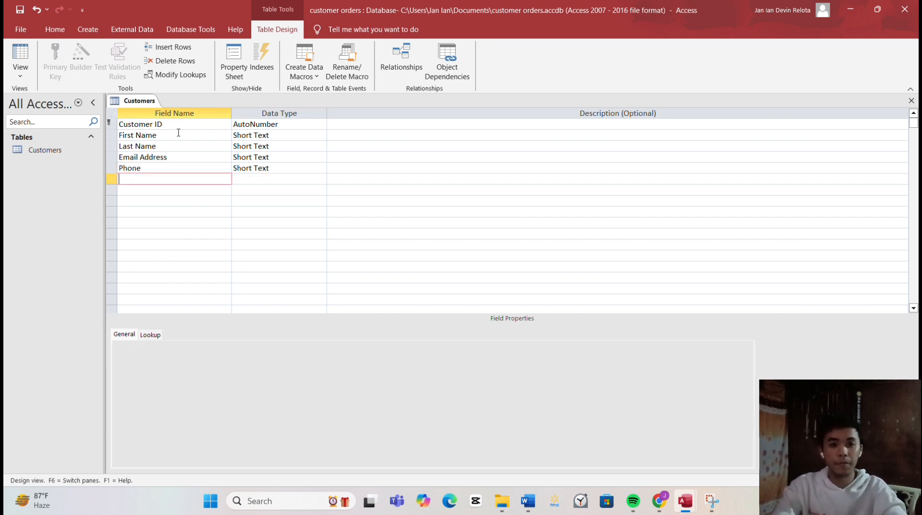
# Add Address, City, State, Zip and Country as Short Text fields below Phone
pyautogui.write('Address')
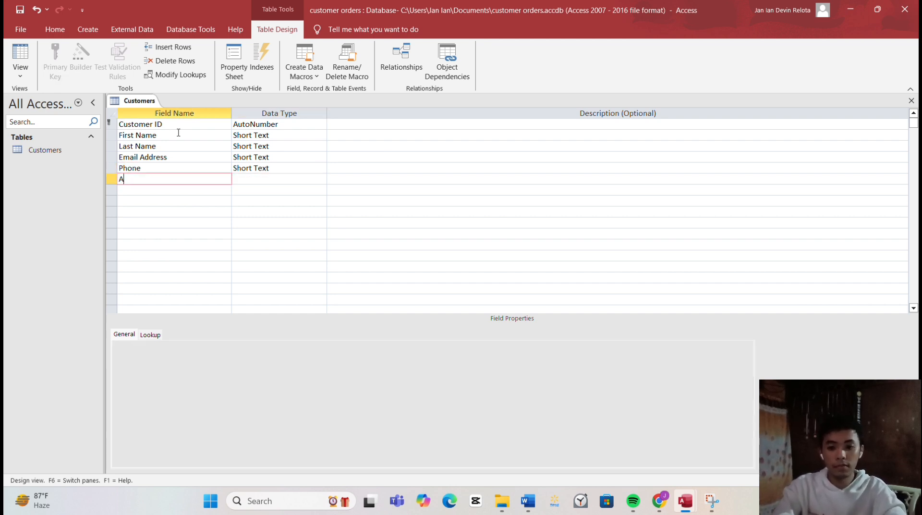
pyautogui.press('Return')
pyautogui.press('Return')
pyautogui.press('Return')
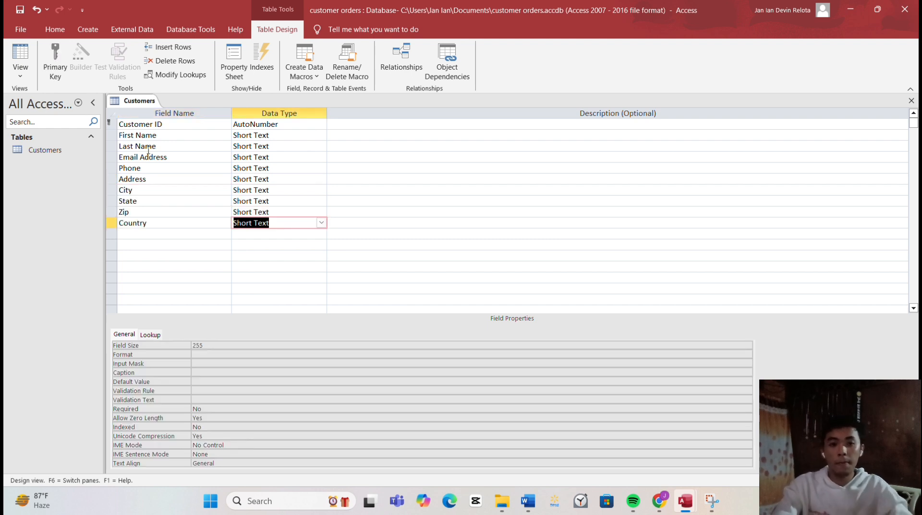
# Examine the First Name field's properties, including its Field Size, Allow Zero Length and the options for Required
pyautogui.click(177, 135)
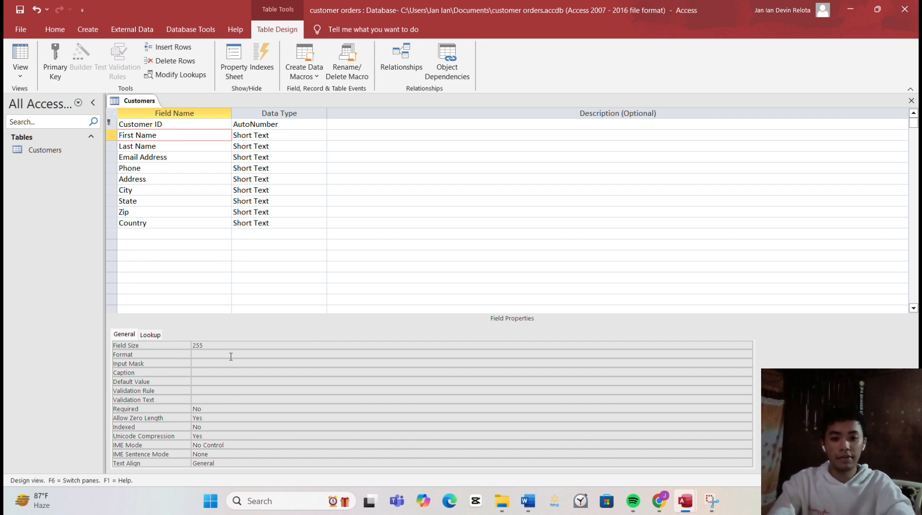
pyautogui.click(282, 345)
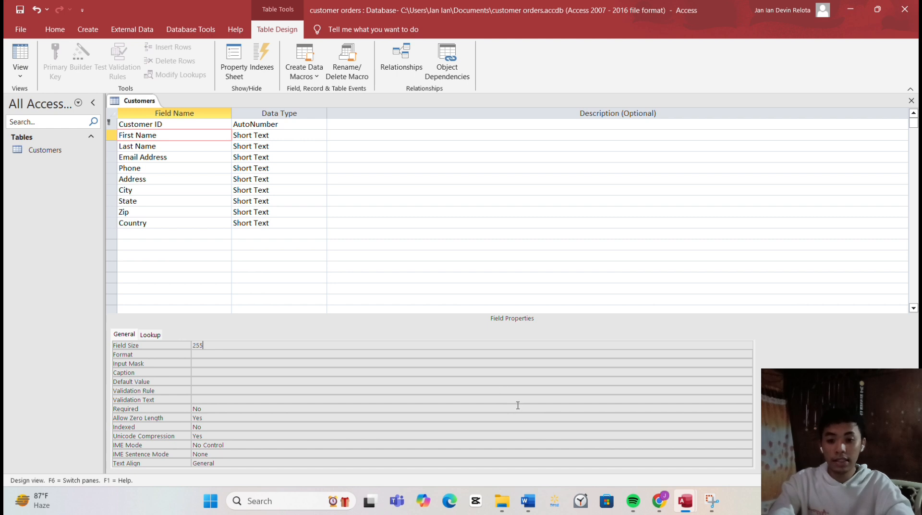
pyautogui.click(503, 416)
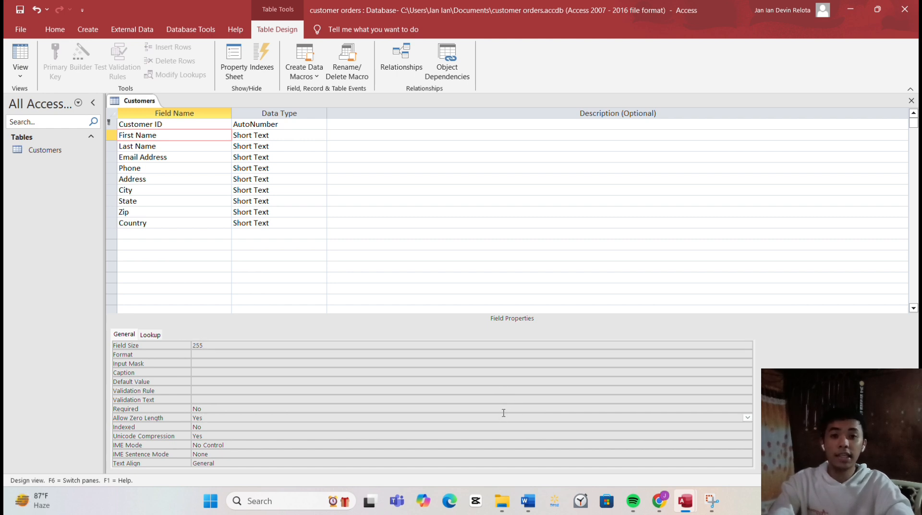
pyautogui.click(505, 409)
pyautogui.click(747, 409)
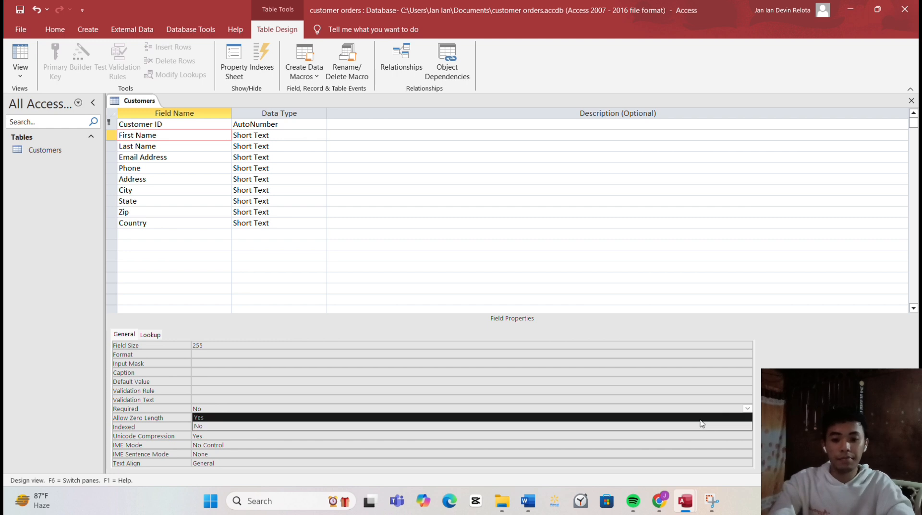
pyautogui.click(748, 408)
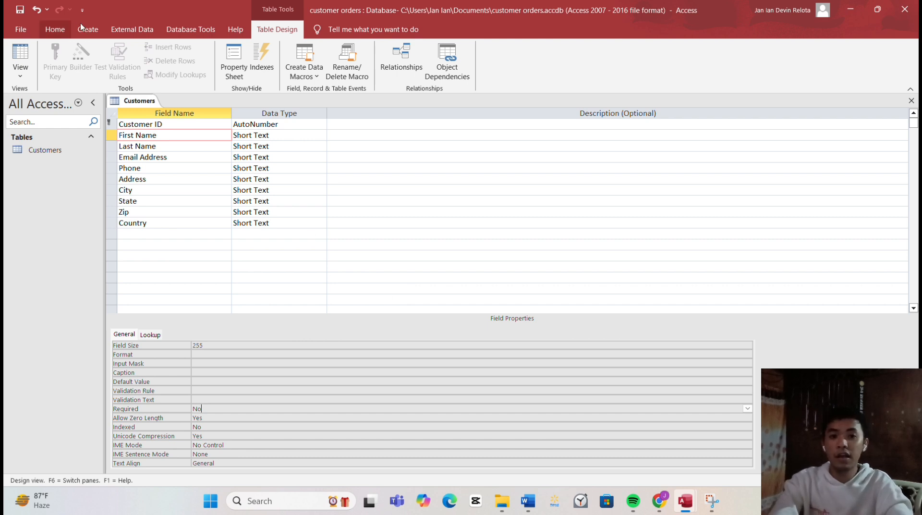
# Save the Customers table design and switch the table to Datasheet View
pyautogui.click(20, 10)
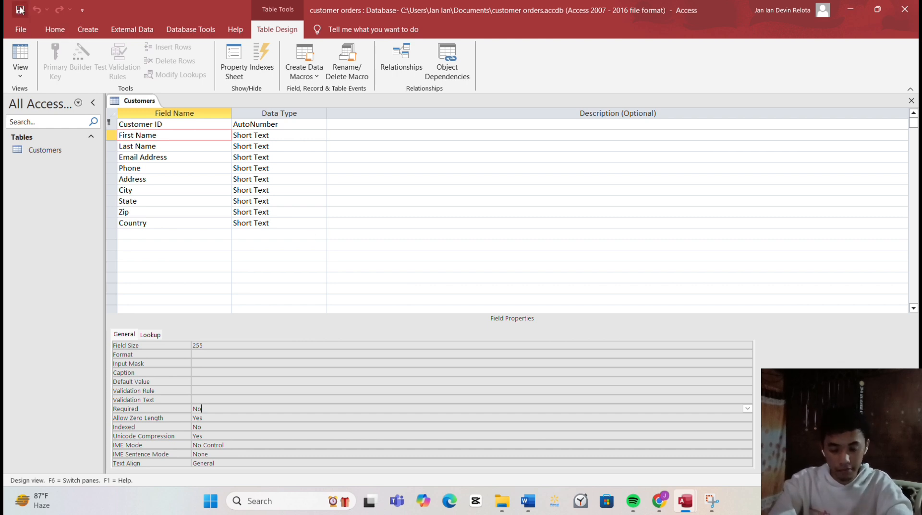
pyautogui.click(26, 75)
pyautogui.click(47, 95)
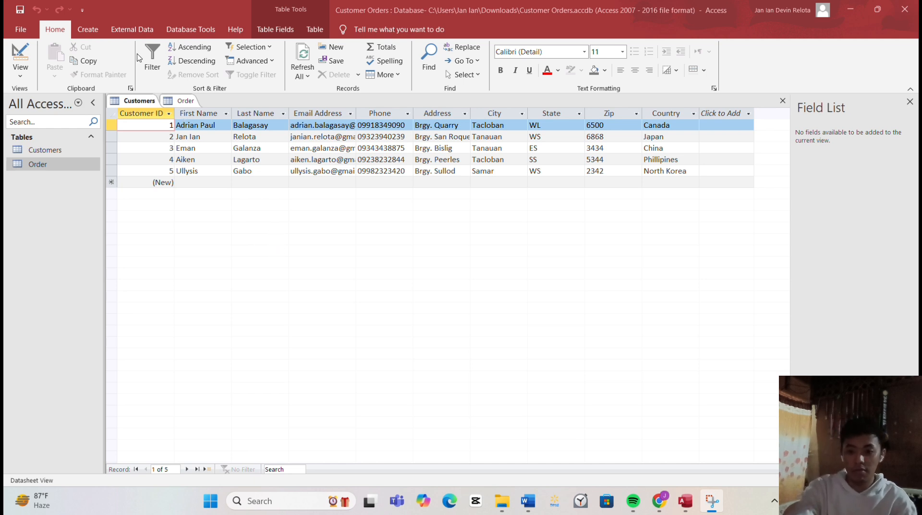
# Create a new query in design view with the Customers and Order tables as its sources
pyautogui.click(96, 33)
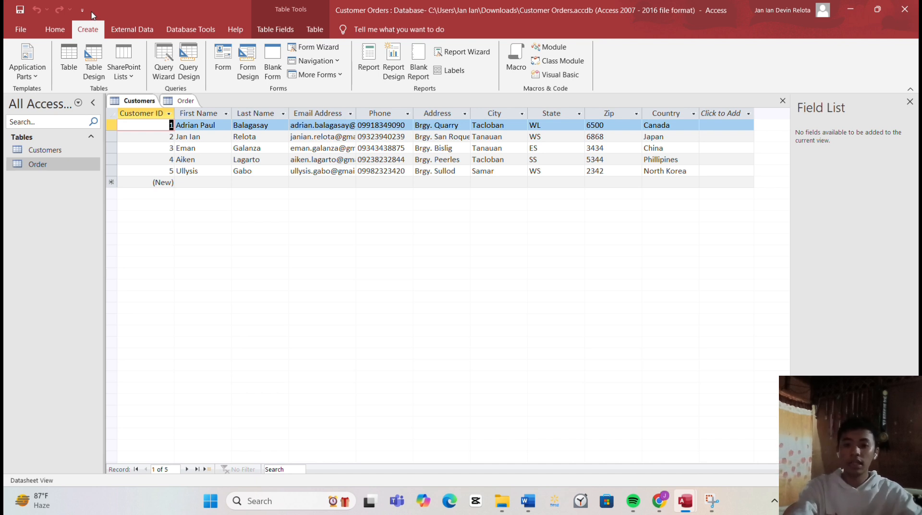
pyautogui.click(194, 69)
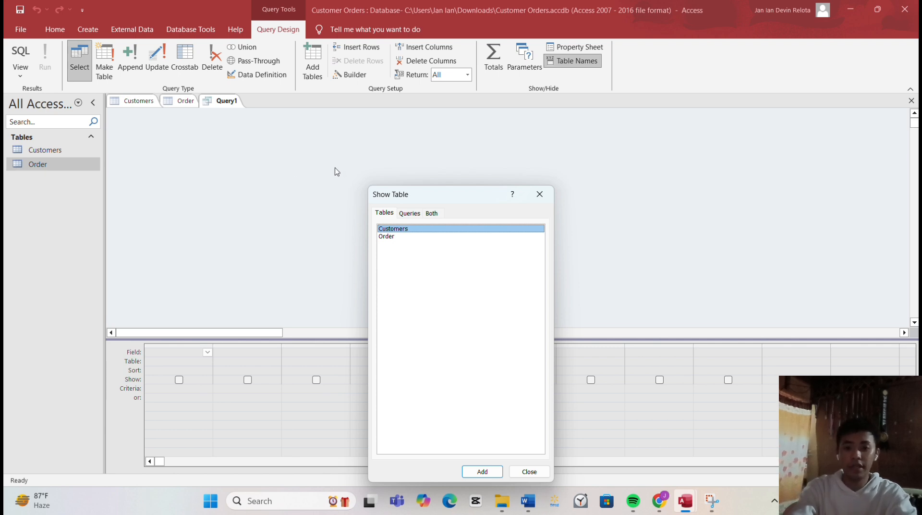
pyautogui.click(491, 475)
pyautogui.click(405, 237)
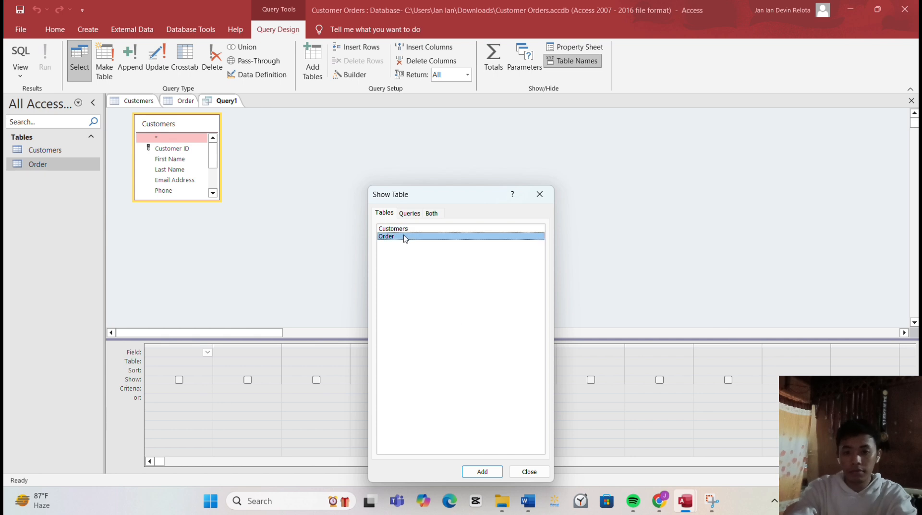
pyautogui.click(484, 472)
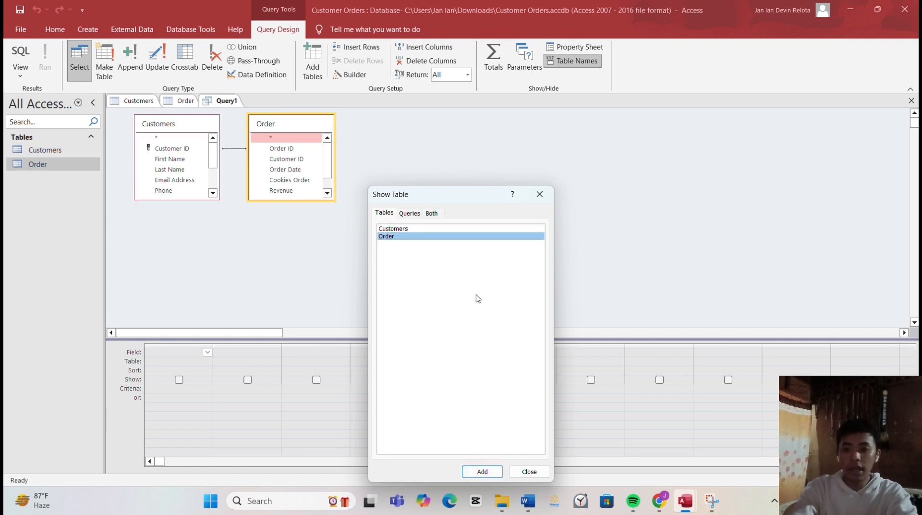
pyautogui.click(527, 473)
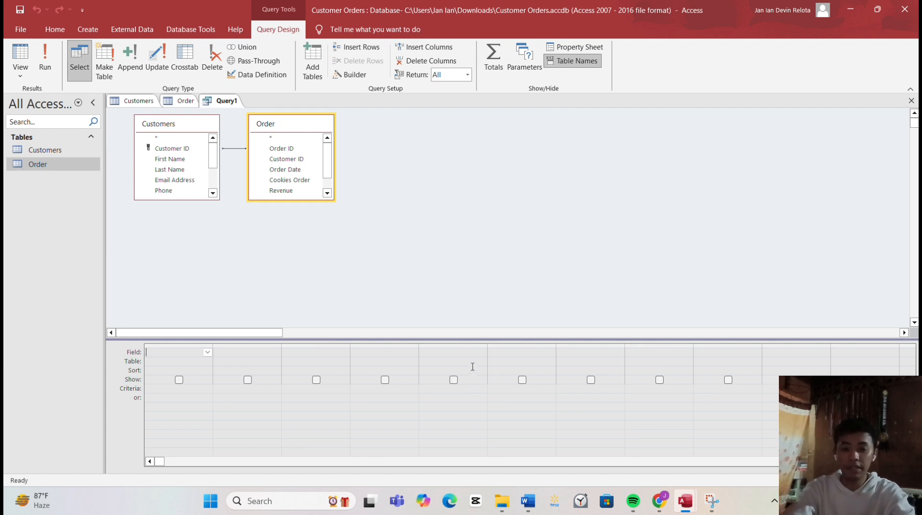
# Add the First Name, Last Name and Email Address fields from Customers to the query grid
pyautogui.doubleClick(176, 159)
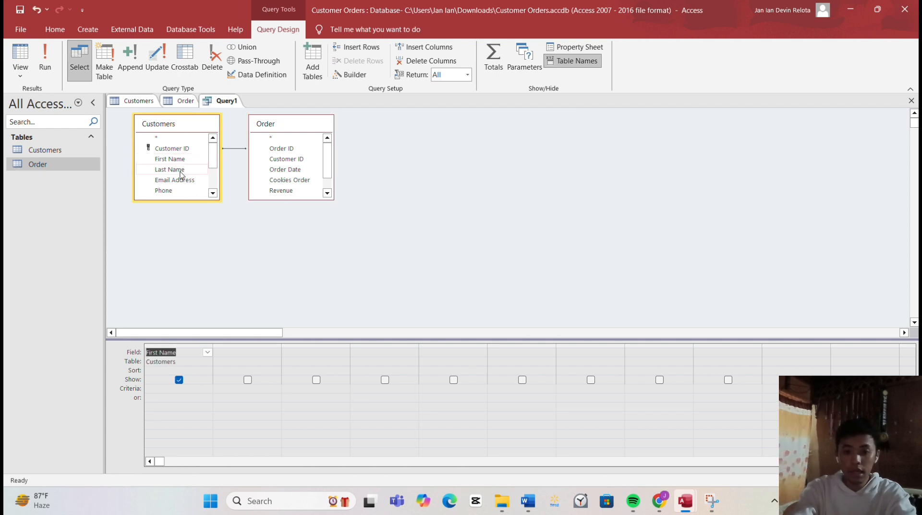
pyautogui.doubleClick(182, 171)
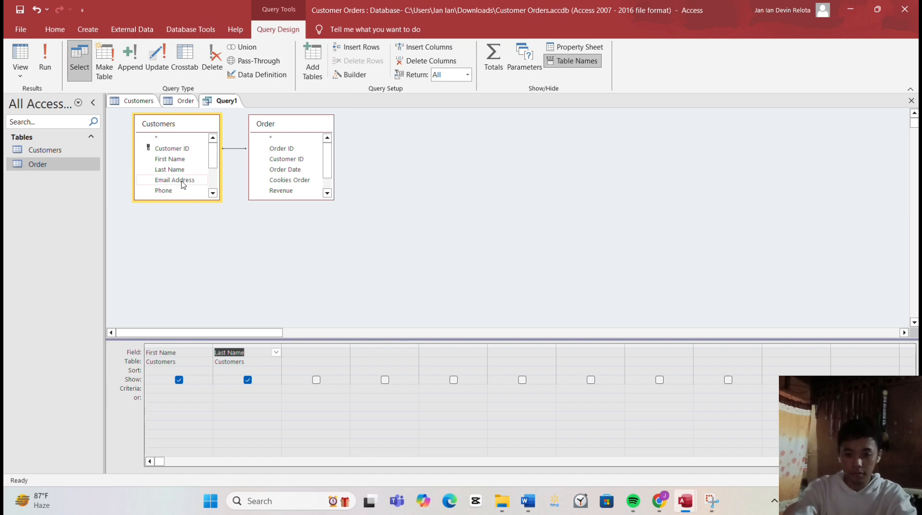
pyautogui.doubleClick(181, 179)
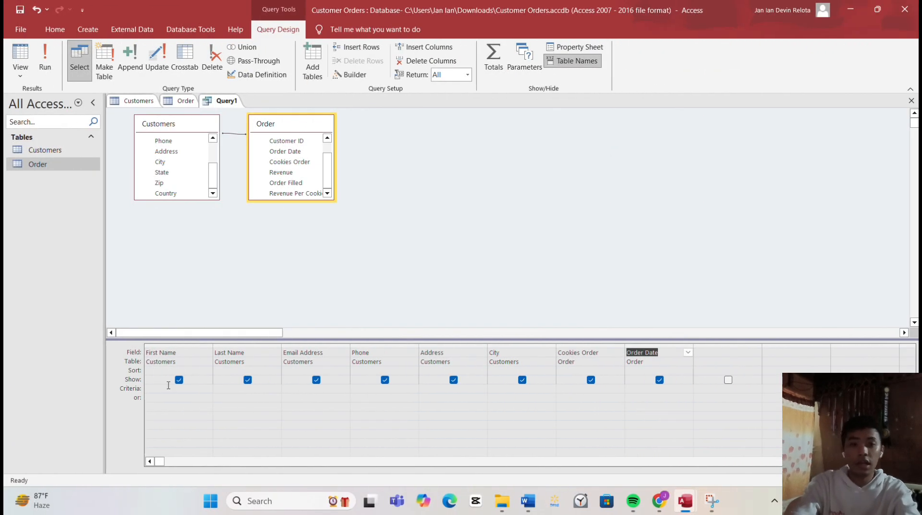
# Set the query's City criterion to Tanauan and run the query
pyautogui.click(176, 388)
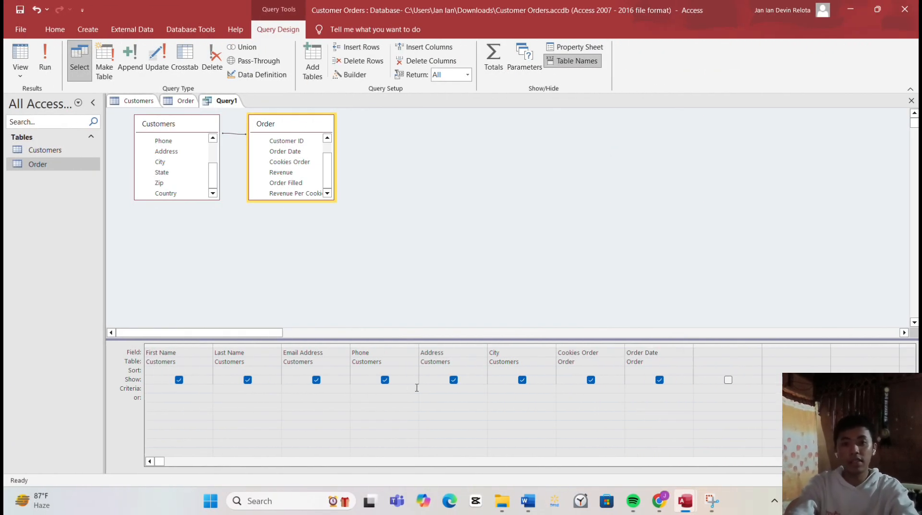
pyautogui.click(517, 390)
pyautogui.write('Ta')
pyautogui.write('nauan')
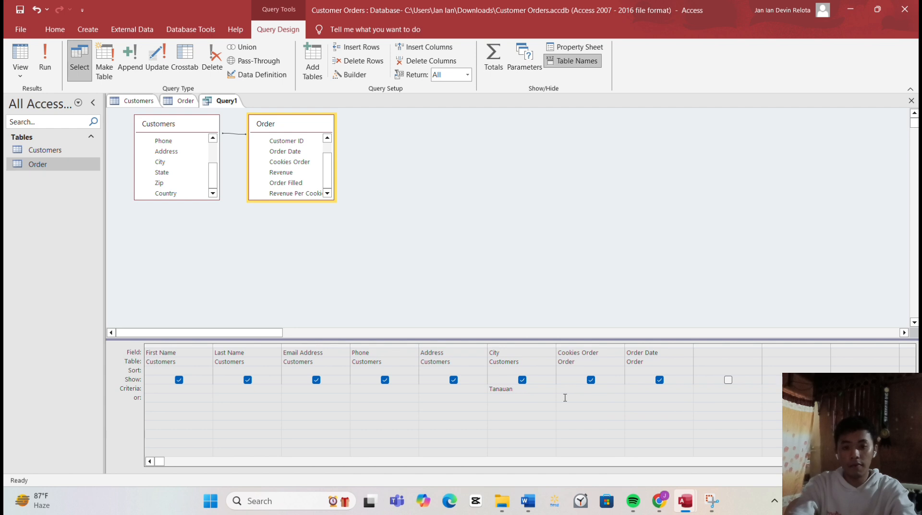
pyautogui.click(456, 417)
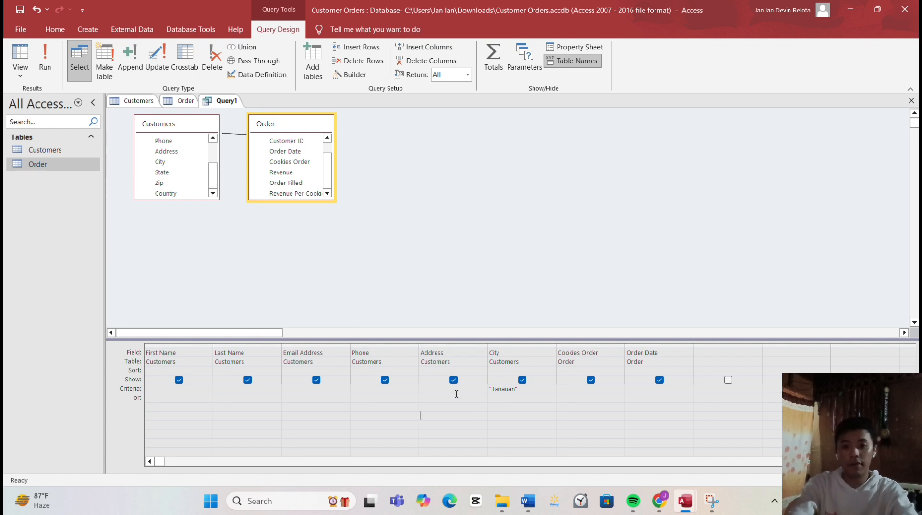
pyautogui.click(46, 69)
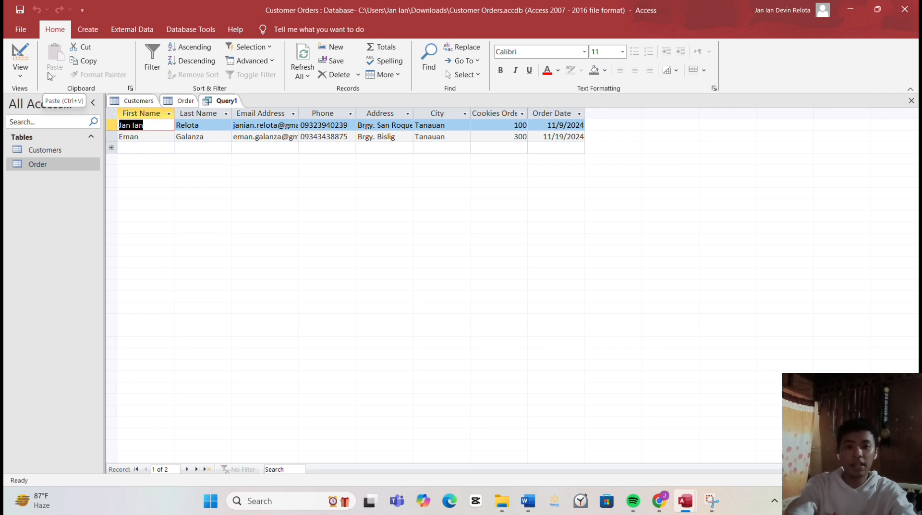
# Save the query as "Customers order-Tanauan"
pyautogui.hotkey('ctrl', 's')
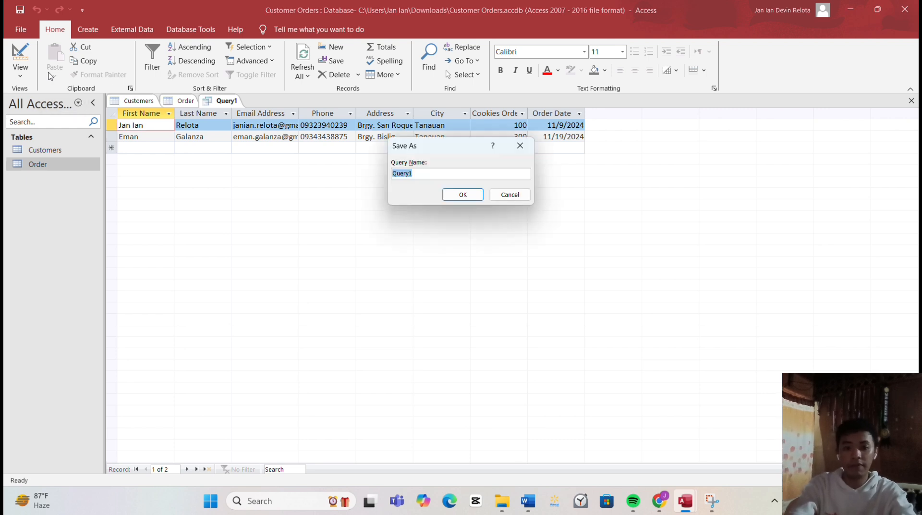
pyautogui.write('Customers order-Tanauan')
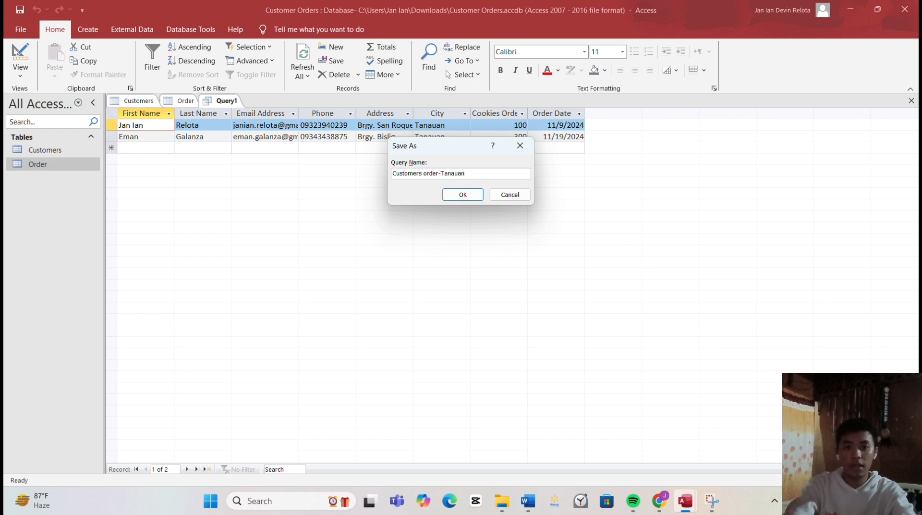
pyautogui.click(463, 196)
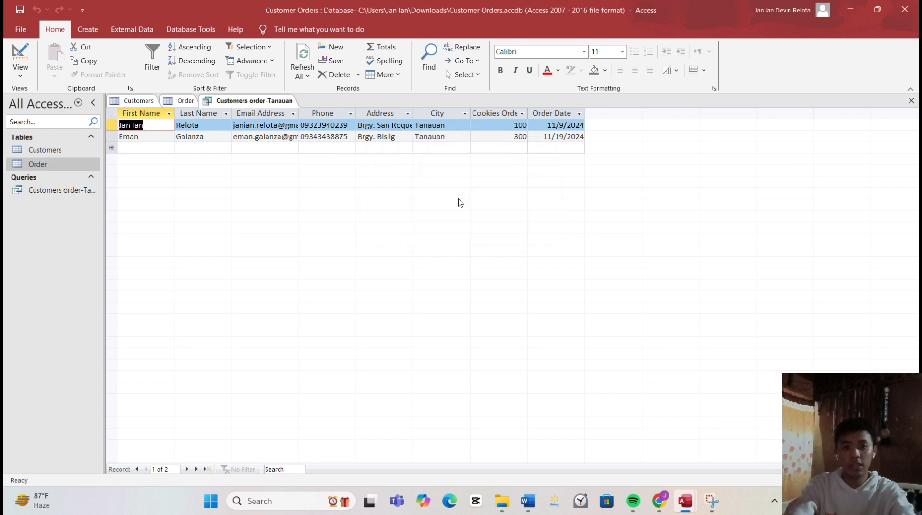
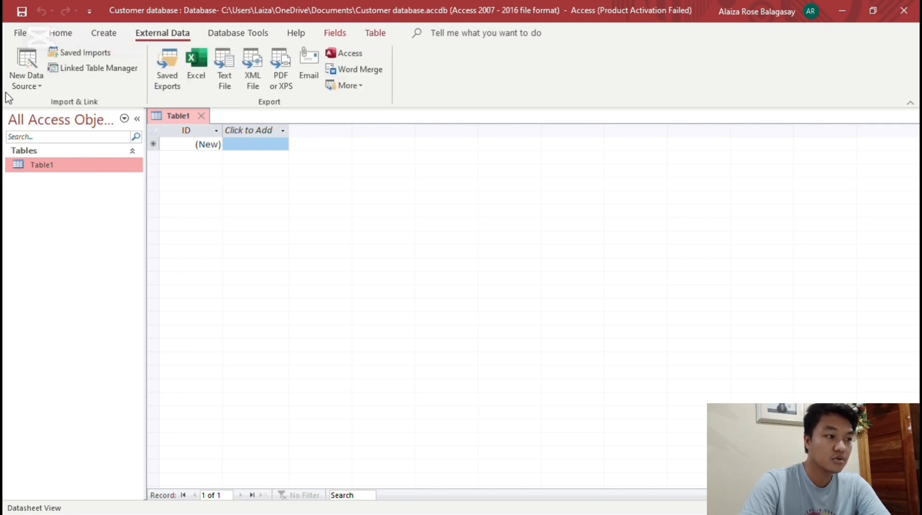
# Start an import from an Access database and choose the Customer Orders file in the OneDrive Desktop folder as the source
pyautogui.click(43, 94)
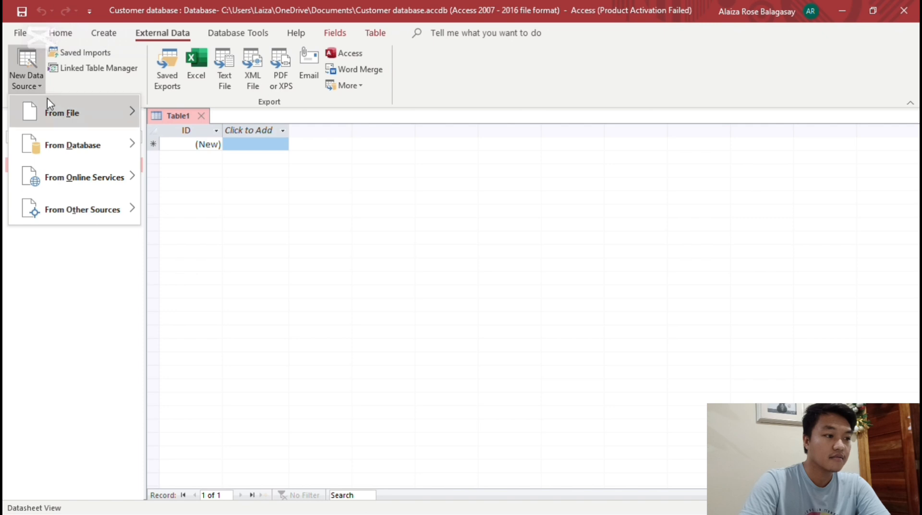
pyautogui.moveTo(71, 144)
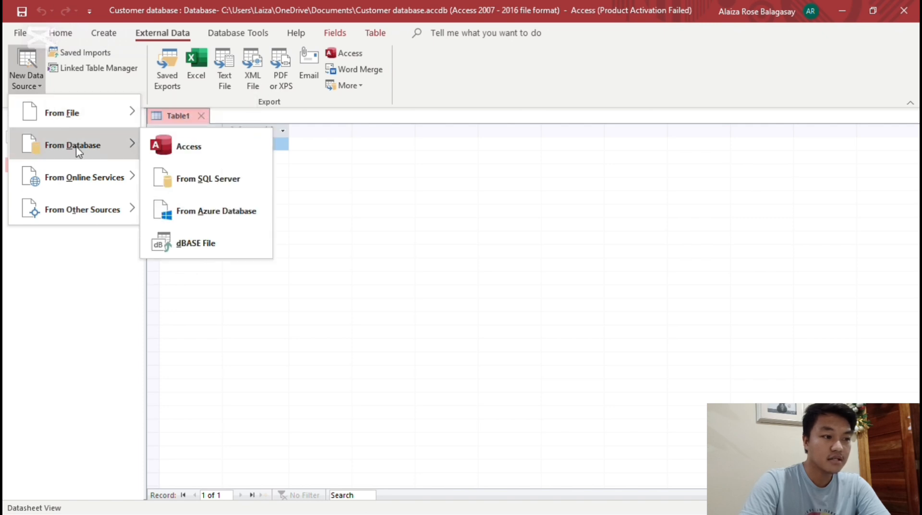
pyautogui.click(171, 142)
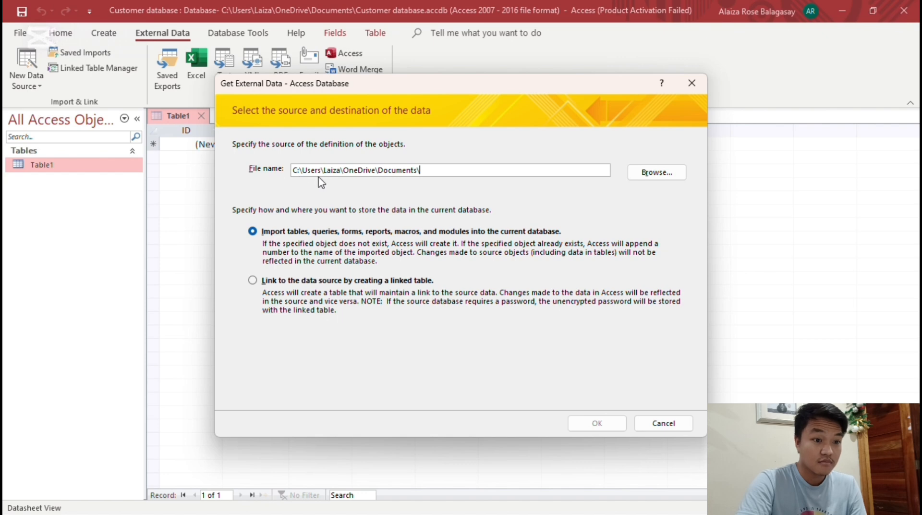
pyautogui.click(676, 177)
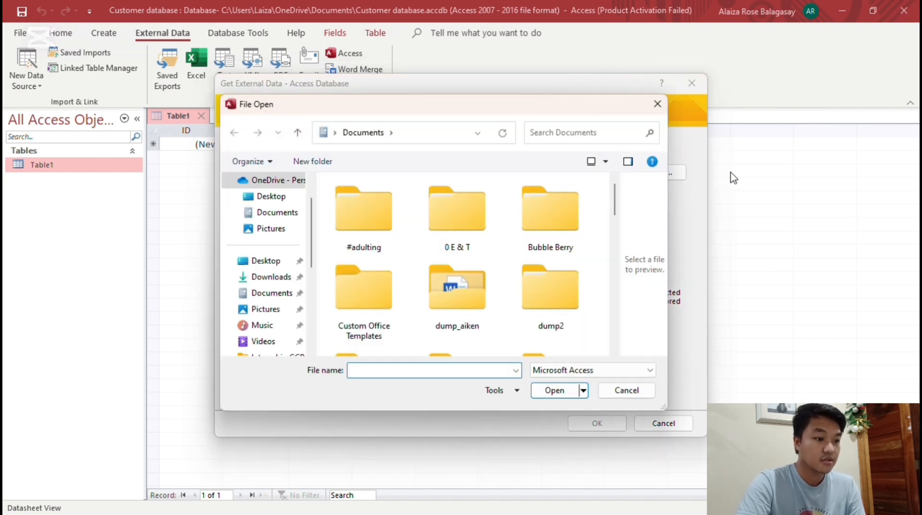
pyautogui.scroll(1, 292, 304)
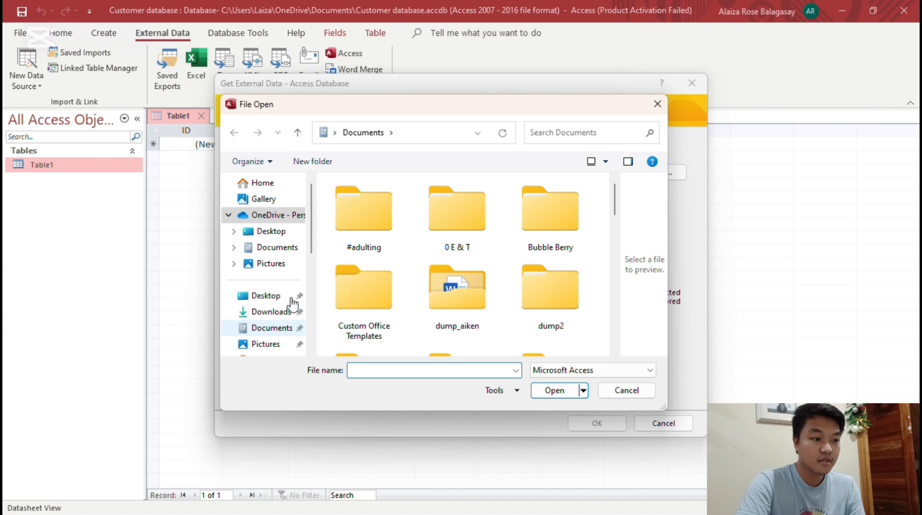
pyautogui.click(269, 232)
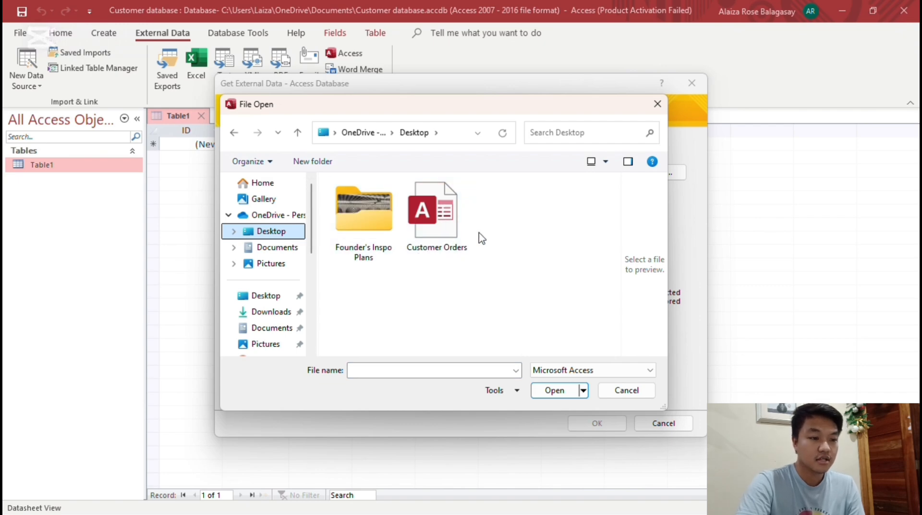
pyautogui.click(454, 237)
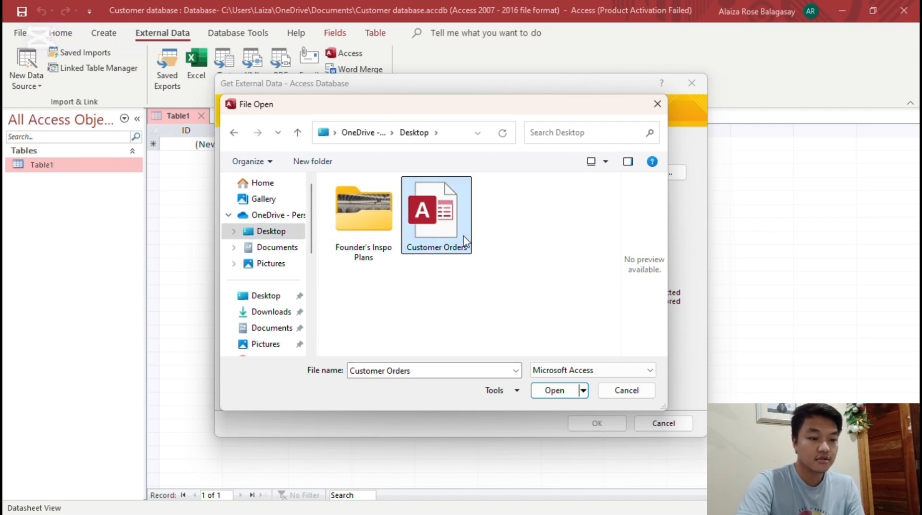
pyautogui.click(546, 393)
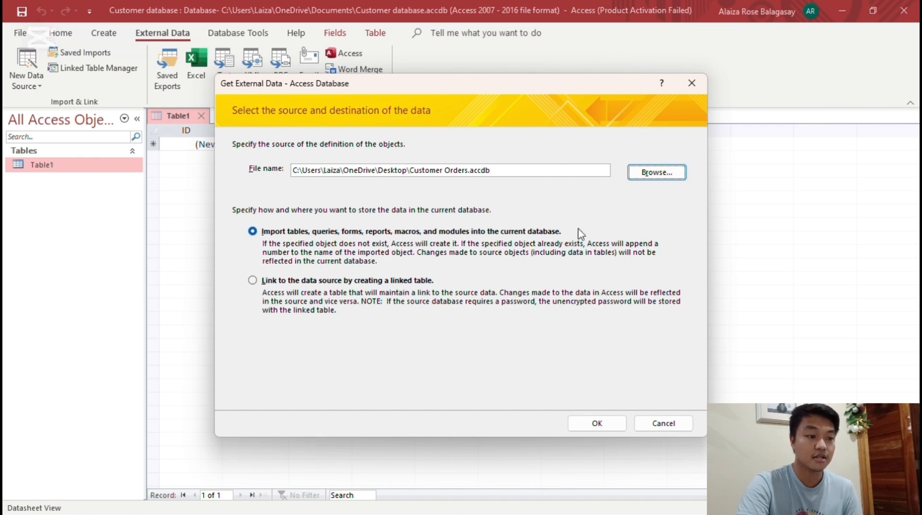
# Import only the Customers table into the current database without saving the import steps, and select the imported table
pyautogui.click(587, 424)
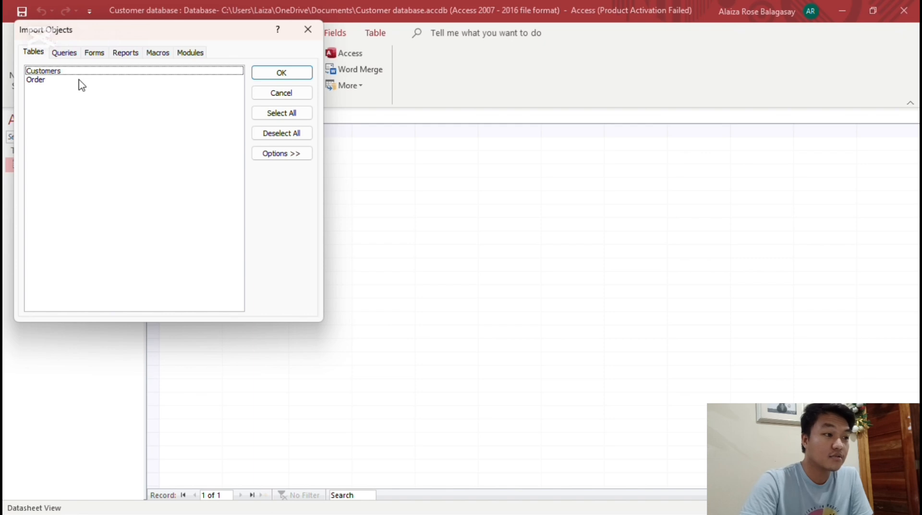
pyautogui.click(54, 83)
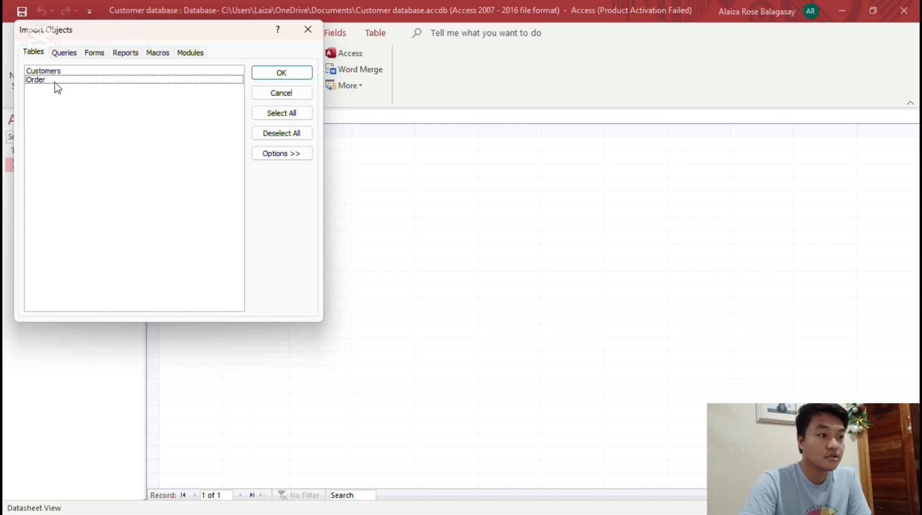
pyautogui.click(63, 72)
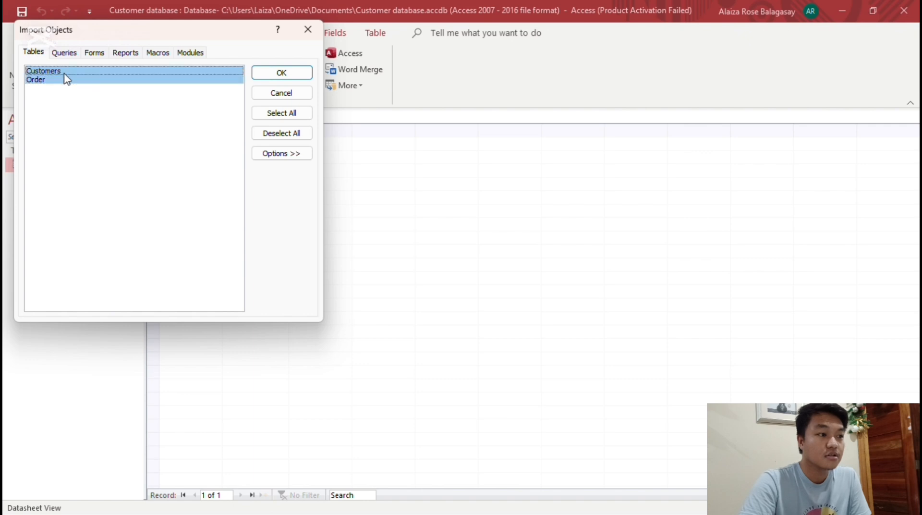
pyautogui.click(96, 81)
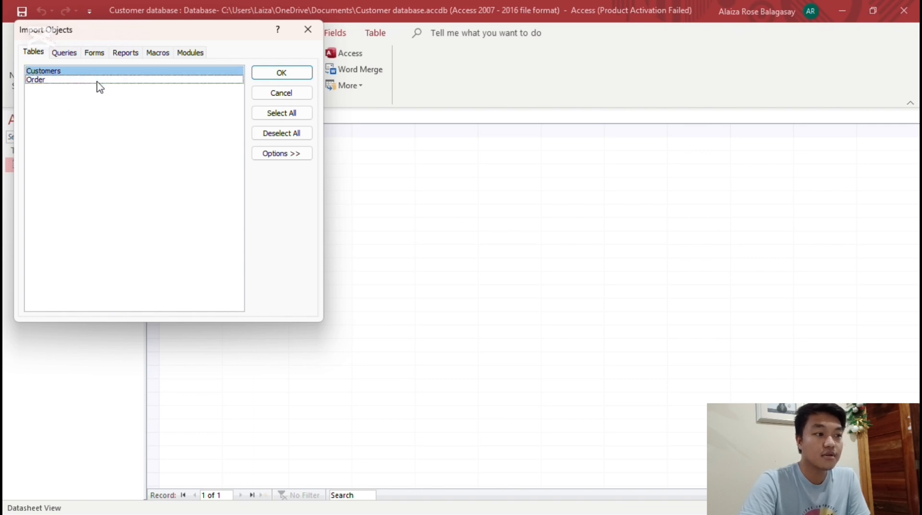
pyautogui.click(91, 137)
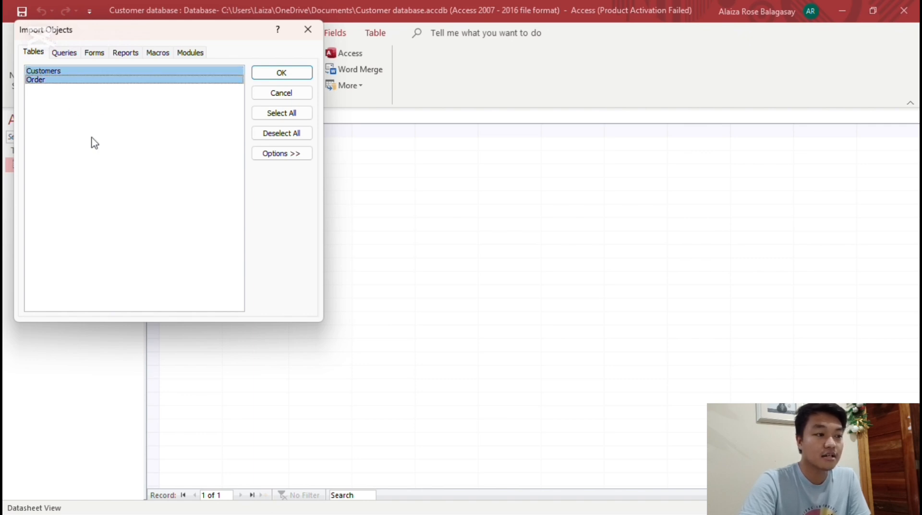
pyautogui.click(105, 79)
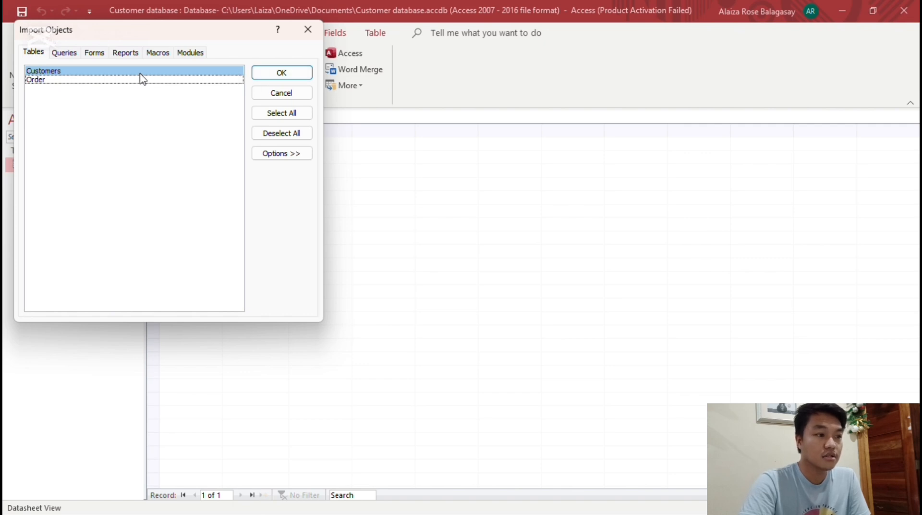
pyautogui.click(283, 77)
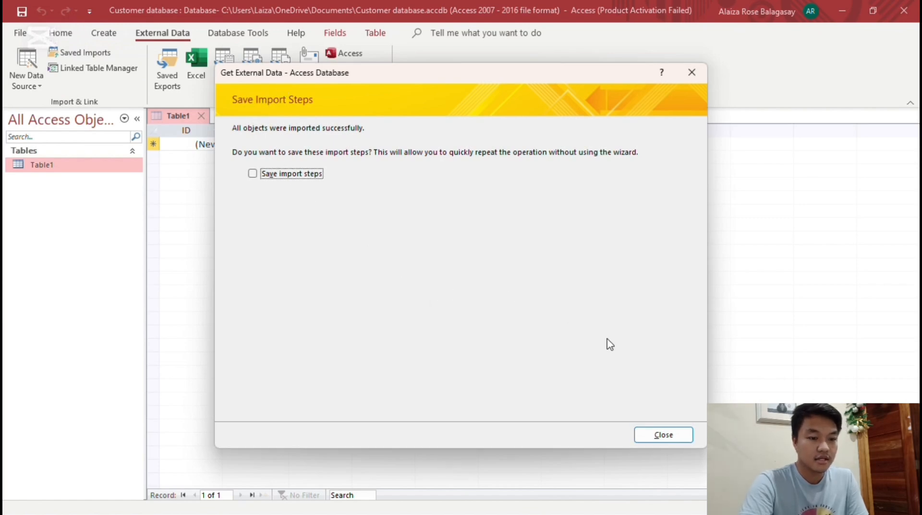
pyautogui.click(666, 435)
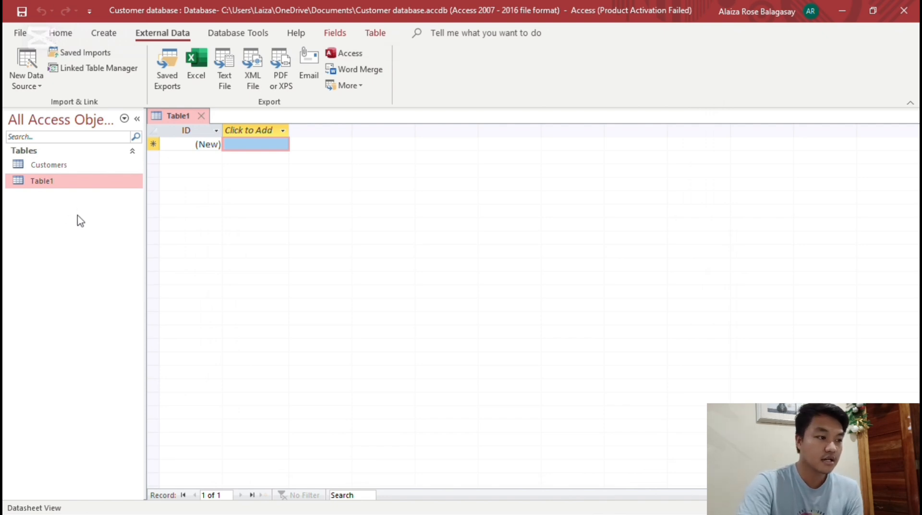
pyautogui.click(77, 166)
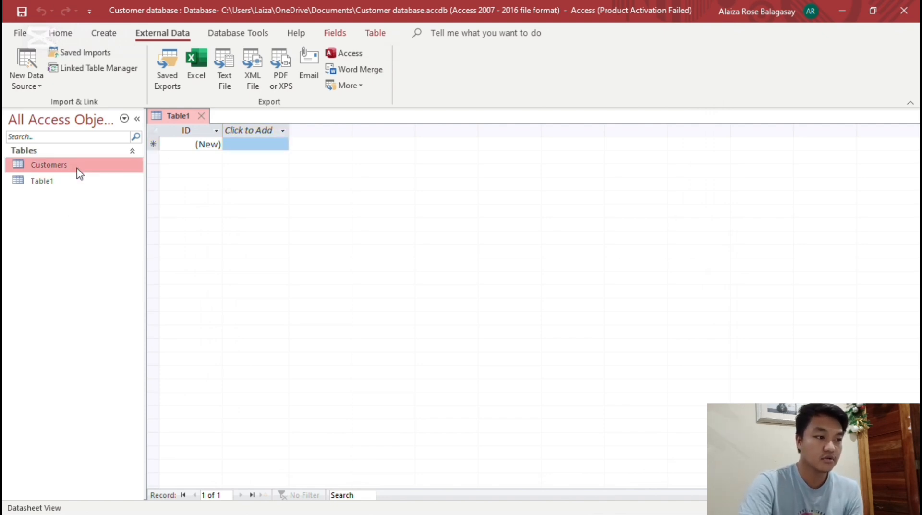
# Try to delete Table1 from the database while it is still open
pyautogui.click(76, 185)
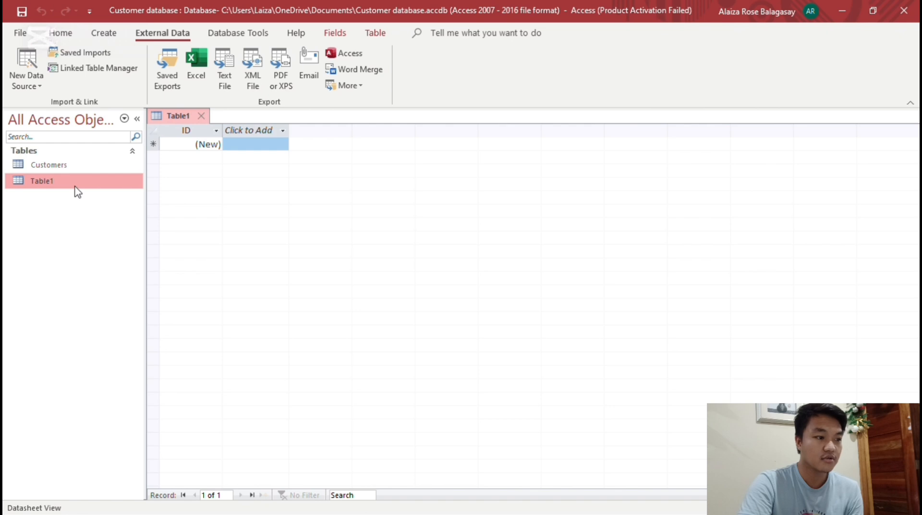
pyautogui.rightClick(78, 192)
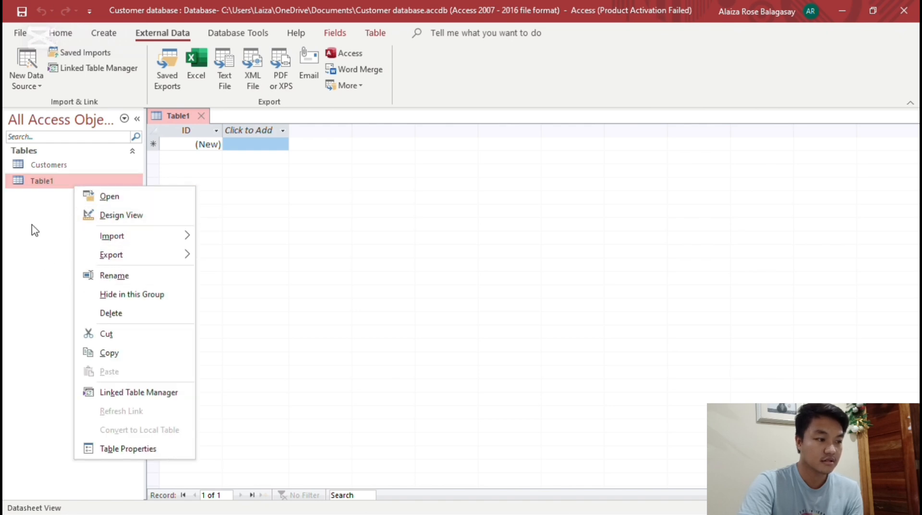
pyautogui.click(117, 315)
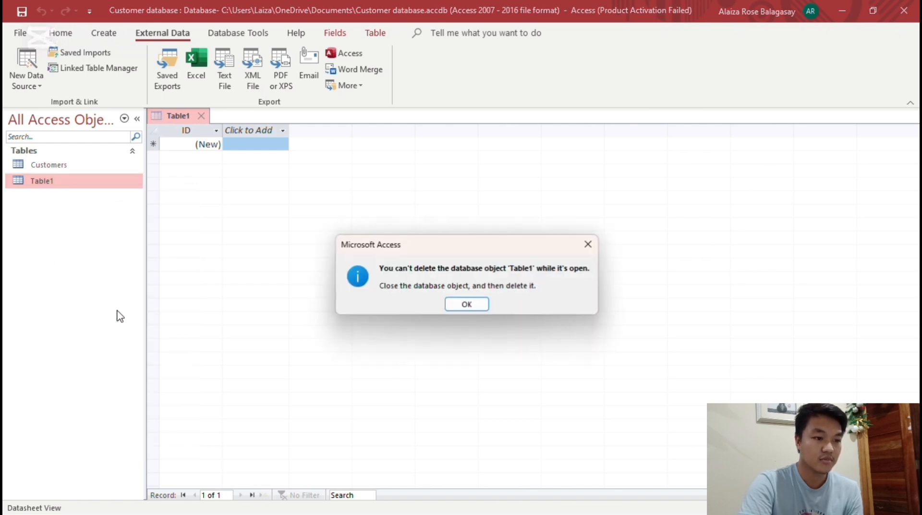
pyautogui.click(465, 304)
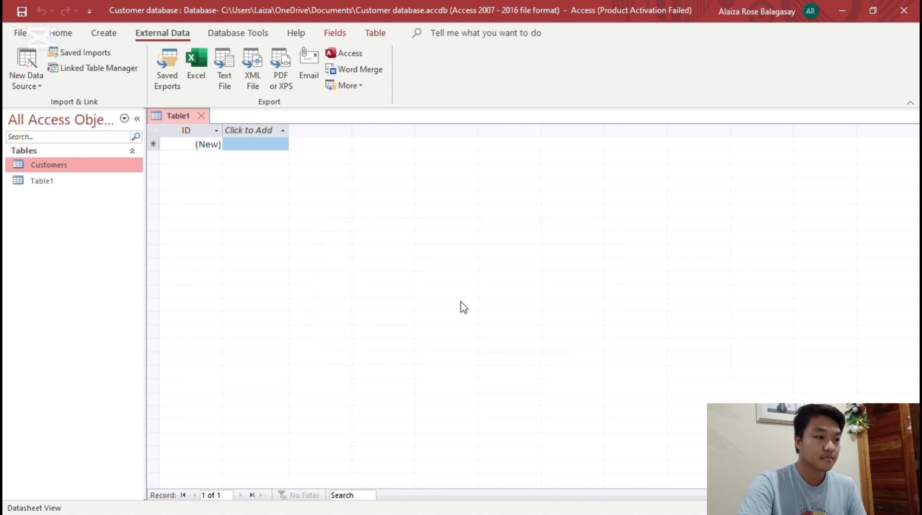
# Close Table1 and delete it from the database
pyautogui.click(201, 116)
pyautogui.click(72, 186)
pyautogui.rightClick(74, 190)
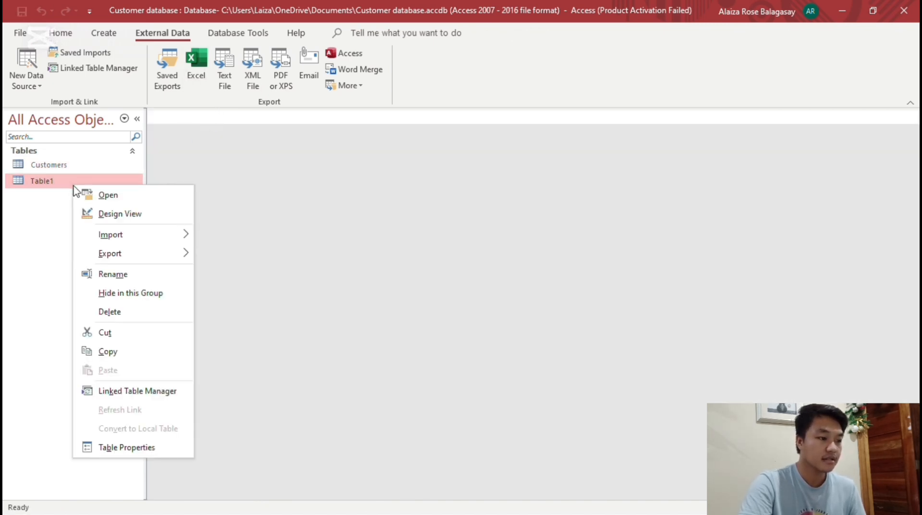
pyautogui.click(118, 311)
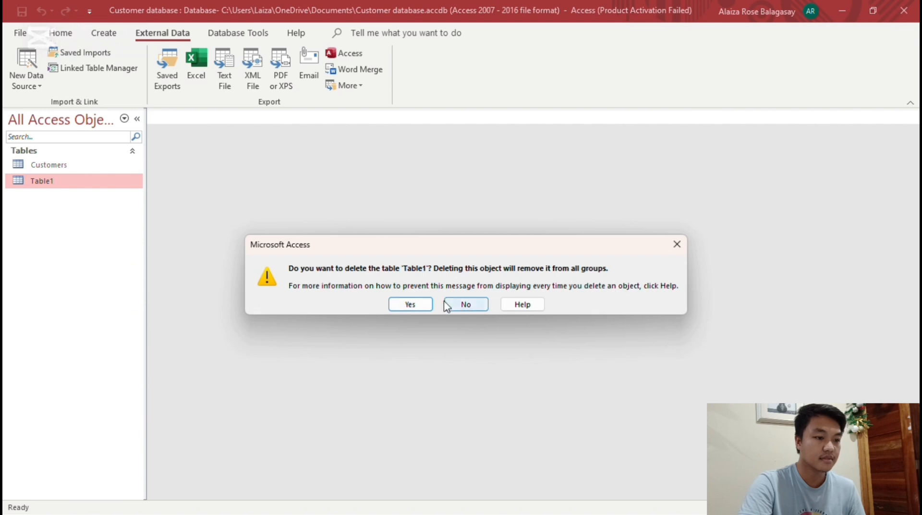
pyautogui.click(409, 304)
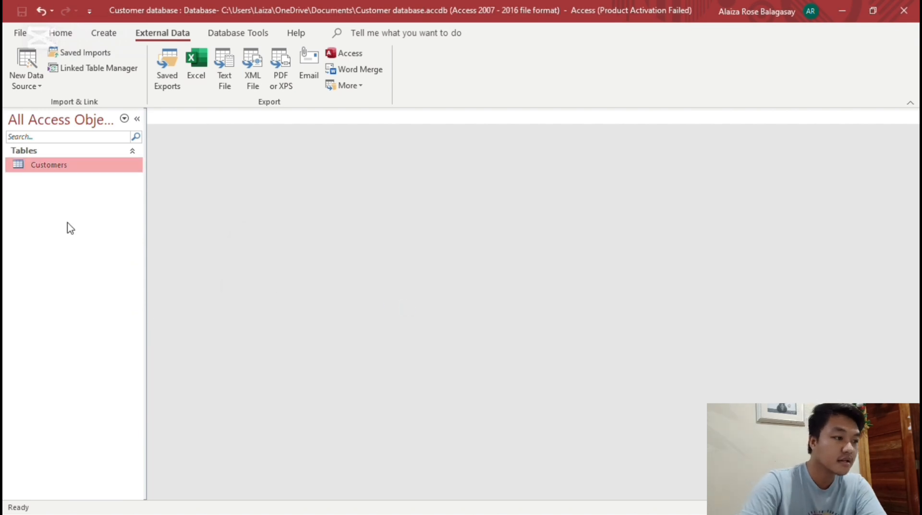
# Open the imported Customers table in Datasheet View
pyautogui.doubleClick(56, 165)
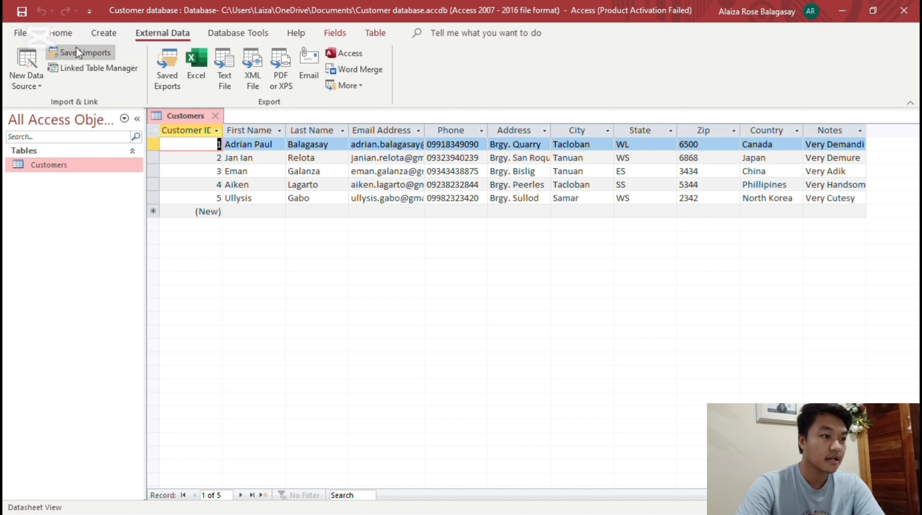
pyautogui.click(110, 42)
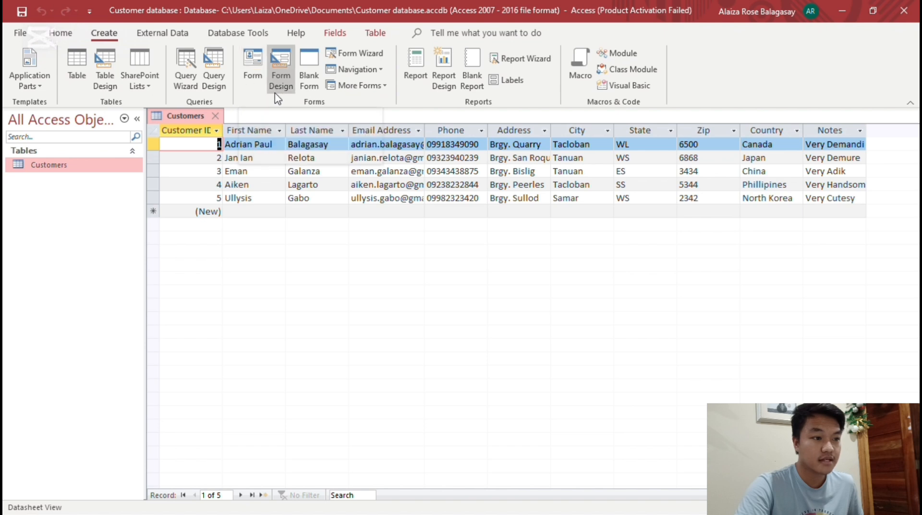
pyautogui.click(360, 69)
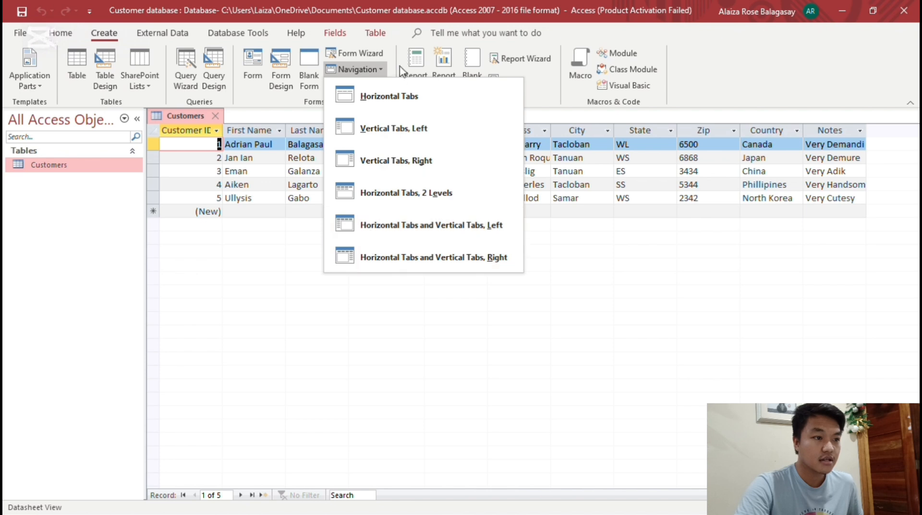
pyautogui.click(291, 98)
pyautogui.click(363, 85)
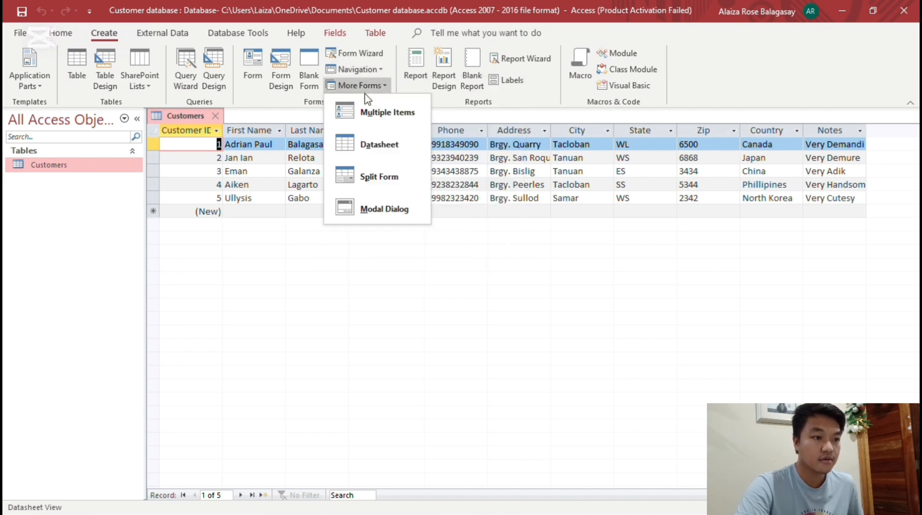
pyautogui.click(269, 105)
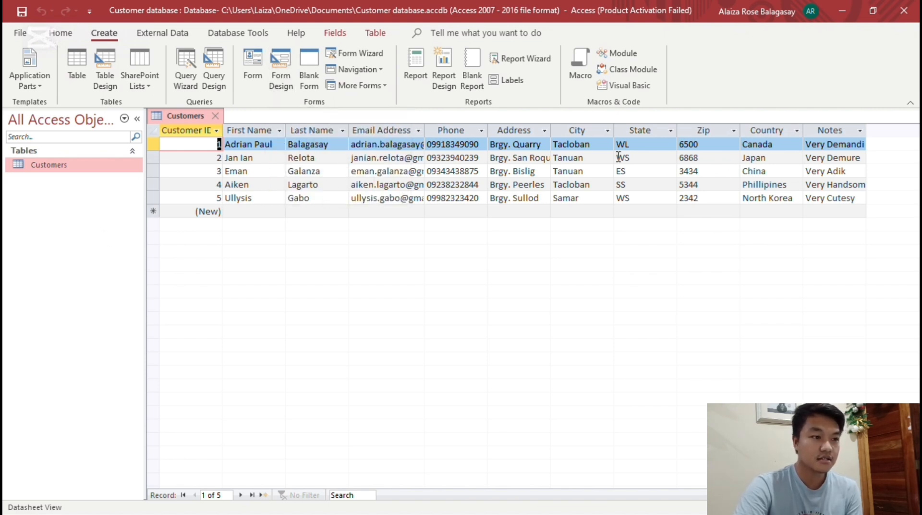
# Start the Form Wizard with the Customers table as the source of the form
pyautogui.click(356, 62)
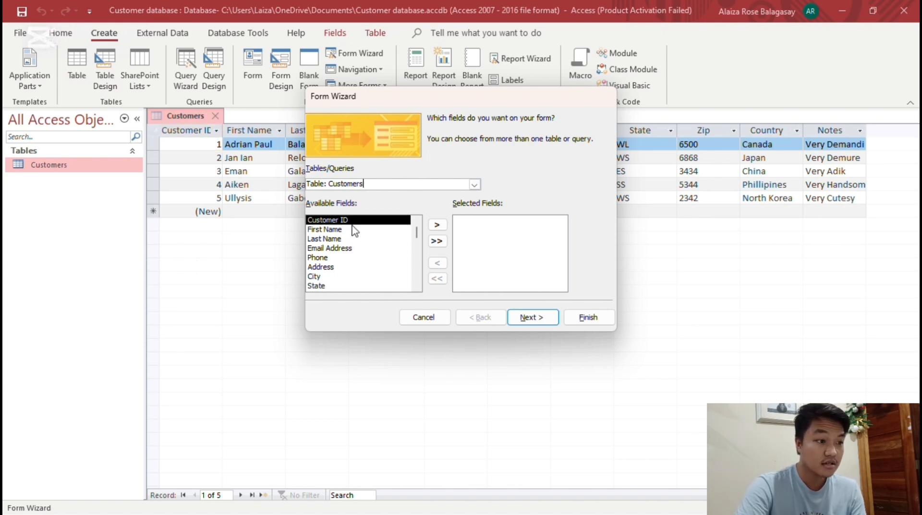
pyautogui.moveTo(484, 94); pyautogui.dragTo(771, 271)
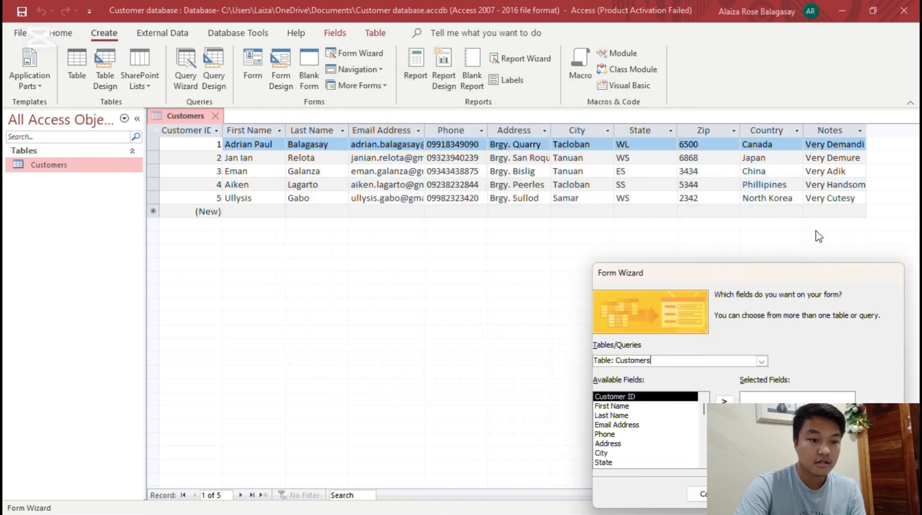
pyautogui.moveTo(763, 279); pyautogui.dragTo(587, 152)
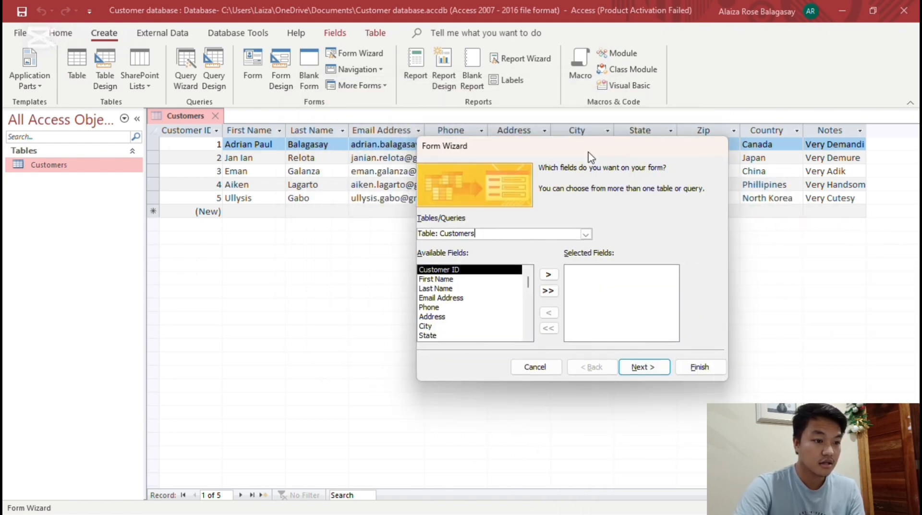
# Try adding the First Name field and all the remaining fields to the form, and remove them all again
pyautogui.click(447, 288)
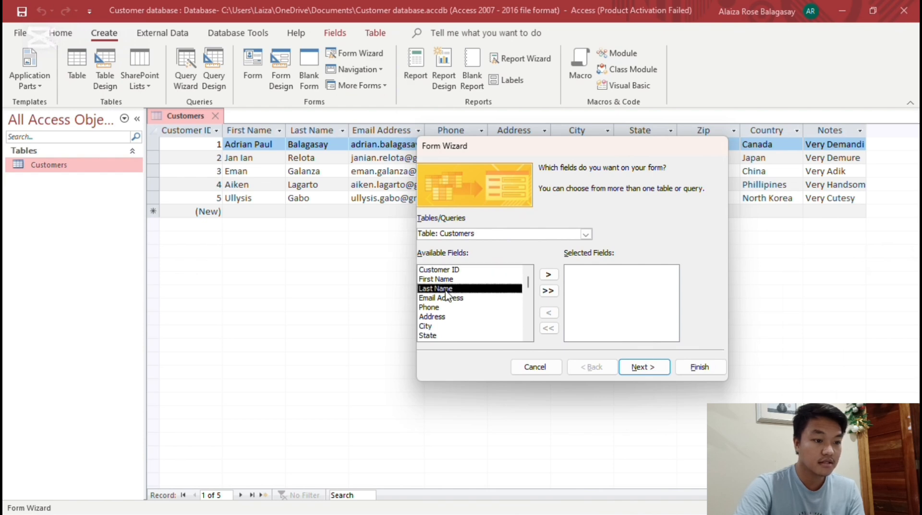
pyautogui.scroll(-1, 450, 297)
pyautogui.scroll(-2, 449, 297)
pyautogui.scroll(3, 449, 297)
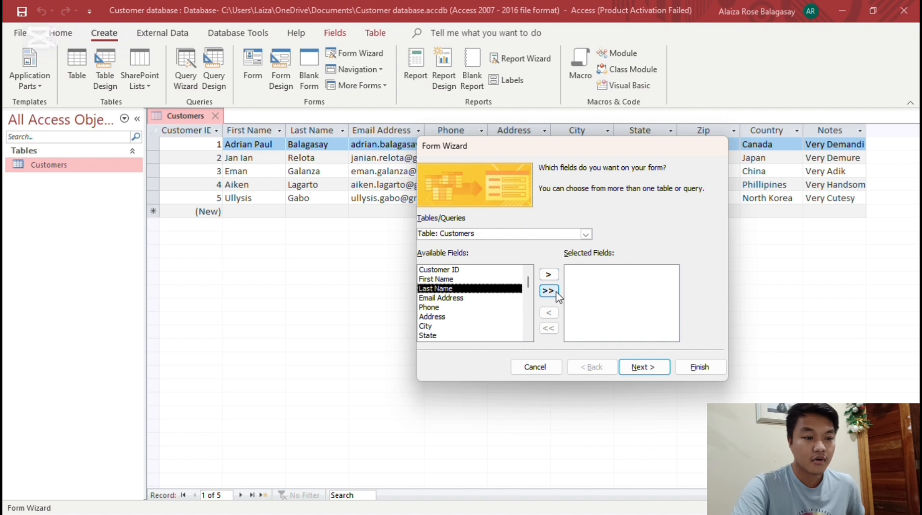
pyautogui.click(471, 272)
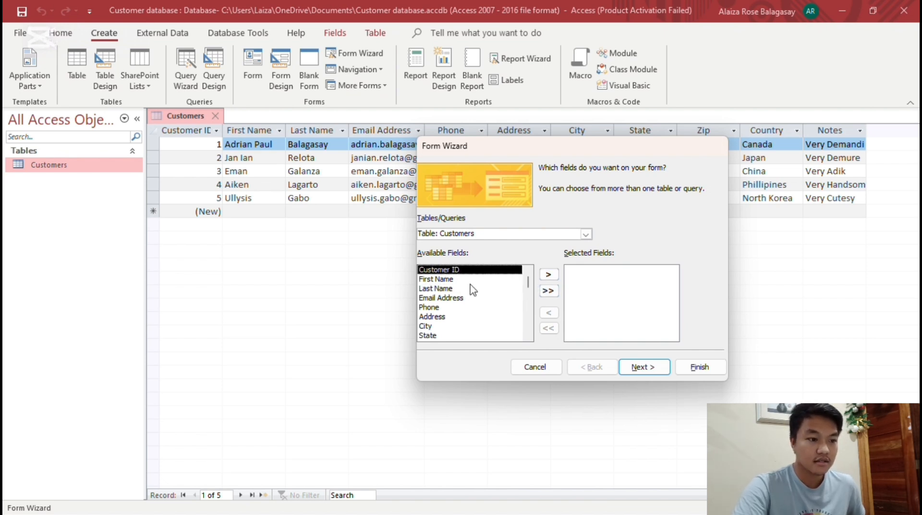
pyautogui.click(471, 283)
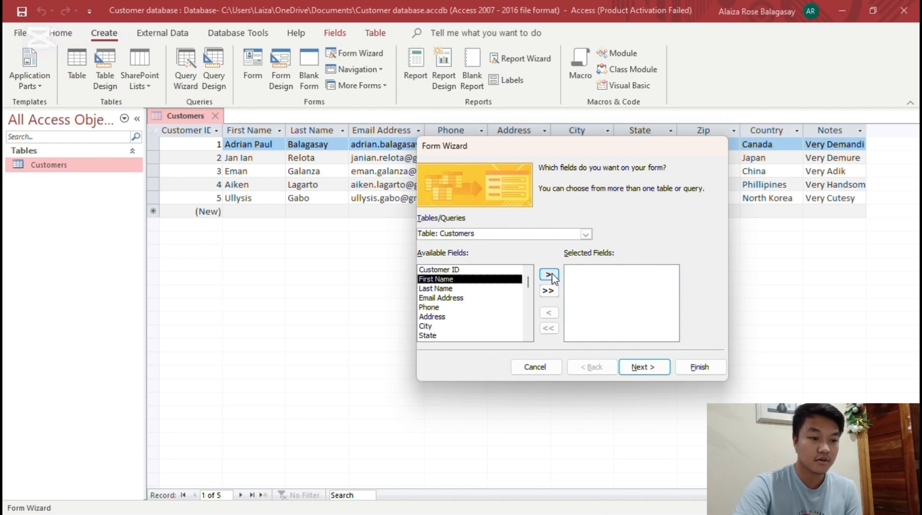
pyautogui.click(548, 275)
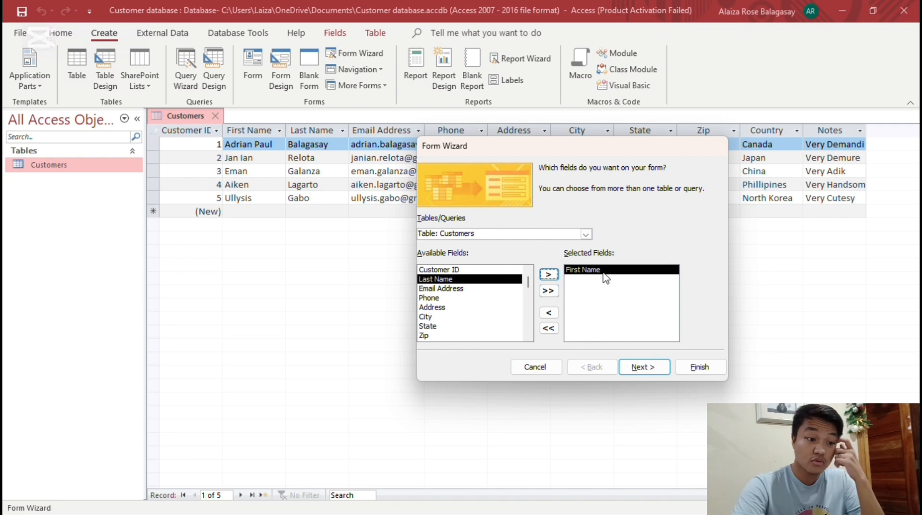
pyautogui.click(548, 291)
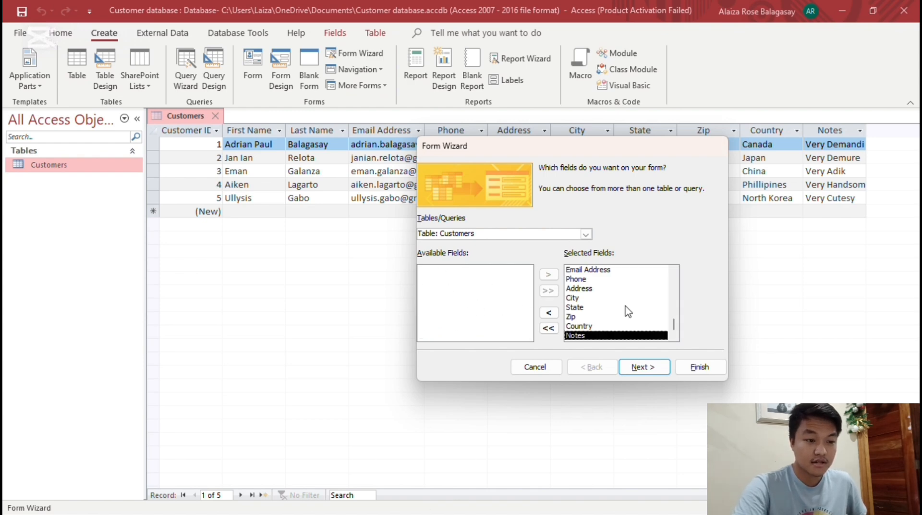
pyautogui.click(551, 331)
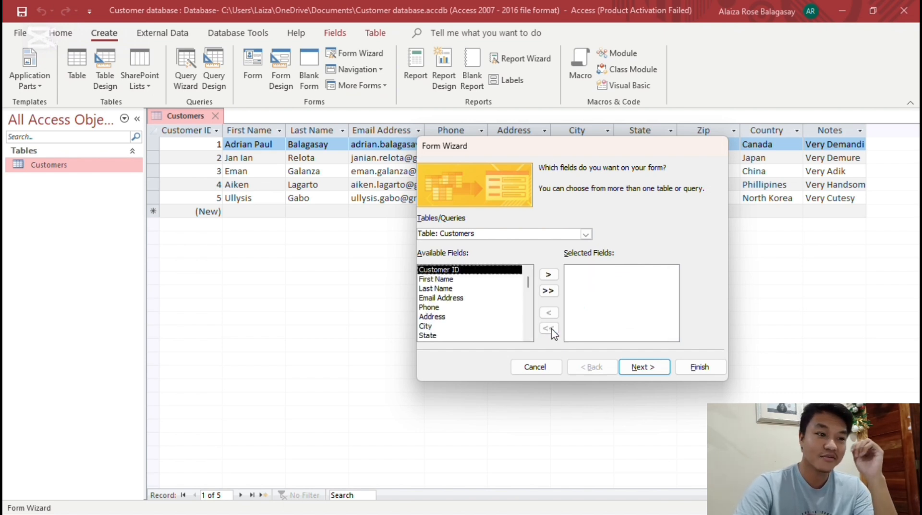
# Add the First Name, Last Name, Phone, Address and Country fields to the form
pyautogui.click(452, 282)
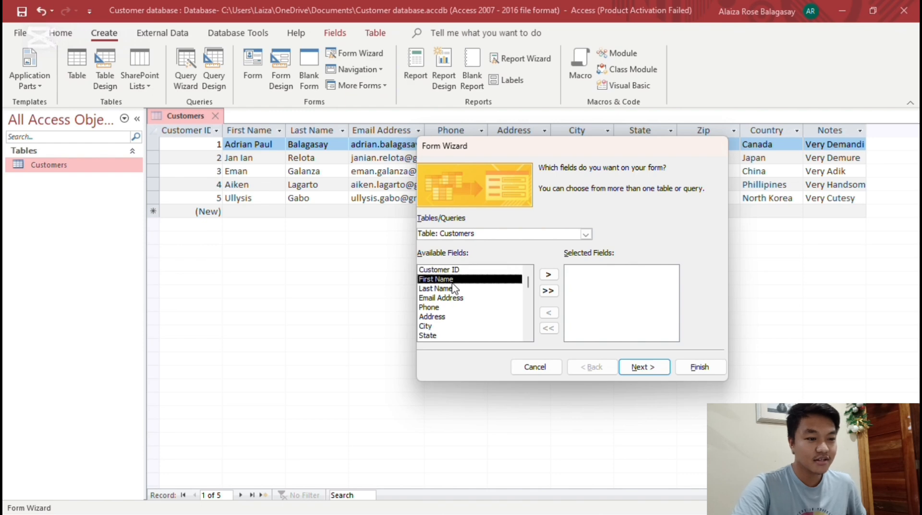
pyautogui.click(549, 275)
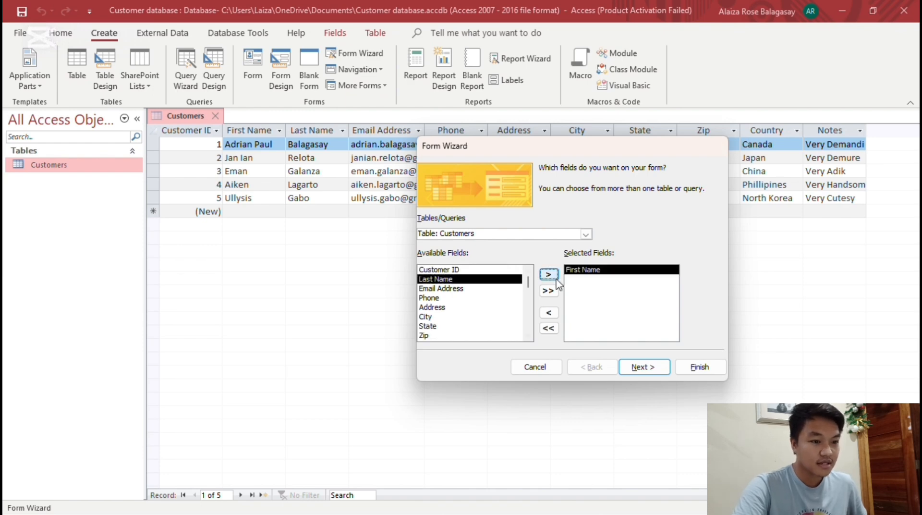
pyautogui.click(555, 278)
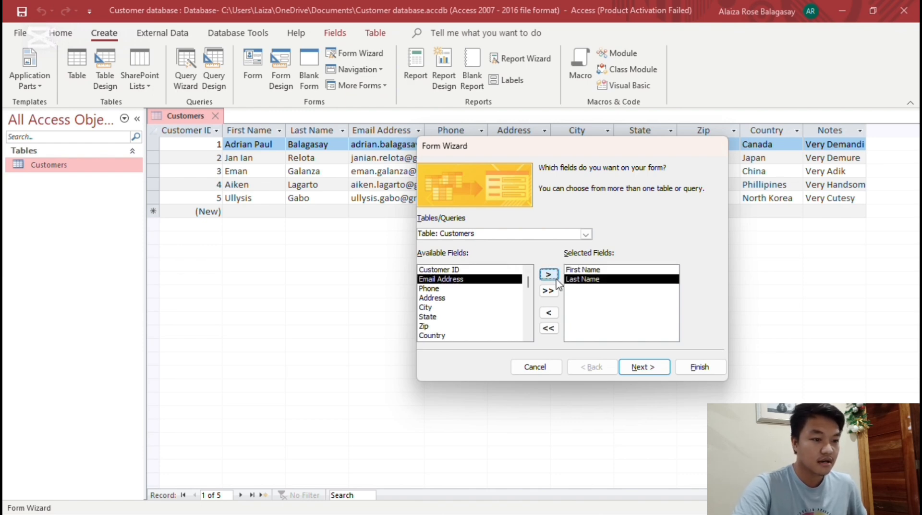
pyautogui.click(492, 289)
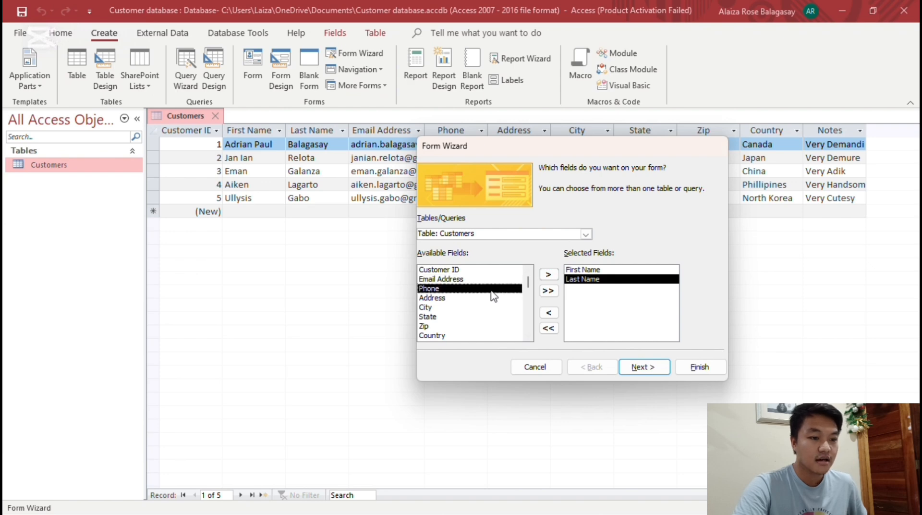
pyautogui.click(548, 278)
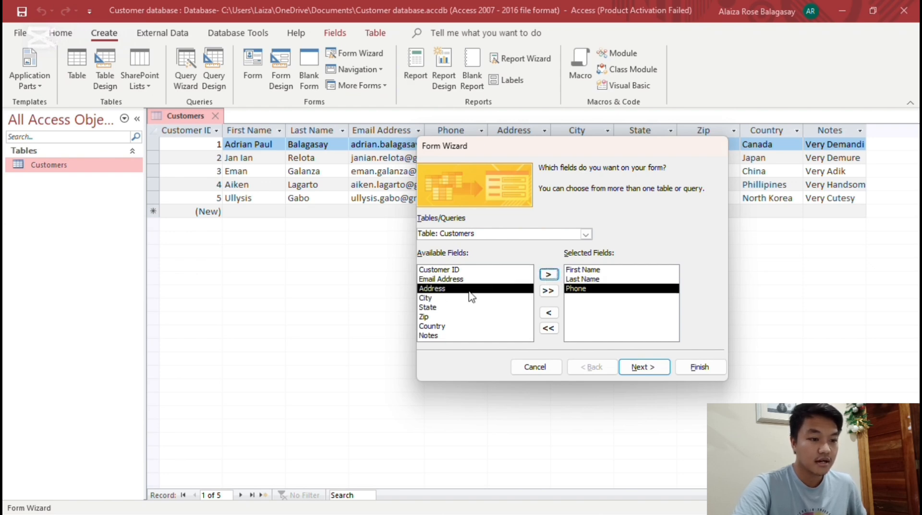
pyautogui.click(549, 276)
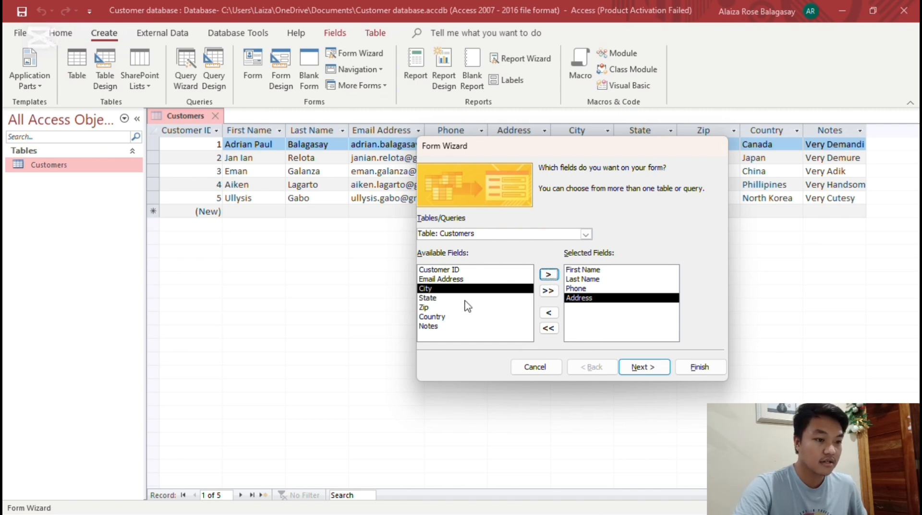
pyautogui.click(468, 317)
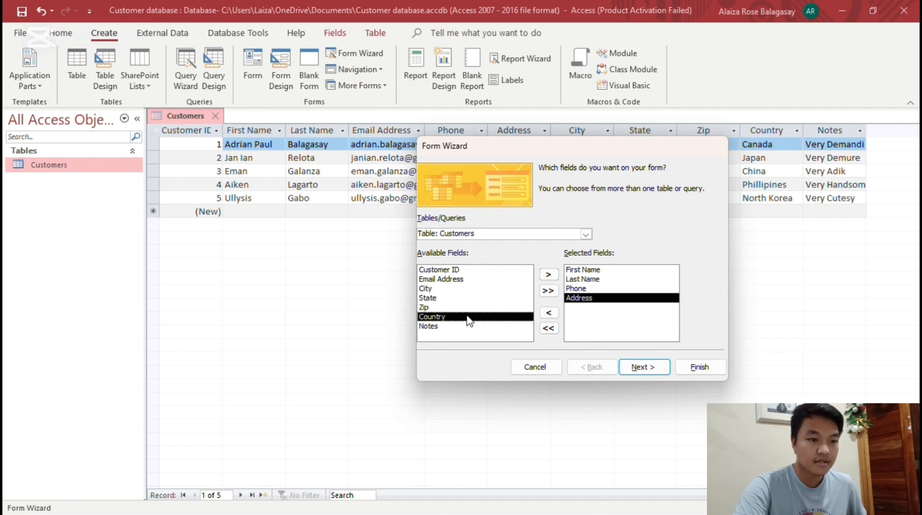
pyautogui.click(548, 275)
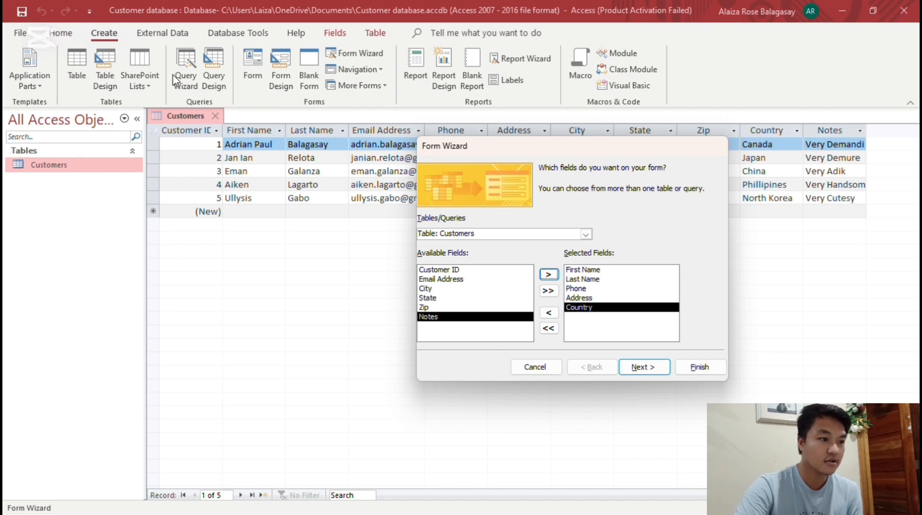
pyautogui.click(256, 229)
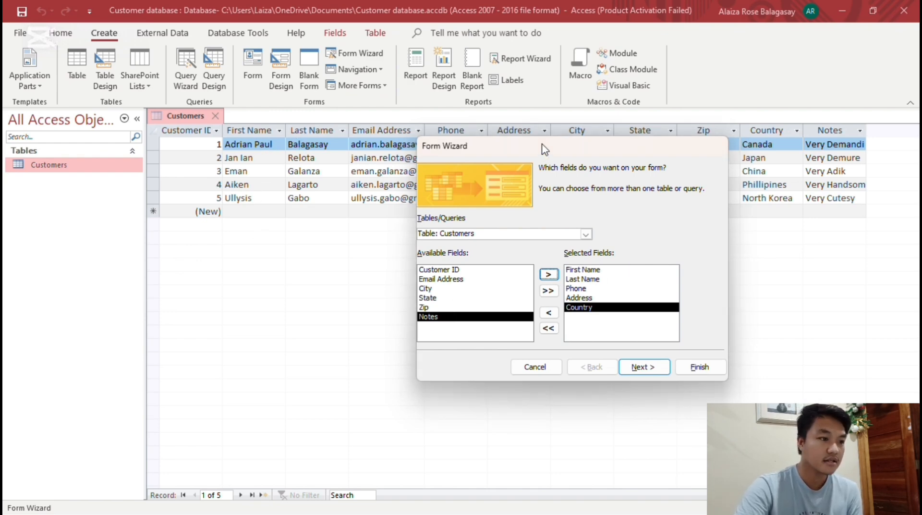
pyautogui.moveTo(541, 146); pyautogui.dragTo(559, 225)
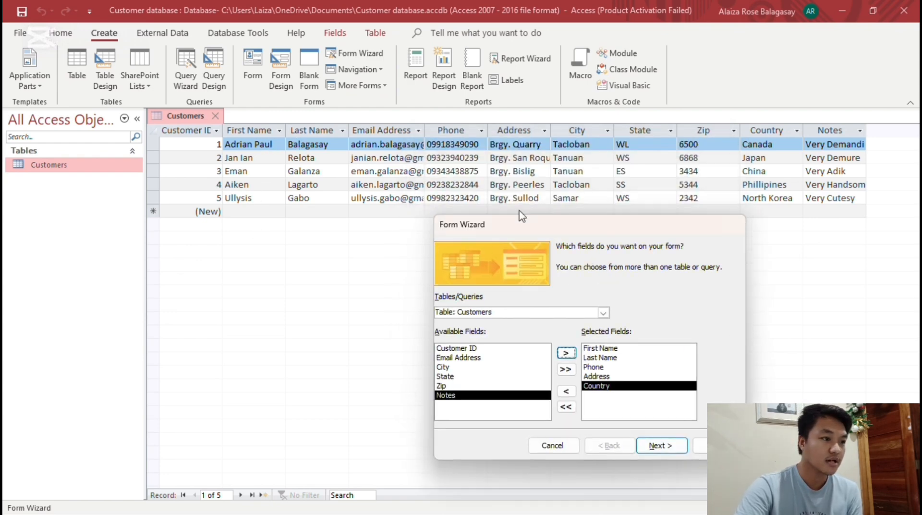
pyautogui.click(225, 146)
pyautogui.moveTo(576, 235); pyautogui.dragTo(478, 145)
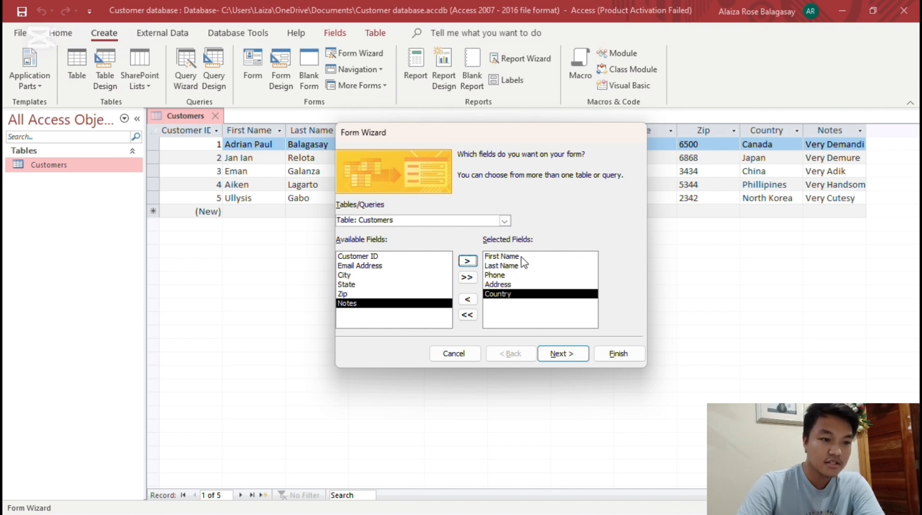
# Compare the Columnar, Tabular, Datasheet and Justified layouts, and choose Justified for the form
pyautogui.click(560, 354)
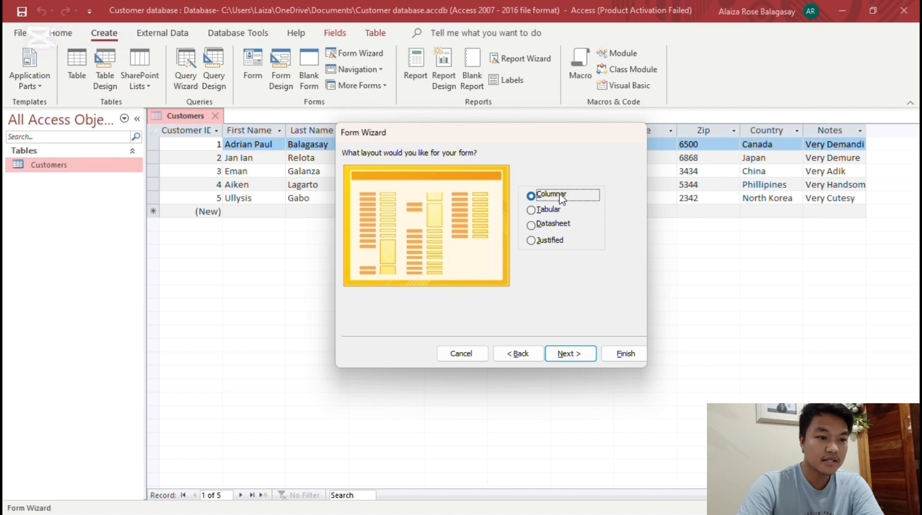
pyautogui.click(531, 210)
pyautogui.click(530, 225)
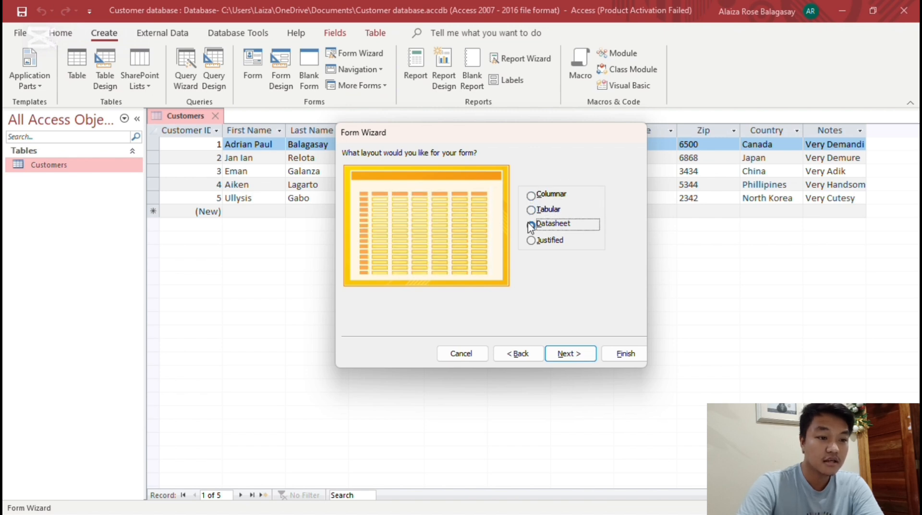
pyautogui.click(531, 240)
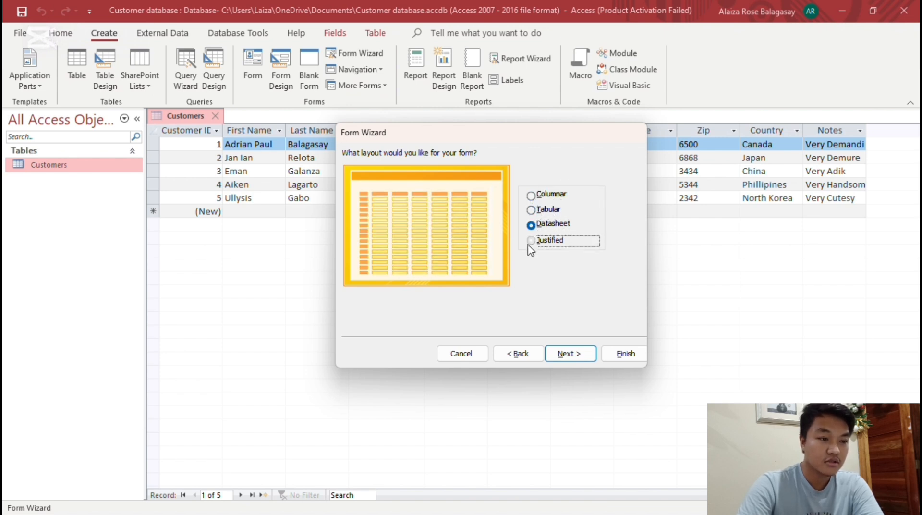
pyautogui.click(531, 196)
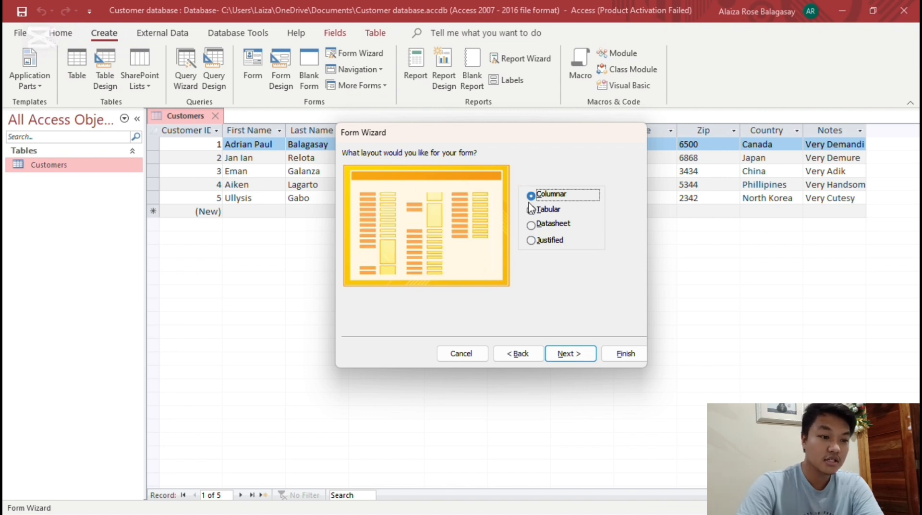
pyautogui.click(531, 210)
pyautogui.click(531, 224)
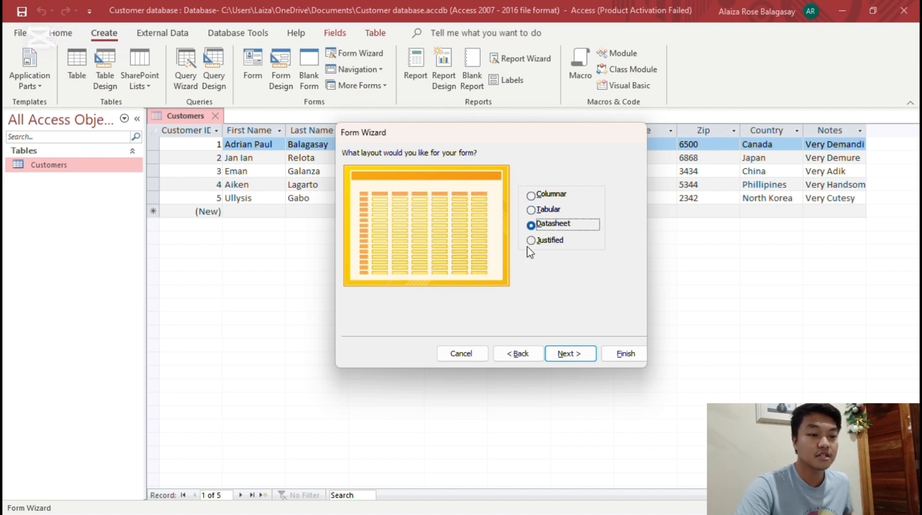
pyautogui.click(530, 241)
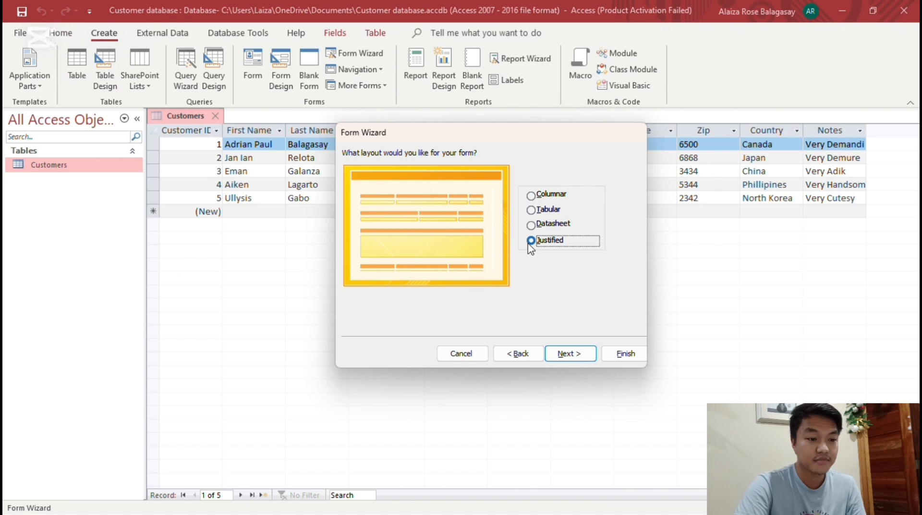
pyautogui.click(577, 354)
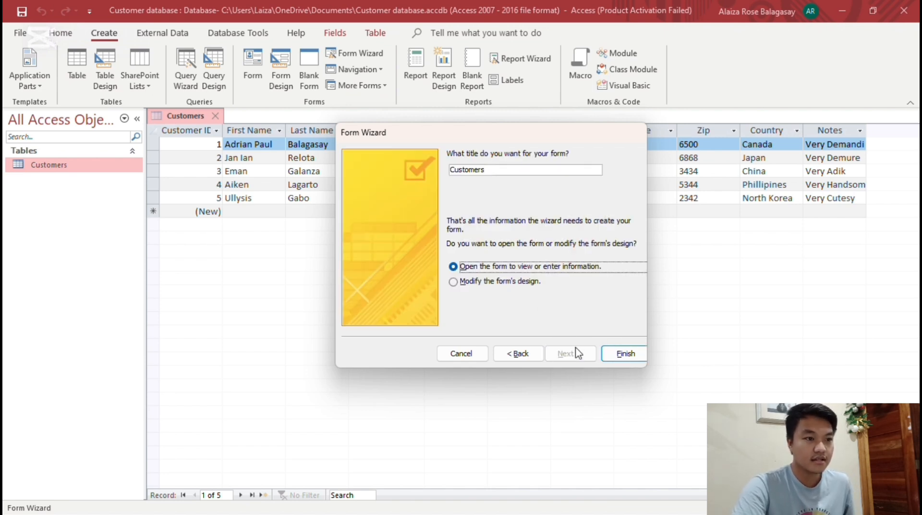
# Title the form Customer Information and finish creating it, opening it to view or enter information
pyautogui.click(518, 168)
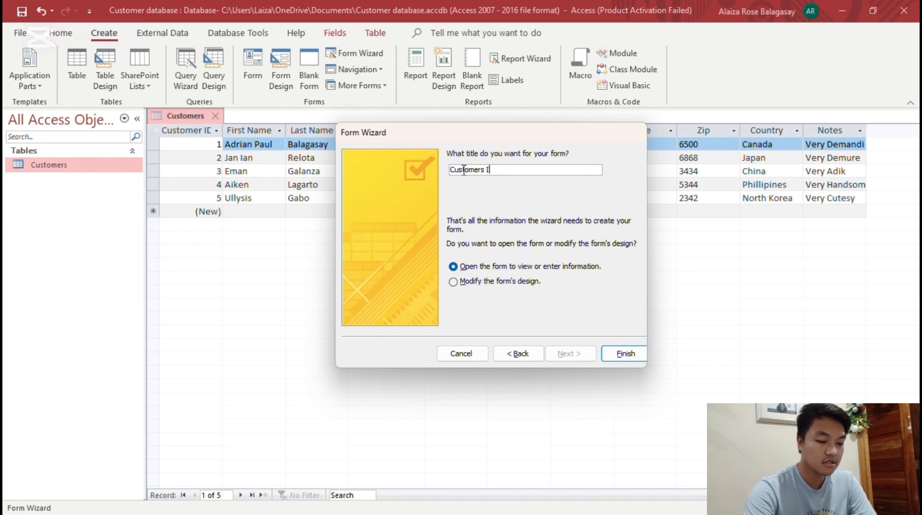
pyautogui.write('rom')
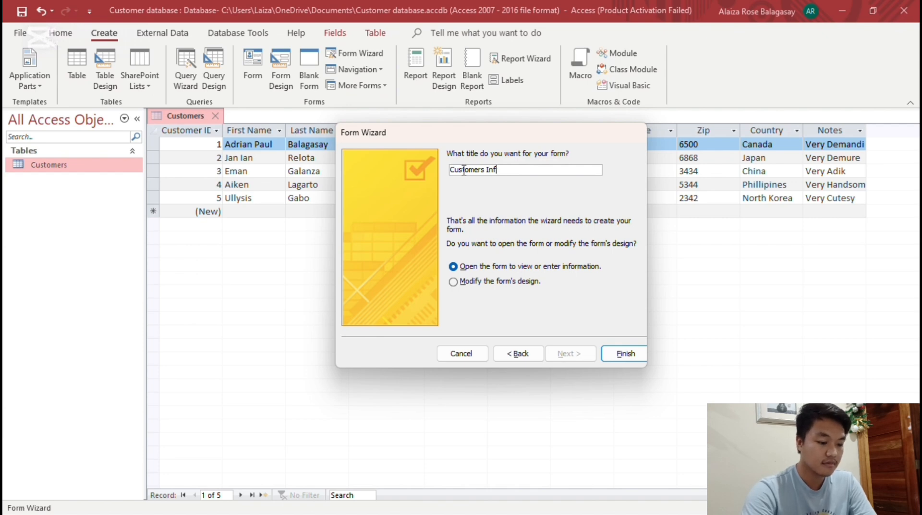
pyautogui.write('rmation')
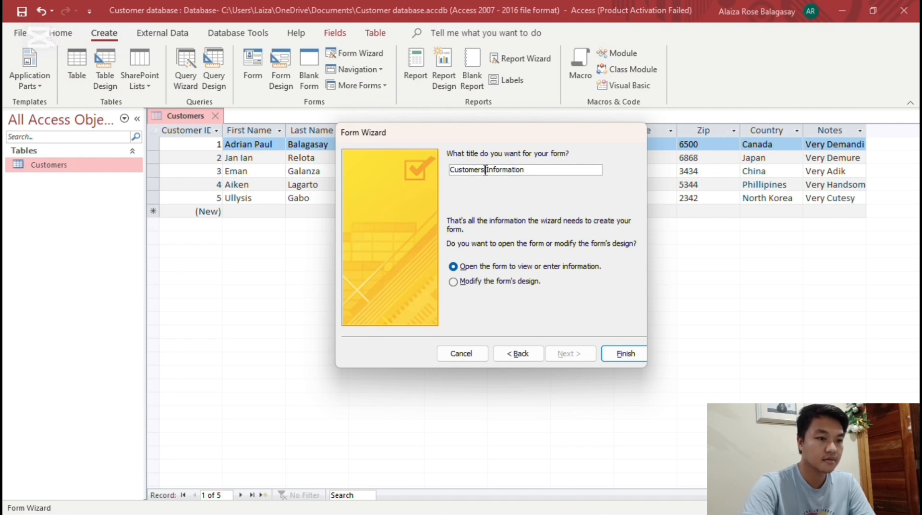
pyautogui.click(486, 169)
pyautogui.press('BackSpace')
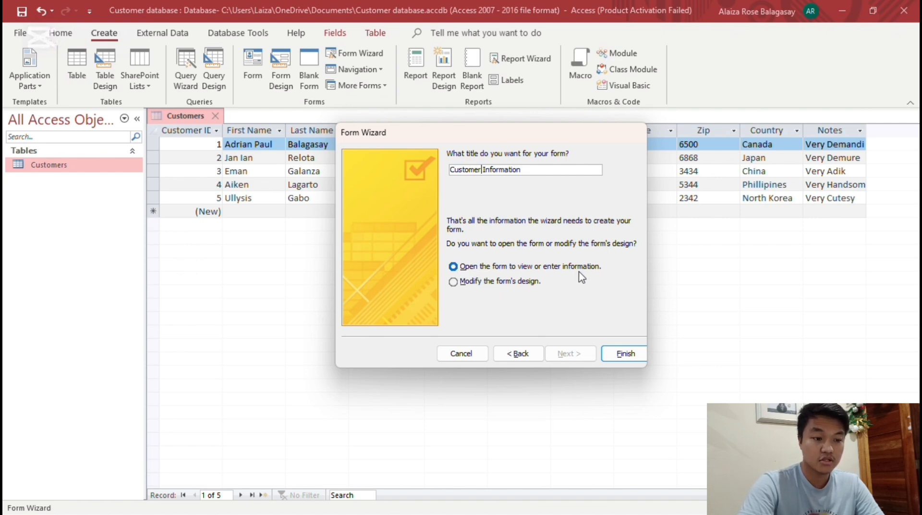
pyautogui.click(619, 361)
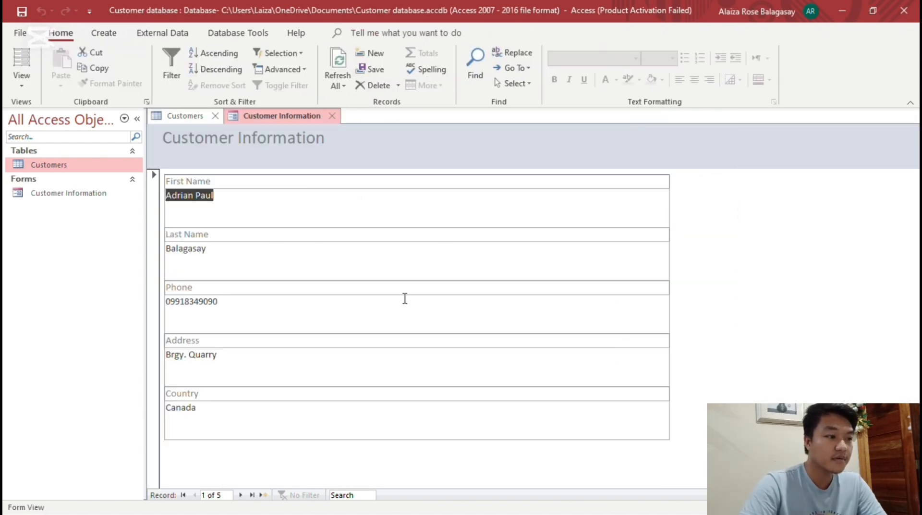
# View the Customer Information form in Layout View and switch it to Design View
pyautogui.click(69, 194)
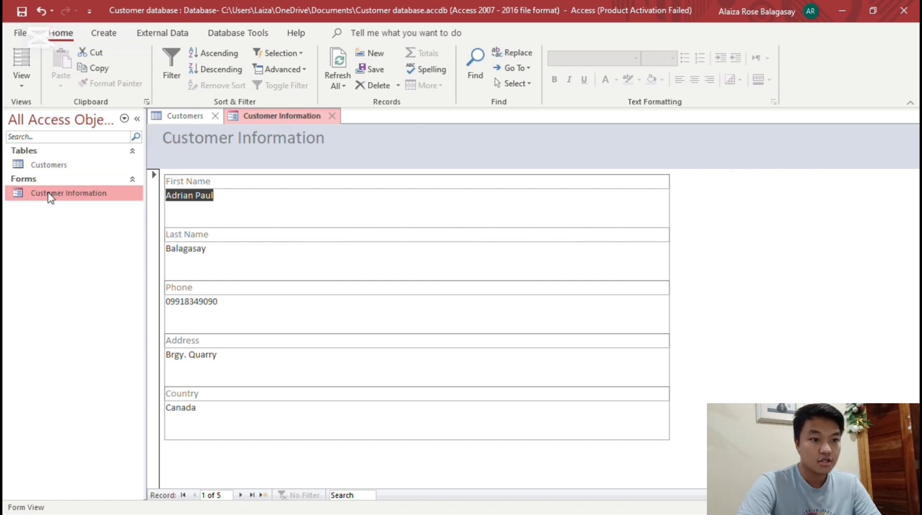
pyautogui.click(757, 223)
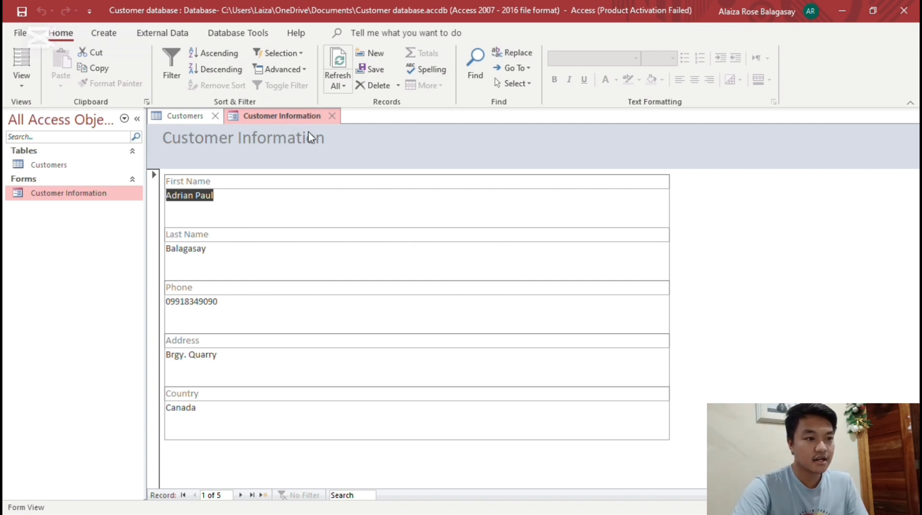
pyautogui.click(20, 86)
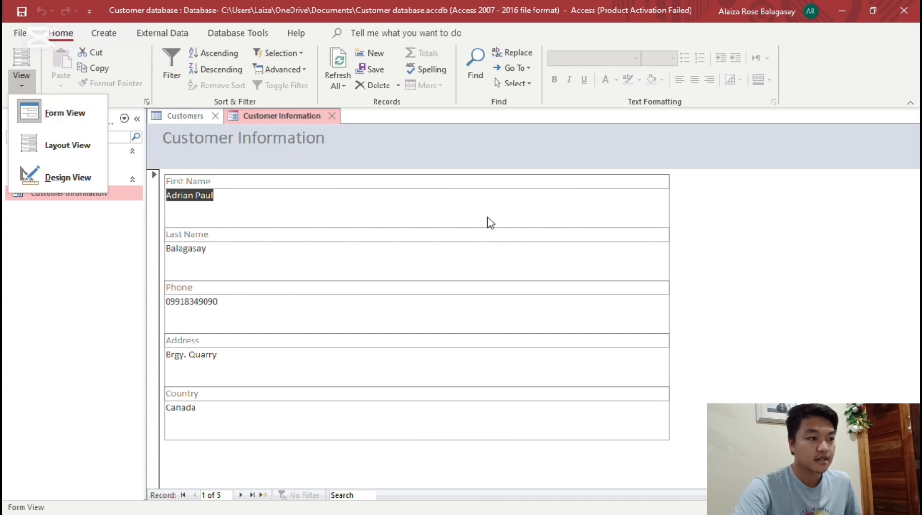
pyautogui.click(50, 144)
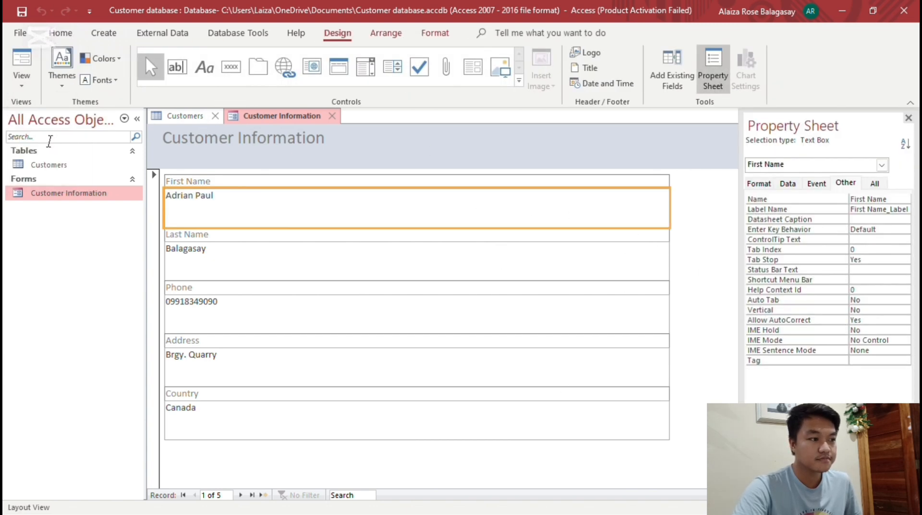
pyautogui.click(28, 89)
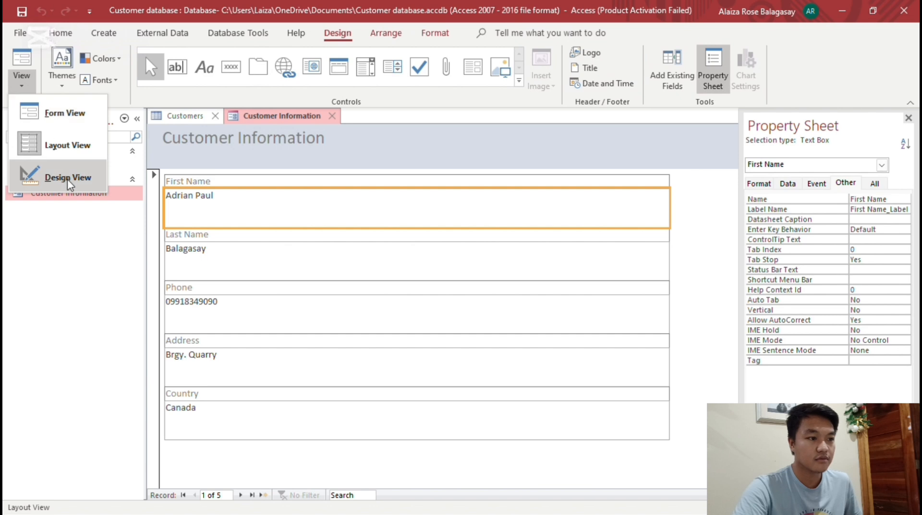
pyautogui.click(65, 178)
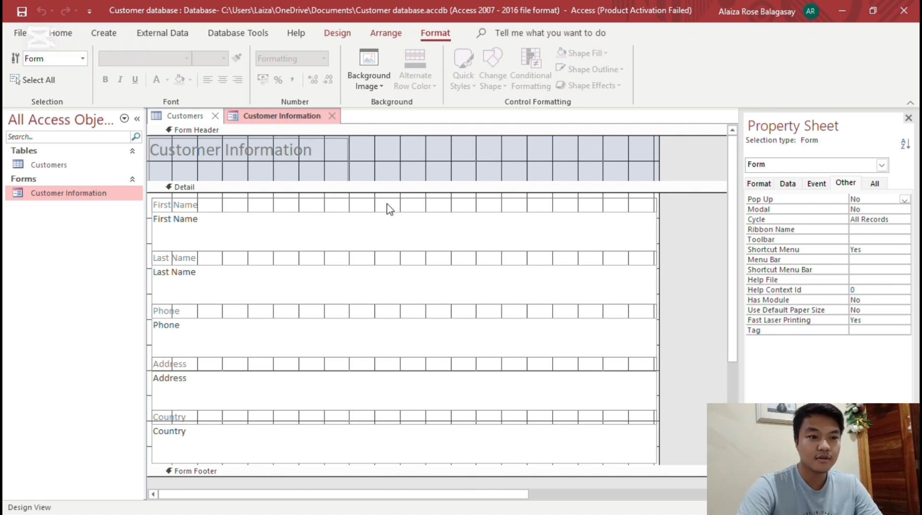
# Examine the form's header, detail and footer sections and its field labels and text boxes in Design View
pyautogui.click(675, 214)
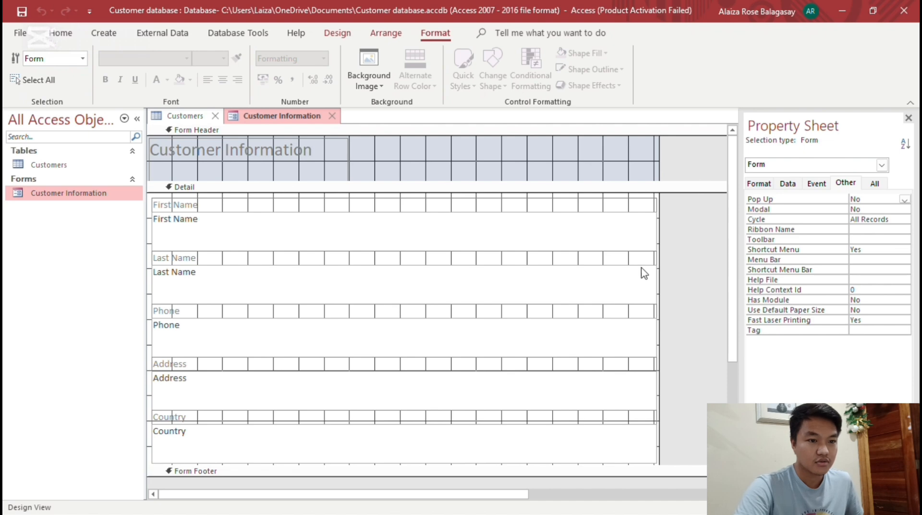
pyautogui.click(694, 266)
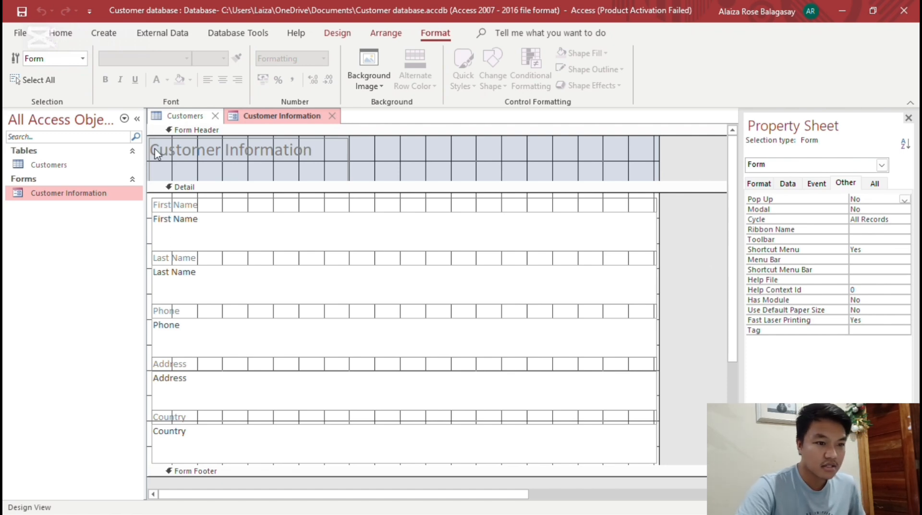
pyautogui.scroll(-3, 360, 367)
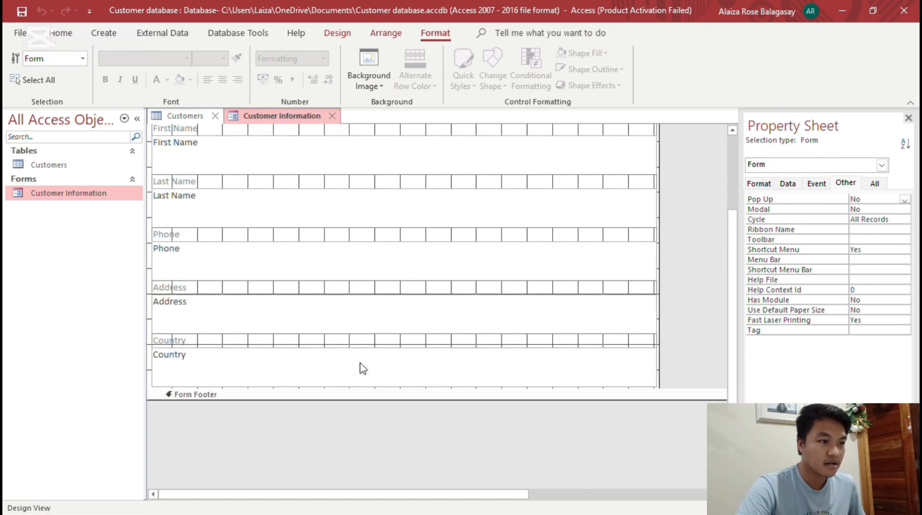
pyautogui.scroll(3, 361, 368)
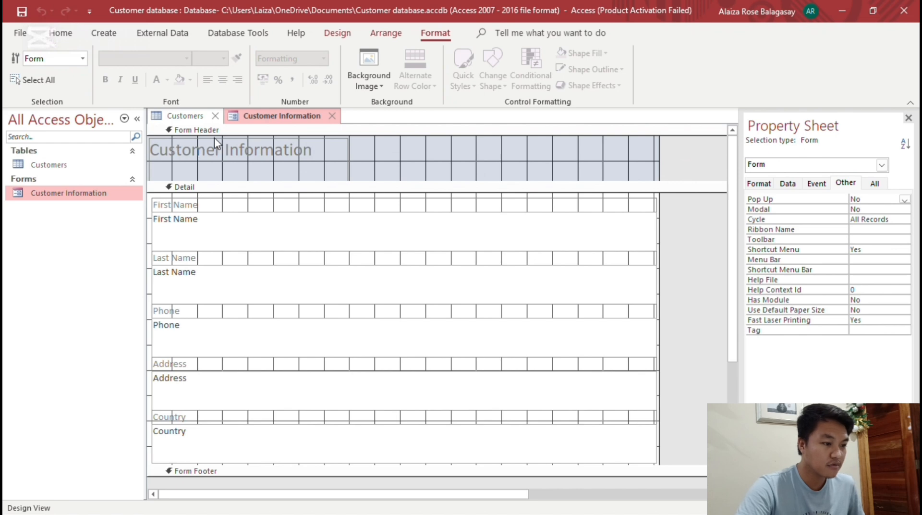
pyautogui.scroll(-3, 200, 479)
pyautogui.scroll(3, 330, 354)
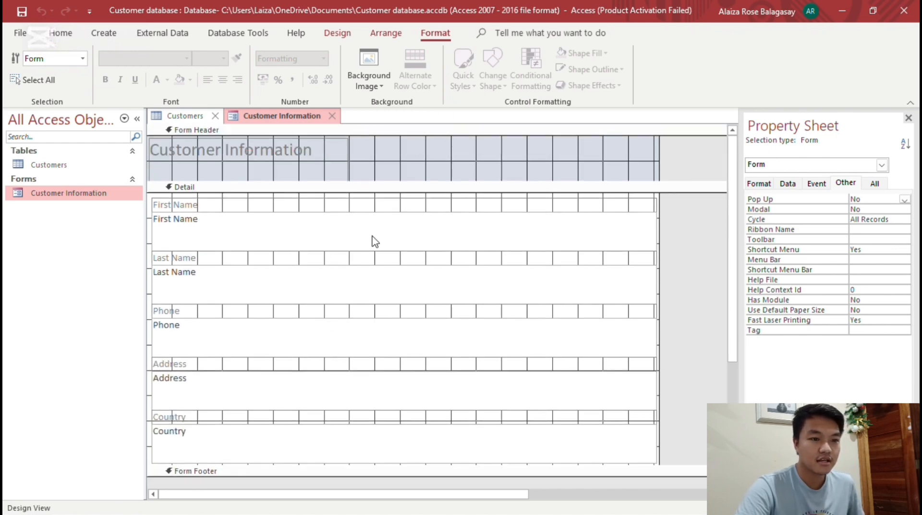
pyautogui.click(405, 244)
pyautogui.click(307, 207)
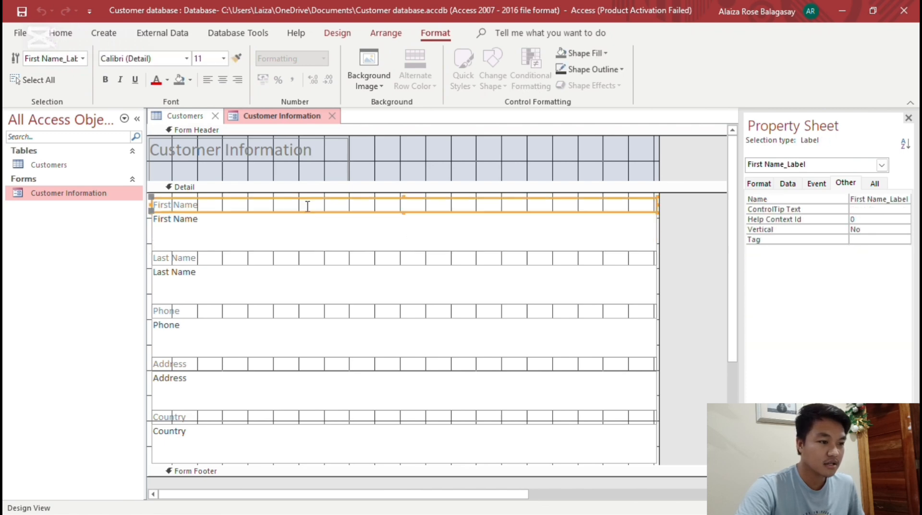
pyautogui.click(299, 260)
pyautogui.click(298, 298)
pyautogui.click(302, 331)
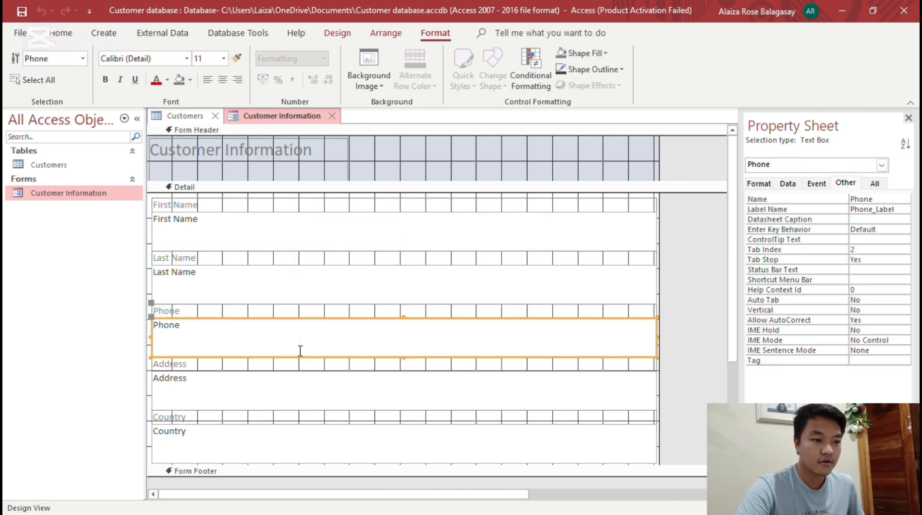
pyautogui.click(305, 427)
pyautogui.click(303, 346)
pyautogui.click(423, 232)
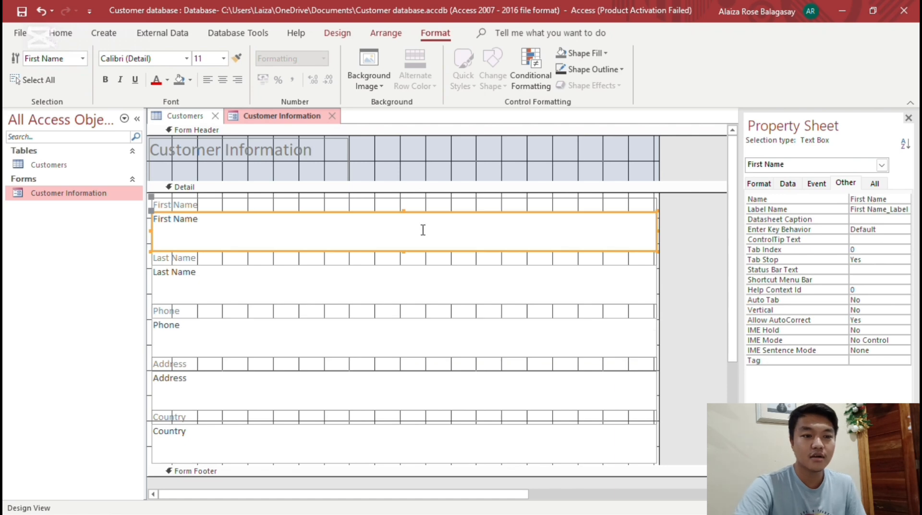
pyautogui.click(705, 241)
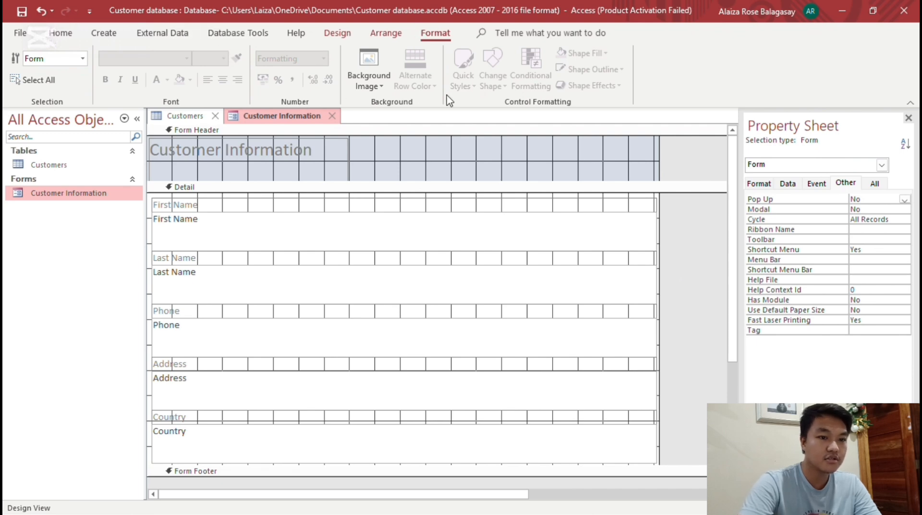
pyautogui.click(703, 240)
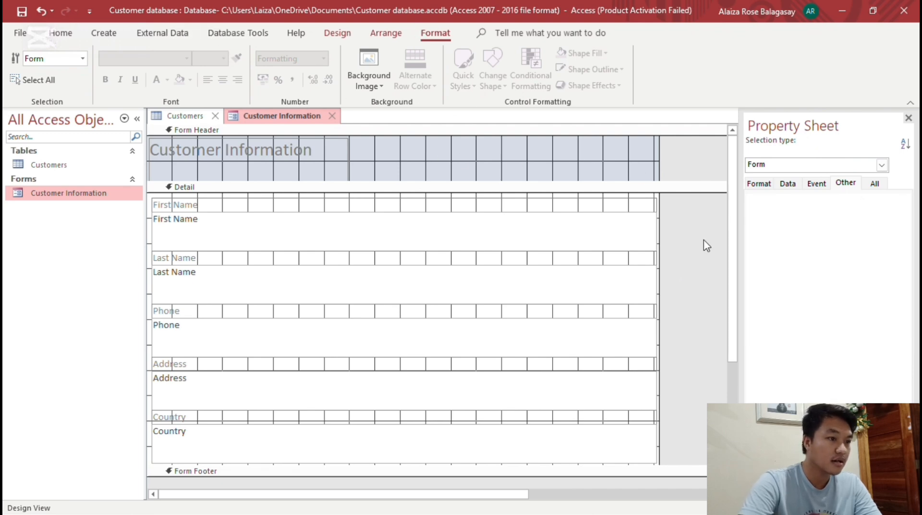
# Set the Pop Up property of the Customer Information form to Yes
pyautogui.click(342, 35)
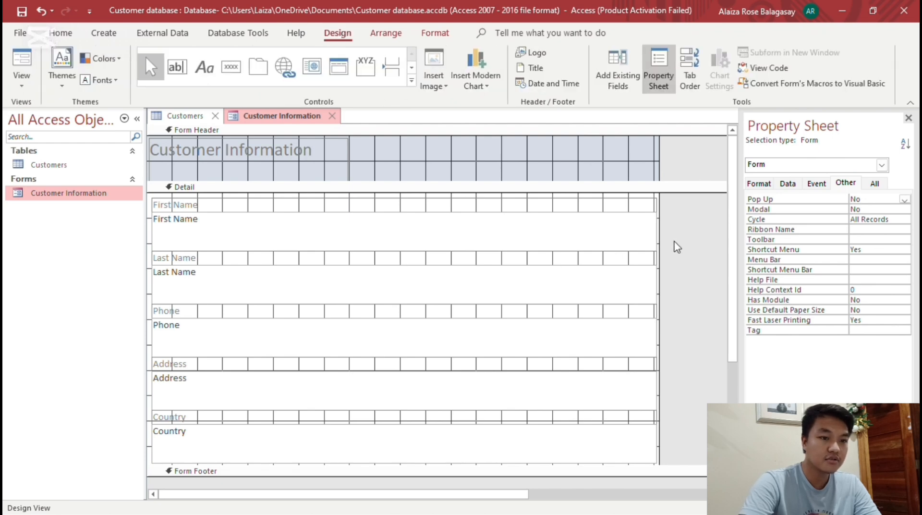
pyautogui.click(694, 235)
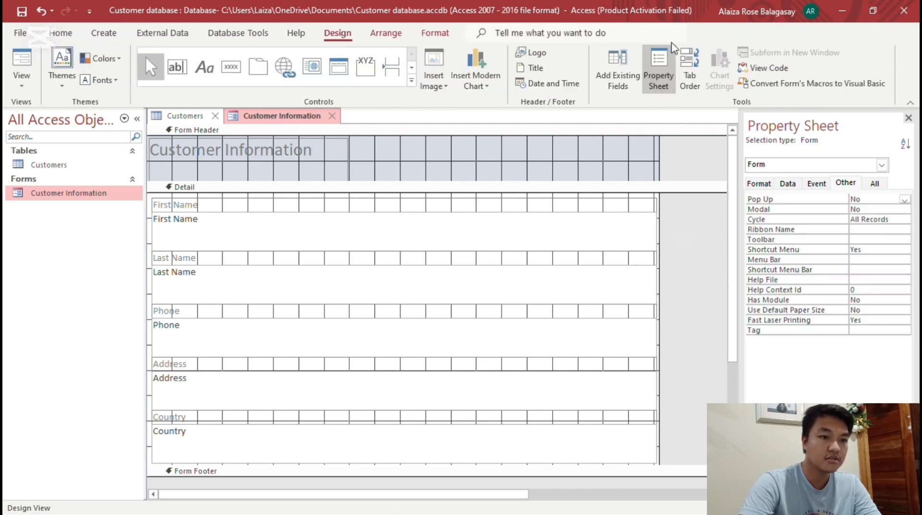
pyautogui.click(667, 84)
pyautogui.click(667, 85)
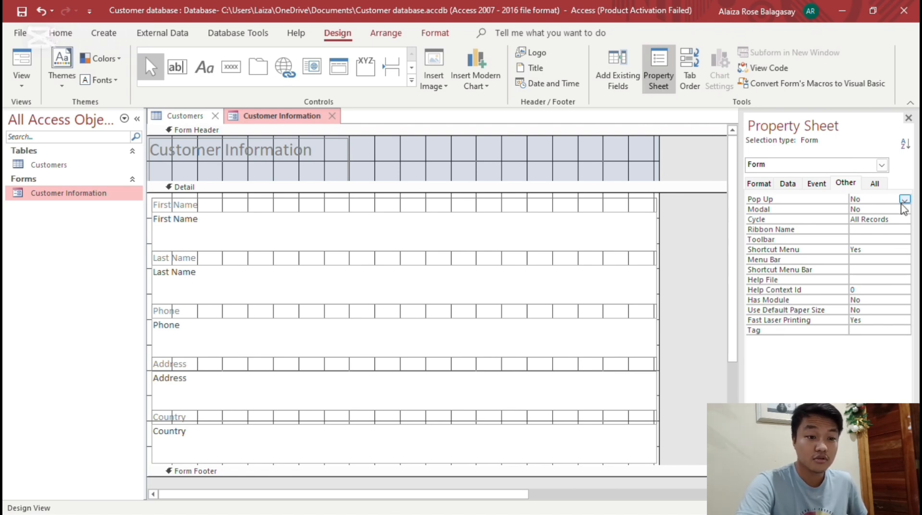
pyautogui.click(713, 246)
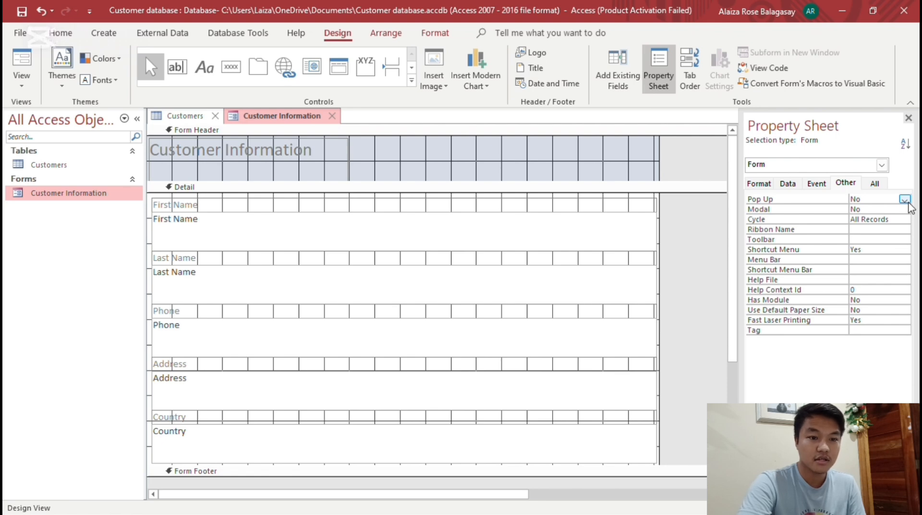
pyautogui.click(907, 201)
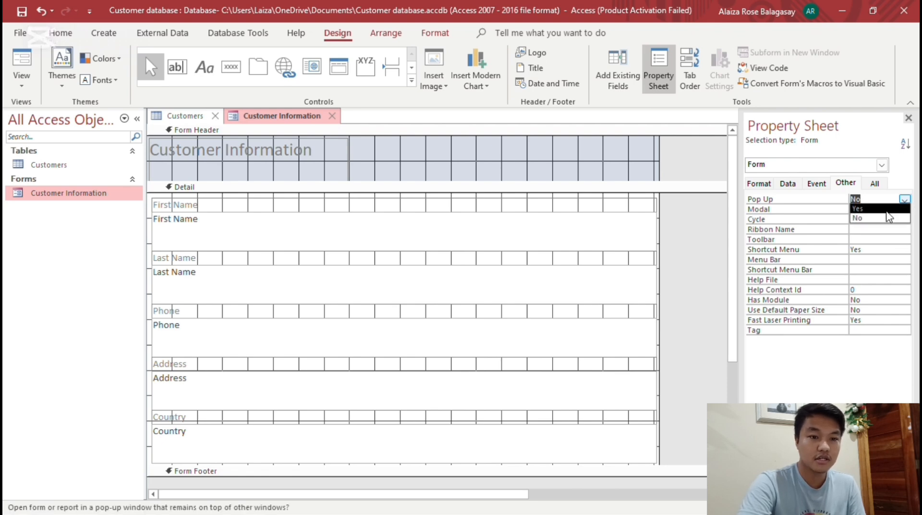
pyautogui.click(887, 209)
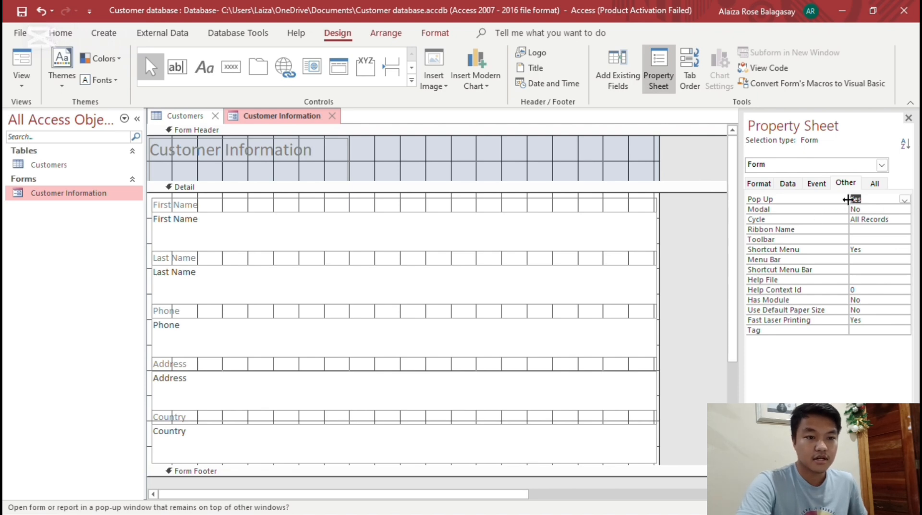
pyautogui.click(700, 255)
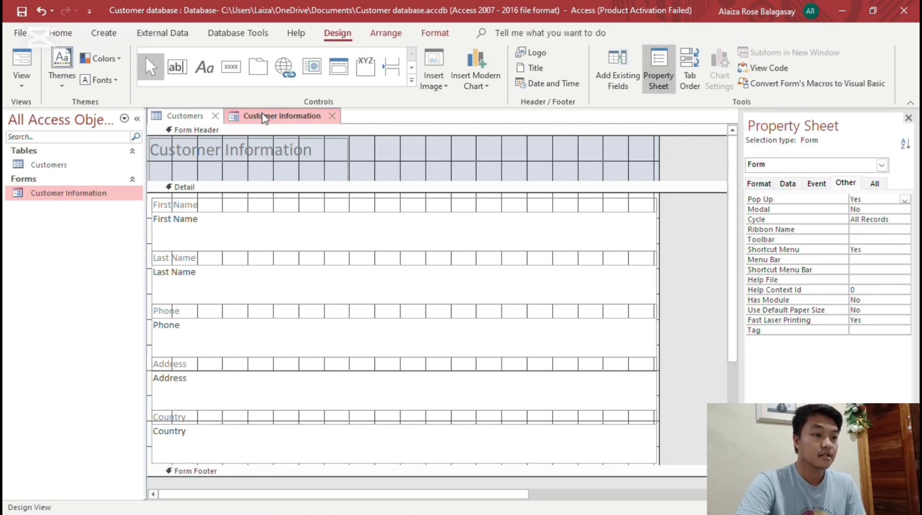
# Save the Customer Information form's design changes and close the form
pyautogui.rightClick(264, 119)
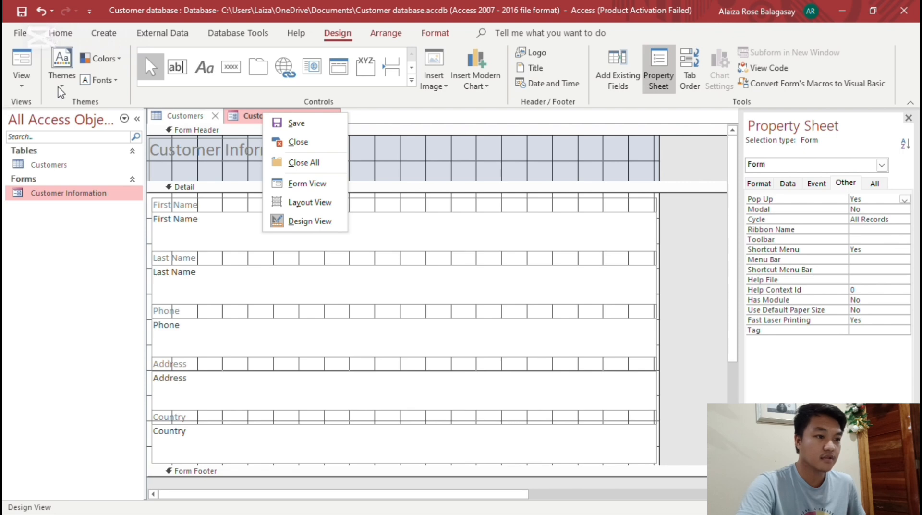
pyautogui.click(283, 124)
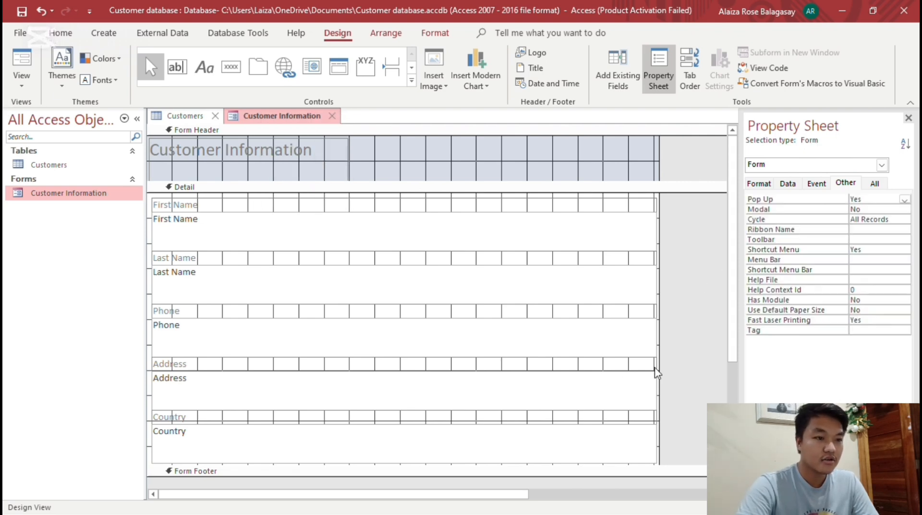
pyautogui.scroll(-3, 644, 371)
pyautogui.scroll(3, 646, 373)
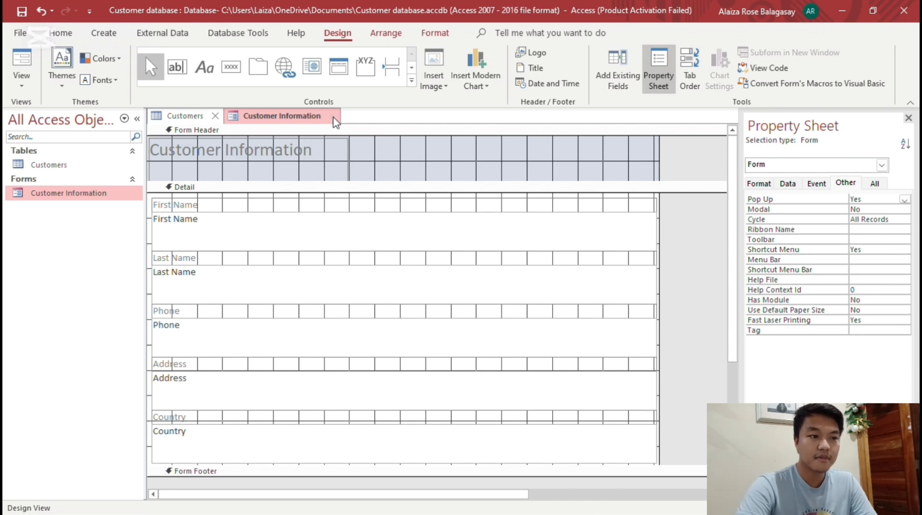
pyautogui.click(334, 117)
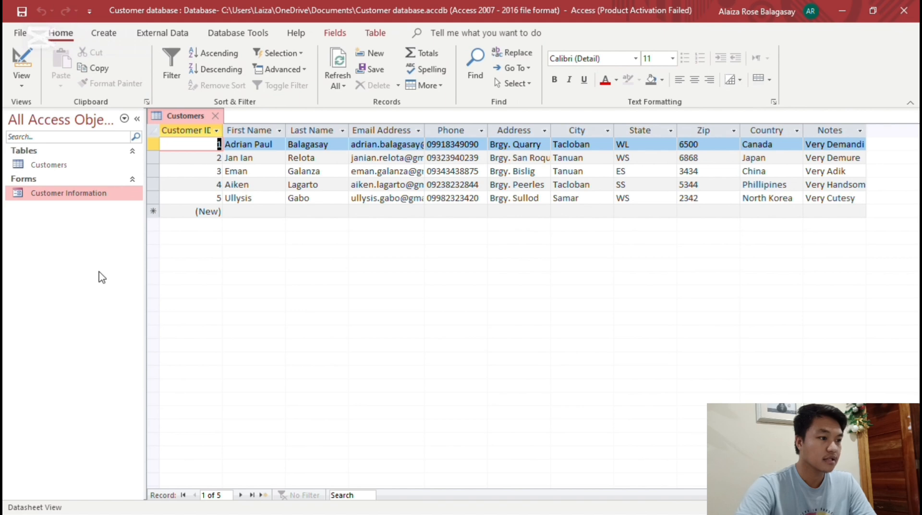
# Open the Customer Information form in its own pop-up window and reposition that window over the Customers table
pyautogui.click(100, 197)
pyautogui.rightClick(99, 198)
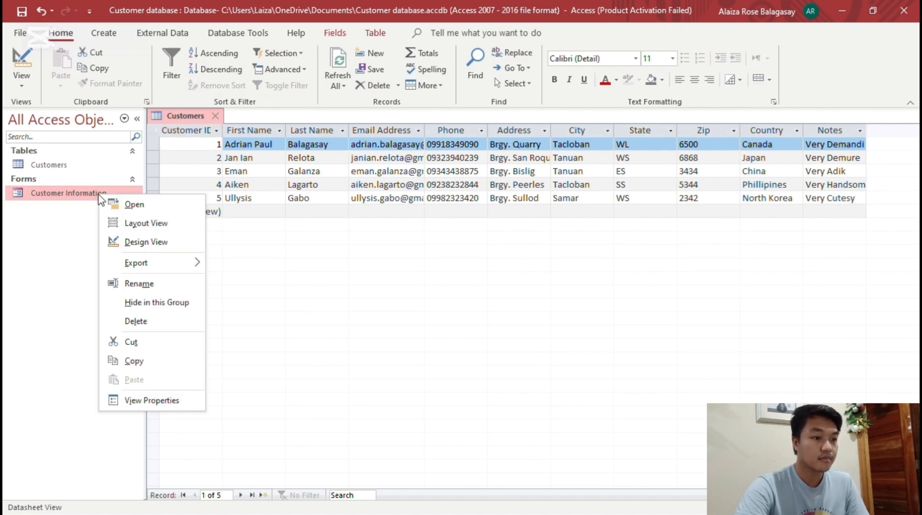
pyautogui.click(128, 207)
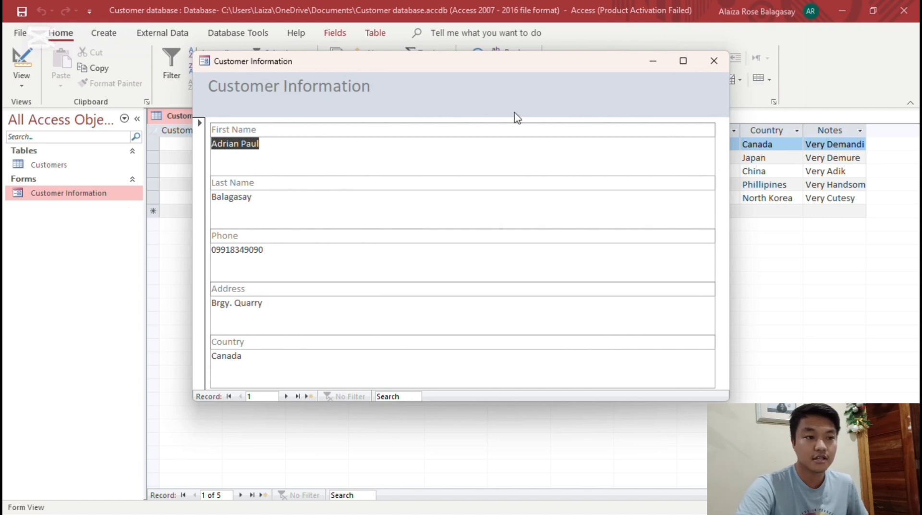
pyautogui.moveTo(471, 65)
pyautogui.mouseDown()
pyautogui.moveTo(414, 66)
pyautogui.moveTo(495, 101)
pyautogui.moveTo(471, 80)
pyautogui.mouseUp()
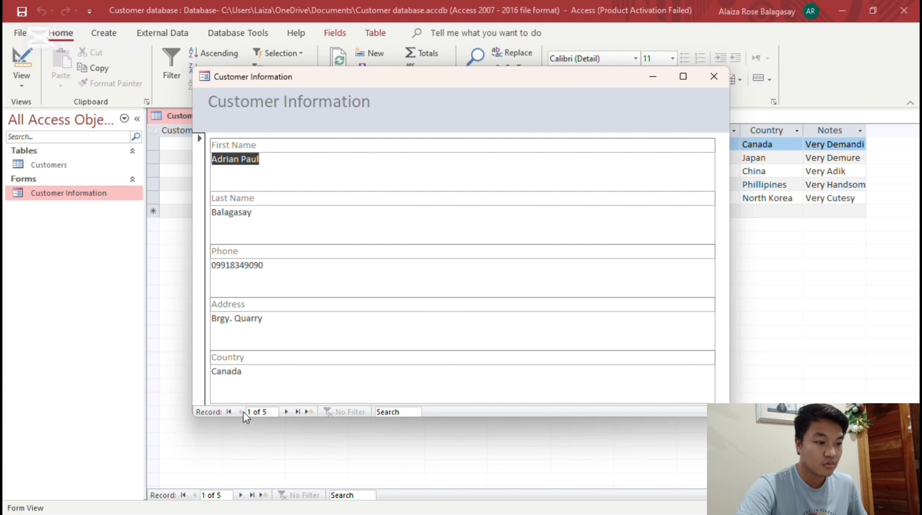
# Page through the customer records in the pop-up form up to the blank new record and select its First Name field
pyautogui.click(286, 412)
pyautogui.click(286, 412)
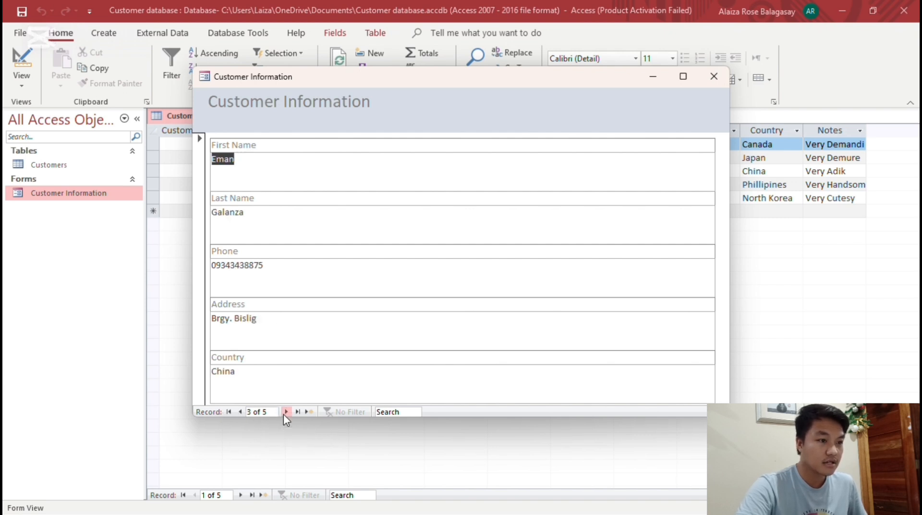
pyautogui.click(286, 412)
pyautogui.click(285, 411)
pyautogui.click(286, 412)
pyautogui.moveTo(479, 78); pyautogui.dragTo(527, 68)
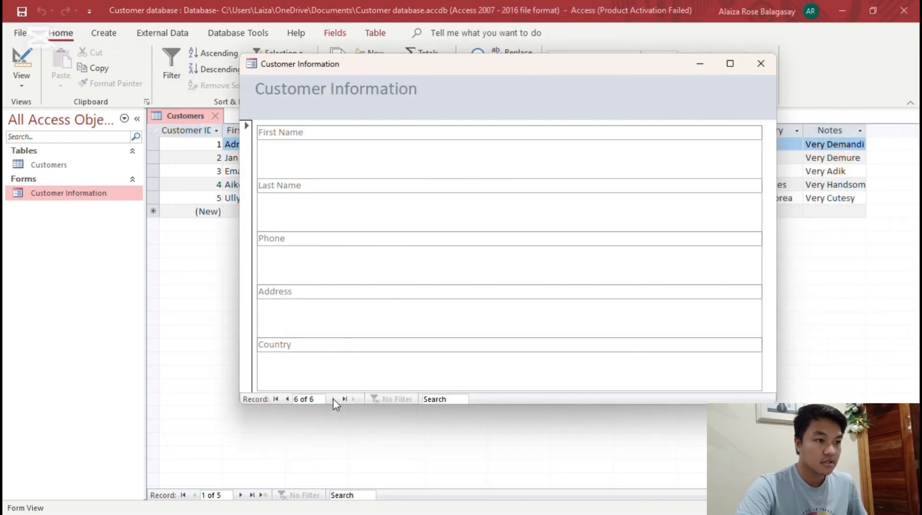
pyautogui.click(345, 134)
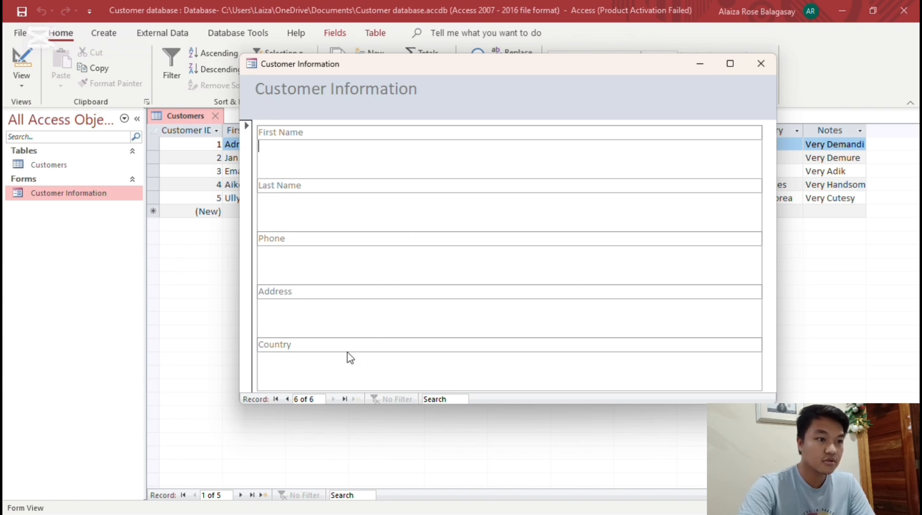
# Select the Customers table in the object list while the pop-up form is open, reposition the form window and close it
pyautogui.moveTo(395, 68); pyautogui.dragTo(401, 67)
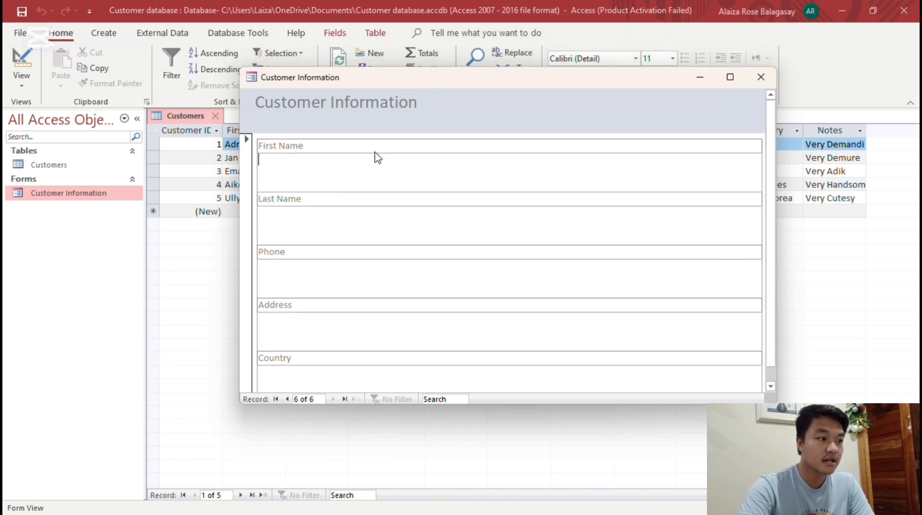
pyautogui.click(67, 160)
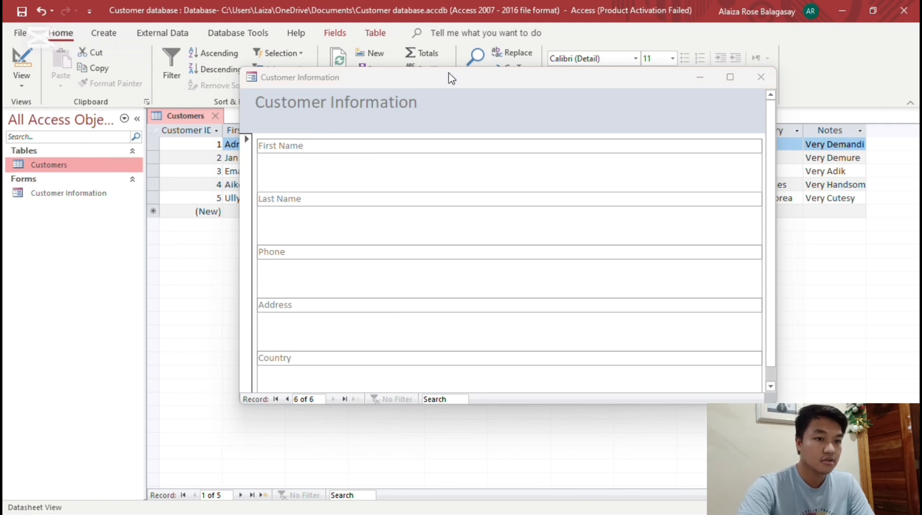
pyautogui.moveTo(450, 77); pyautogui.dragTo(438, 77)
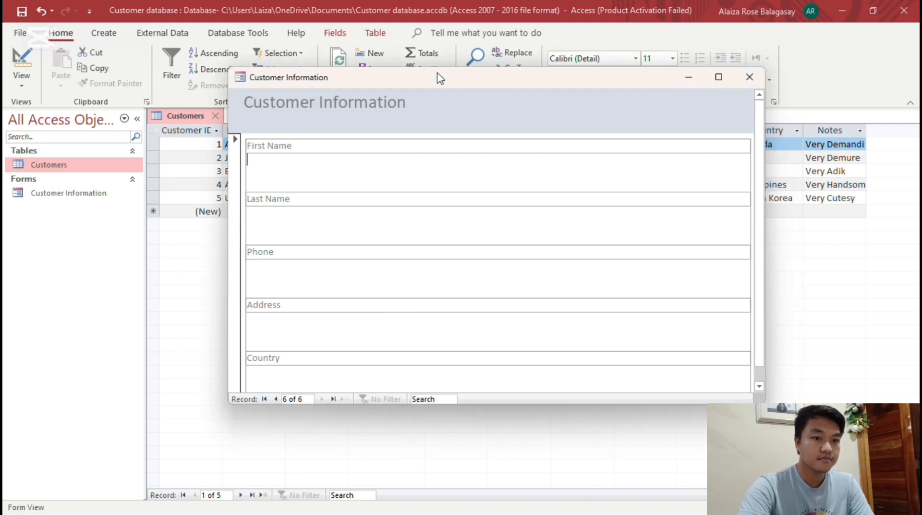
pyautogui.click(752, 82)
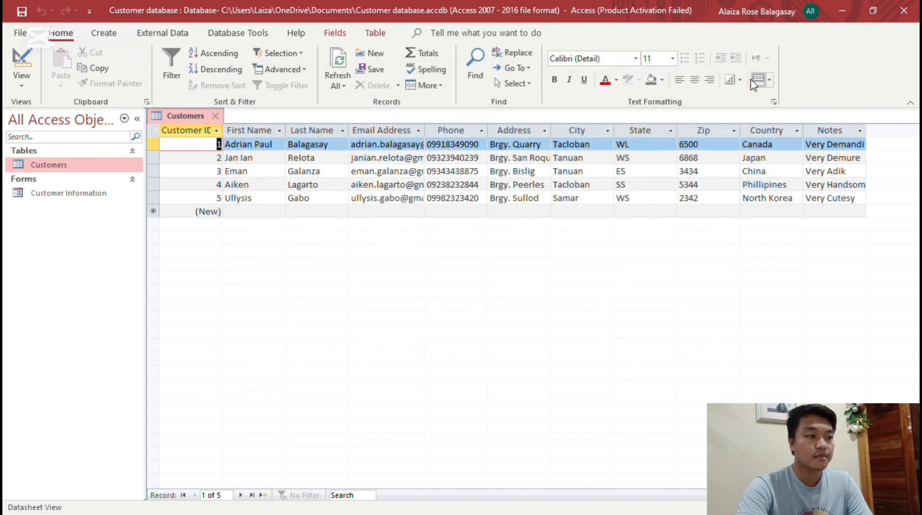
# Reopen the Customer Information form to check its pop-up window, and close it again
pyautogui.click(73, 197)
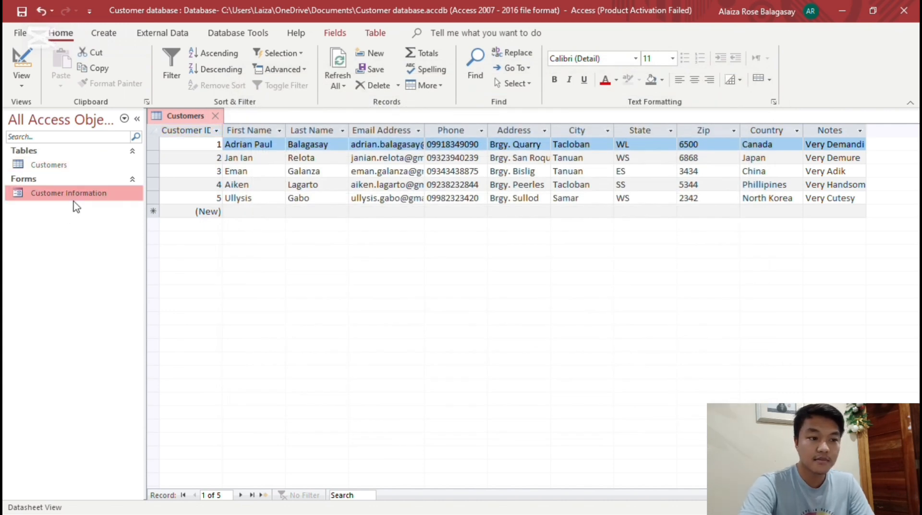
pyautogui.rightClick(98, 203)
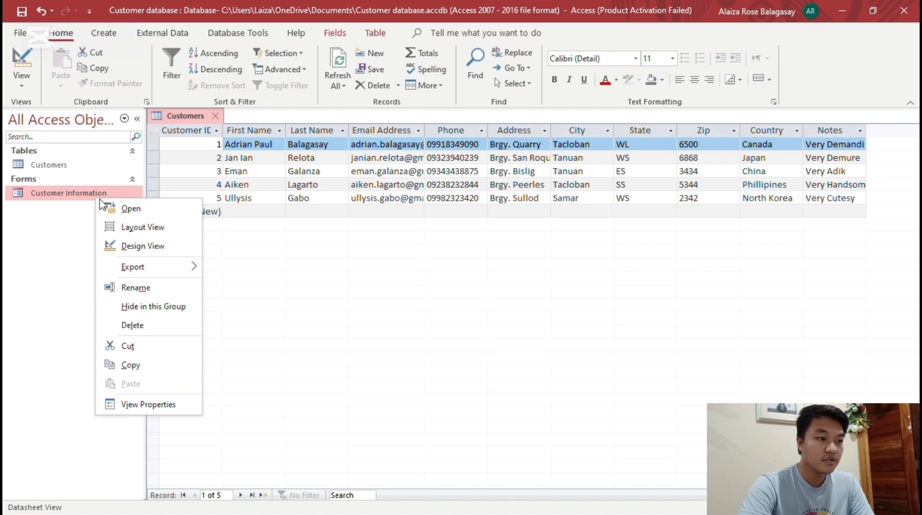
pyautogui.click(130, 209)
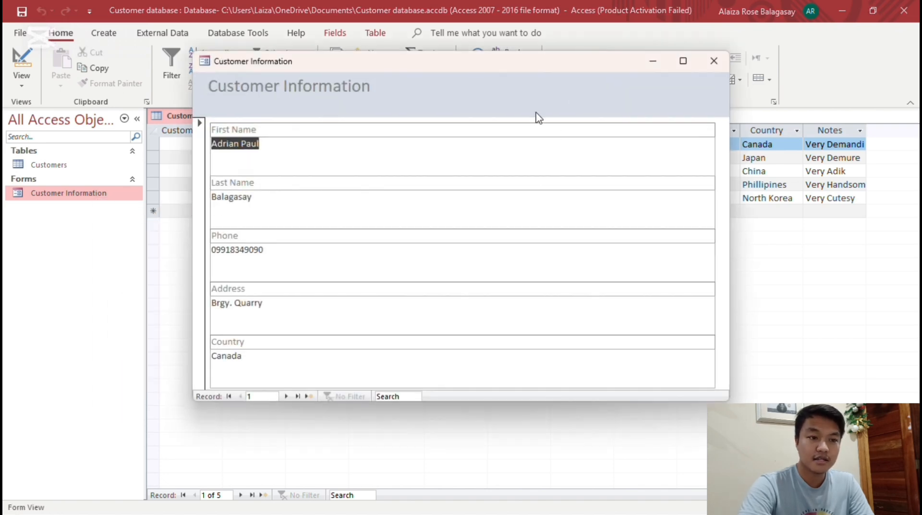
pyautogui.click(714, 60)
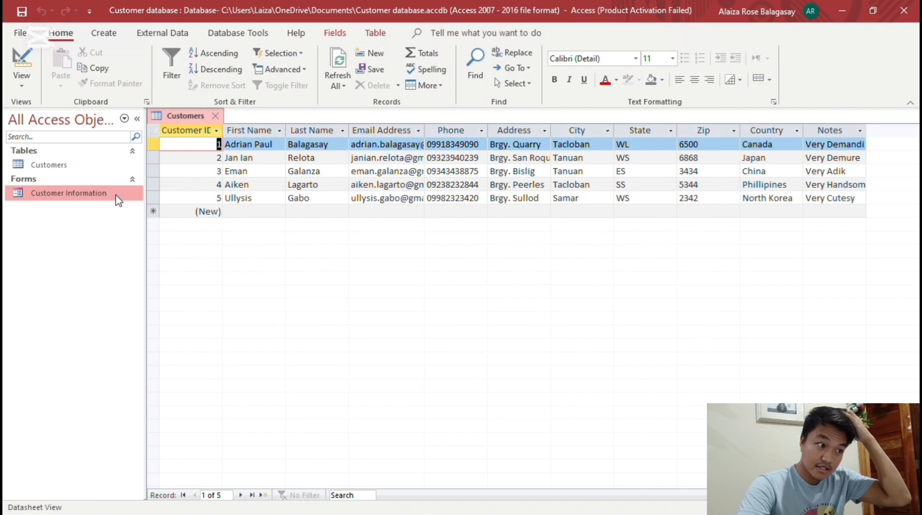
# Open the Customer Information form in Design View
pyautogui.rightClick(119, 198)
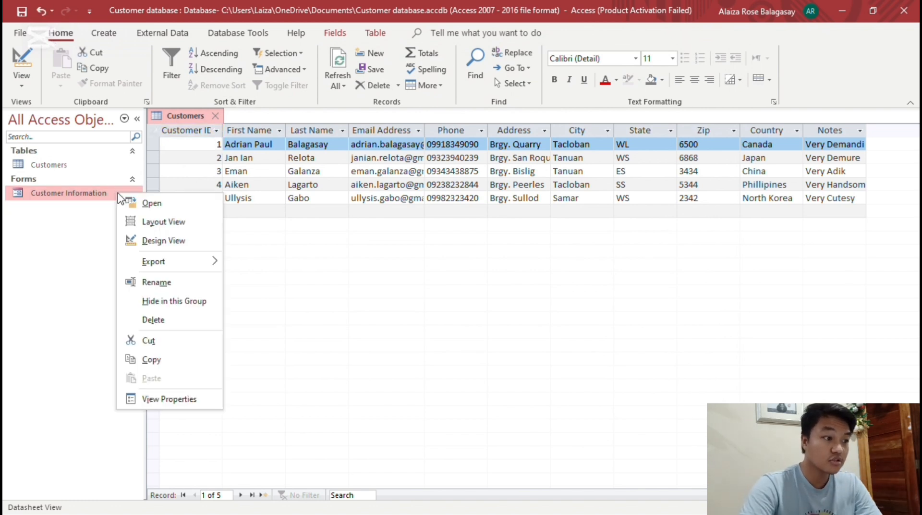
pyautogui.click(156, 243)
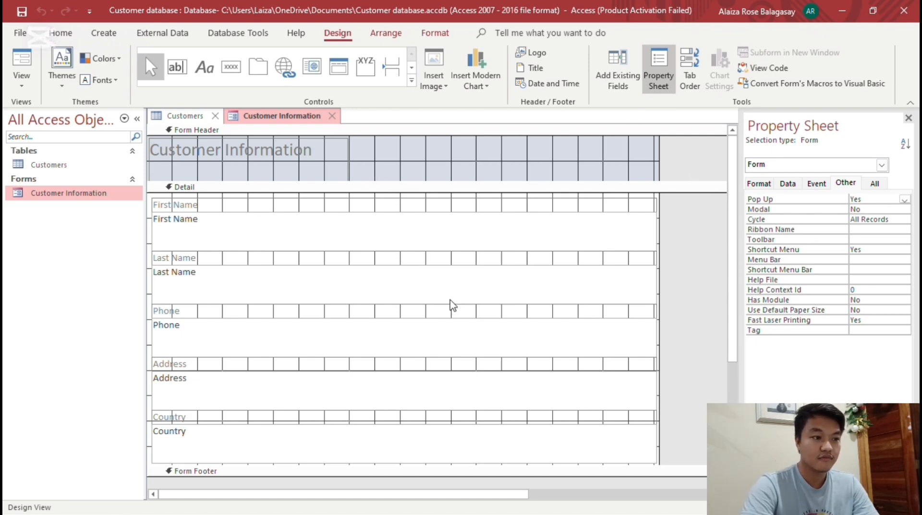
pyautogui.scroll(-1, 453, 306)
pyautogui.scroll(1, 453, 305)
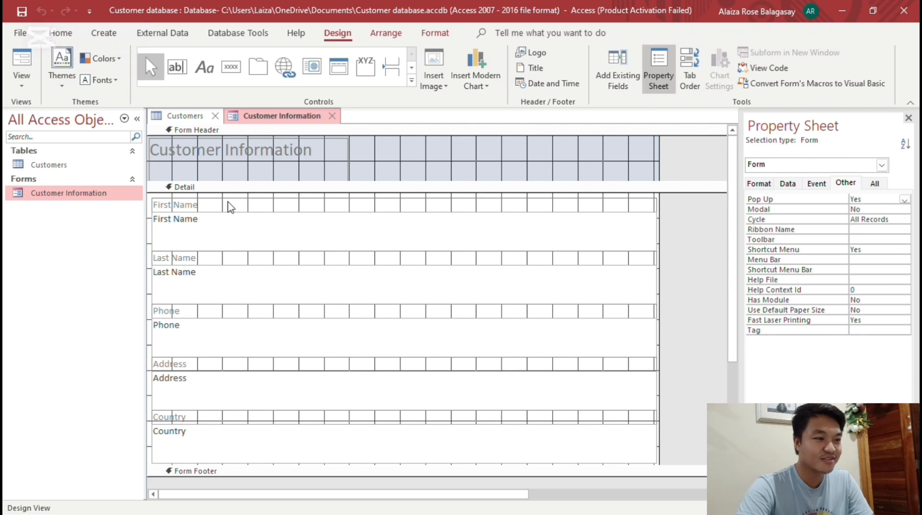
# Narrow all labels and text boxes in the Detail section together to about 60% of their width and shift them slightly to the right
pyautogui.click(225, 201)
pyautogui.moveTo(223, 195); pyautogui.dragTo(562, 440)
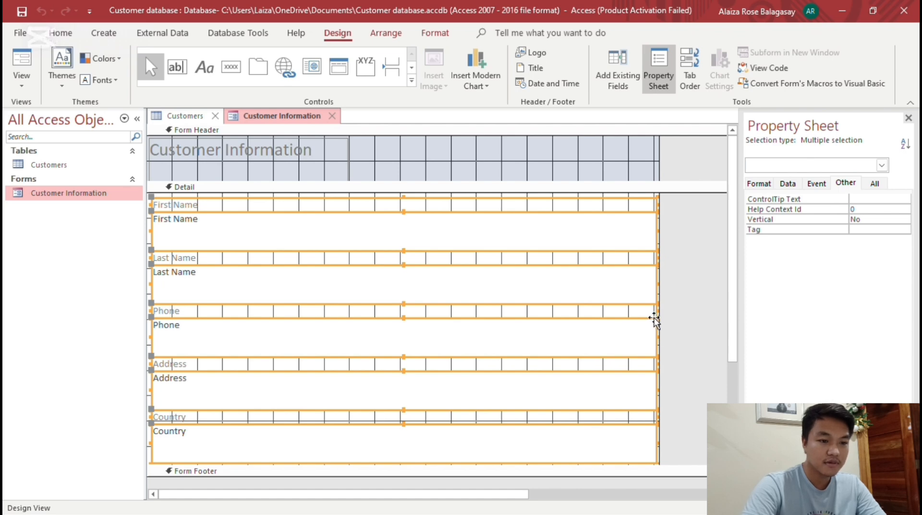
pyautogui.moveTo(660, 319); pyautogui.dragTo(403, 320)
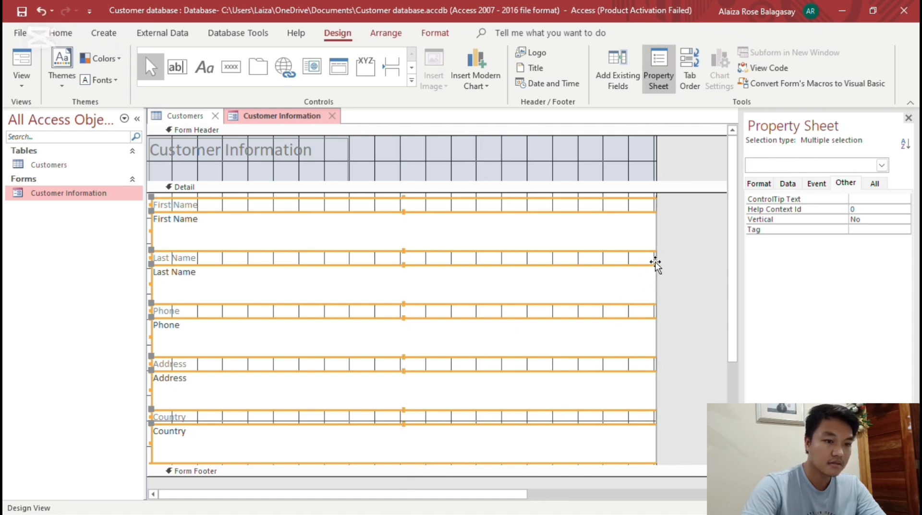
pyautogui.moveTo(652, 266); pyautogui.dragTo(497, 286)
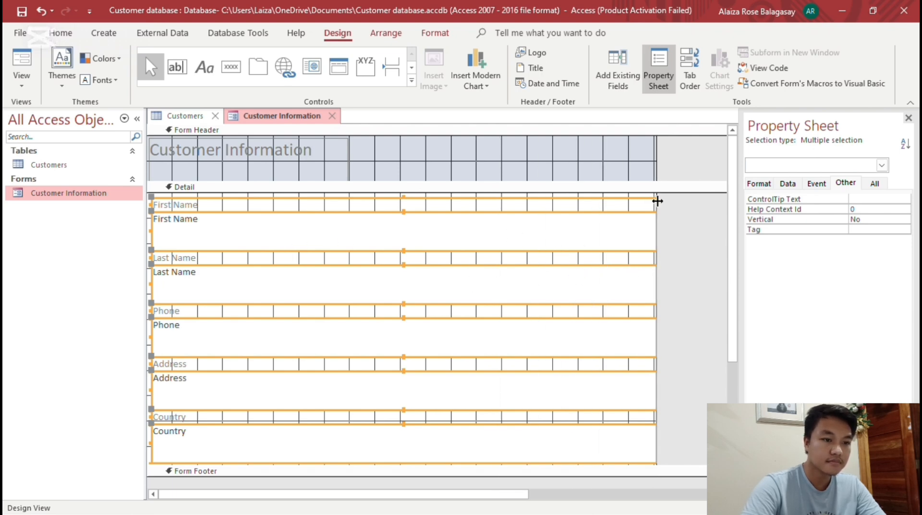
pyautogui.moveTo(658, 201); pyautogui.dragTo(687, 212)
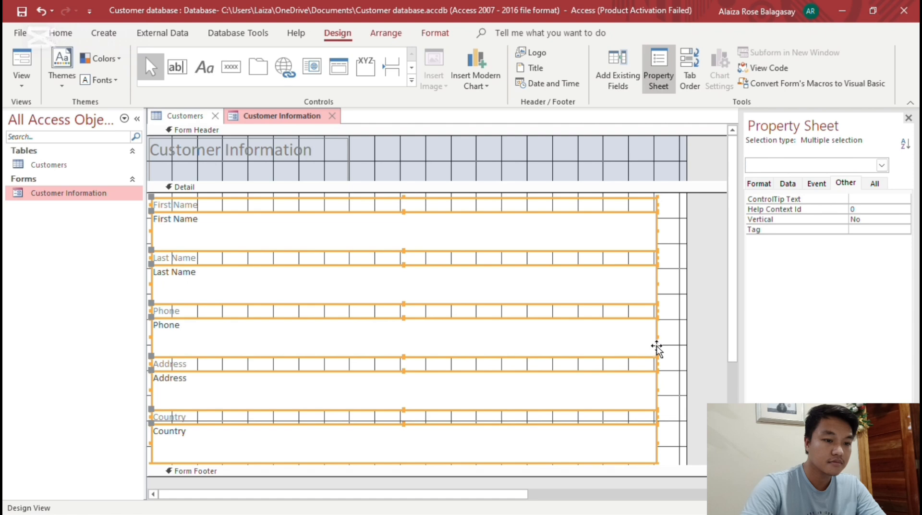
pyautogui.moveTo(657, 333); pyautogui.dragTo(456, 310)
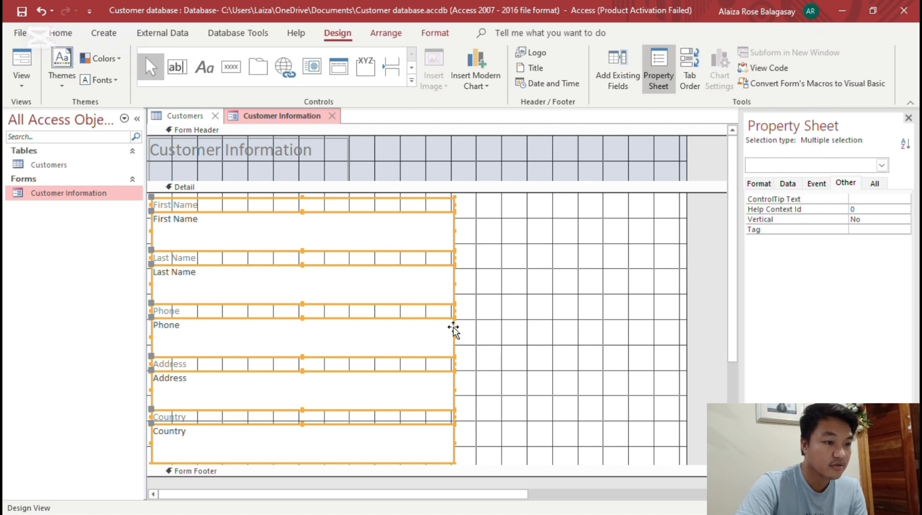
pyautogui.moveTo(455, 330); pyautogui.dragTo(476, 330)
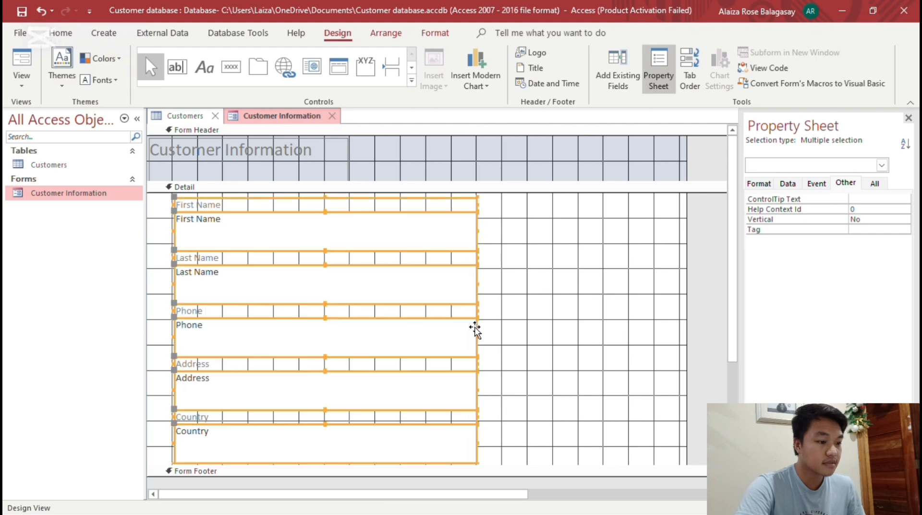
# Reduce the form's overall width so that its edge sits just beyond the narrowed fields
pyautogui.click(594, 341)
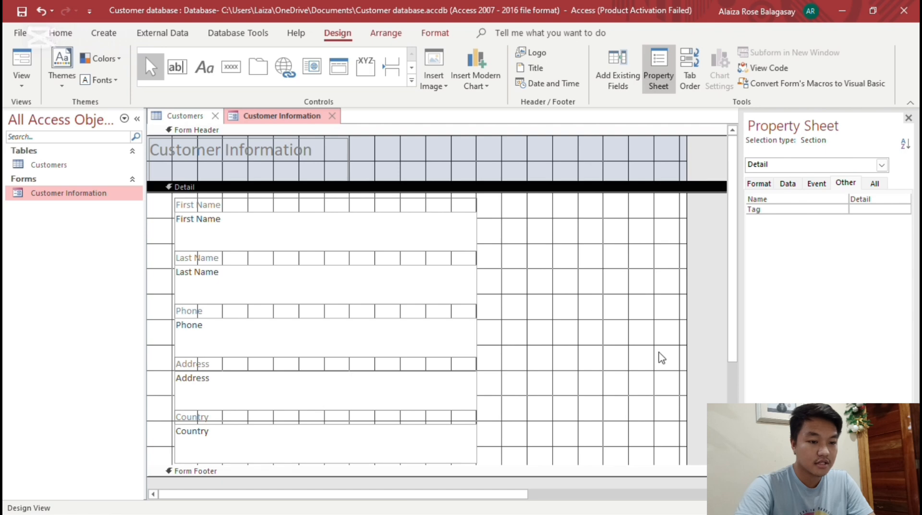
pyautogui.scroll(-3, 660, 355)
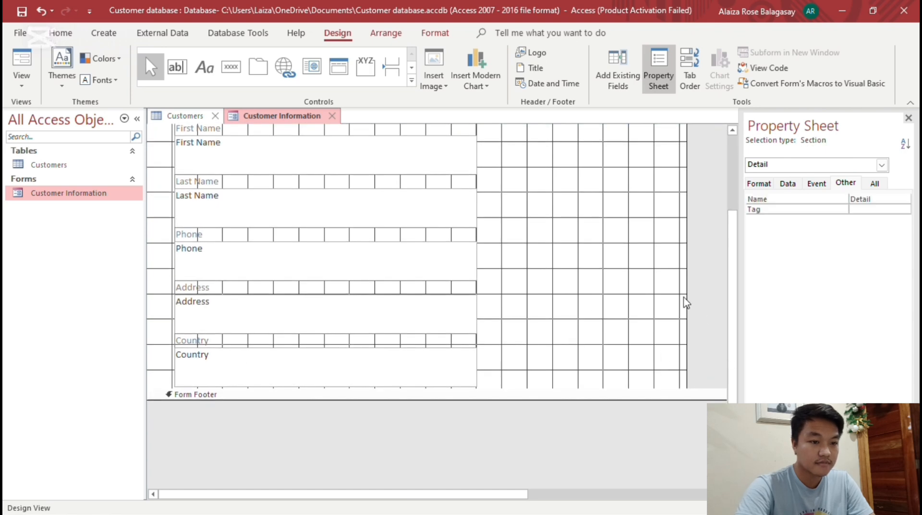
pyautogui.moveTo(687, 305); pyautogui.dragTo(505, 287)
pyautogui.scroll(2, 537, 316)
pyautogui.click(556, 301)
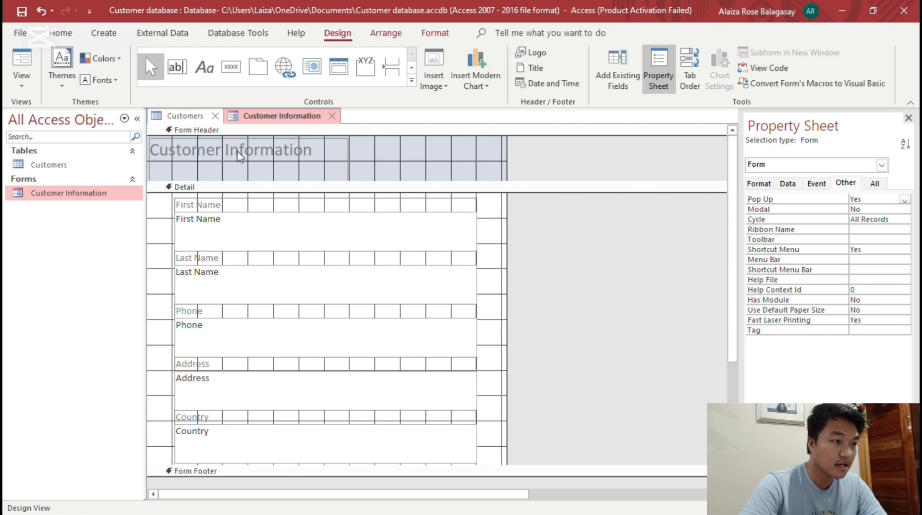
# Shrink the Customer Information title label in the form header and move it right toward the header's middle
pyautogui.click(239, 155)
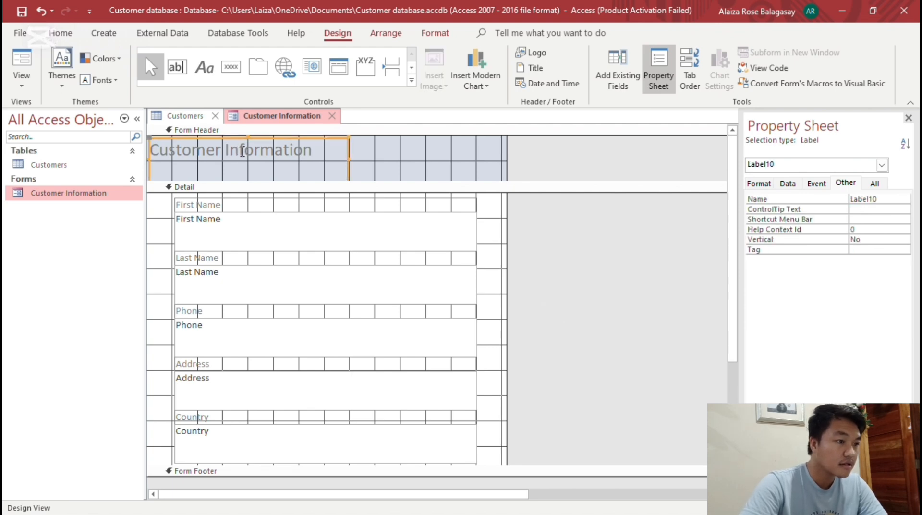
pyautogui.doubleClick(246, 164)
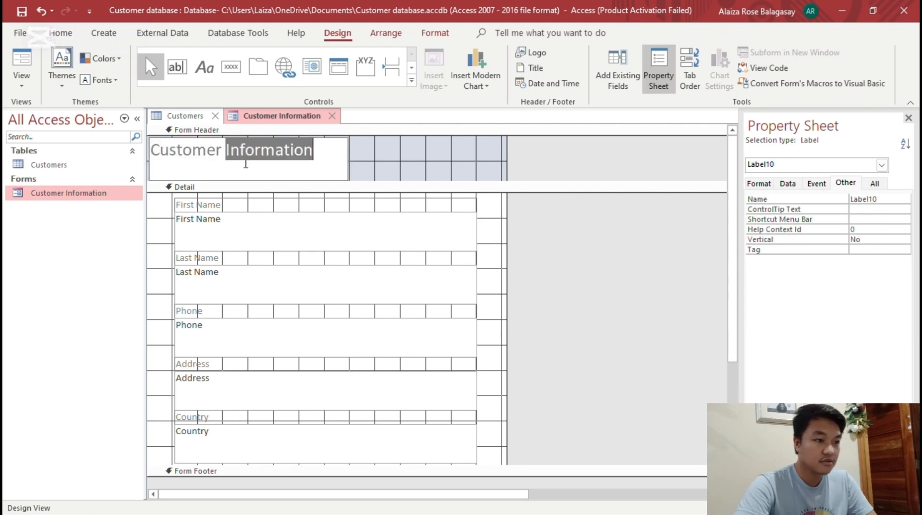
pyautogui.moveTo(315, 151); pyautogui.dragTo(149, 150)
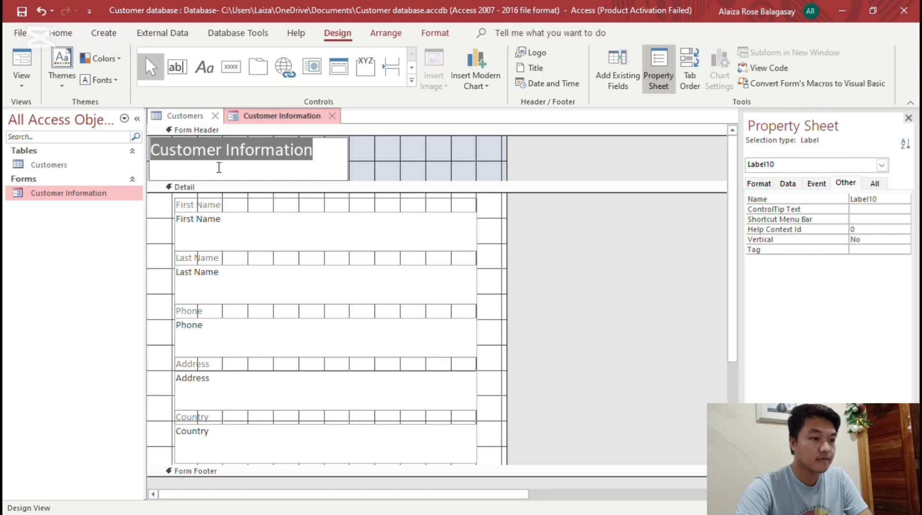
pyautogui.click(331, 155)
pyautogui.click(387, 161)
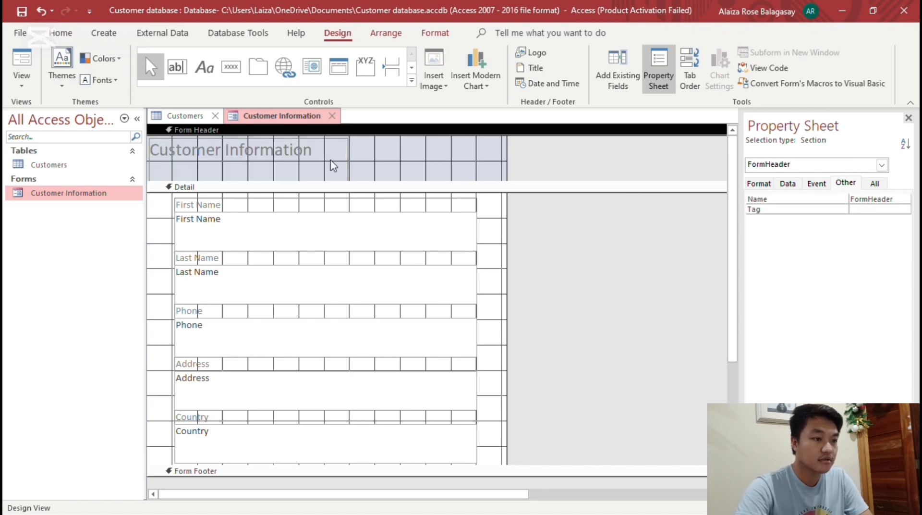
pyautogui.click(334, 160)
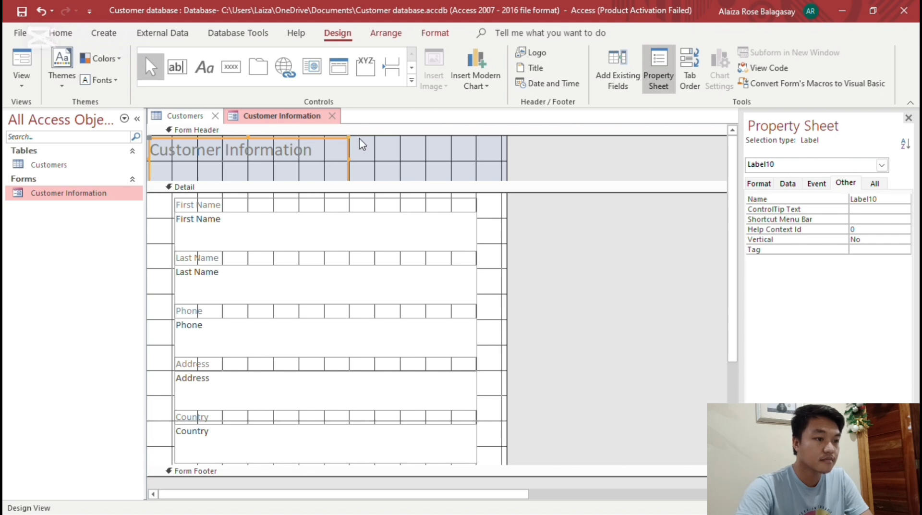
pyautogui.moveTo(349, 136); pyautogui.dragTo(335, 154)
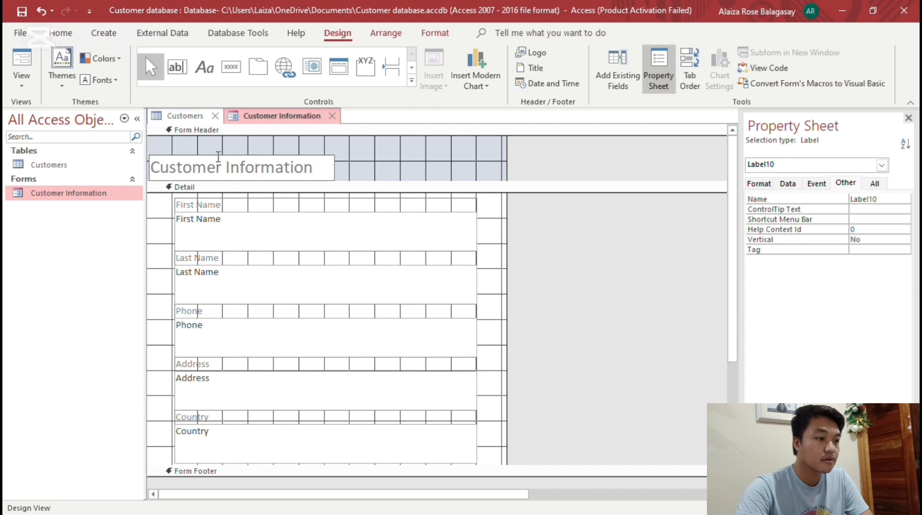
pyautogui.moveTo(215, 155); pyautogui.dragTo(285, 149)
# Select the entire Customer Information title text in the header label for font formatting
pyautogui.doubleClick(298, 158)
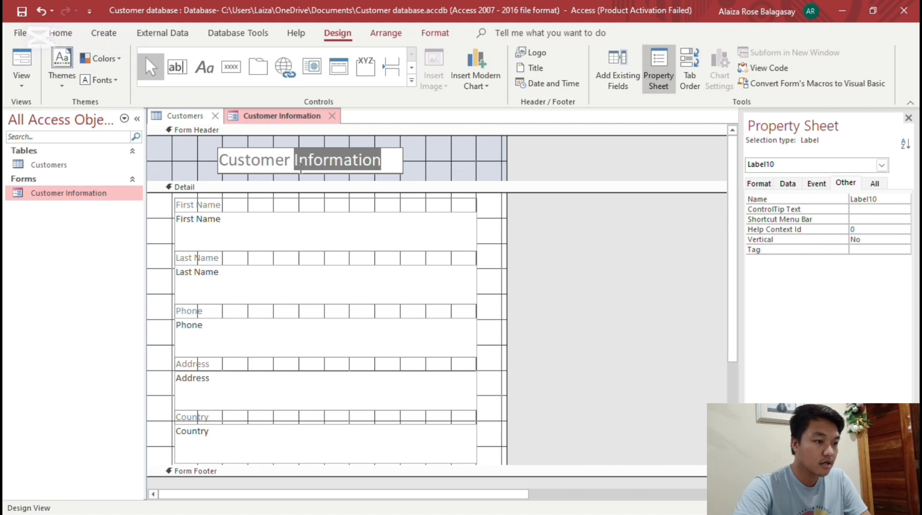
pyautogui.click(300, 164)
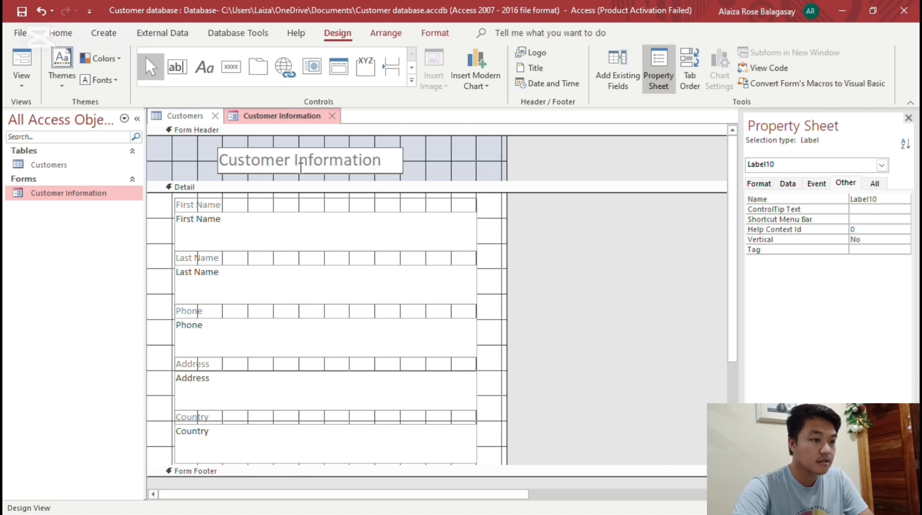
pyautogui.doubleClick(300, 163)
pyautogui.click(380, 160)
pyautogui.moveTo(381, 160); pyautogui.dragTo(201, 165)
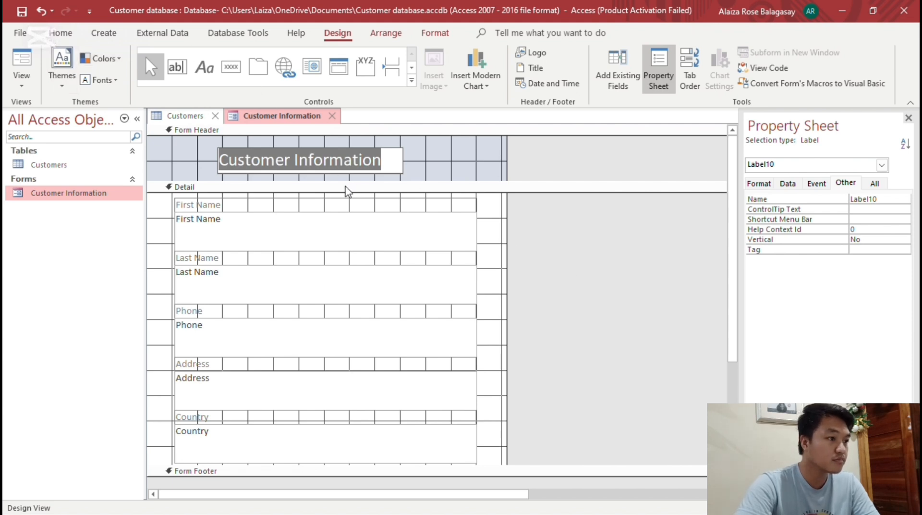
pyautogui.click(61, 32)
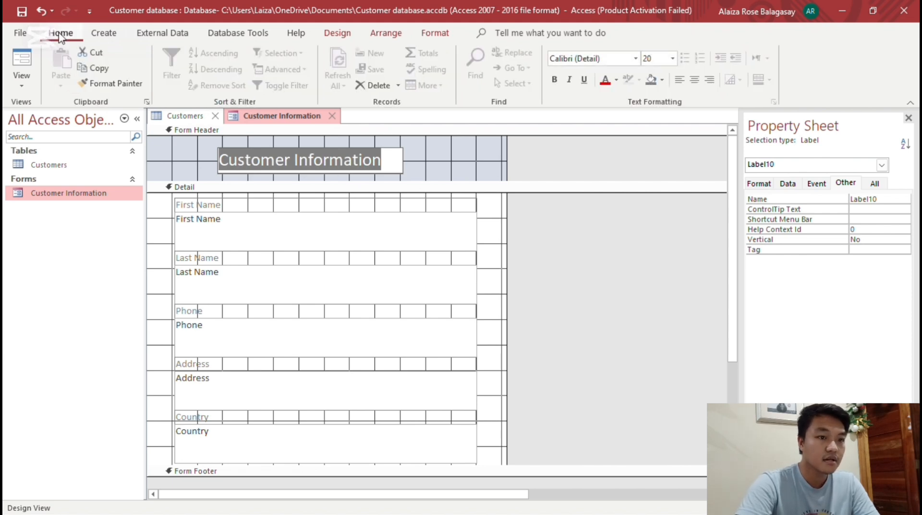
pyautogui.click(635, 58)
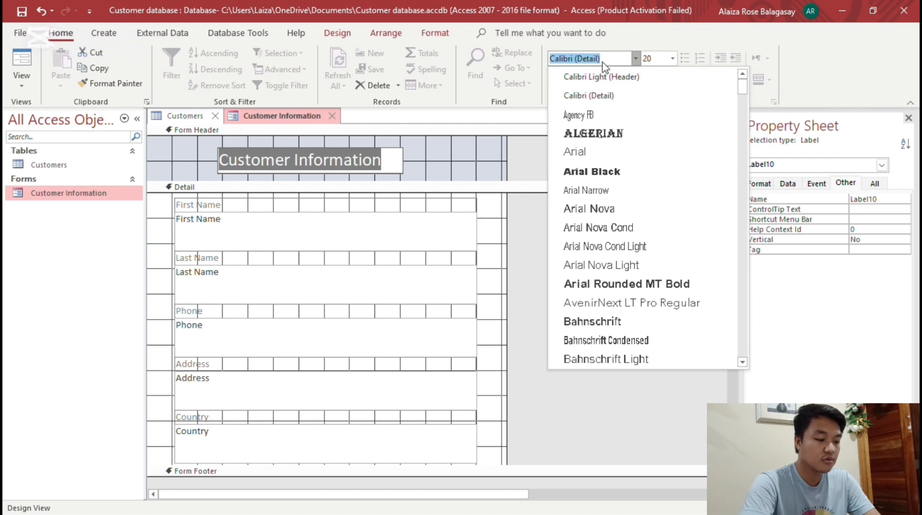
pyautogui.write('Times New Roman')
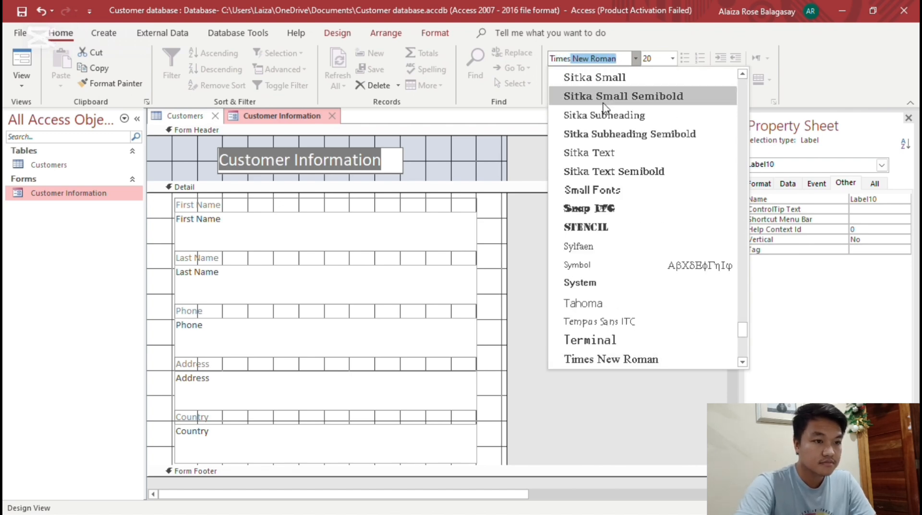
pyautogui.scroll(15, 632, 208)
pyautogui.scroll(5, 633, 208)
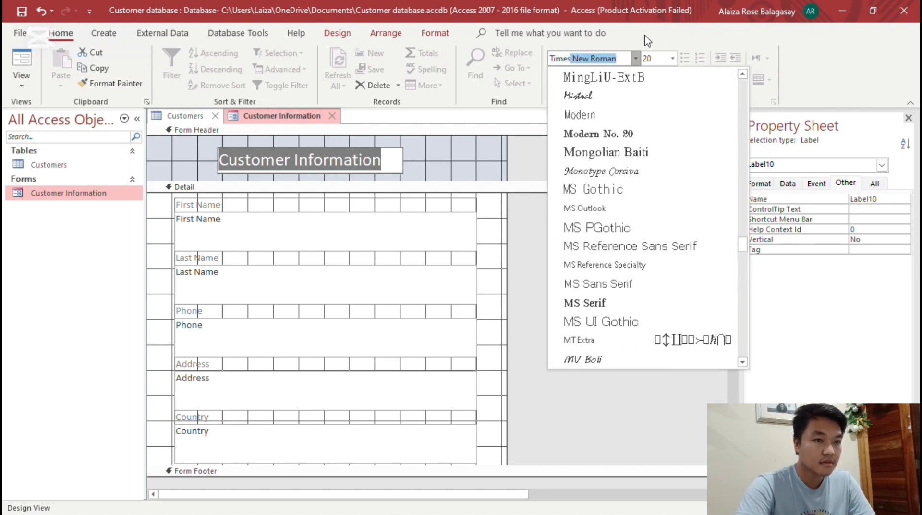
pyautogui.click(810, 61)
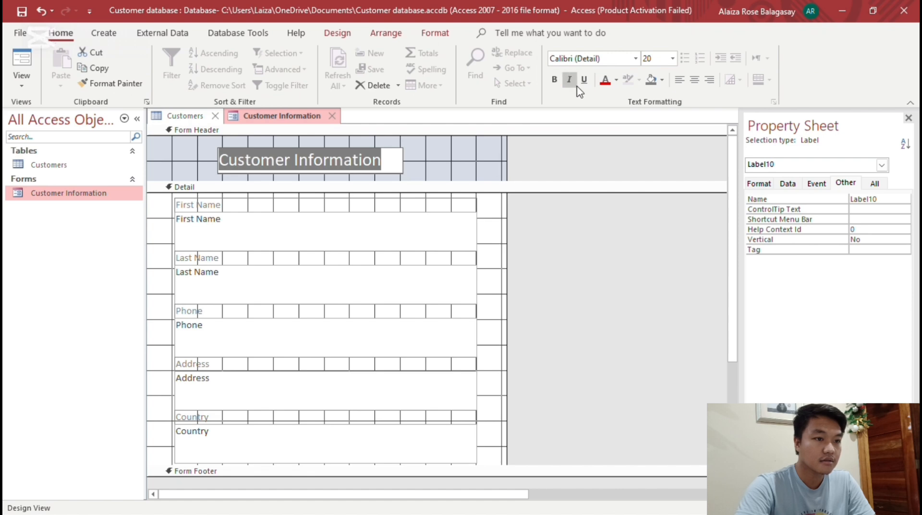
# Set the header title's font to Times New Roman and make it bold
pyautogui.click(619, 56)
pyautogui.write('Times New Roman')
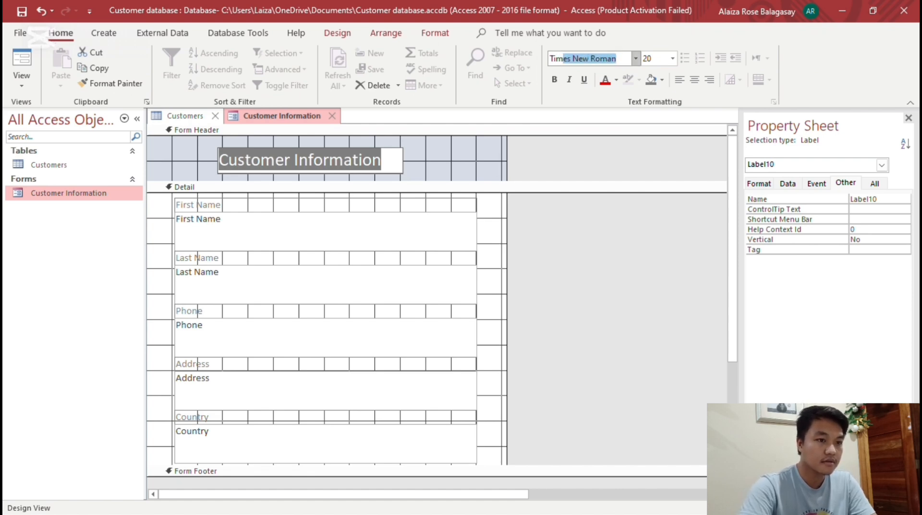
pyautogui.press('Return')
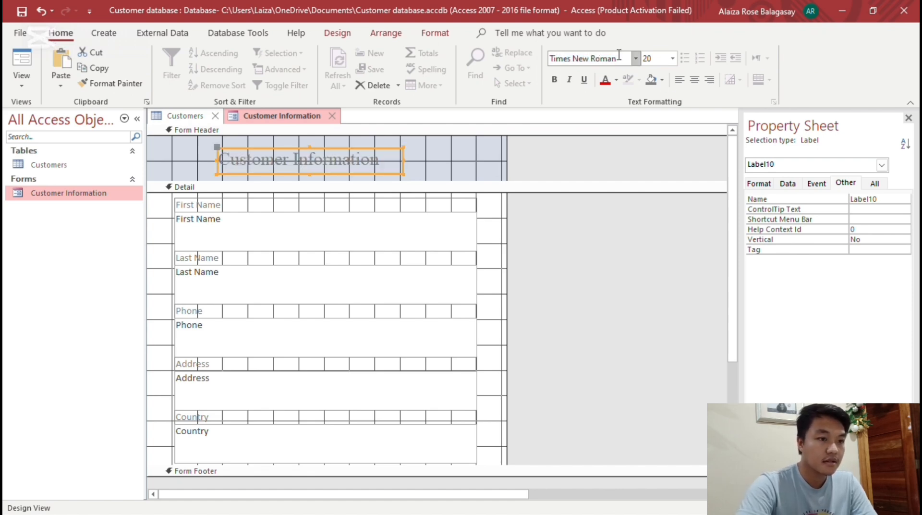
pyautogui.click(554, 84)
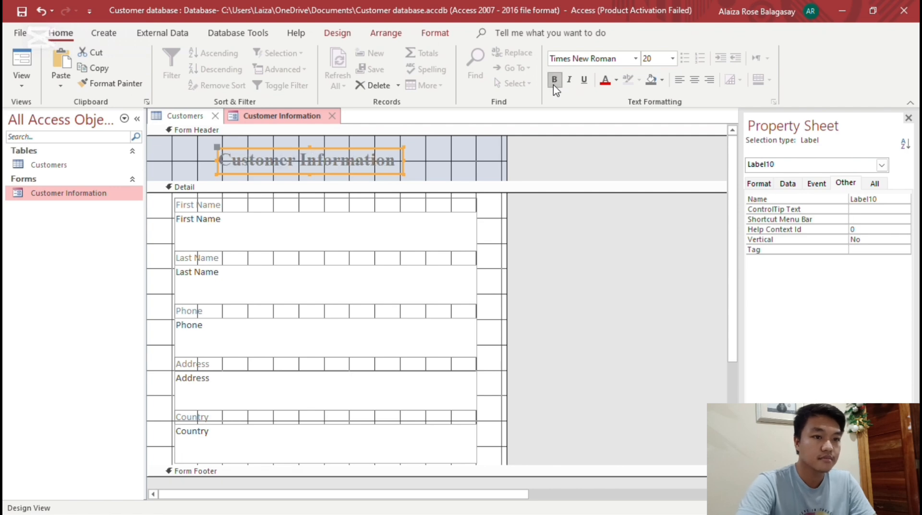
# Try font size 16 on the header title and set it back to 20
pyautogui.click(673, 59)
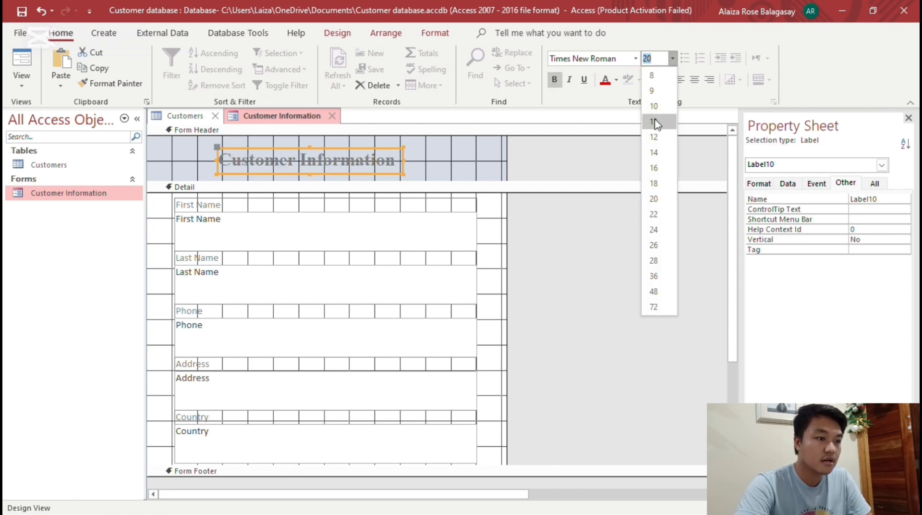
pyautogui.click(655, 168)
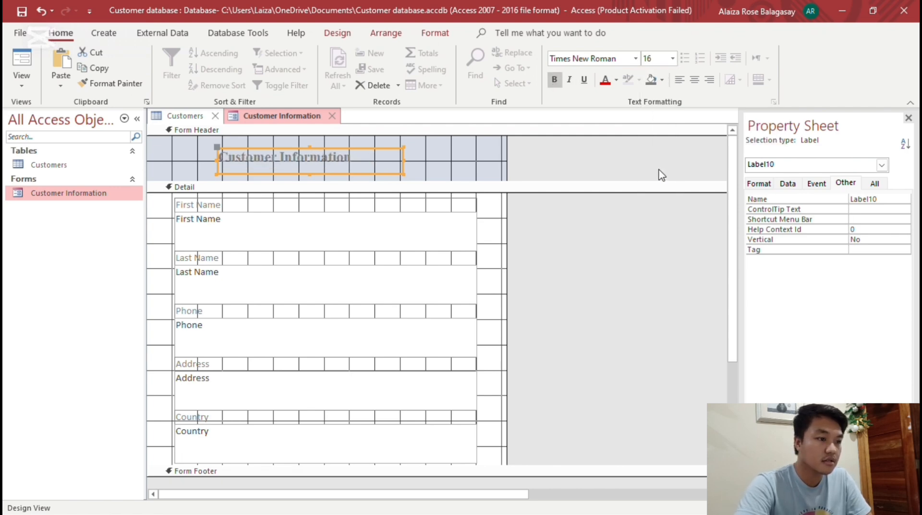
pyautogui.click(673, 59)
pyautogui.click(662, 205)
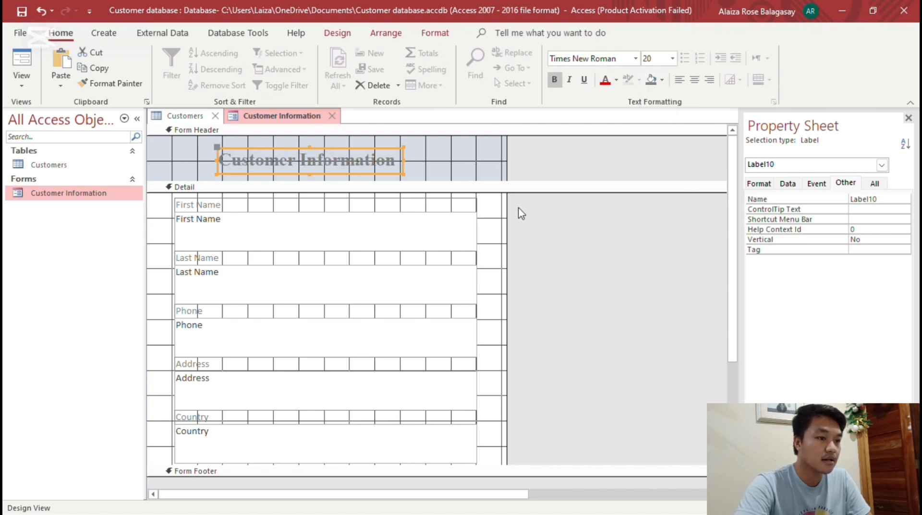
# Center the title text within its label and shift the label slightly right and up in the form header
pyautogui.click(696, 81)
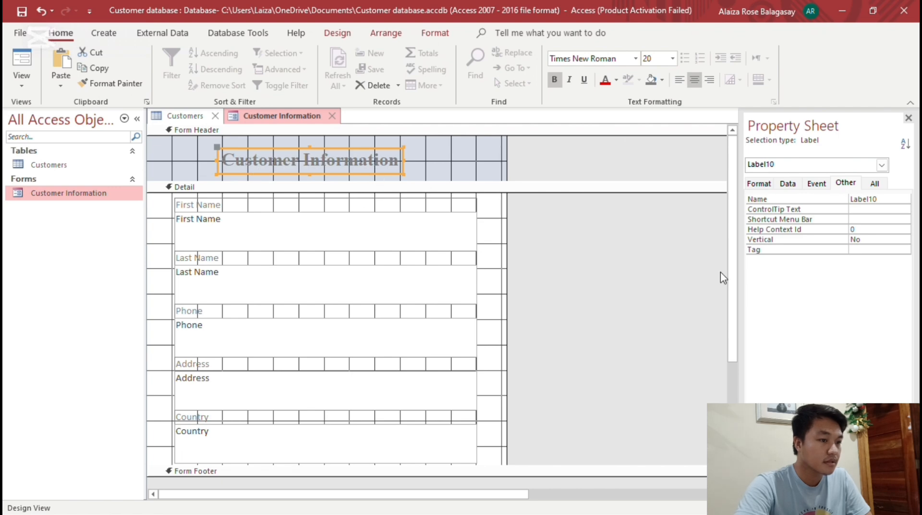
pyautogui.click(656, 277)
pyautogui.click(275, 164)
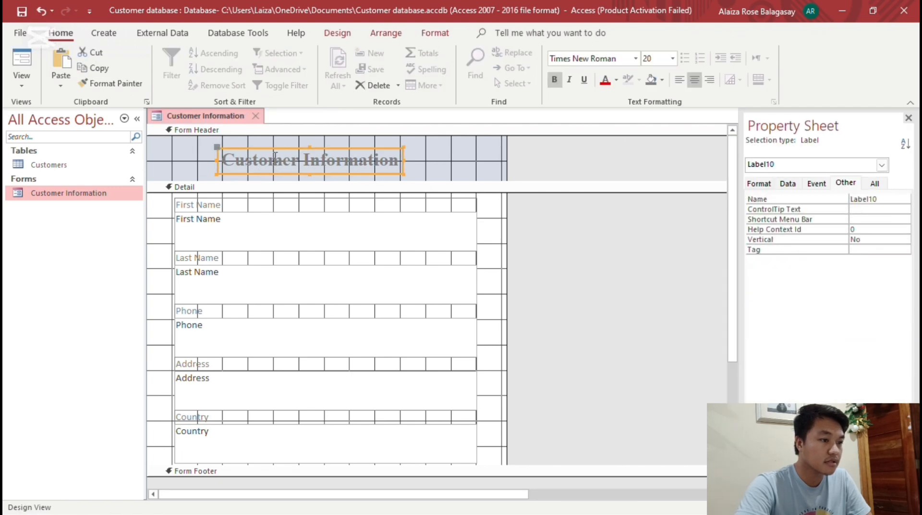
pyautogui.moveTo(274, 148)
pyautogui.mouseDown()
pyautogui.moveTo(298, 142)
pyautogui.moveTo(290, 143)
pyautogui.mouseUp()
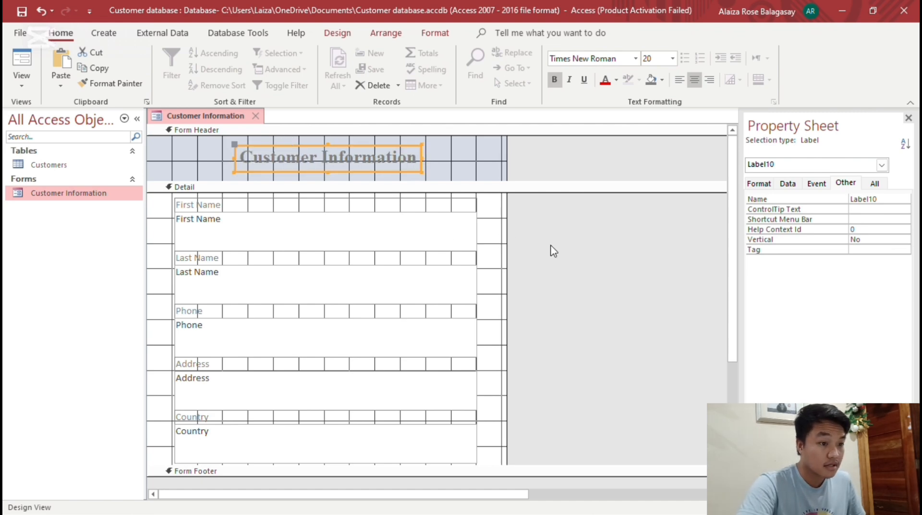
pyautogui.click(581, 293)
# Open up the Form Footer section to a height of about one and a half grid squares
pyautogui.scroll(-1, 417, 422)
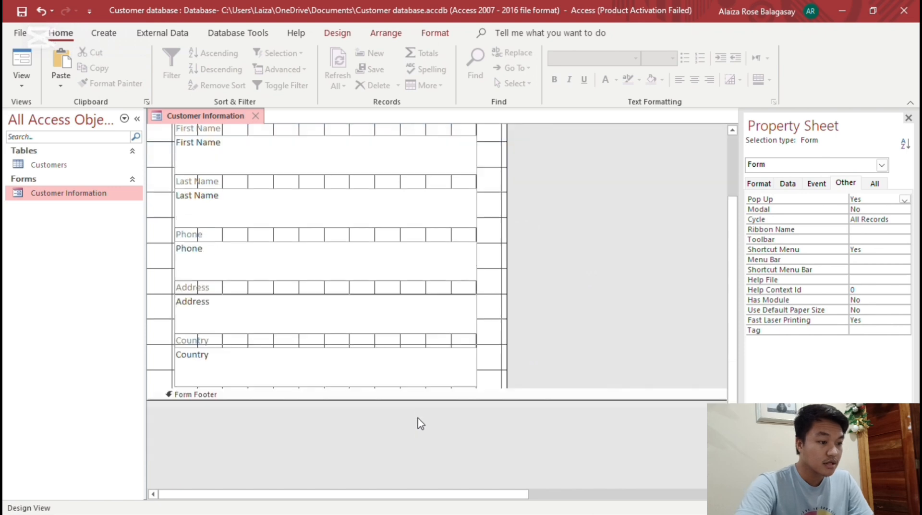
pyautogui.scroll(1, 405, 404)
pyautogui.scroll(-1, 407, 394)
pyautogui.scroll(1, 408, 387)
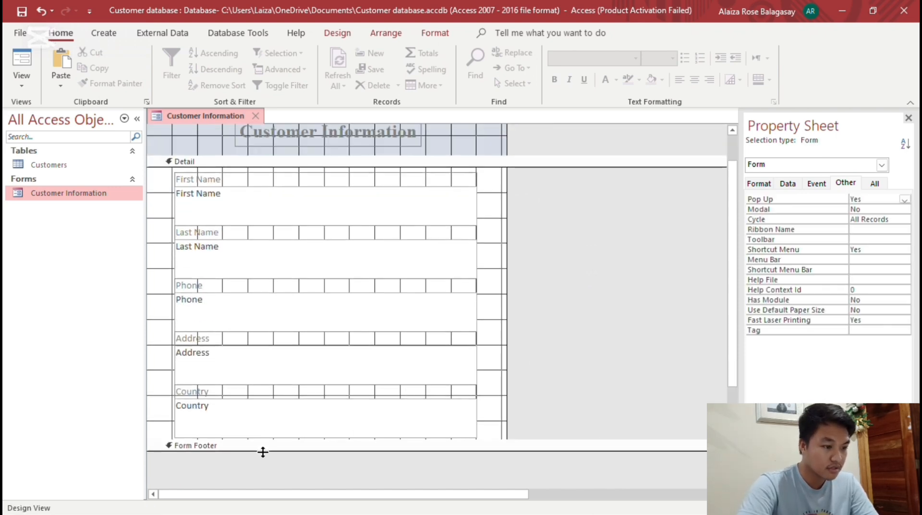
pyautogui.moveTo(263, 452); pyautogui.dragTo(263, 485)
pyautogui.scroll(-1, 331, 404)
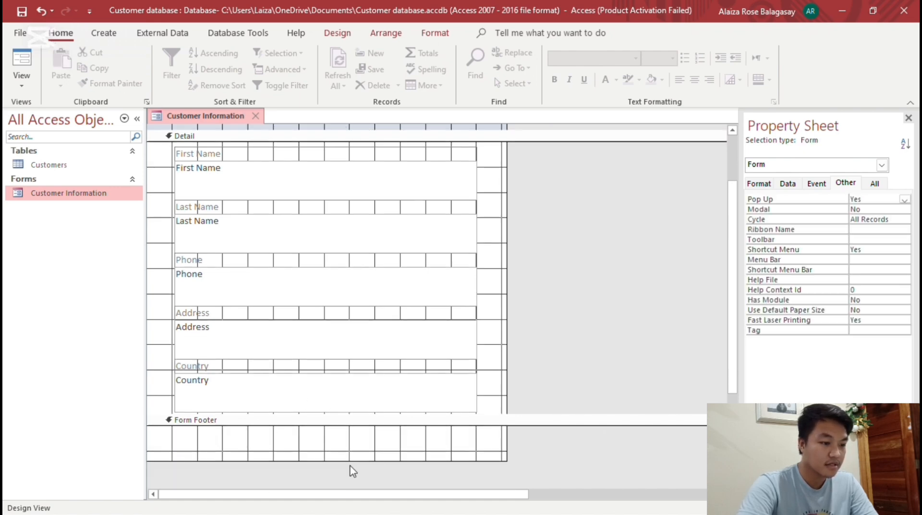
pyautogui.moveTo(348, 461); pyautogui.dragTo(348, 465)
pyautogui.scroll(2, 572, 416)
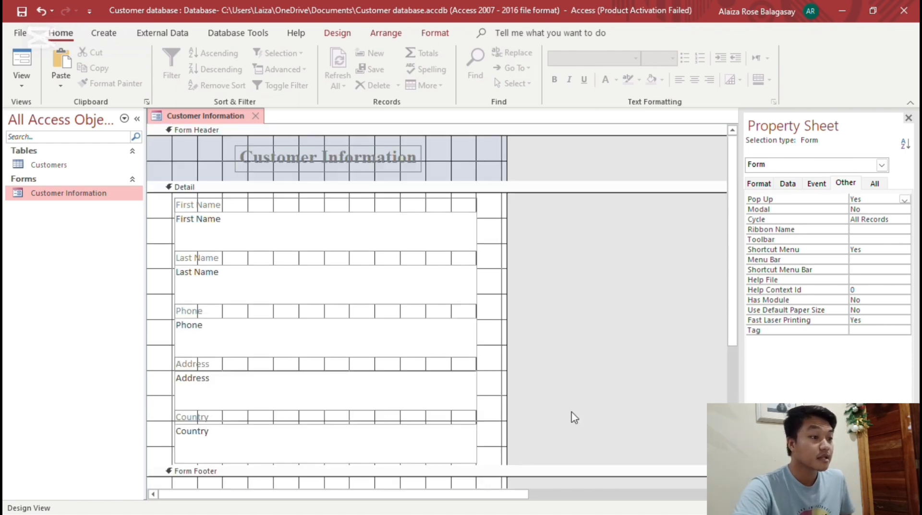
pyautogui.scroll(-5, 568, 416)
pyautogui.scroll(3, 570, 384)
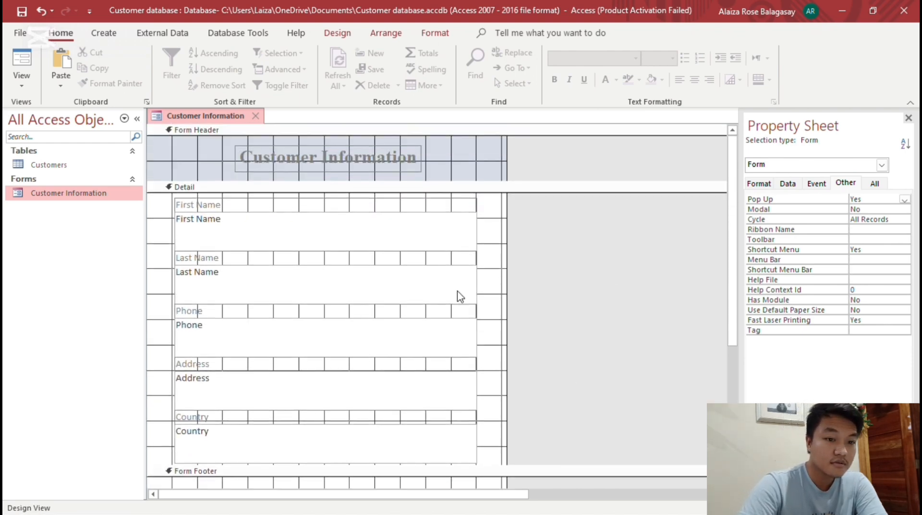
pyautogui.scroll(-2, 457, 294)
pyautogui.scroll(2, 586, 306)
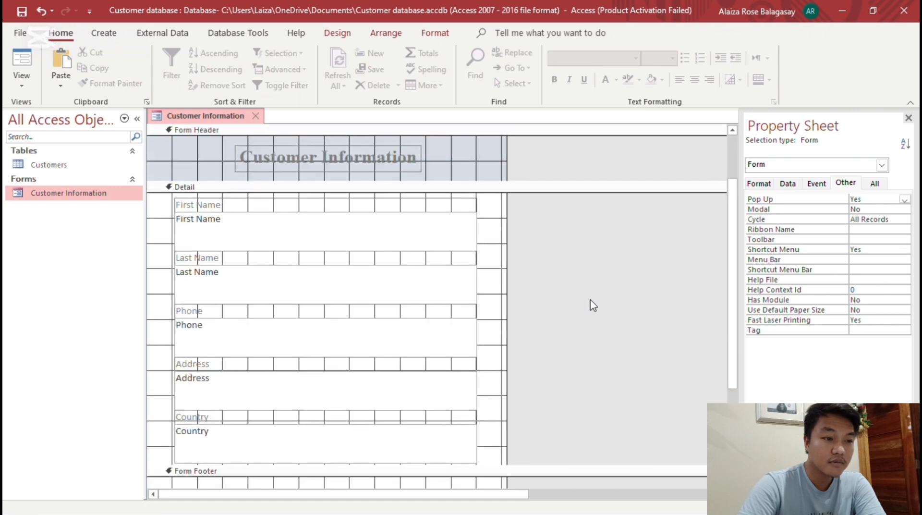
# Draw a command button about three grid squares wide and one high at the left of the Form Footer
pyautogui.scroll(-2, 567, 326)
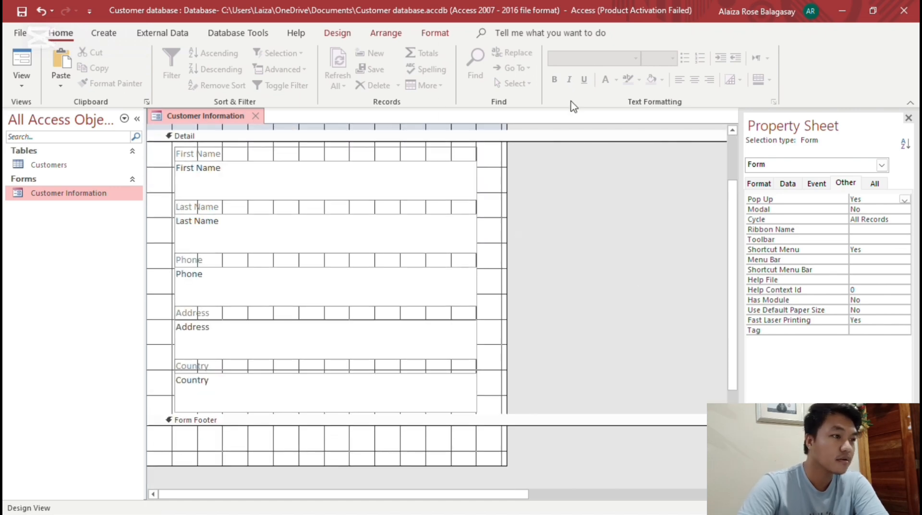
pyautogui.click(338, 33)
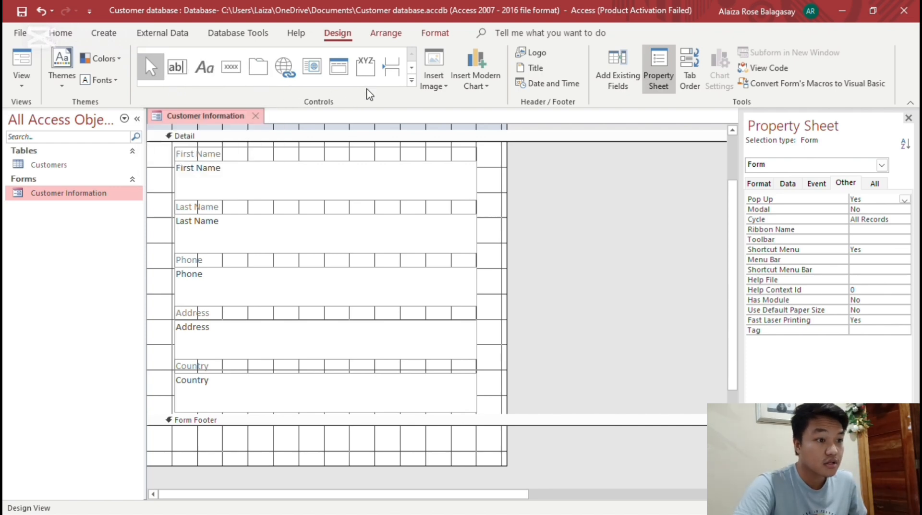
pyautogui.click(412, 82)
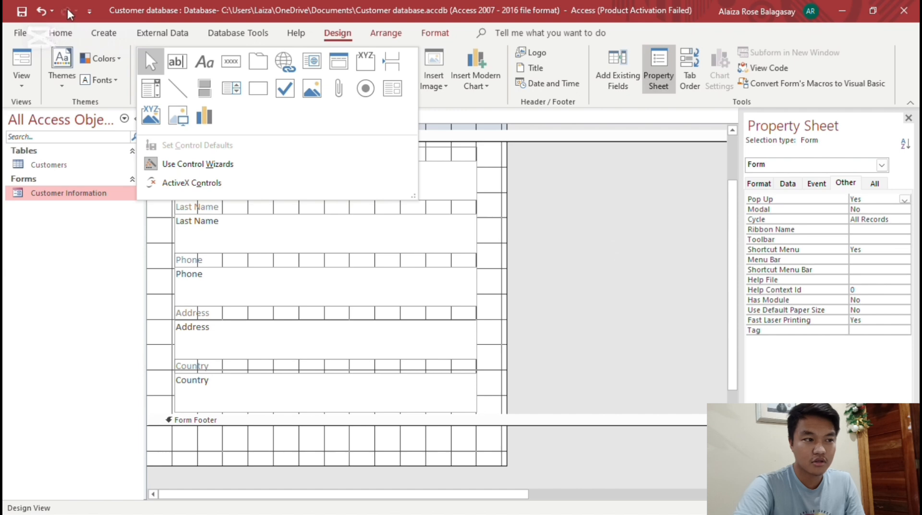
pyautogui.click(240, 76)
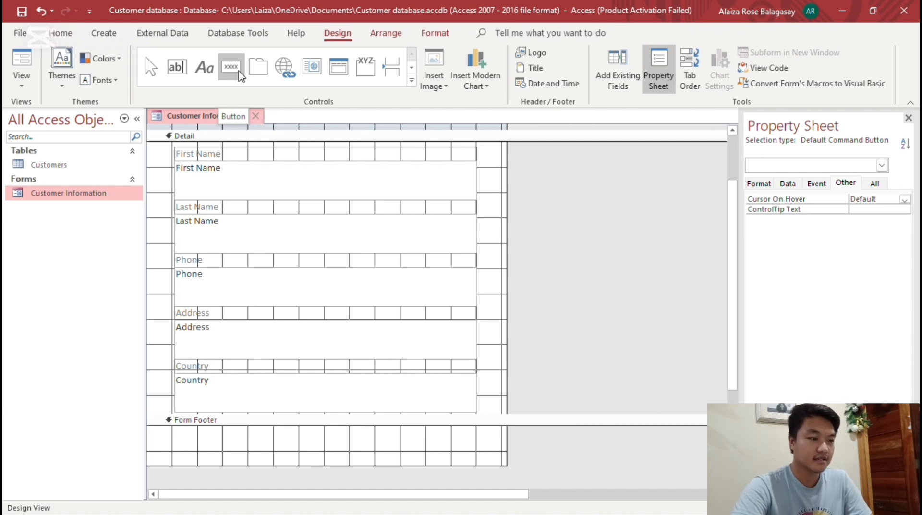
pyautogui.click(238, 76)
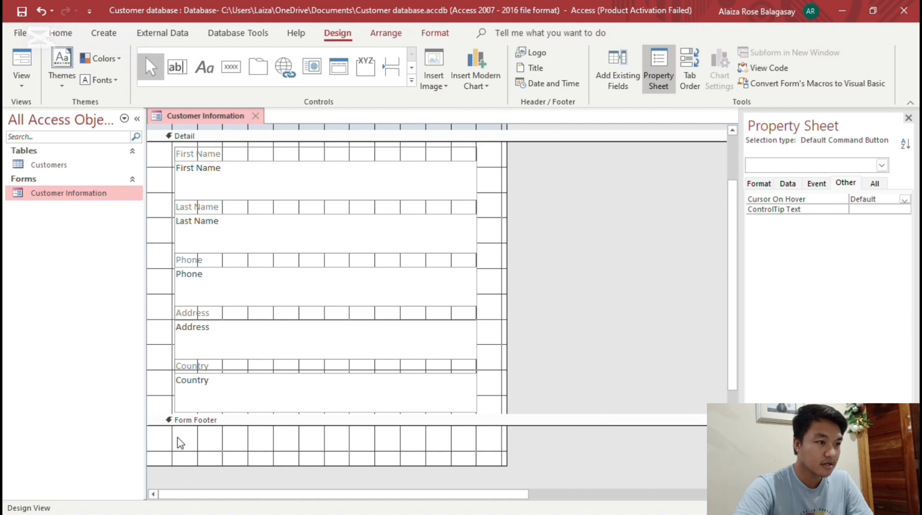
pyautogui.click(232, 72)
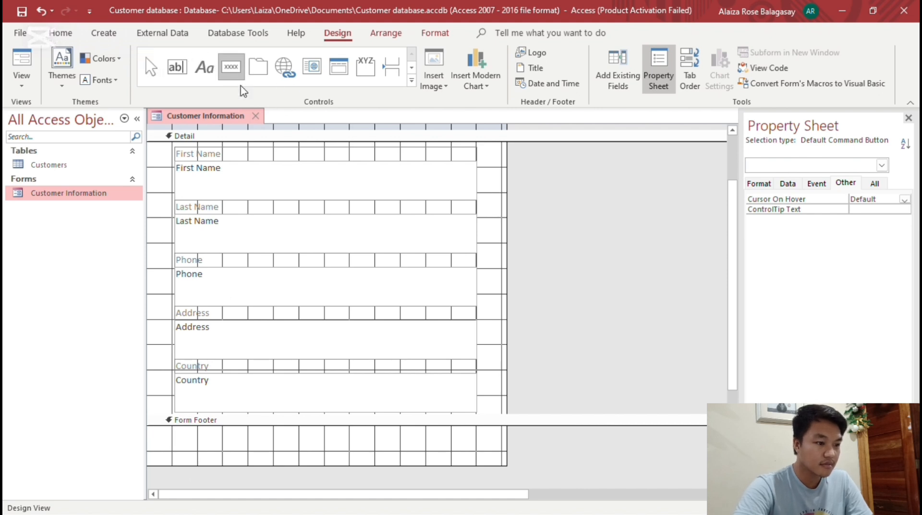
pyautogui.scroll(-3, 317, 387)
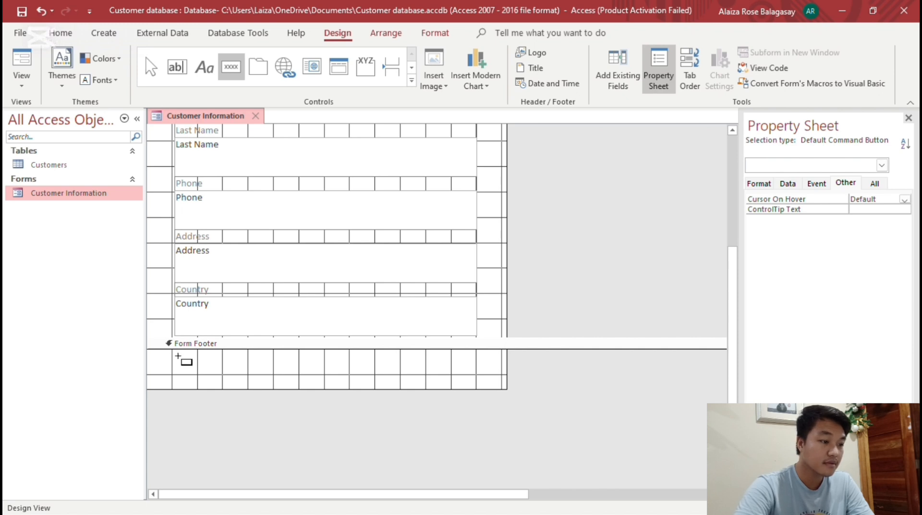
pyautogui.moveTo(177, 357); pyautogui.dragTo(252, 379)
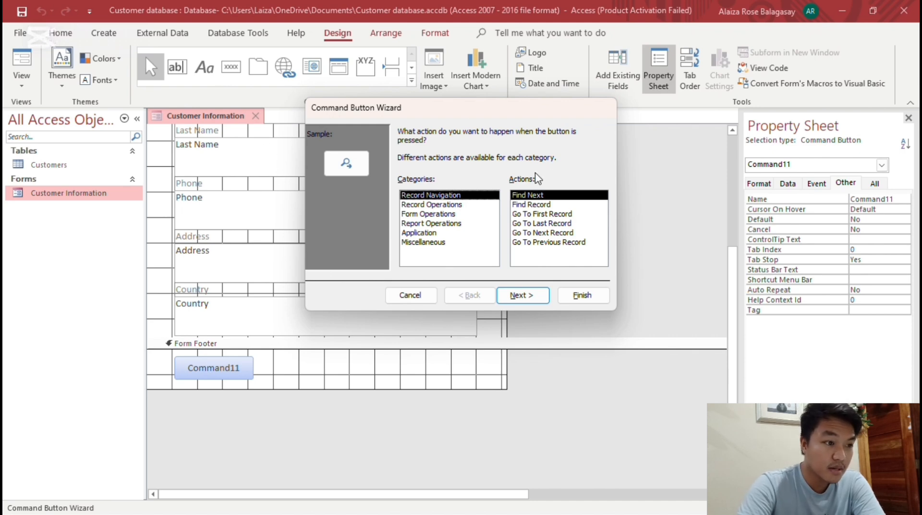
# Browse the actions offered for the new button under Record Operations and Form Operations
pyautogui.click(435, 205)
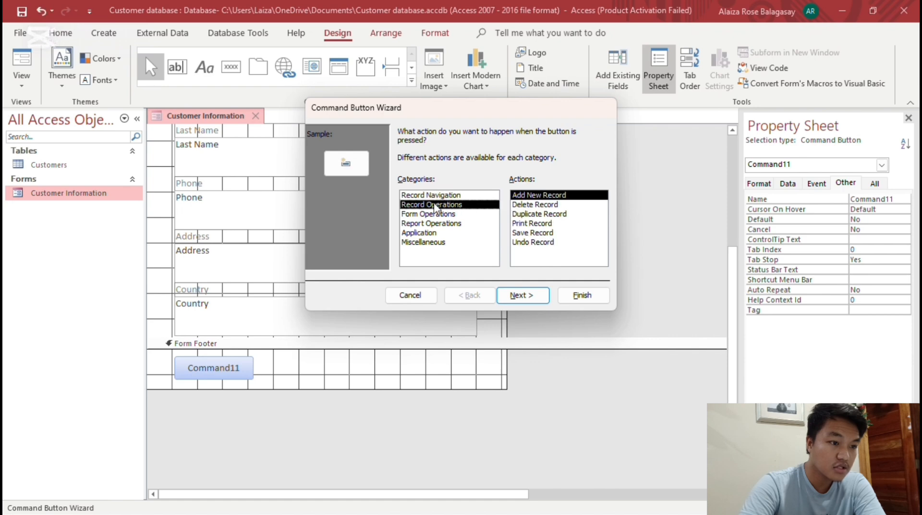
pyautogui.click(438, 215)
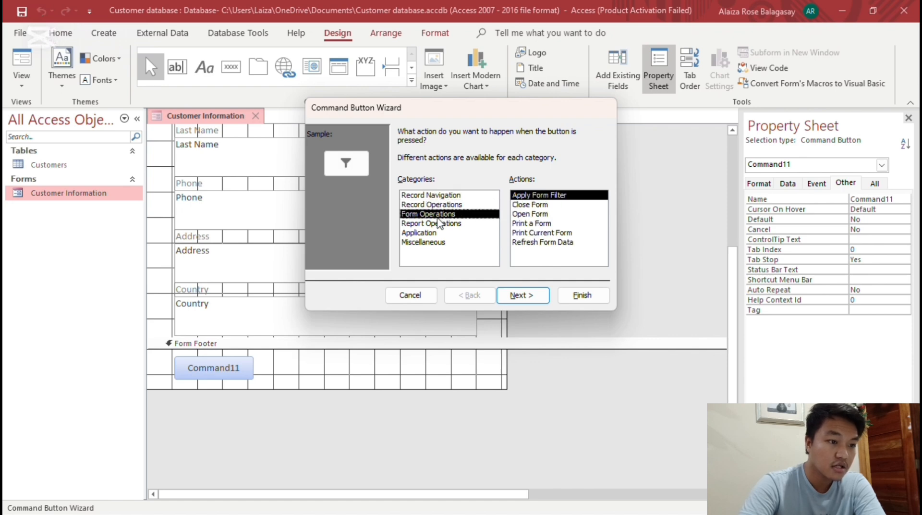
# Assign the Record Navigation action Go To Previous Record to the new footer button and finish the wizard
pyautogui.click(439, 224)
pyautogui.click(440, 233)
pyautogui.click(440, 242)
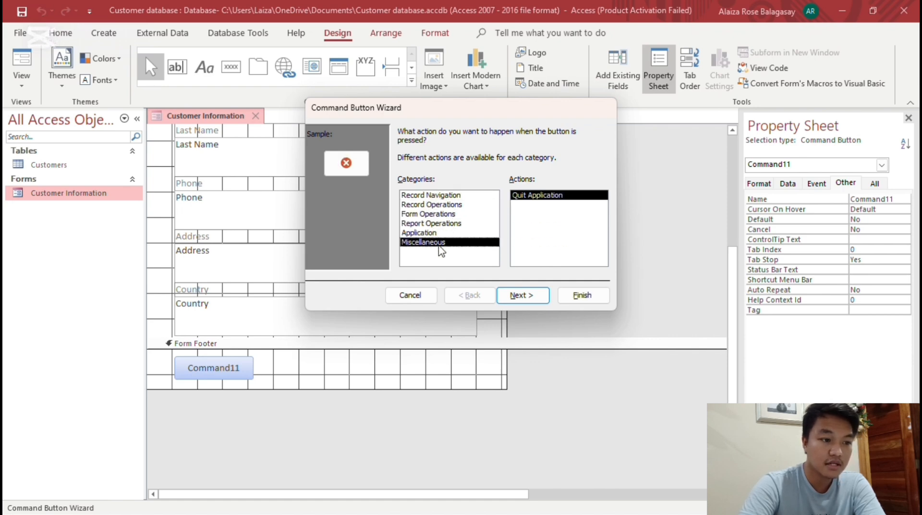
pyautogui.click(436, 196)
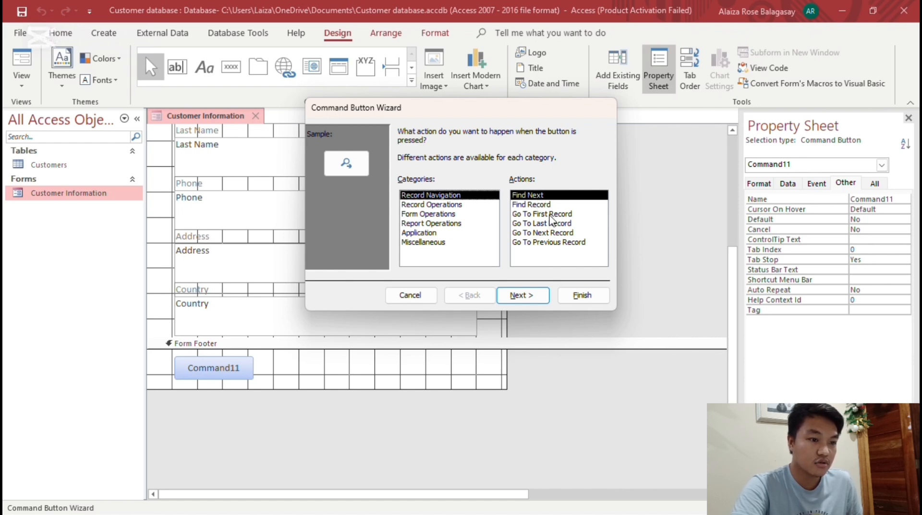
pyautogui.click(545, 243)
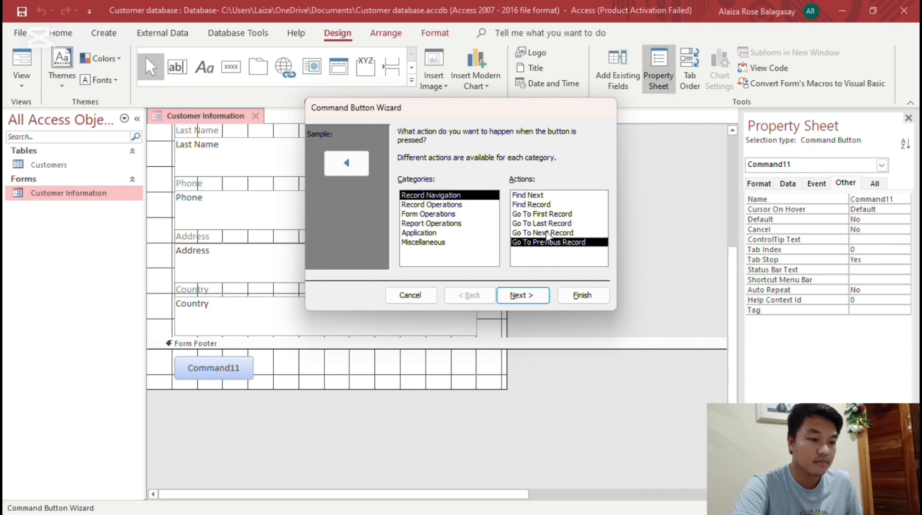
pyautogui.click(600, 301)
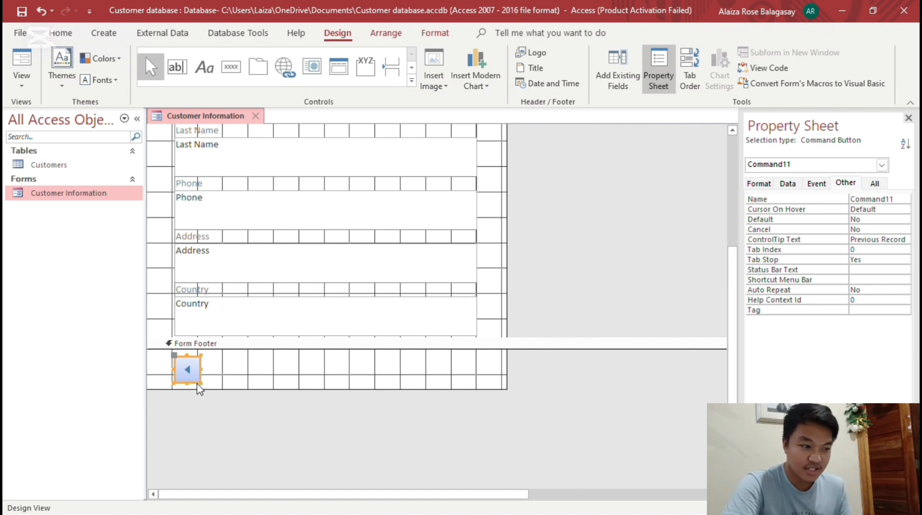
# Move the previous-record button right along the form footer, towards the middle of the form
pyautogui.rightClick(181, 357)
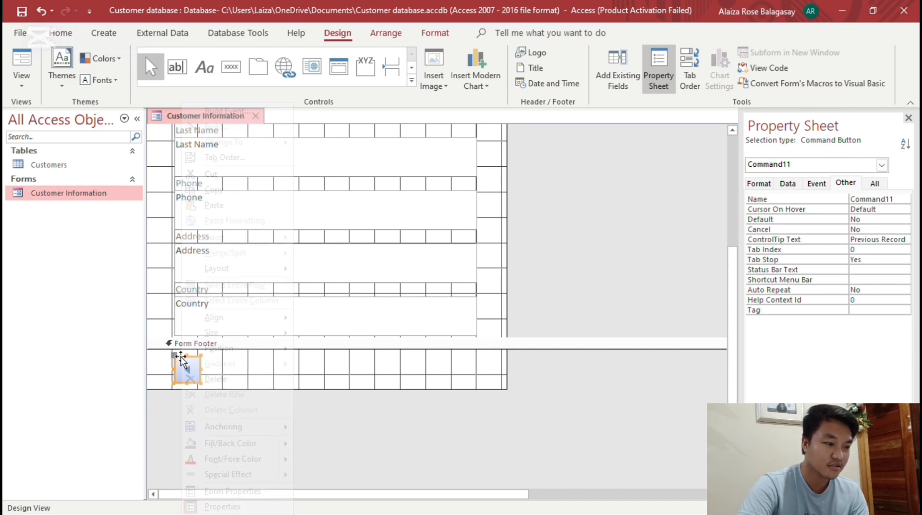
pyautogui.moveTo(229, 350)
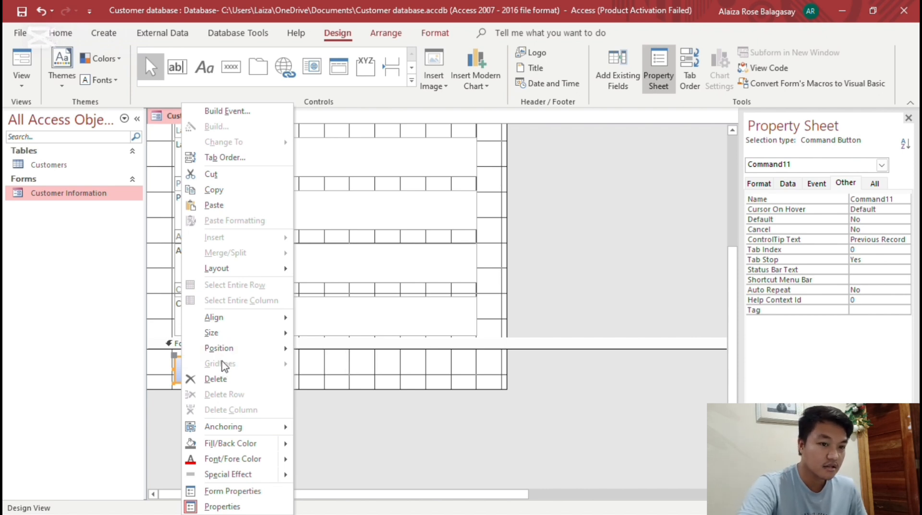
pyautogui.click(383, 461)
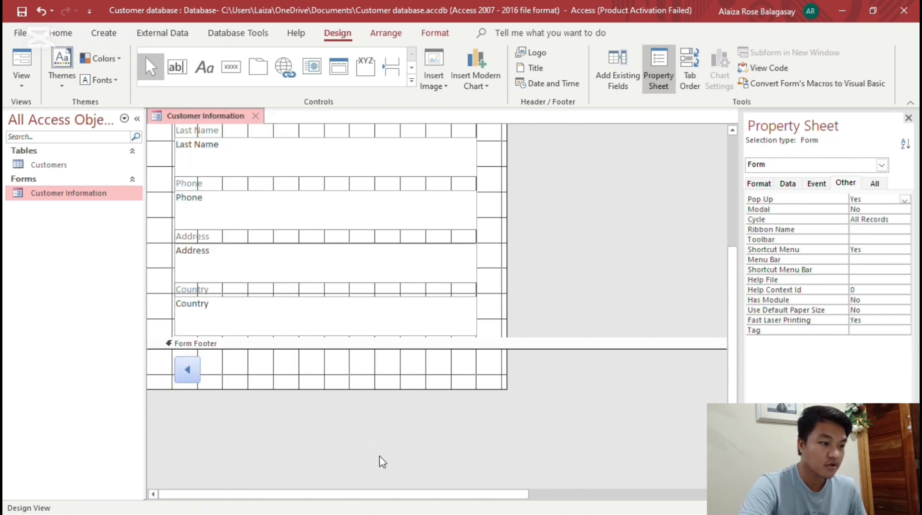
pyautogui.click(188, 379)
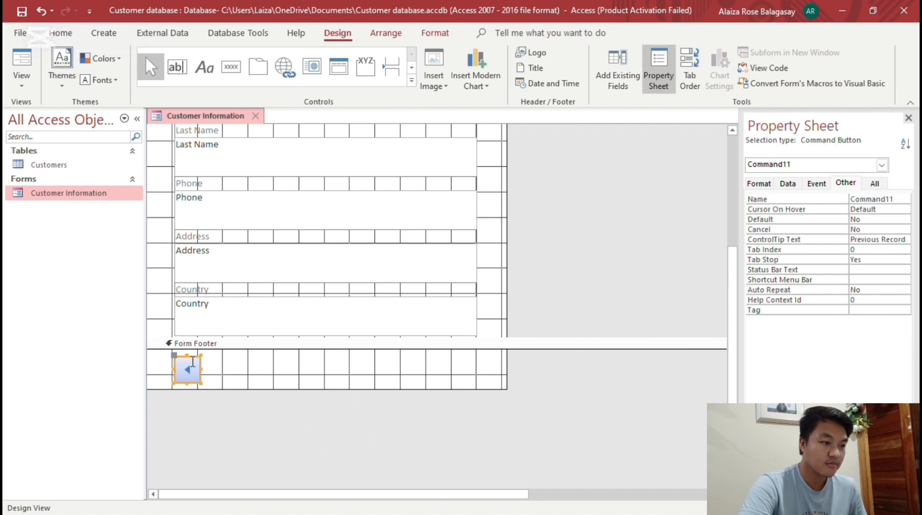
pyautogui.moveTo(184, 360); pyautogui.dragTo(279, 361)
pyautogui.click(368, 434)
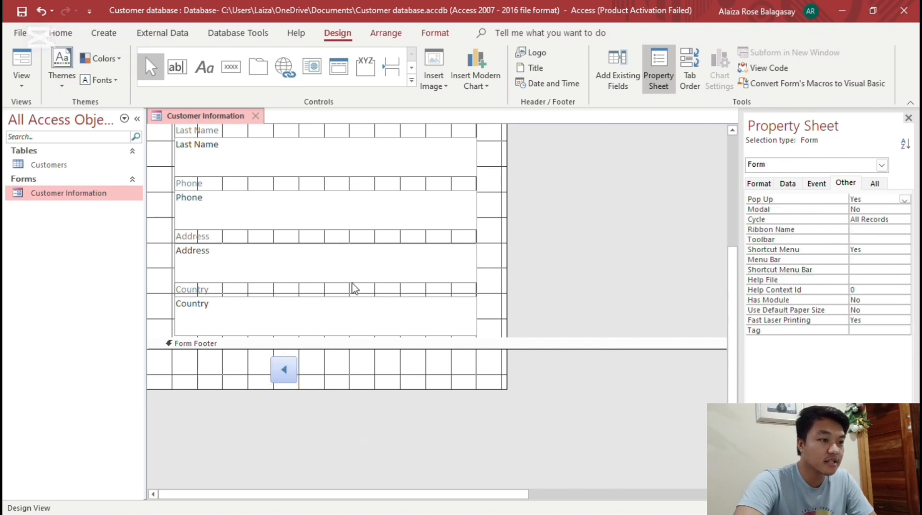
# Draw a second command button in the form footer, just right of the previous-record button
pyautogui.click(229, 75)
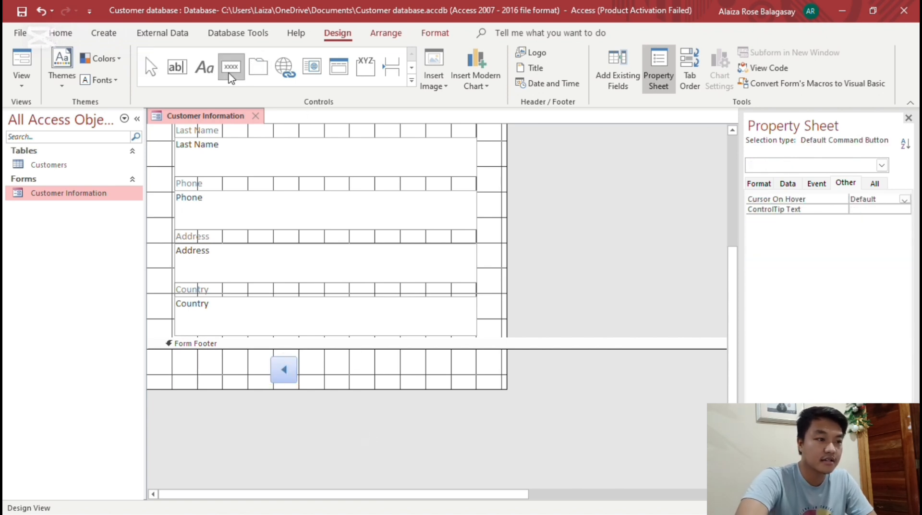
pyautogui.click(231, 76)
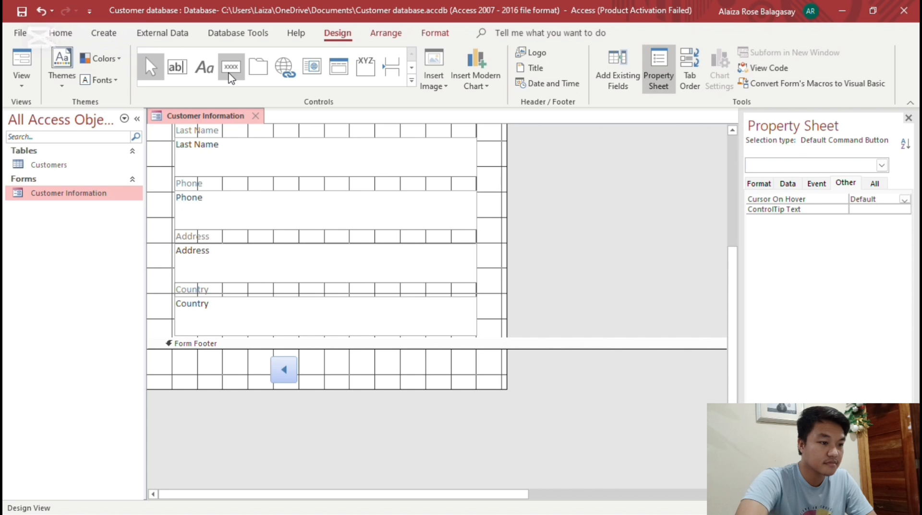
pyautogui.click(230, 75)
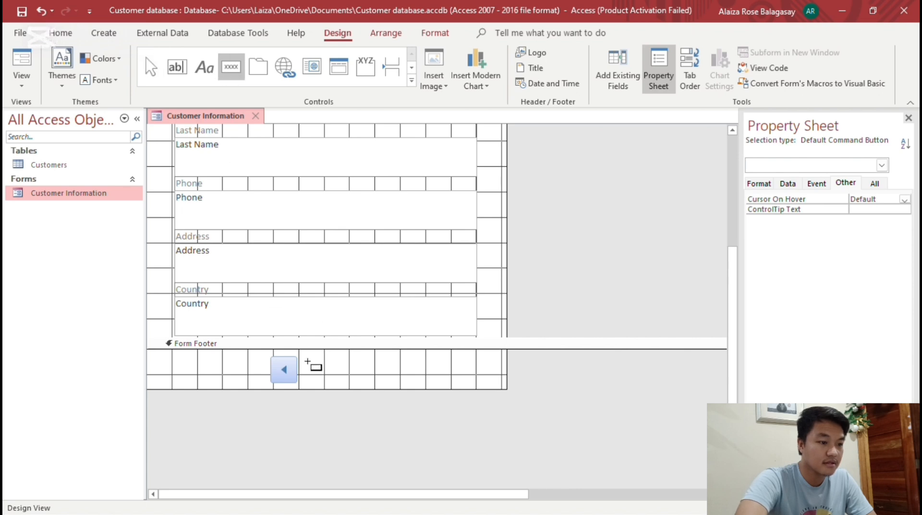
pyautogui.moveTo(308, 360); pyautogui.dragTo(356, 372)
pyautogui.moveTo(356, 379); pyautogui.dragTo(357, 381)
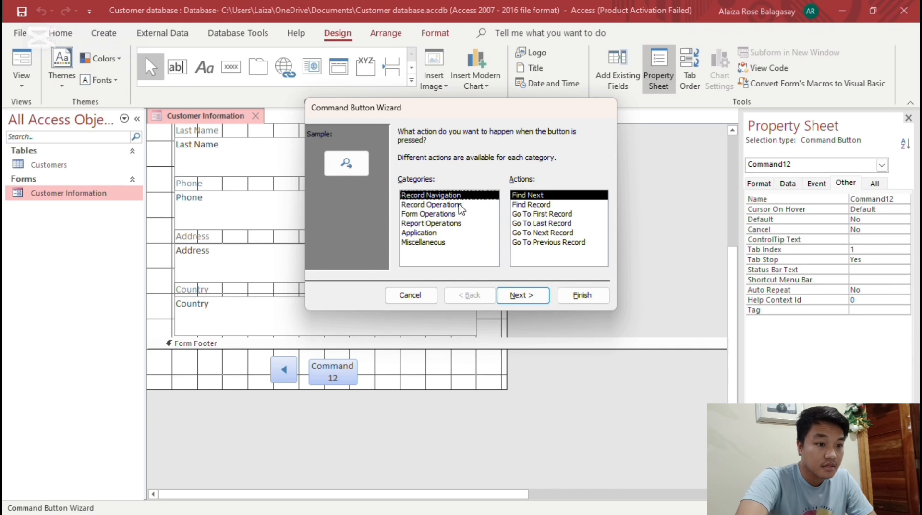
# Assign Go To Next Record to the second button with the Go To Next picture and finish the wizard
pyautogui.click(545, 234)
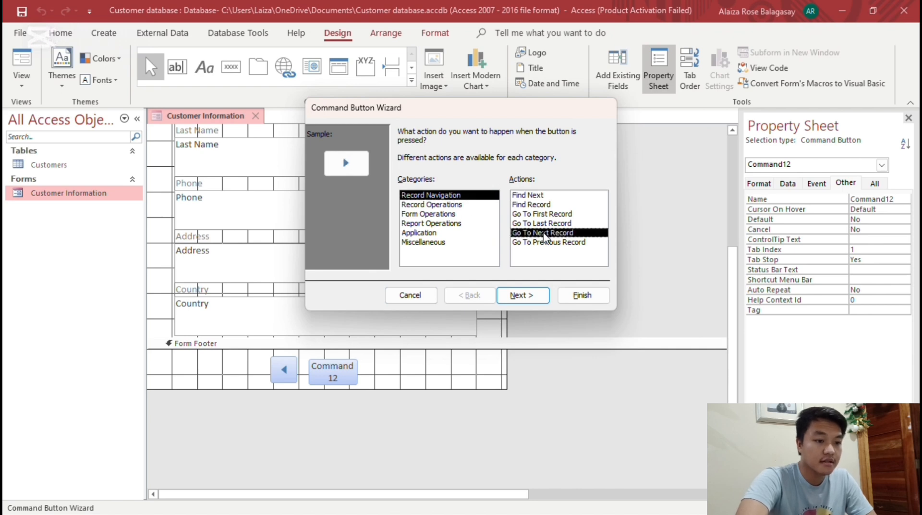
pyautogui.click(541, 304)
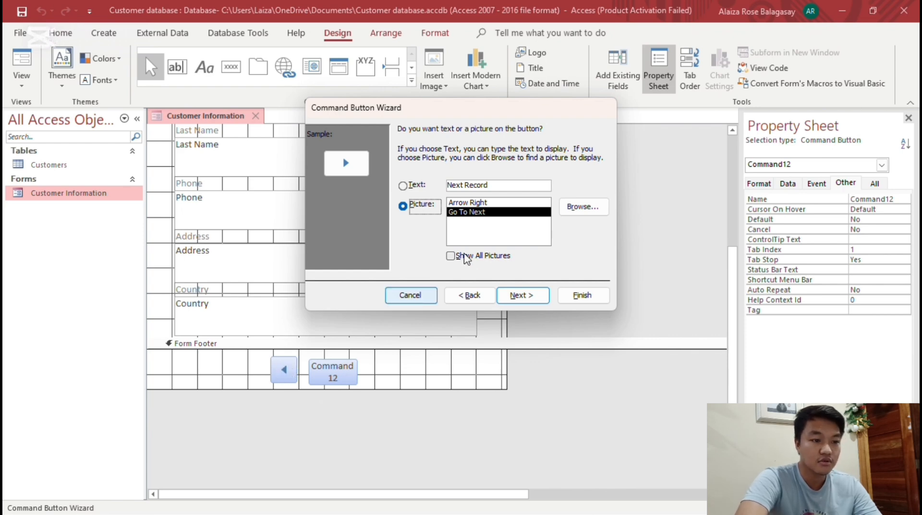
pyautogui.click(471, 216)
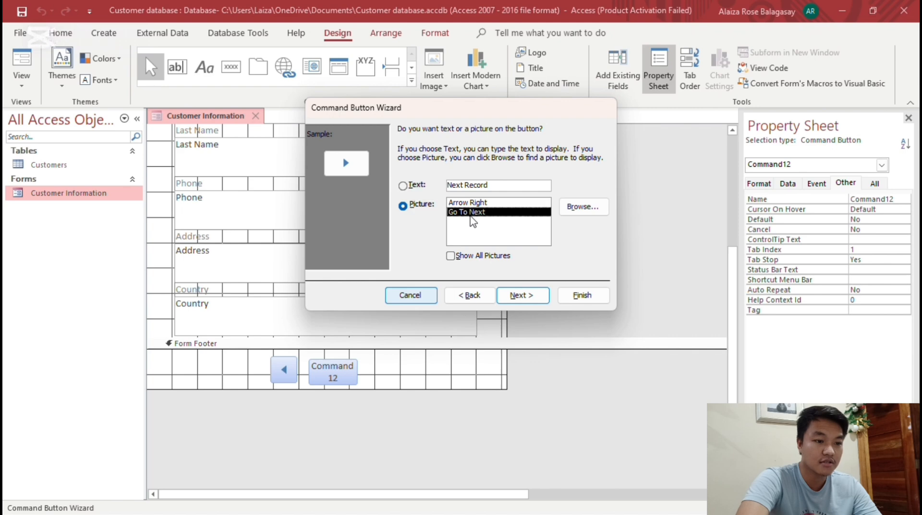
pyautogui.click(578, 295)
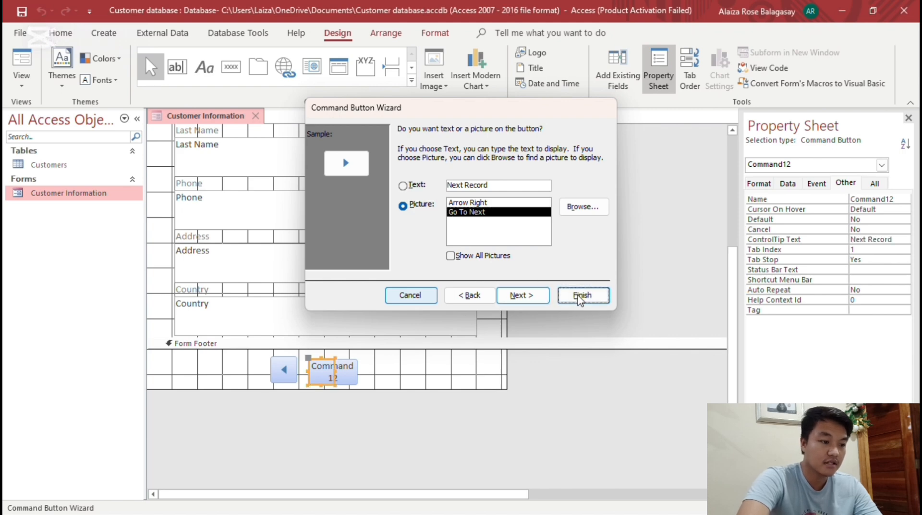
pyautogui.click(362, 456)
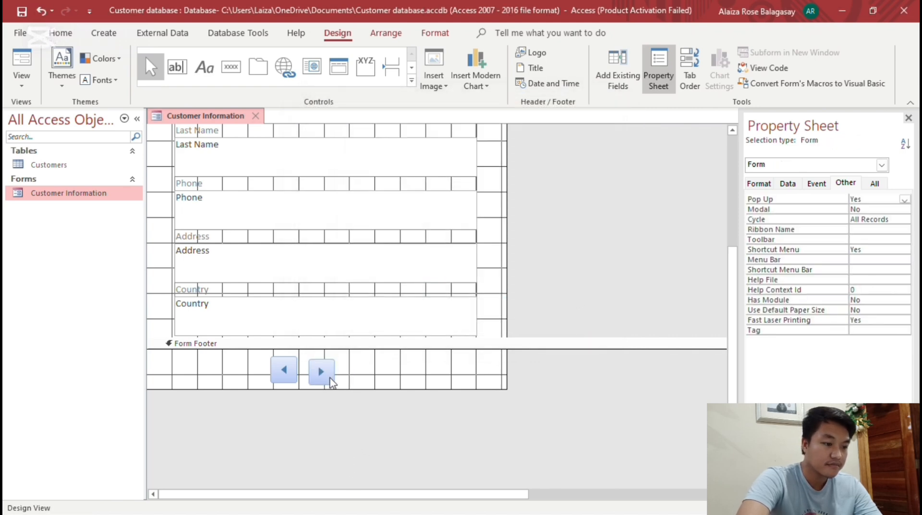
# Reposition the previous and next buttons side by side at the same height near the middle of the form footer
pyautogui.click(330, 380)
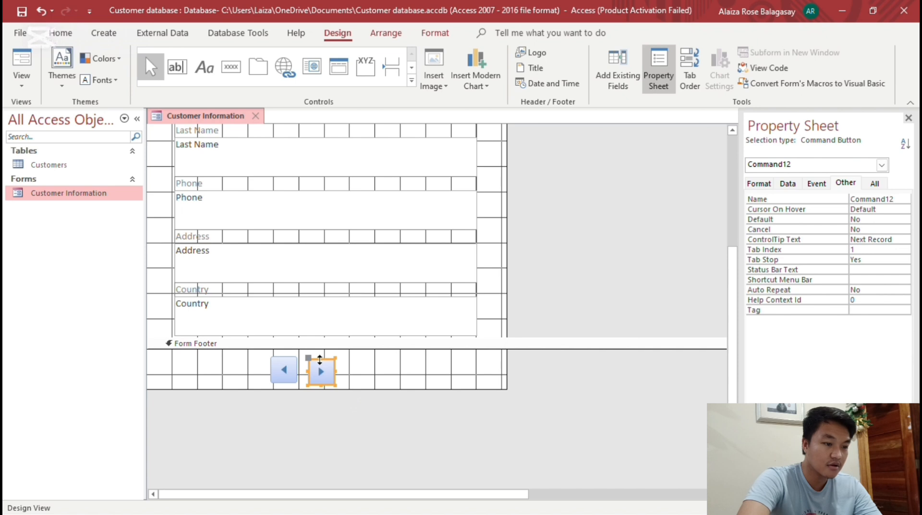
pyautogui.click(500, 419)
pyautogui.click(331, 374)
pyautogui.moveTo(334, 361); pyautogui.dragTo(304, 357)
pyautogui.click(294, 361)
pyautogui.click(435, 438)
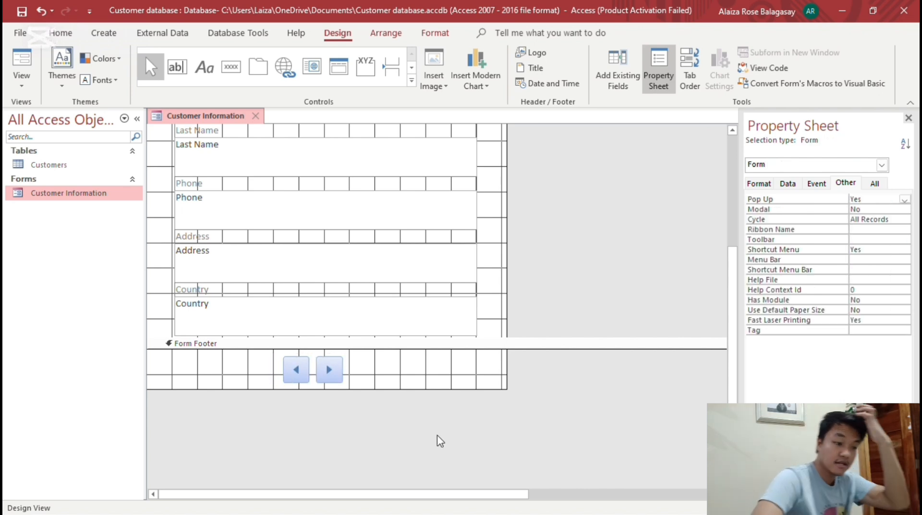
# Save the design changes to the Customer Information form
pyautogui.scroll(5, 317, 406)
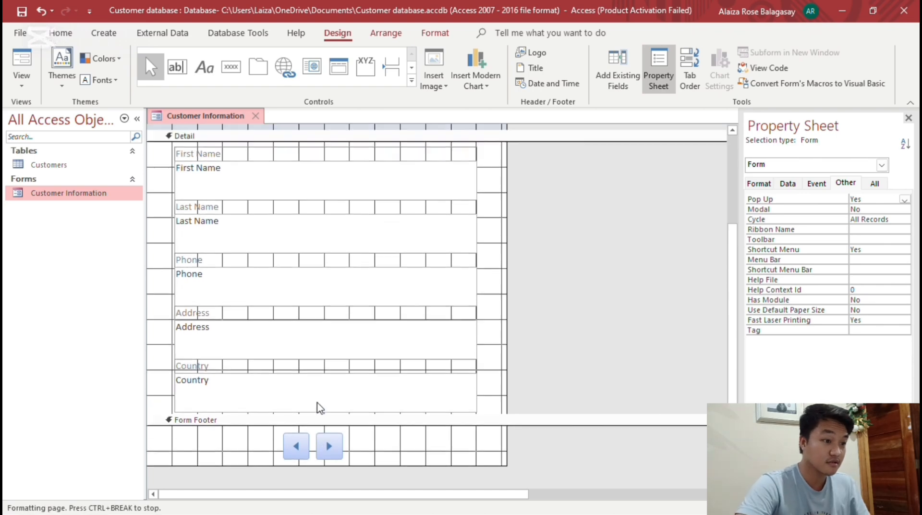
pyautogui.scroll(-3, 338, 398)
pyautogui.scroll(3, 338, 397)
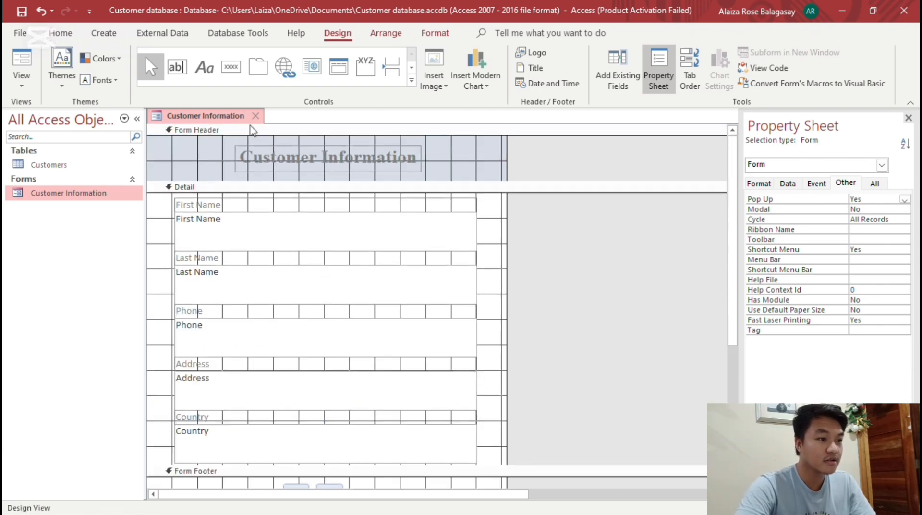
pyautogui.rightClick(194, 116)
pyautogui.click(228, 127)
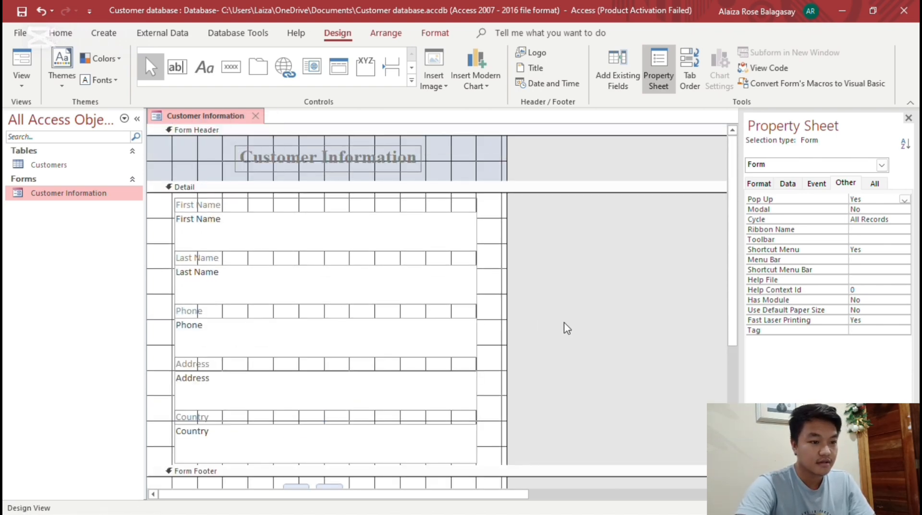
pyautogui.scroll(-3, 567, 329)
pyautogui.scroll(3, 535, 401)
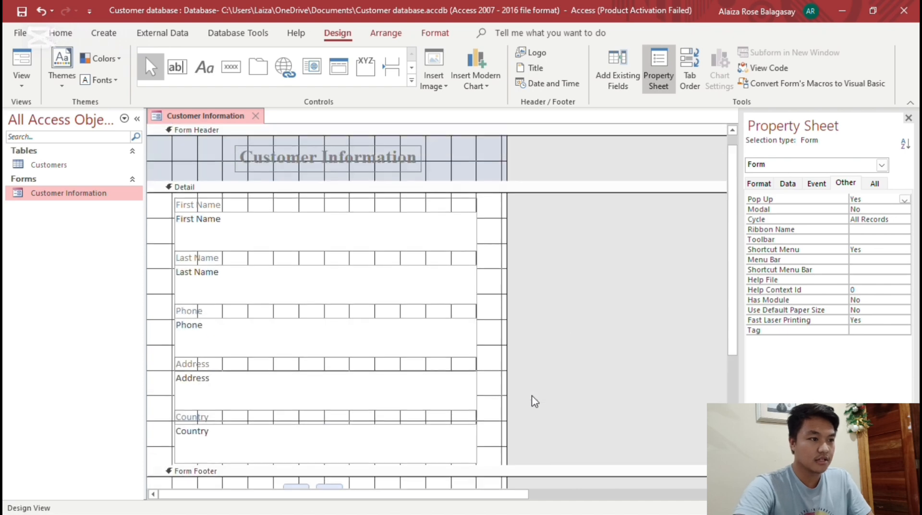
pyautogui.scroll(-3, 535, 401)
pyautogui.scroll(3, 513, 348)
pyautogui.scroll(-3, 512, 348)
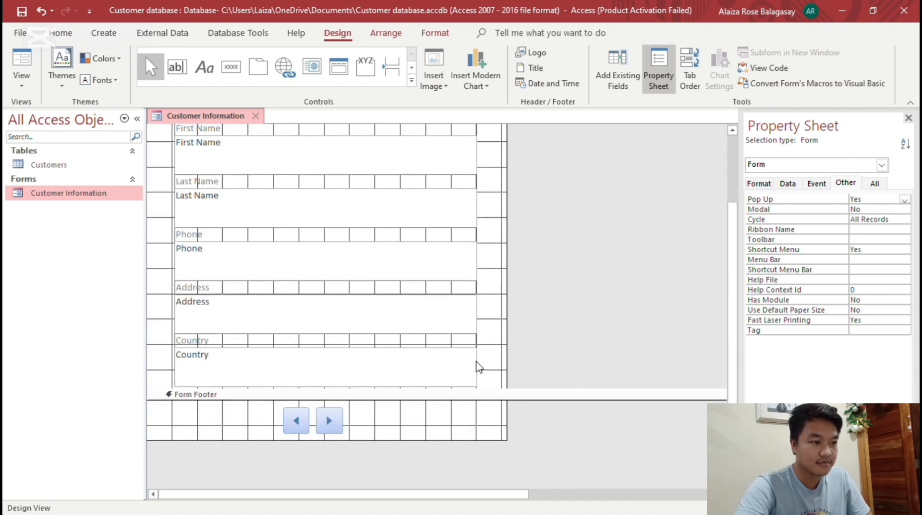
pyautogui.scroll(2, 479, 367)
pyautogui.scroll(1, 473, 365)
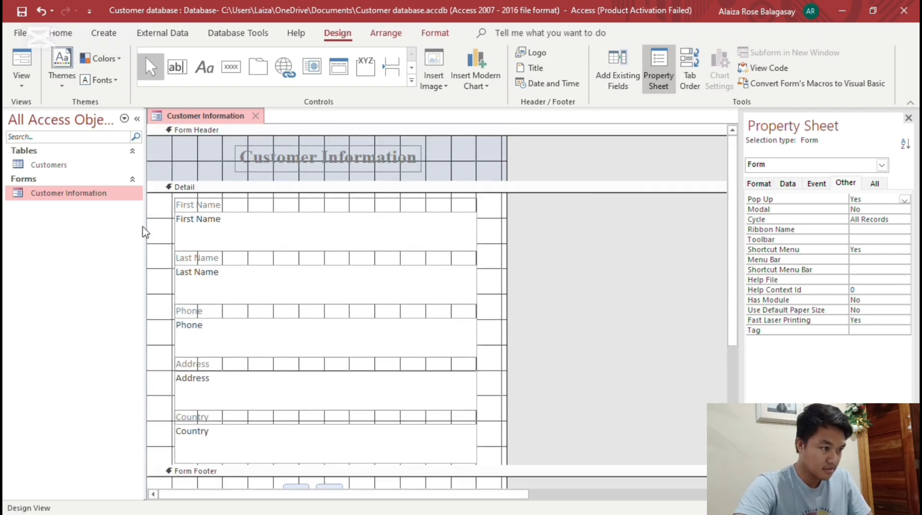
# Close the Customer Information form's design and reopen the form in Form View
pyautogui.rightClick(75, 196)
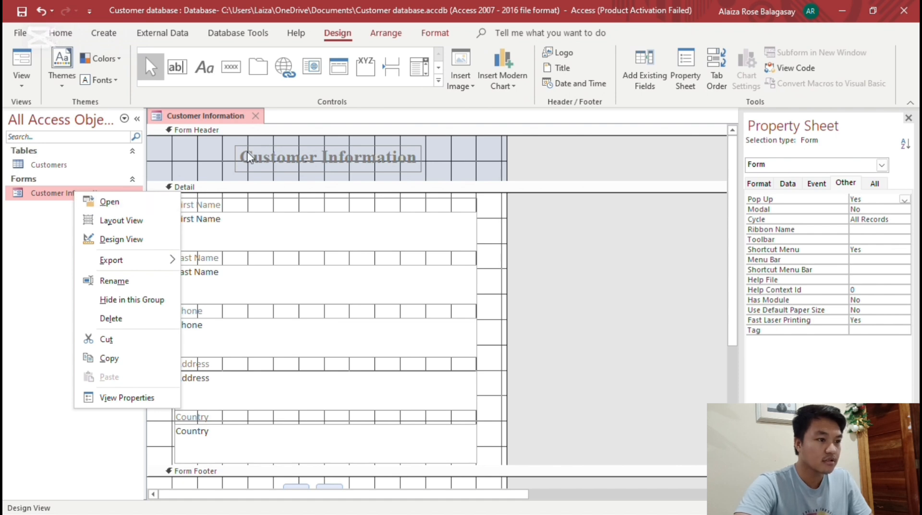
pyautogui.click(116, 205)
pyautogui.click(255, 116)
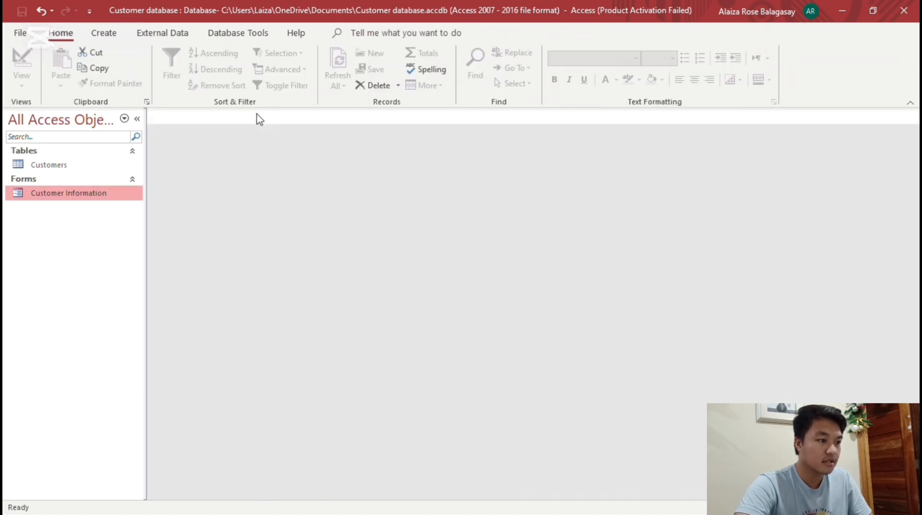
pyautogui.rightClick(69, 194)
pyautogui.click(100, 202)
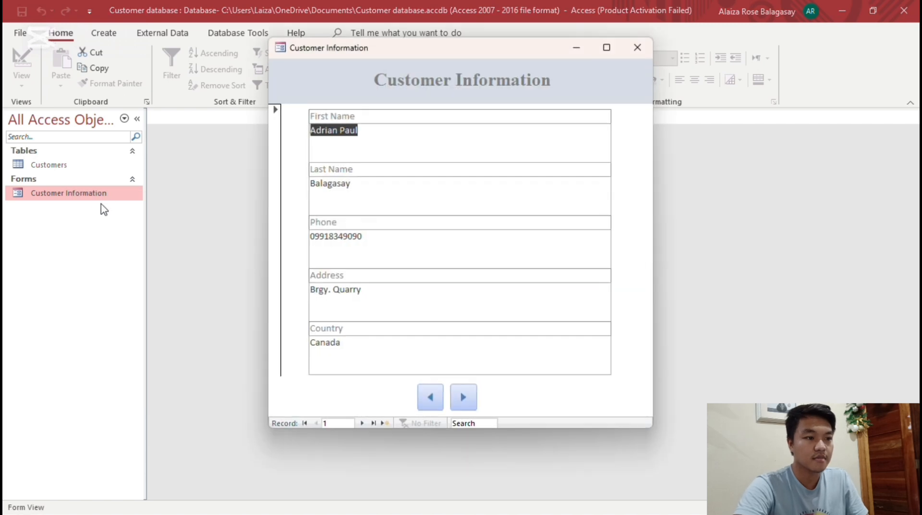
# Test the next-record button by advancing through all customer records past the last one, and dismiss the message
pyautogui.click(463, 397)
pyautogui.click(463, 396)
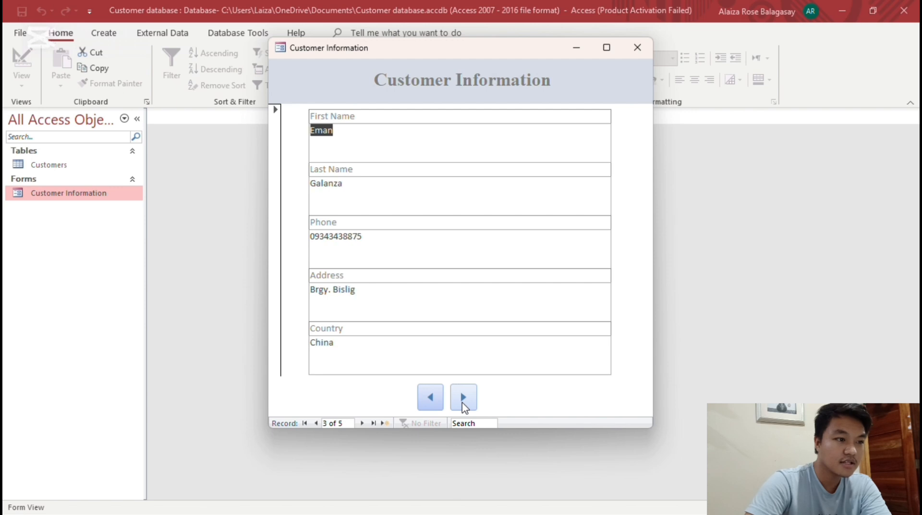
pyautogui.click(463, 397)
pyautogui.click(463, 396)
pyautogui.click(463, 397)
pyautogui.click(463, 397)
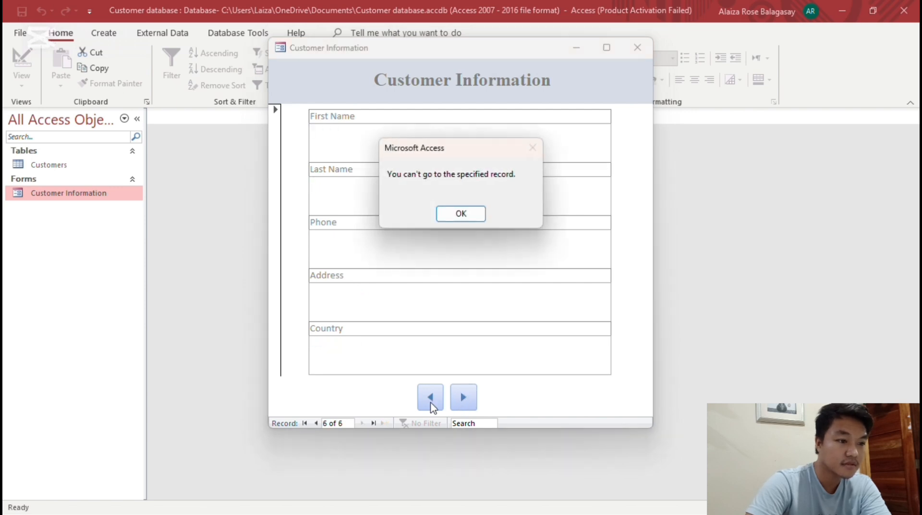
pyautogui.click(478, 219)
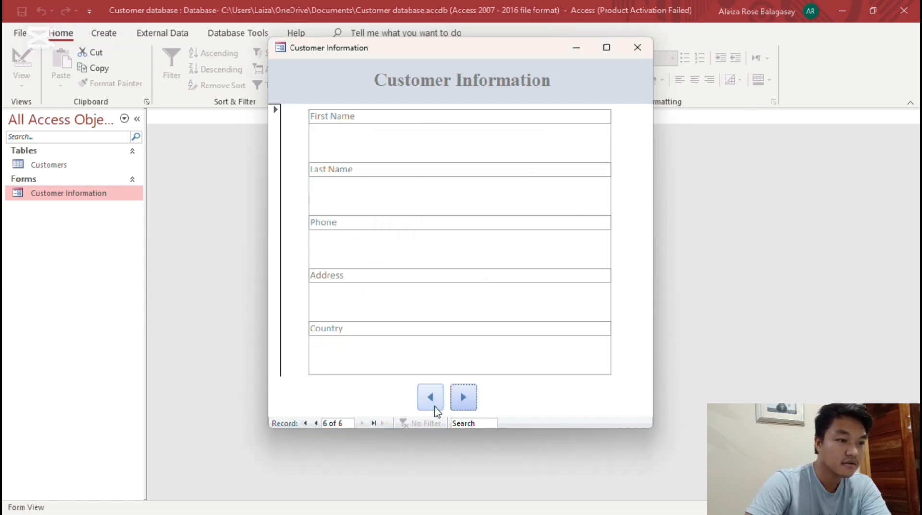
# Test the previous-record button by going back through the records beyond the first one, and dismiss the message
pyautogui.click(432, 407)
pyautogui.click(471, 409)
pyautogui.click(429, 405)
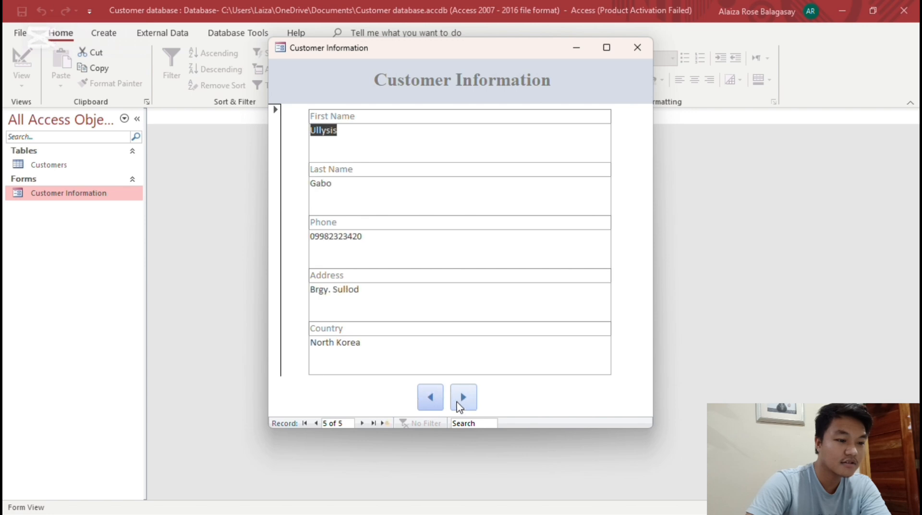
pyautogui.click(460, 403)
pyautogui.click(435, 406)
pyautogui.click(432, 401)
pyautogui.click(433, 401)
pyautogui.click(432, 401)
pyautogui.click(432, 401)
pyautogui.click(433, 401)
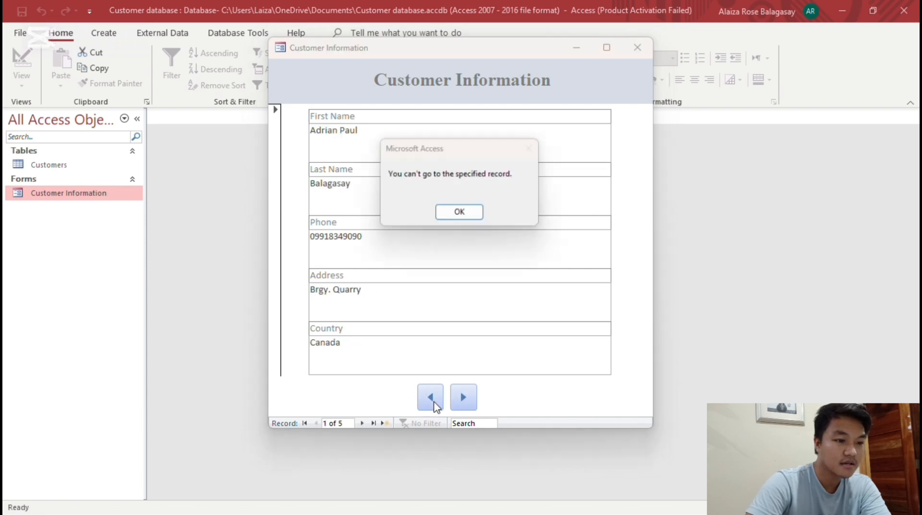
pyautogui.click(477, 215)
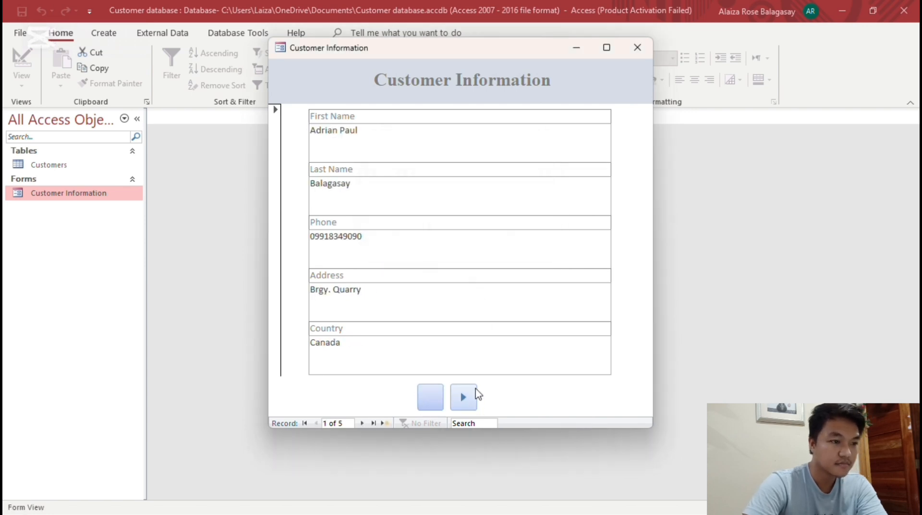
# Advance from the first customer record to the fifth using the form's next-record button
pyautogui.click(471, 397)
pyautogui.click(475, 395)
pyautogui.click(476, 395)
pyautogui.click(476, 395)
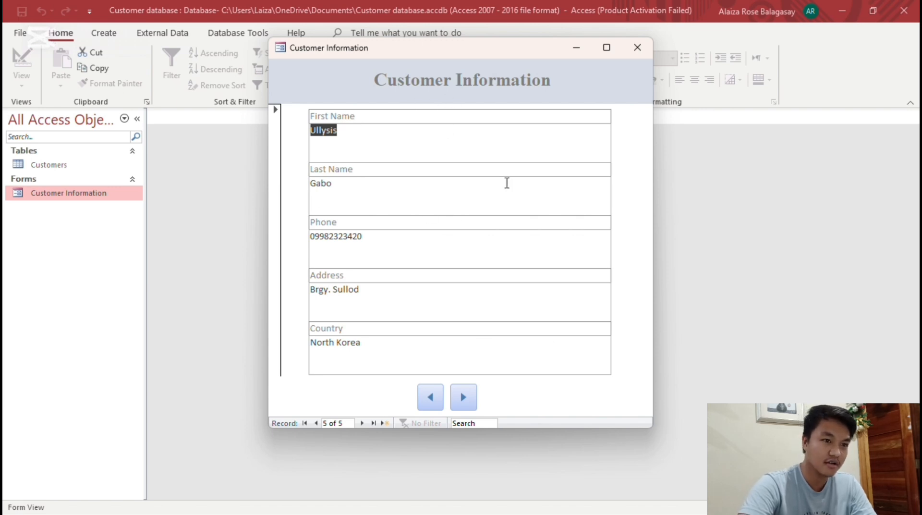
# Close the pop-up form and open Customer Information in Design View
pyautogui.click(637, 47)
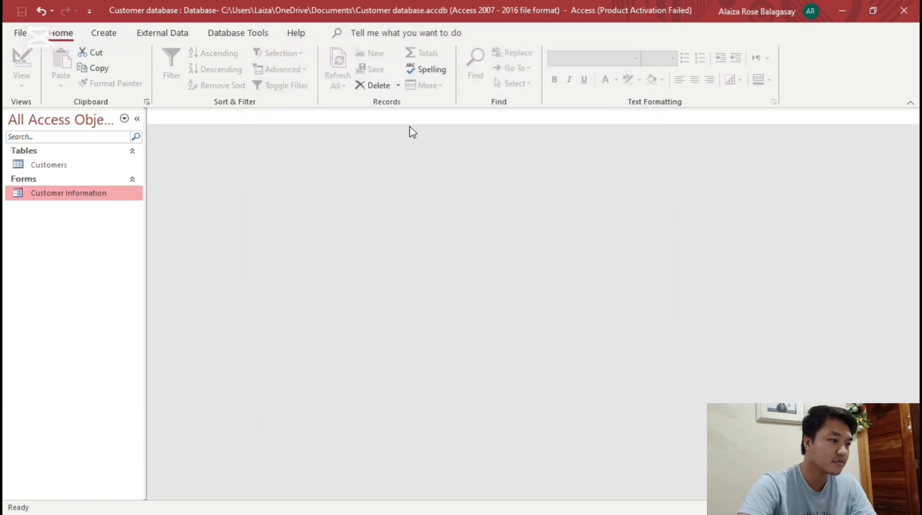
pyautogui.rightClick(68, 196)
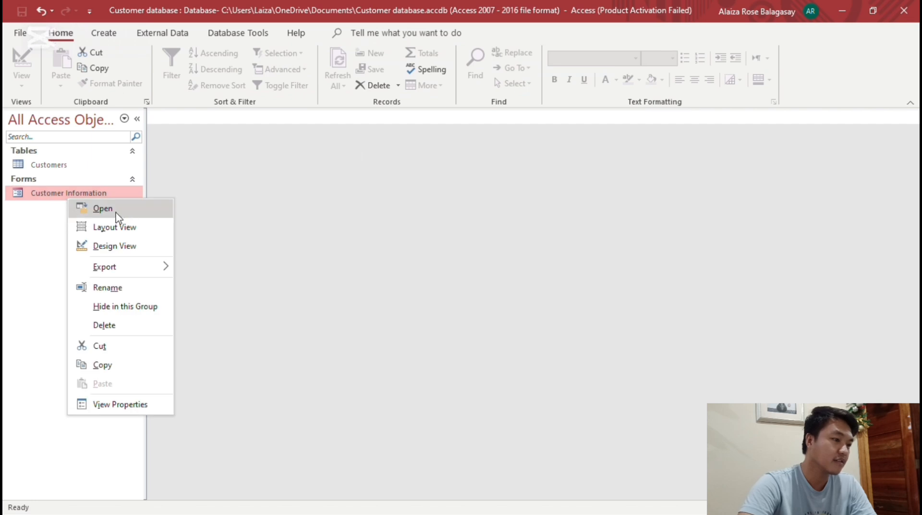
pyautogui.click(134, 247)
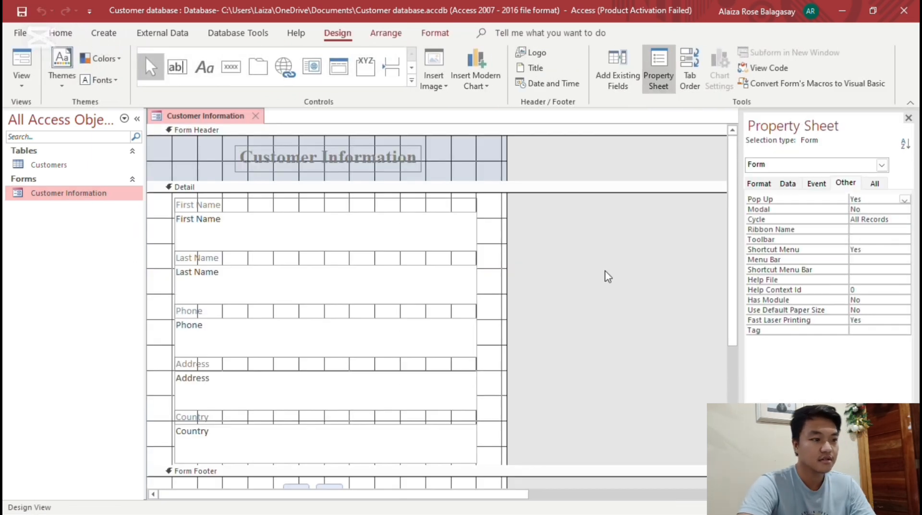
pyautogui.scroll(-1, 488, 295)
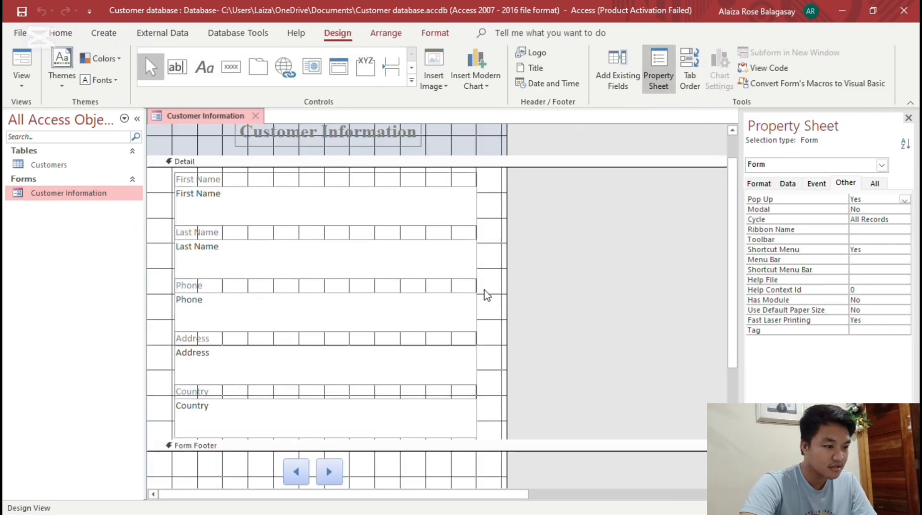
pyautogui.scroll(1, 402, 350)
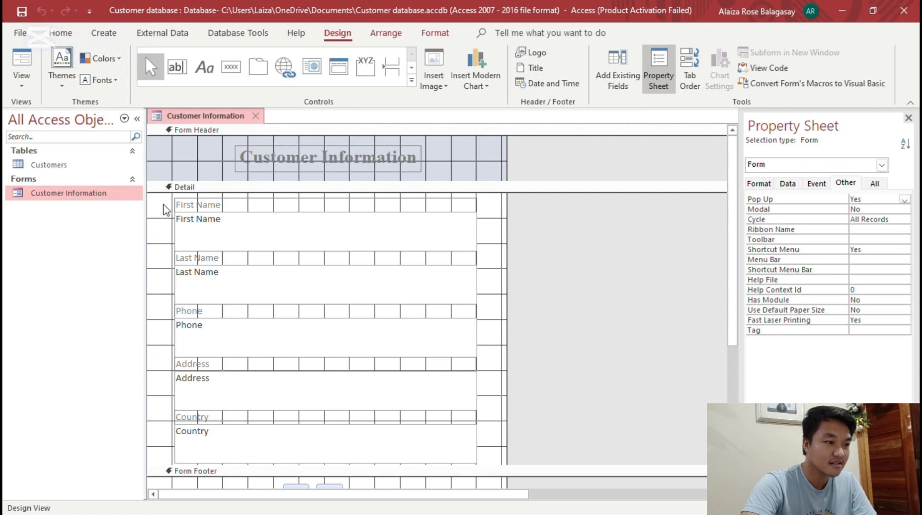
# Reduce the height of the First Name text box to a single line
pyautogui.click(249, 236)
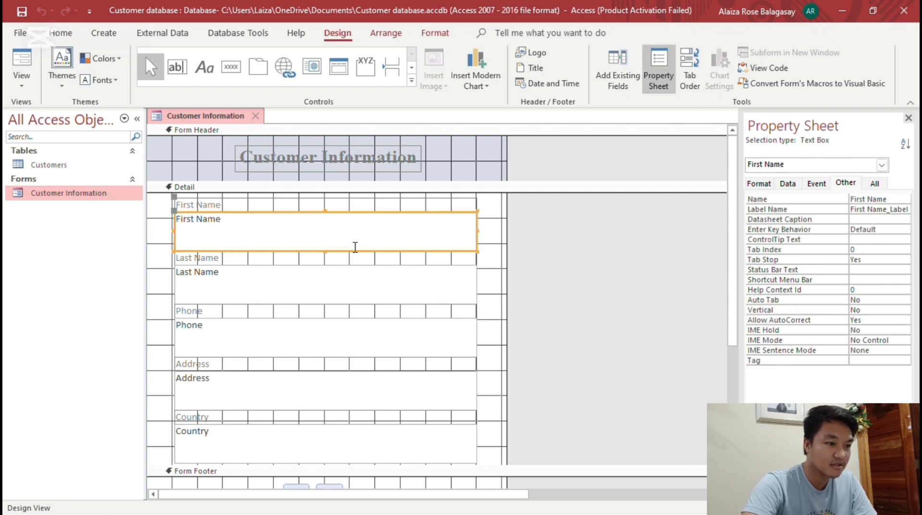
pyautogui.click(328, 248)
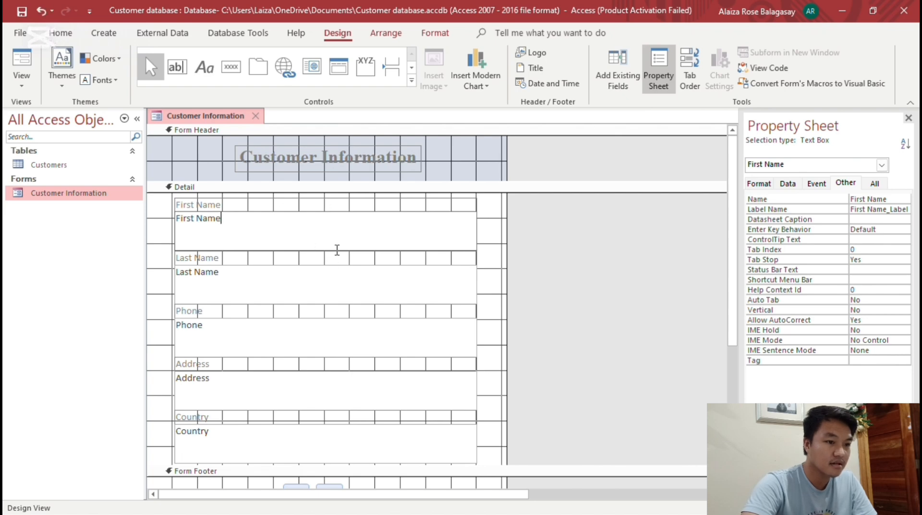
pyautogui.press('Escape')
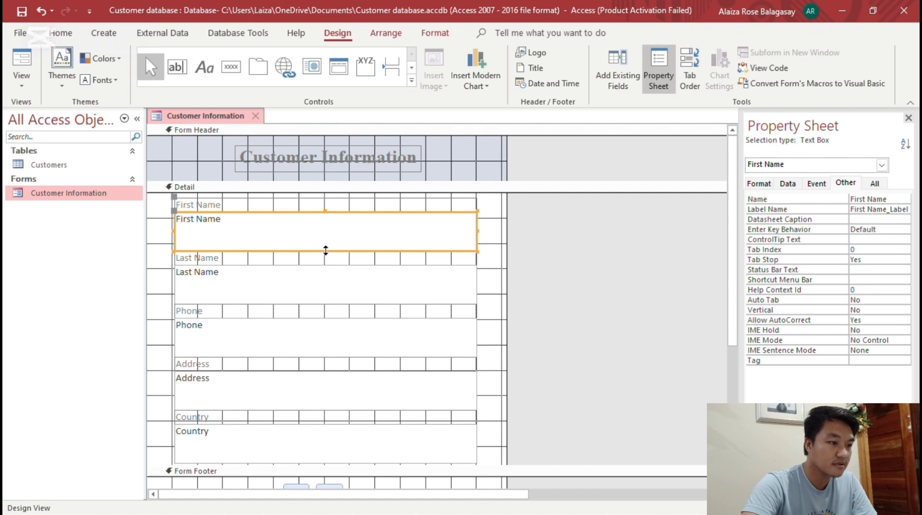
pyautogui.moveTo(326, 250); pyautogui.dragTo(324, 225)
pyautogui.click(559, 220)
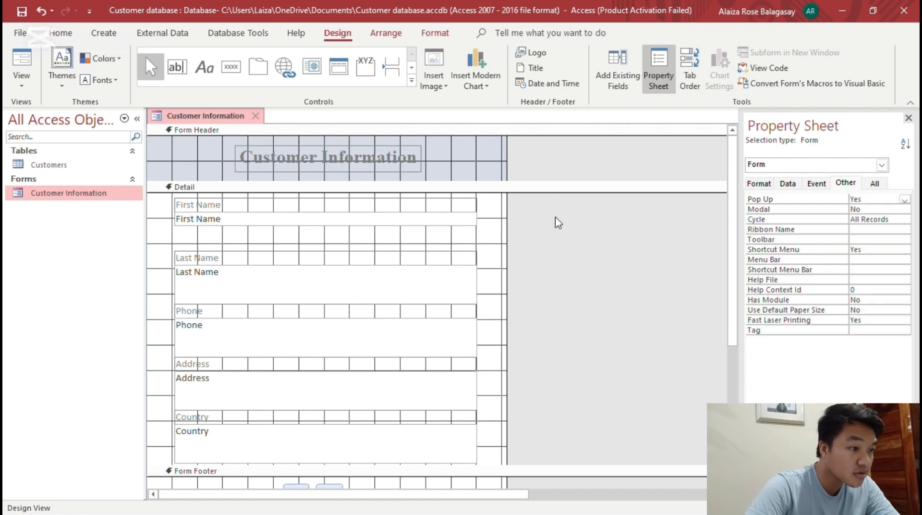
# Narrow the First Name label so that its box just fits the label text
pyautogui.click(224, 205)
pyautogui.click(474, 205)
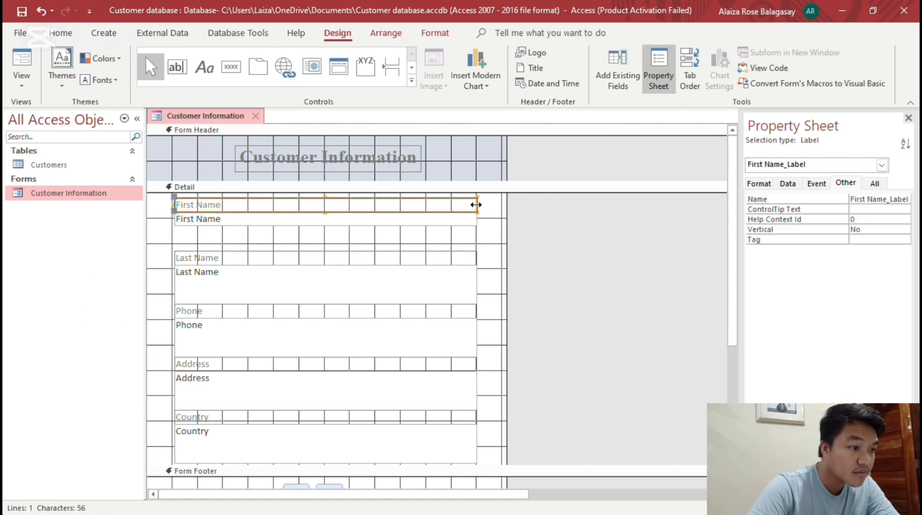
pyautogui.moveTo(290, 195); pyautogui.dragTo(232, 196)
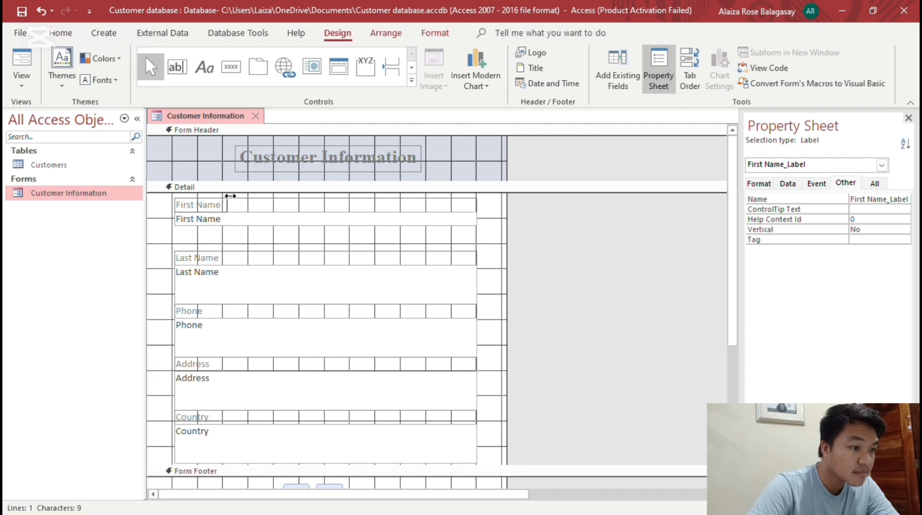
# Move the First Name text box up beside its label, on the same row
pyautogui.click(232, 219)
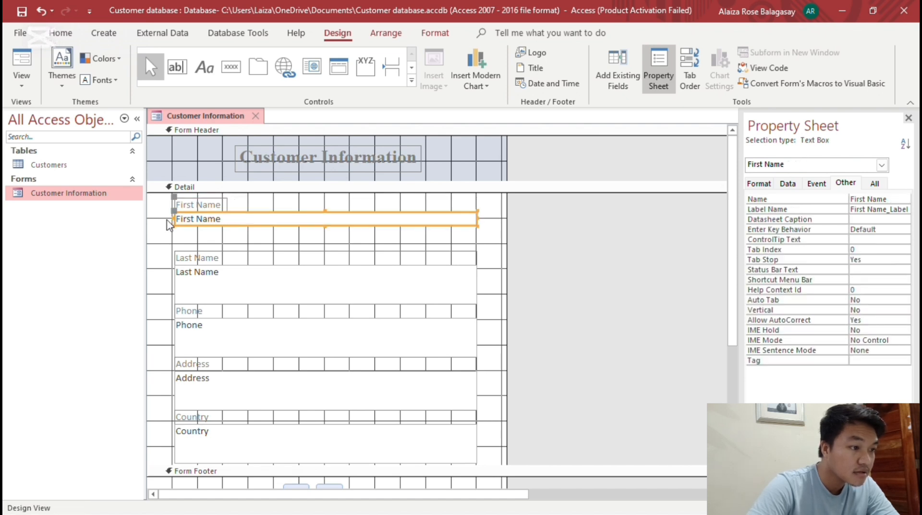
pyautogui.moveTo(177, 212); pyautogui.dragTo(232, 199)
pyautogui.click(500, 208)
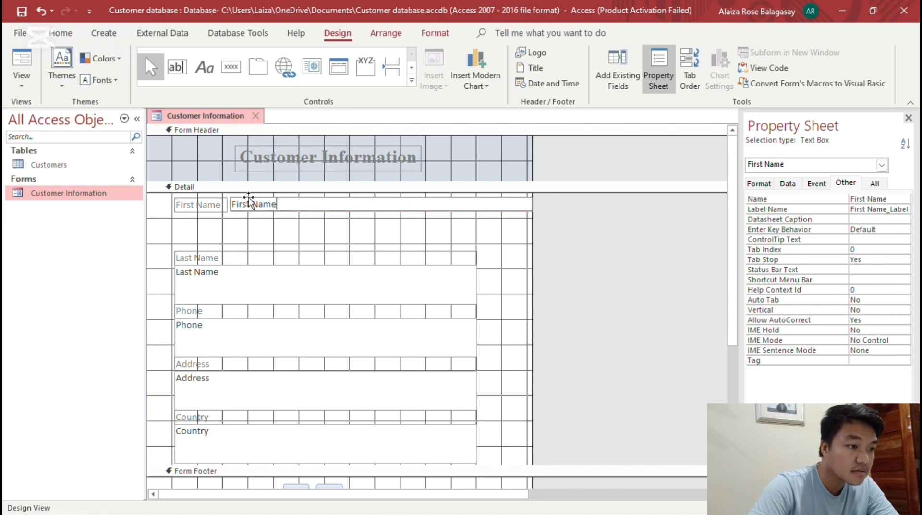
pyautogui.click(537, 226)
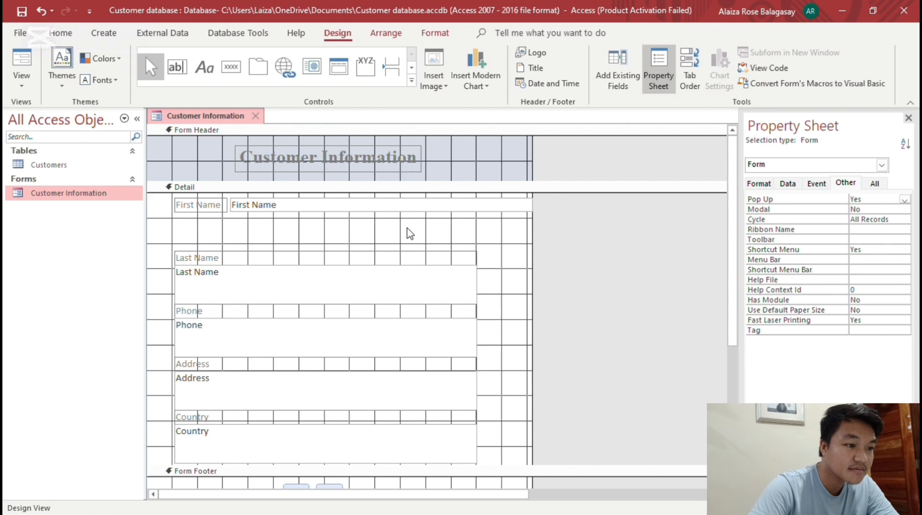
# Narrow the First Name text box from its right side and position it with a small gap after its label
pyautogui.click(348, 205)
pyautogui.moveTo(229, 197); pyautogui.dragTo(202, 197)
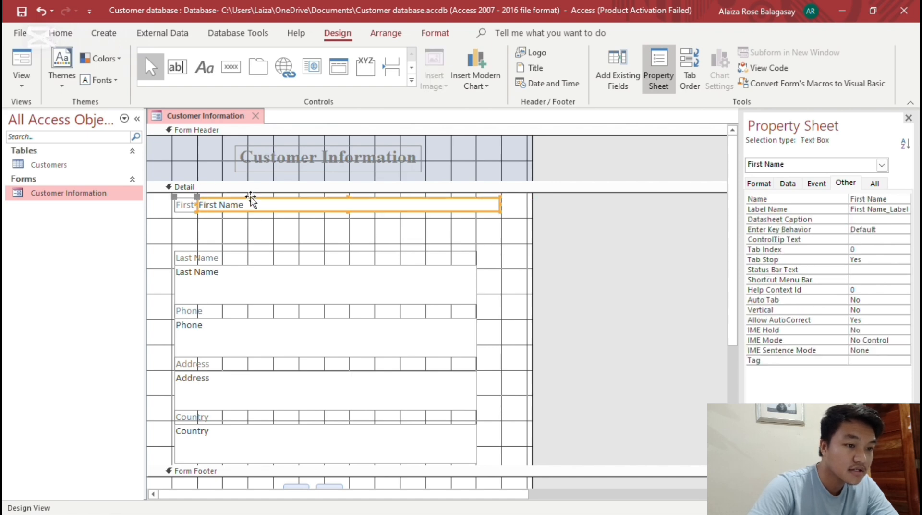
pyautogui.click(498, 208)
pyautogui.click(500, 208)
pyautogui.click(499, 207)
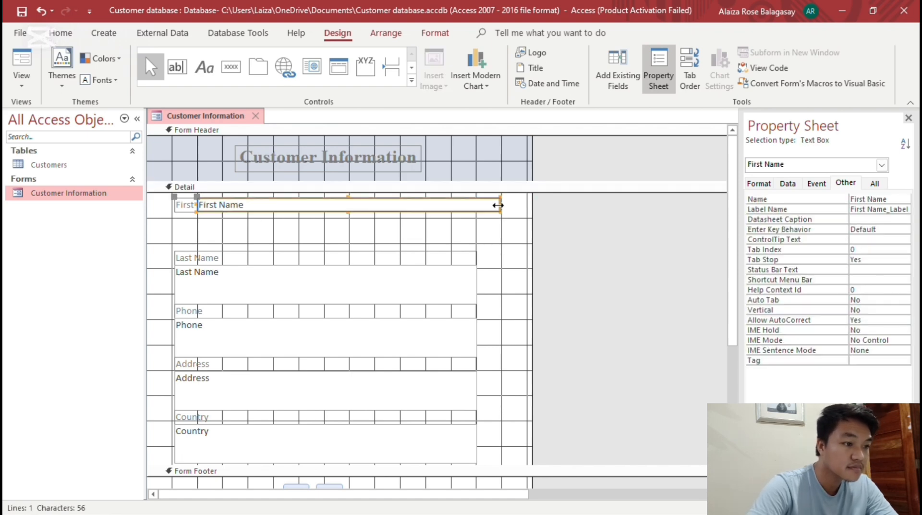
pyautogui.moveTo(409, 211); pyautogui.dragTo(432, 210)
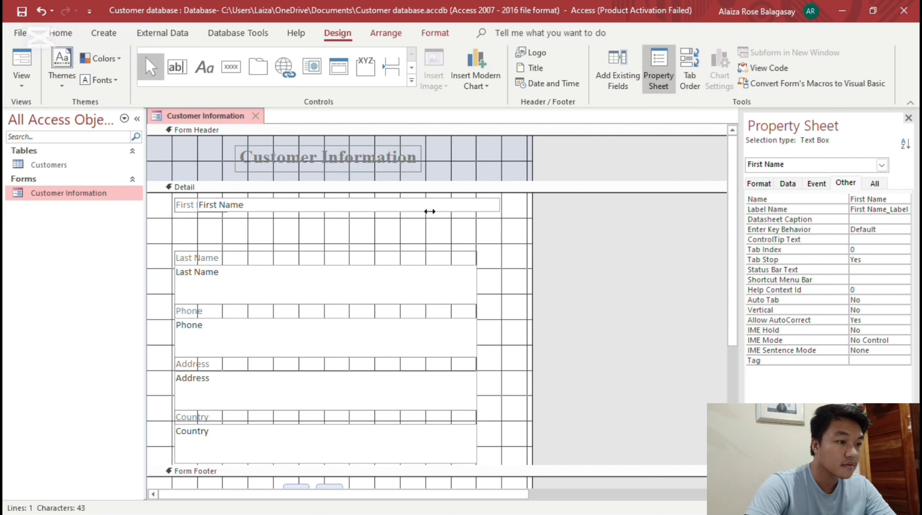
pyautogui.moveTo(197, 199); pyautogui.dragTo(231, 195)
pyautogui.click(508, 248)
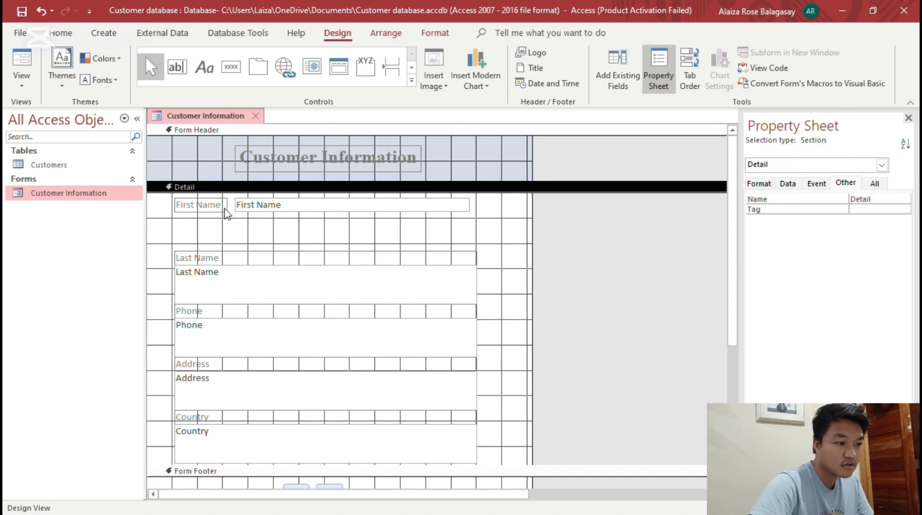
# Move the First Name label and text box together, placing the pair slightly right of its original position
pyautogui.click(306, 205)
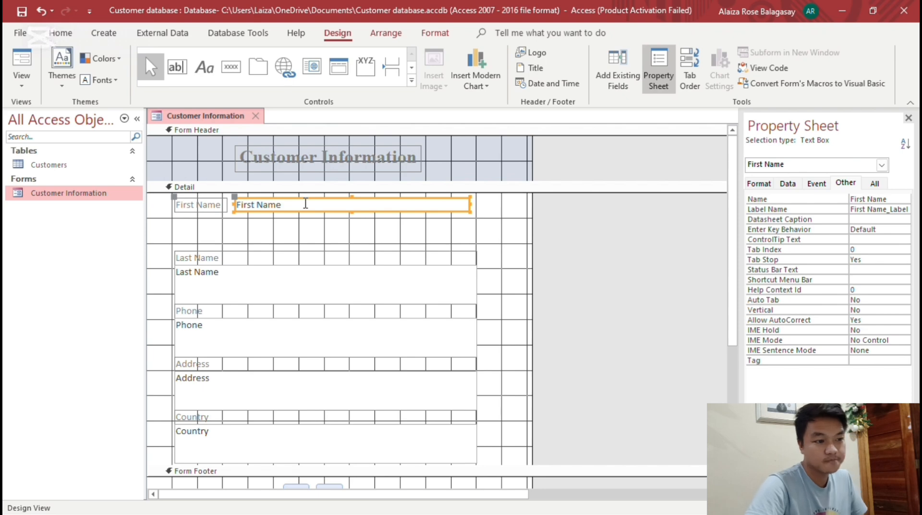
pyautogui.click(195, 206)
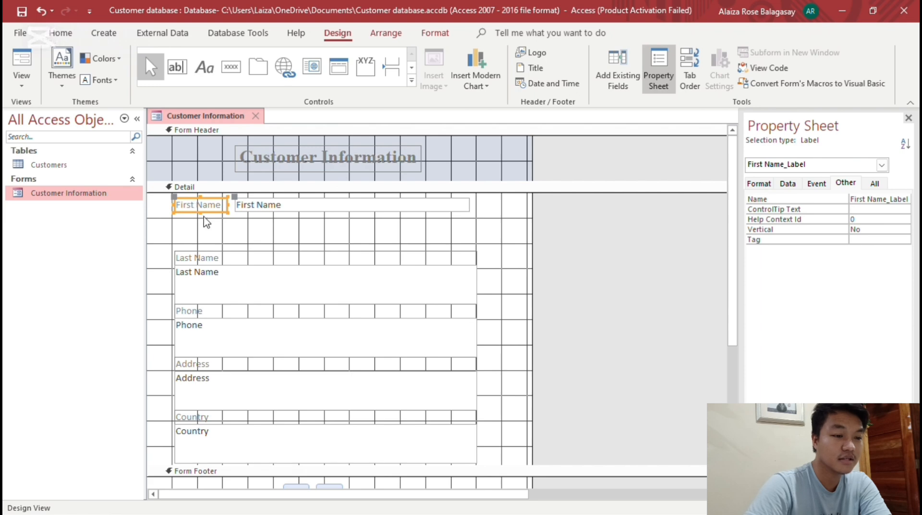
pyautogui.click(669, 257)
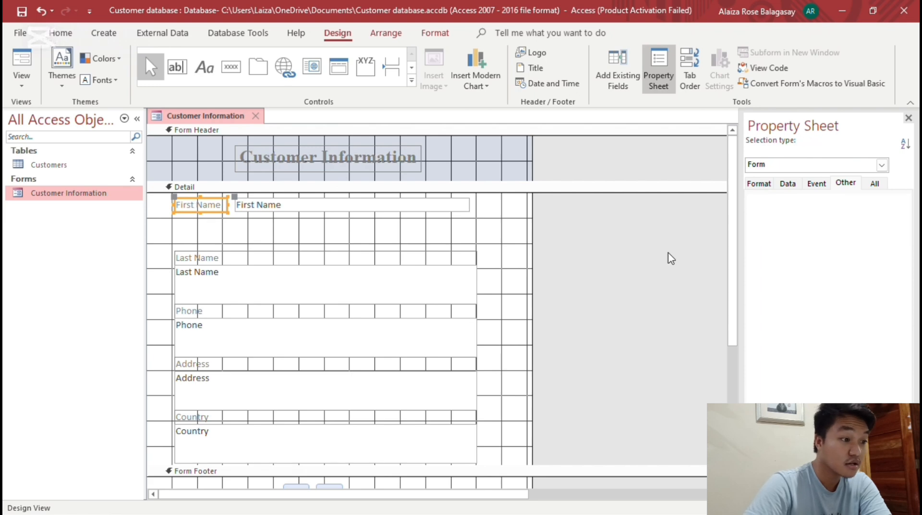
pyautogui.click(215, 210)
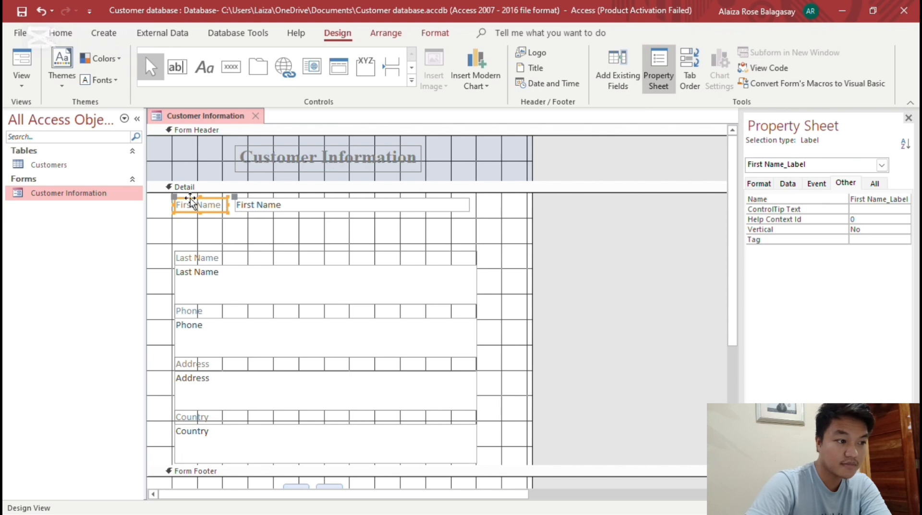
pyautogui.moveTo(190, 198); pyautogui.dragTo(207, 198)
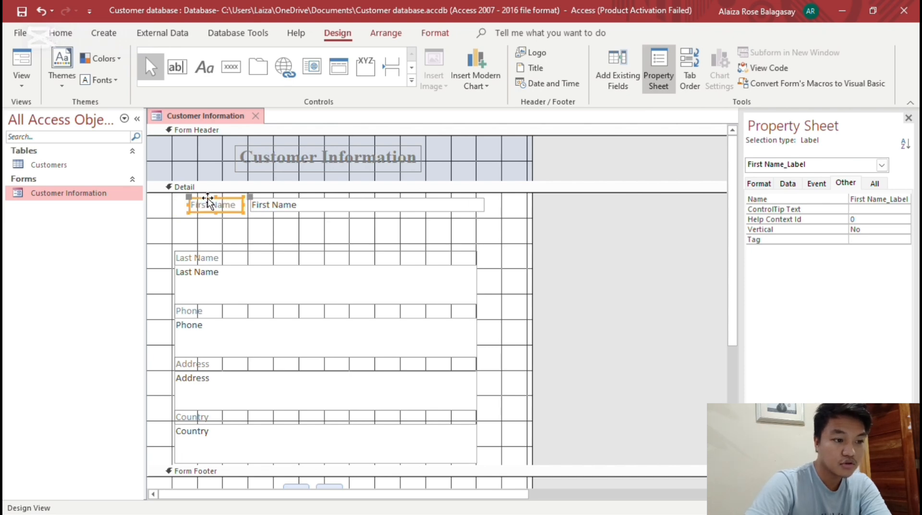
pyautogui.click(326, 204)
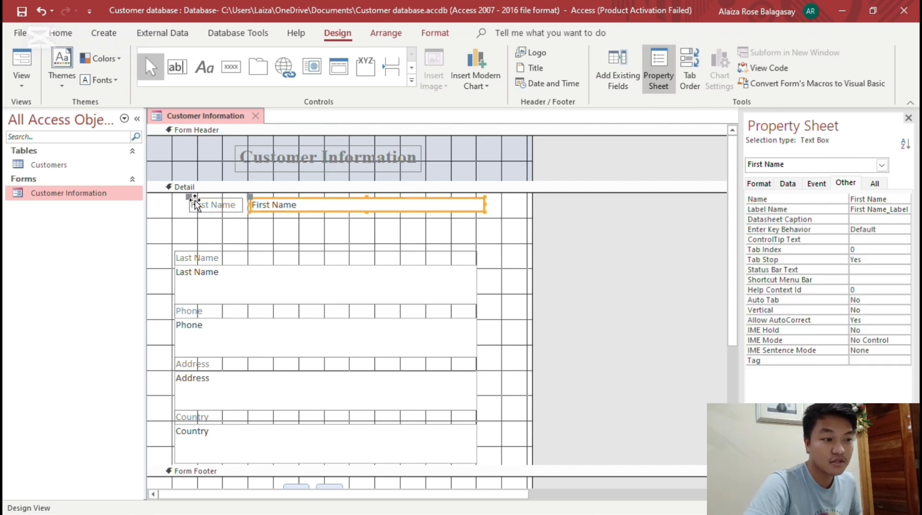
pyautogui.click(223, 205)
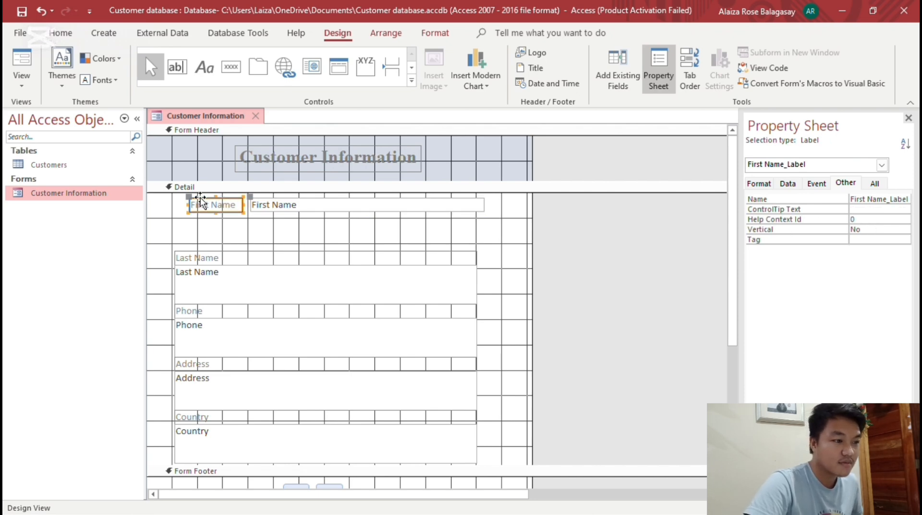
pyautogui.moveTo(200, 201); pyautogui.dragTo(187, 197)
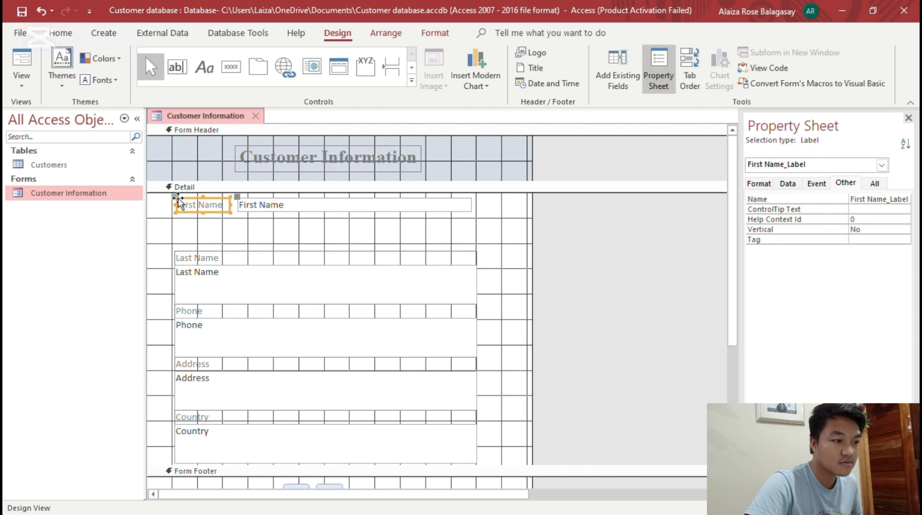
# Move only the First Name label down, and bring it back level with its text box
pyautogui.moveTo(175, 197); pyautogui.dragTo(176, 210)
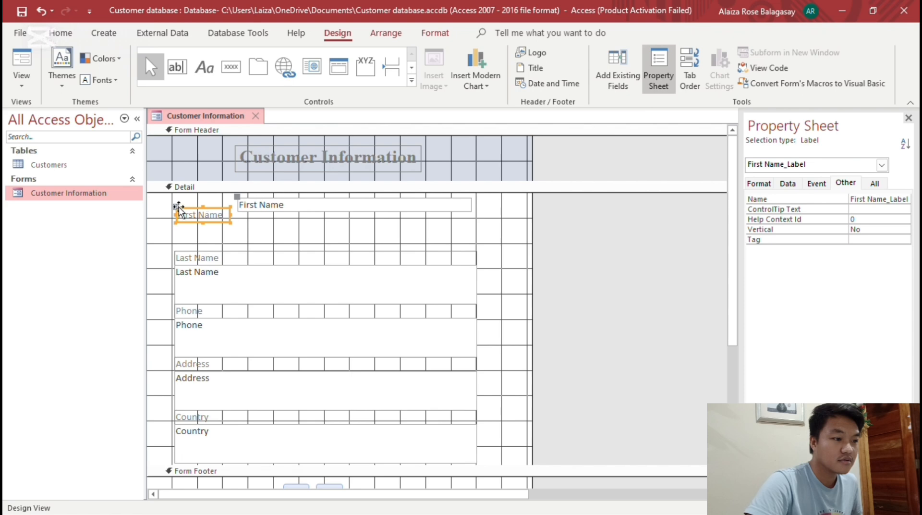
pyautogui.moveTo(179, 208); pyautogui.dragTo(179, 197)
pyautogui.click(335, 234)
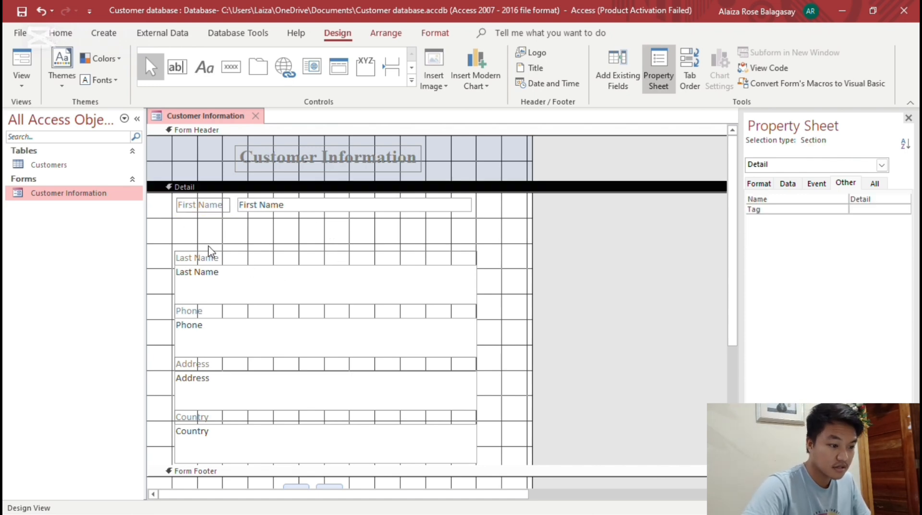
# Move the Last Name, Phone, Address and Country labels and text boxes up together, closer to the First Name row and left-aligned with it
pyautogui.moveTo(208, 241); pyautogui.dragTo(268, 471)
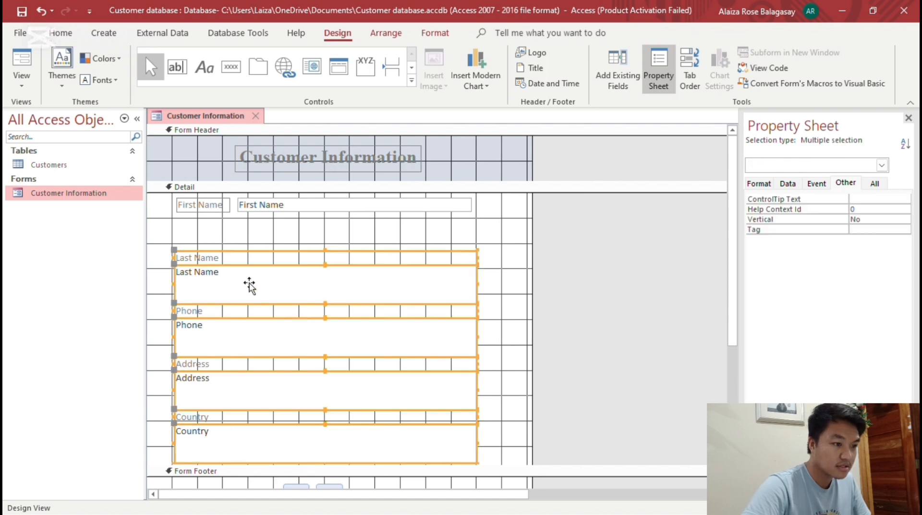
pyautogui.moveTo(249, 284); pyautogui.dragTo(263, 237)
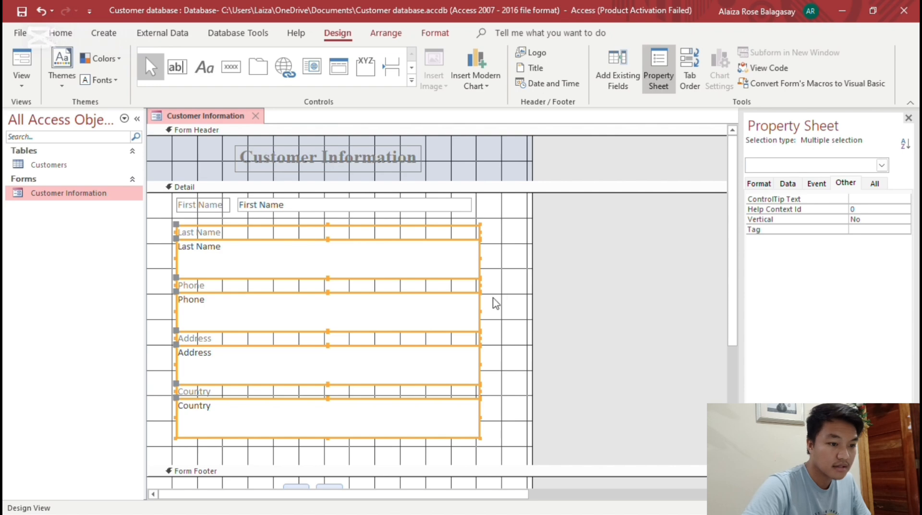
pyautogui.click(628, 278)
# Shorten the Last Name text box to about one line and place it beside its label, widening the form beyond its right end
pyautogui.click(181, 252)
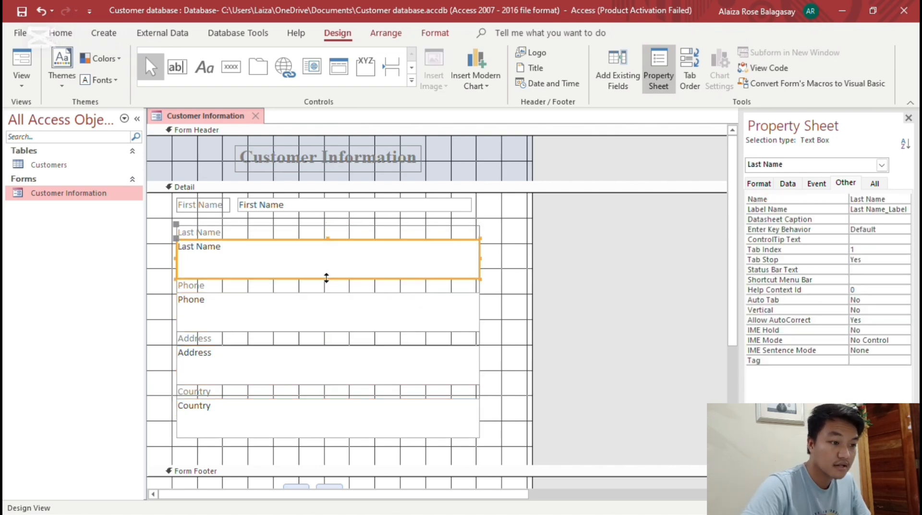
pyautogui.moveTo(326, 278); pyautogui.dragTo(325, 257)
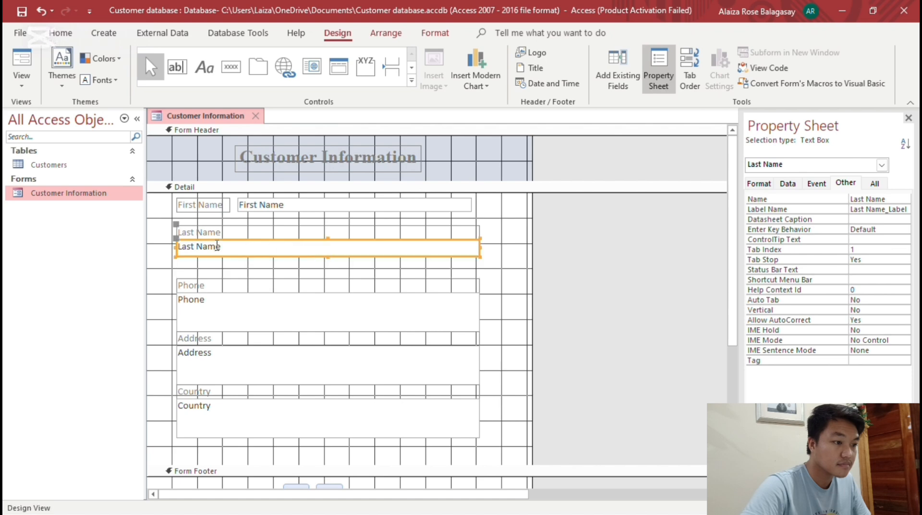
pyautogui.moveTo(176, 239); pyautogui.dragTo(239, 226)
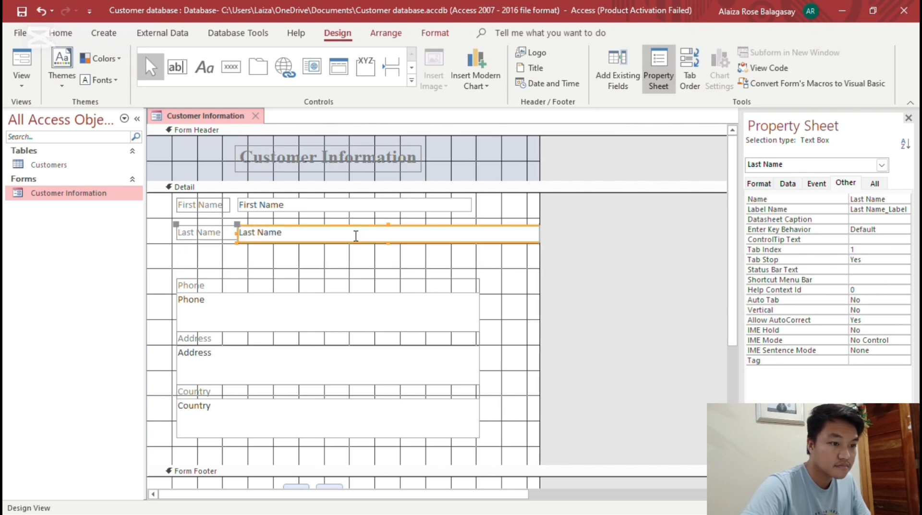
pyautogui.moveTo(538, 171); pyautogui.dragTo(580, 177)
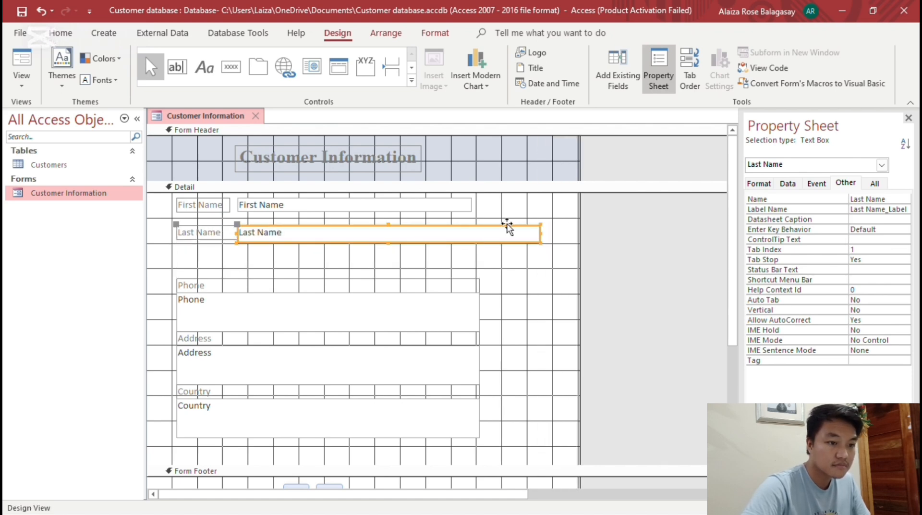
# Narrow the Last Name text box so its end lines up with the First Name text box
pyautogui.click(458, 234)
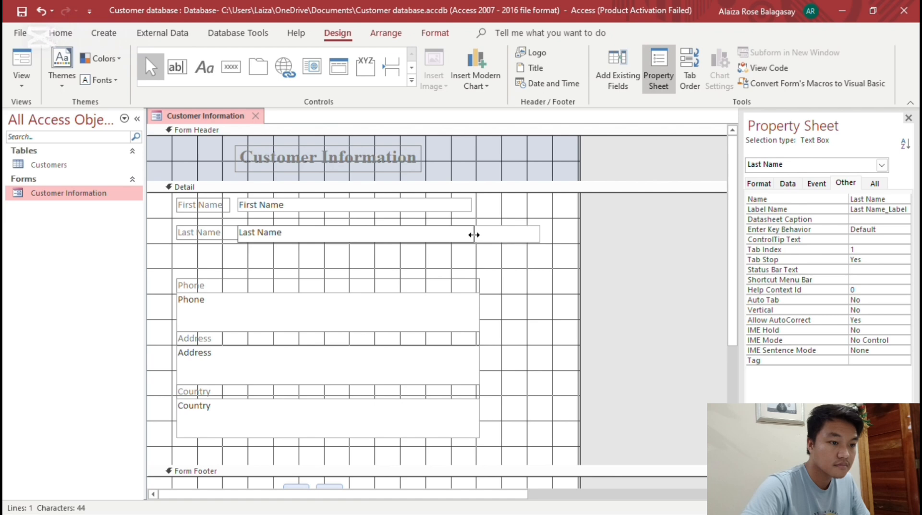
pyautogui.moveTo(475, 235); pyautogui.dragTo(472, 241)
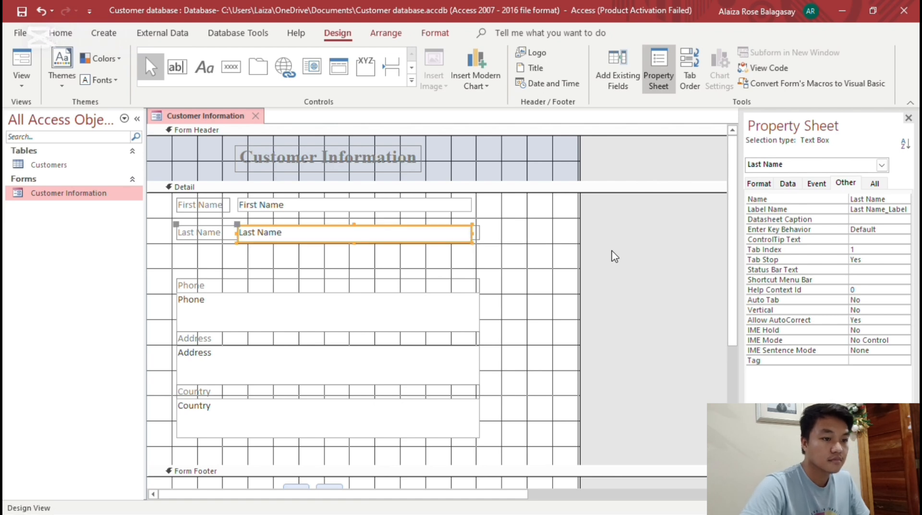
pyautogui.click(613, 251)
# Shorten the Last Name label to the same width as the First Name label
pyautogui.click(483, 247)
pyautogui.click(203, 237)
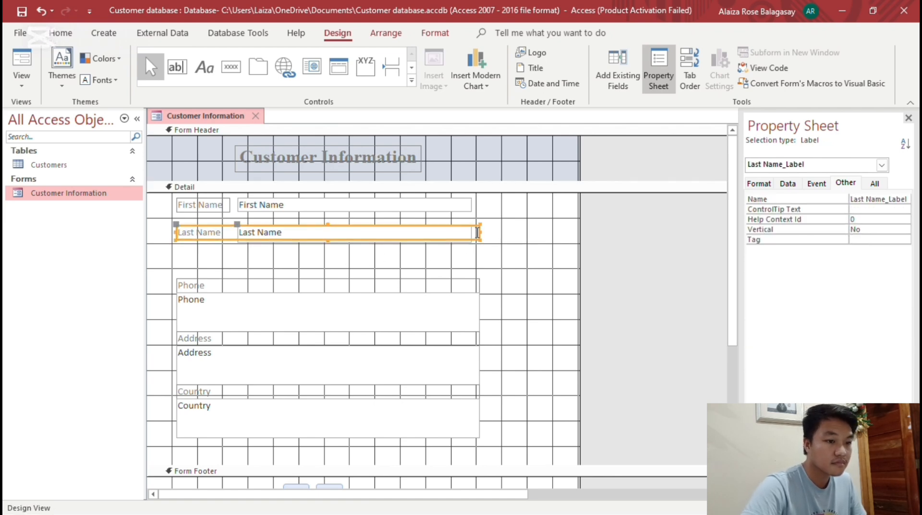
pyautogui.moveTo(481, 235); pyautogui.dragTo(482, 235)
pyautogui.click(466, 234)
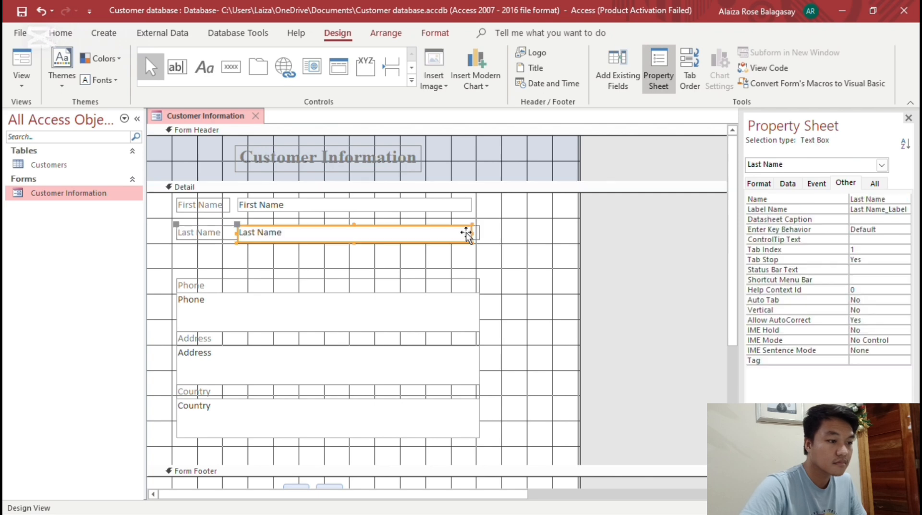
pyautogui.click(205, 238)
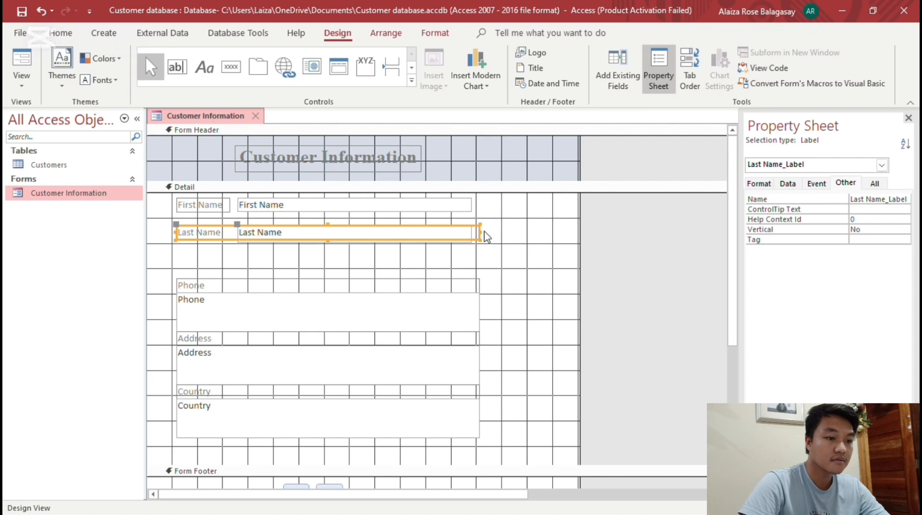
pyautogui.click(478, 234)
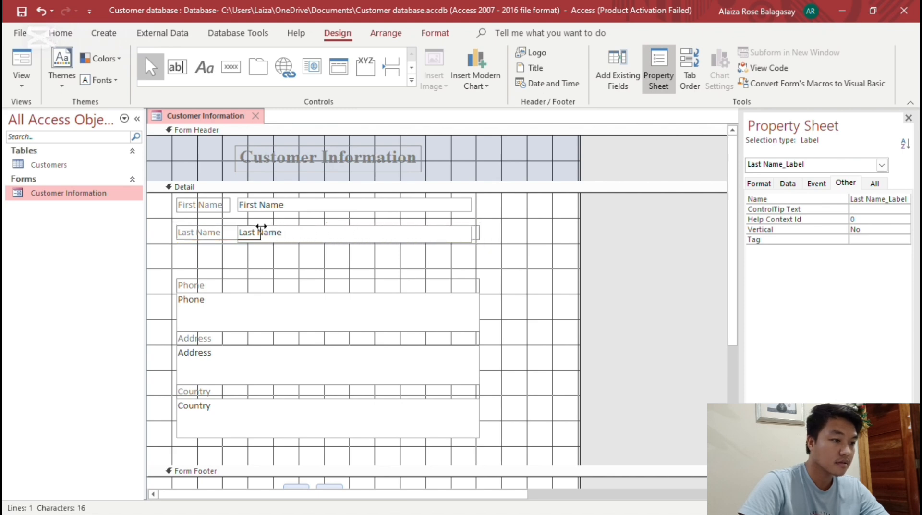
pyautogui.click(230, 233)
pyautogui.click(642, 282)
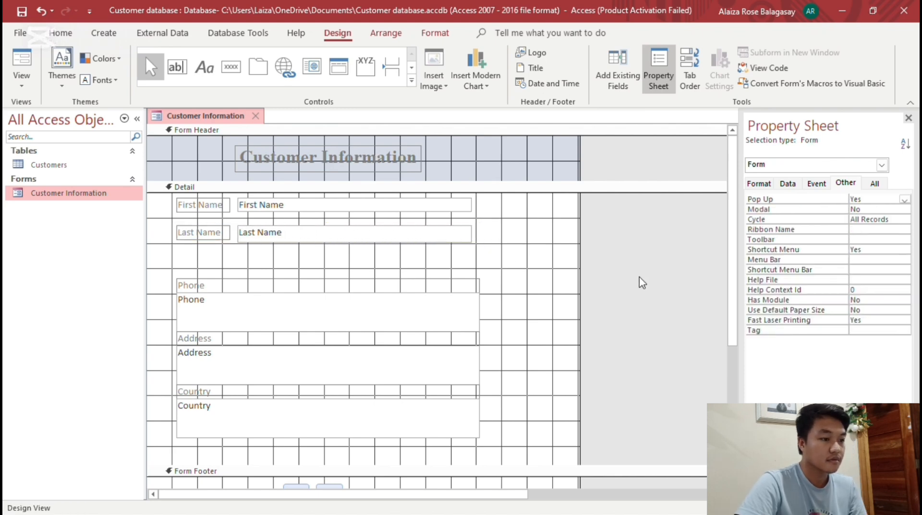
# Move the Phone label and text box up under the Last Name row, and shorten the label to match the labels above
pyautogui.click(289, 326)
pyautogui.click(265, 285)
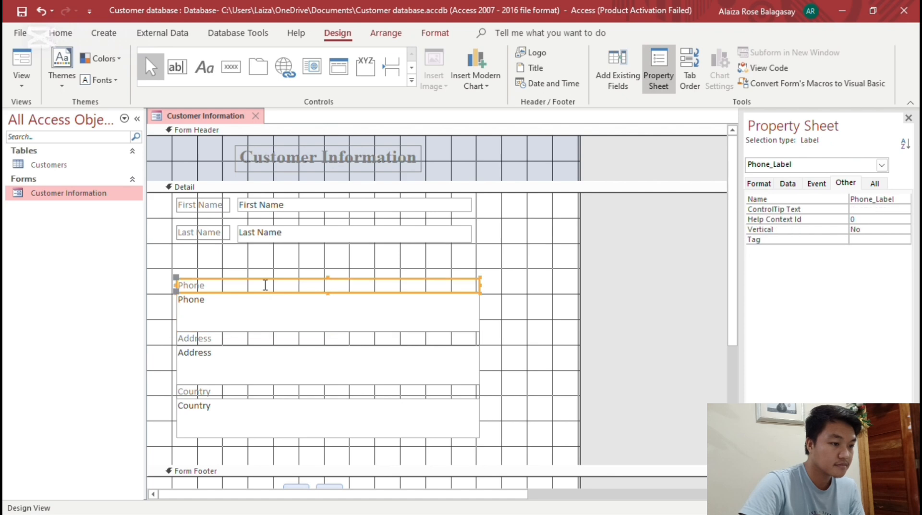
pyautogui.click(265, 280)
pyautogui.click(589, 292)
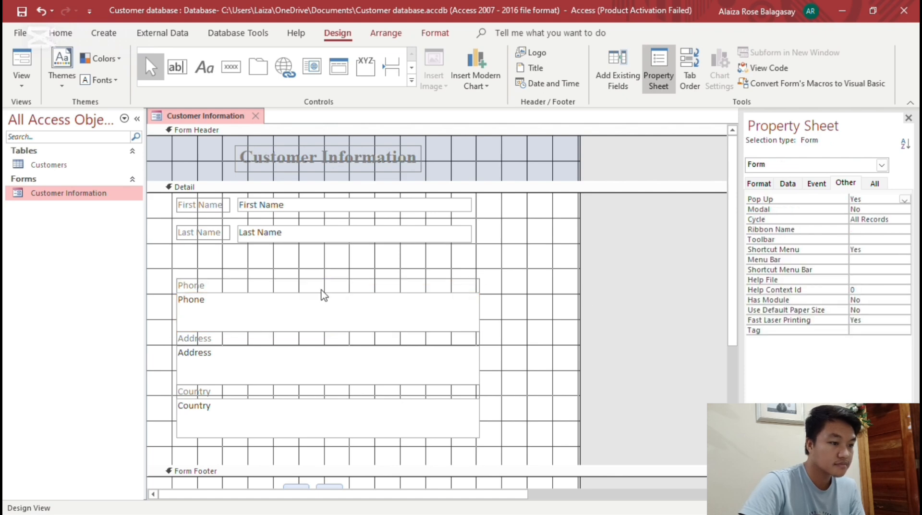
pyautogui.click(281, 285)
pyautogui.moveTo(274, 281); pyautogui.dragTo(275, 257)
pyautogui.click(277, 292)
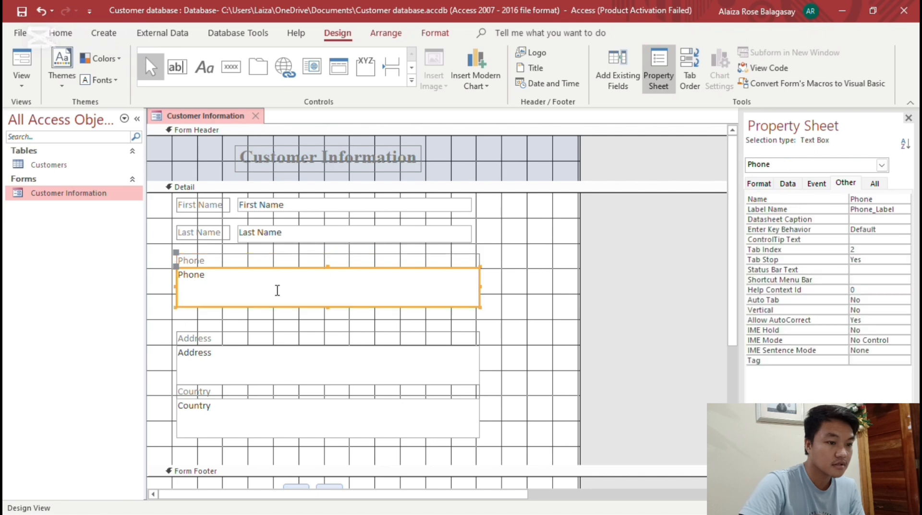
pyautogui.click(474, 260)
pyautogui.moveTo(481, 260); pyautogui.dragTo(232, 262)
# Place the Phone text box beside its label, matching the Last Name text box in width and reduced to about one line high
pyautogui.click(182, 297)
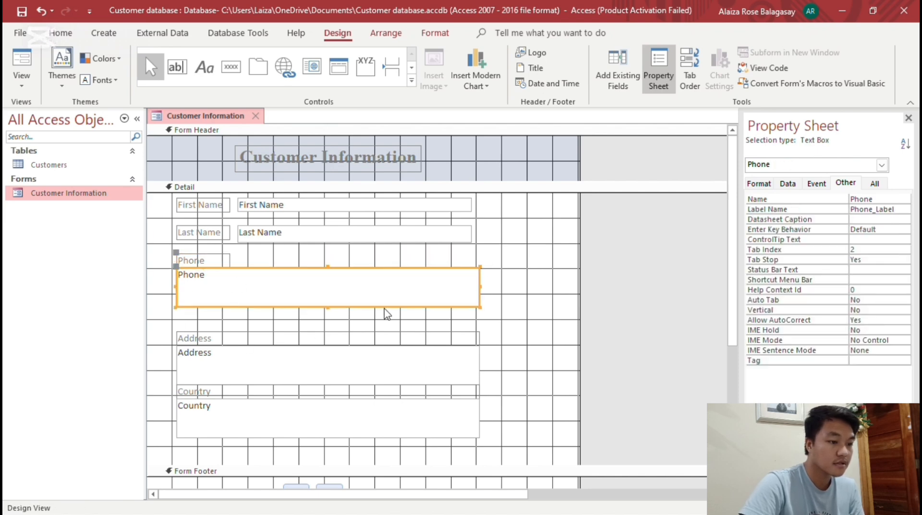
pyautogui.click(329, 310)
pyautogui.click(328, 302)
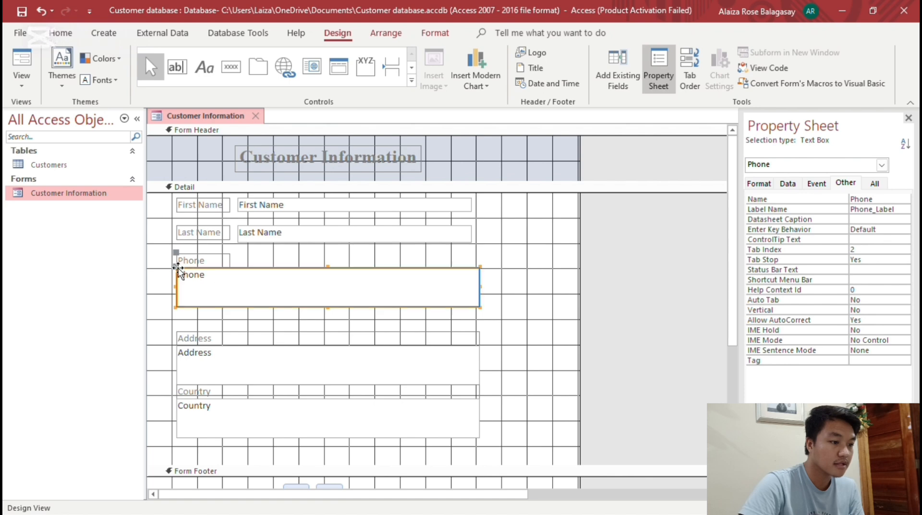
pyautogui.moveTo(177, 267); pyautogui.dragTo(237, 254)
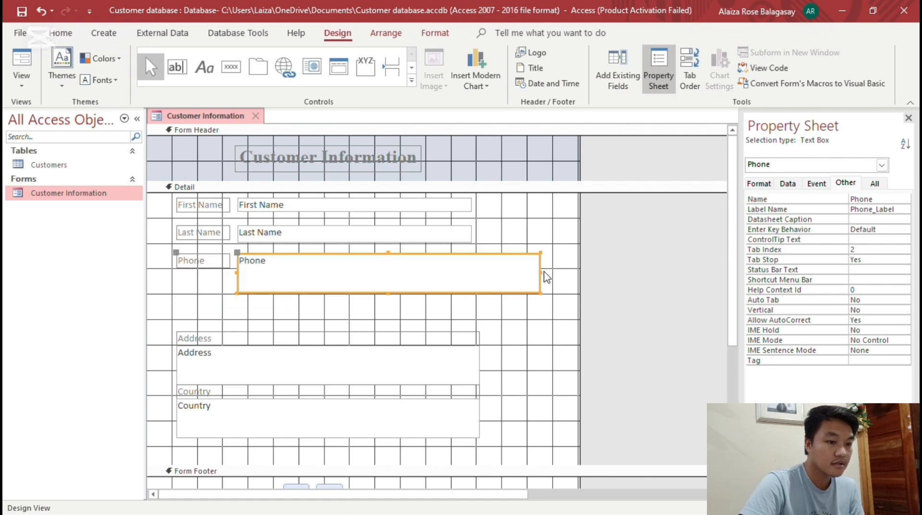
pyautogui.moveTo(542, 274); pyautogui.dragTo(471, 276)
pyautogui.moveTo(354, 291); pyautogui.dragTo(354, 264)
pyautogui.click(510, 297)
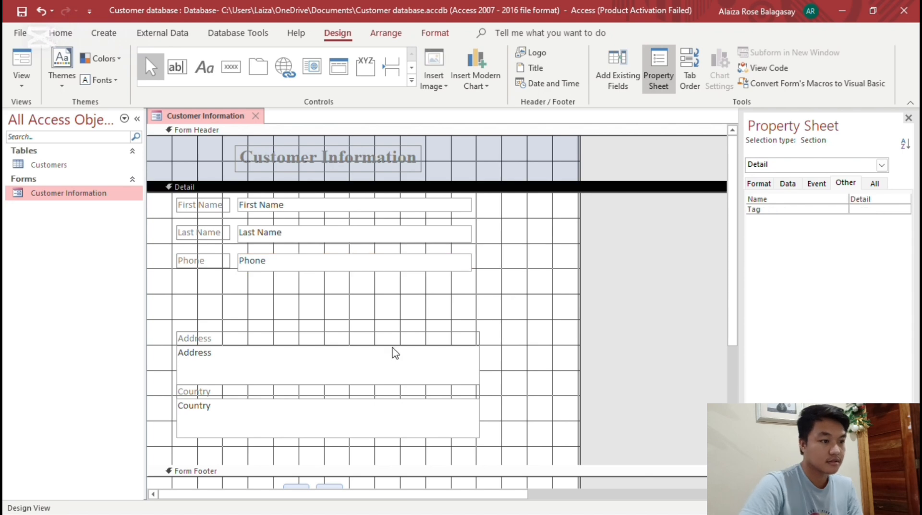
# Move the Address label and text box up under the Phone row, and shorten the label to match the labels above
pyautogui.click(262, 354)
pyautogui.click(261, 339)
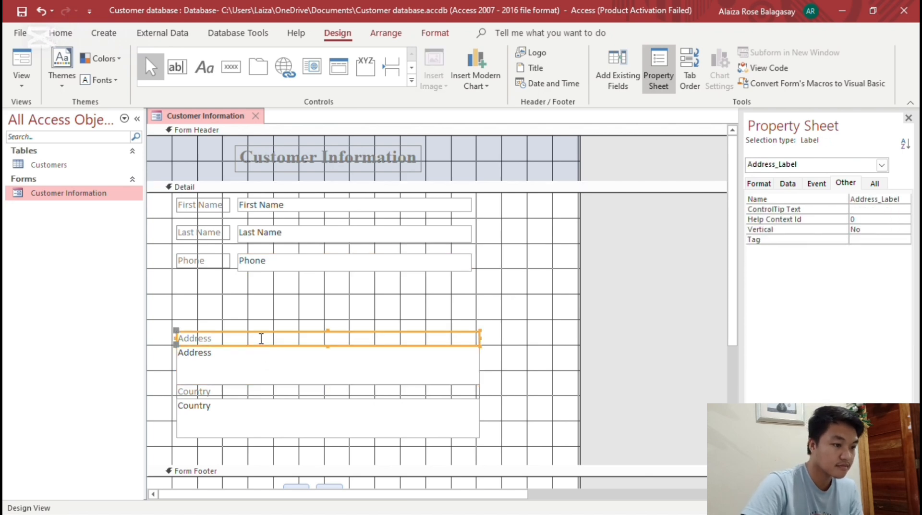
pyautogui.moveTo(262, 338); pyautogui.dragTo(261, 283)
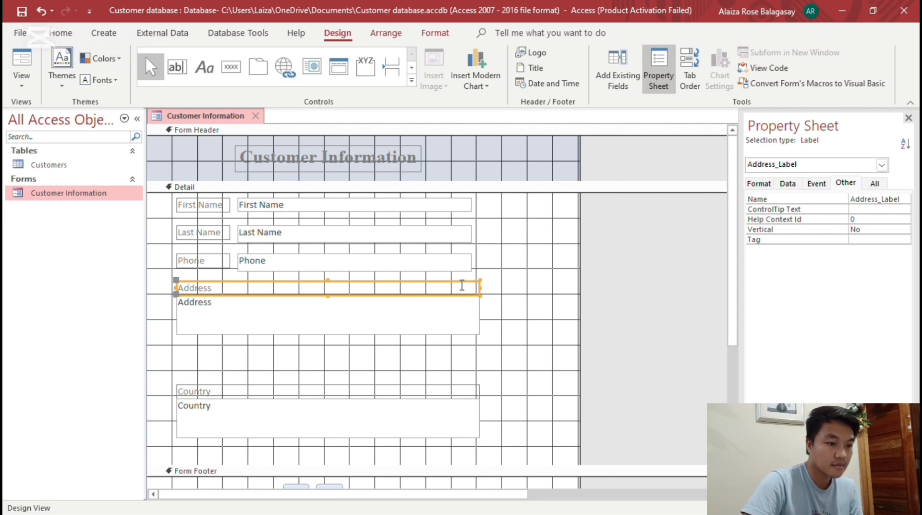
pyautogui.moveTo(477, 288); pyautogui.dragTo(231, 288)
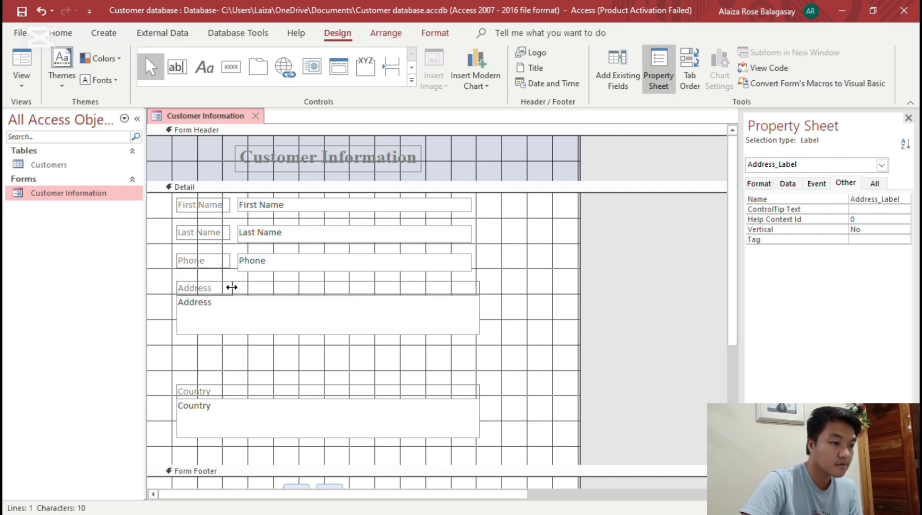
# Place the Address text box beside its label, narrow it to the Phone text box's width, and reduce its height to about two lines
pyautogui.click(233, 295)
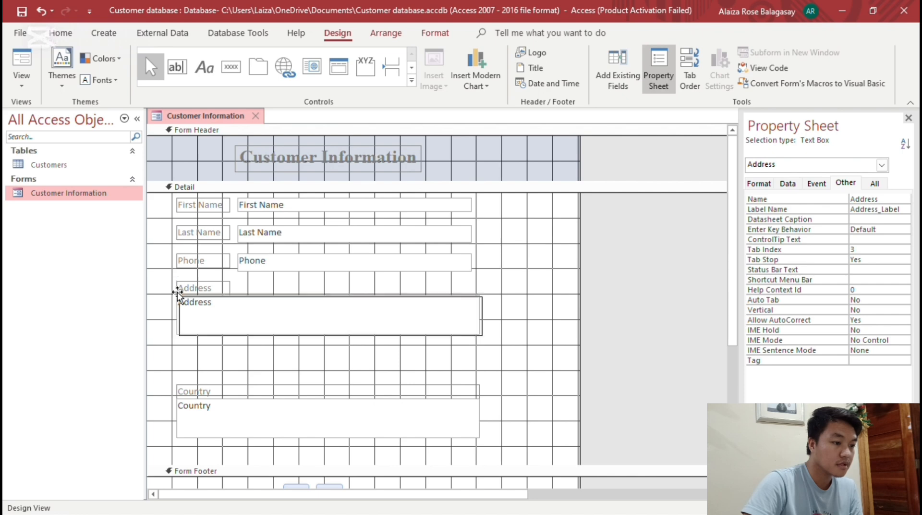
pyautogui.moveTo(233, 281); pyautogui.dragTo(240, 283)
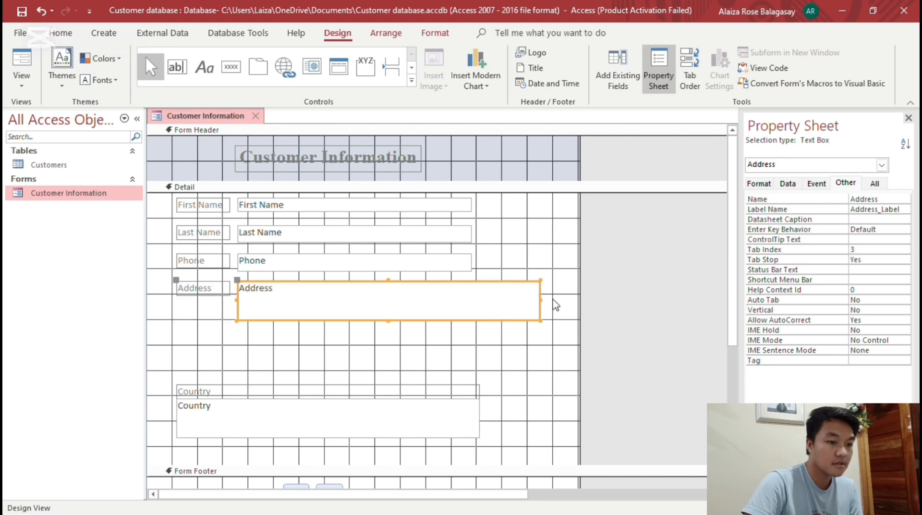
pyautogui.moveTo(541, 303); pyautogui.dragTo(472, 307)
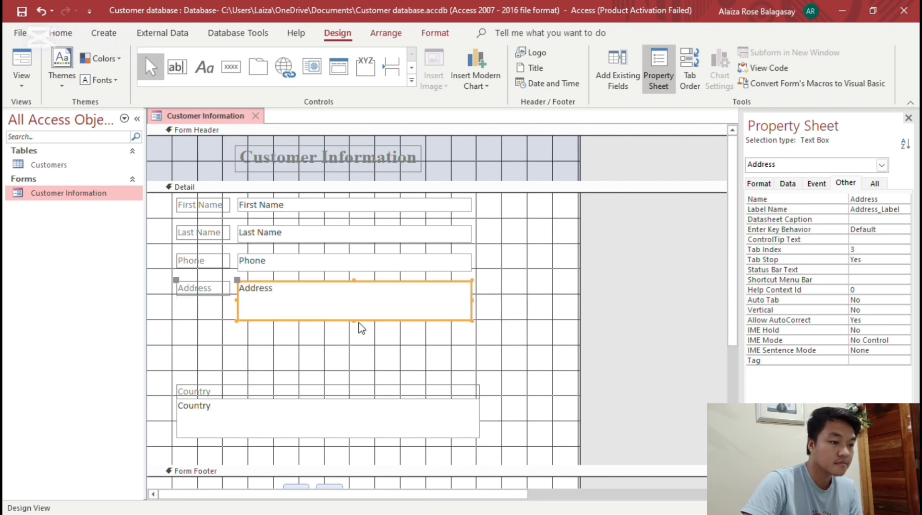
pyautogui.click(354, 318)
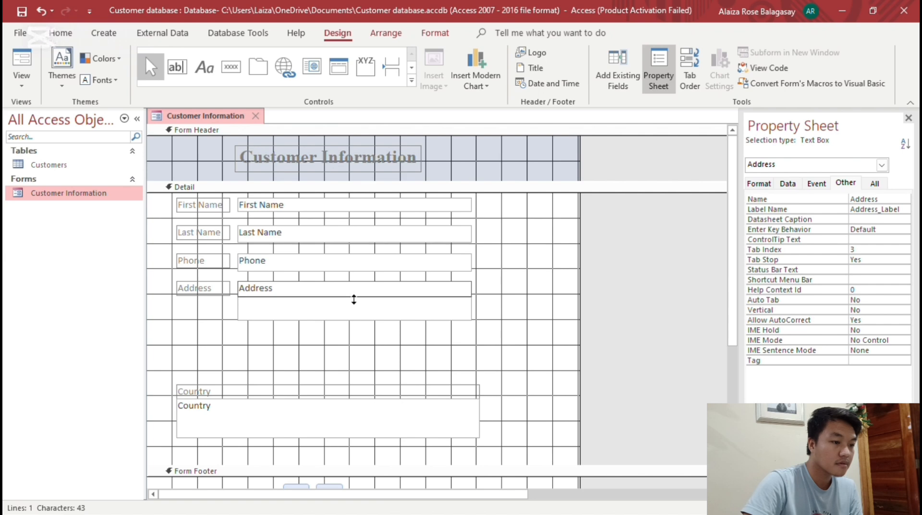
pyautogui.moveTo(354, 299); pyautogui.dragTo(358, 315)
pyautogui.click(590, 343)
pyautogui.click(401, 289)
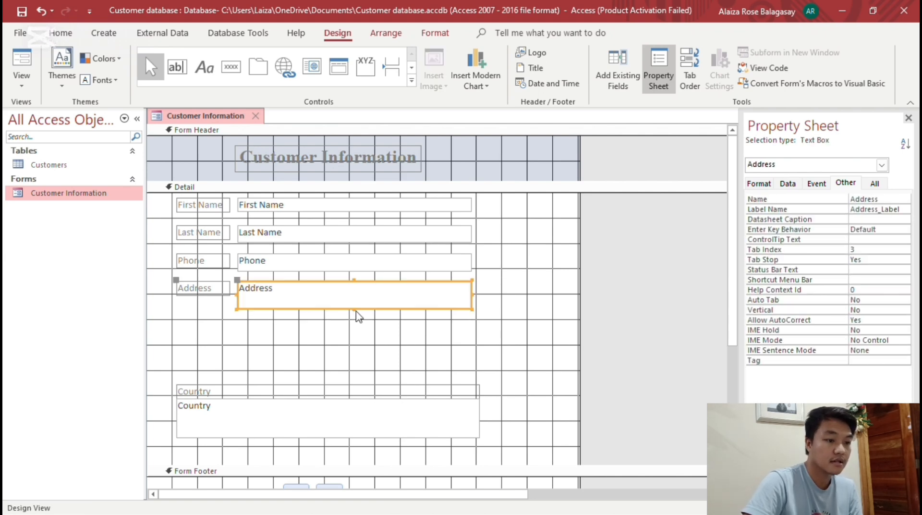
pyautogui.click(484, 335)
# Move the Country label and text box up below the Address row, aligned with the other labels, and shorten the label to match them
pyautogui.click(276, 408)
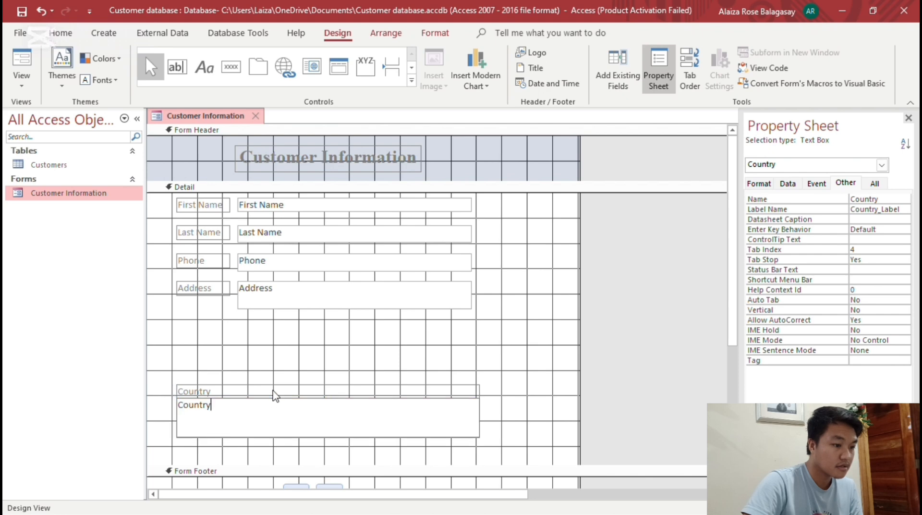
pyautogui.click(273, 390)
pyautogui.moveTo(273, 387); pyautogui.dragTo(272, 325)
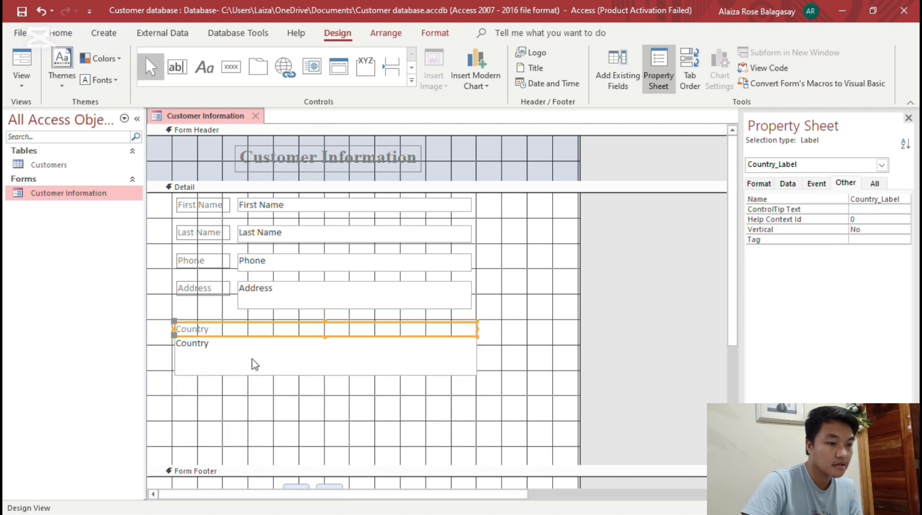
pyautogui.moveTo(210, 322); pyautogui.dragTo(215, 325)
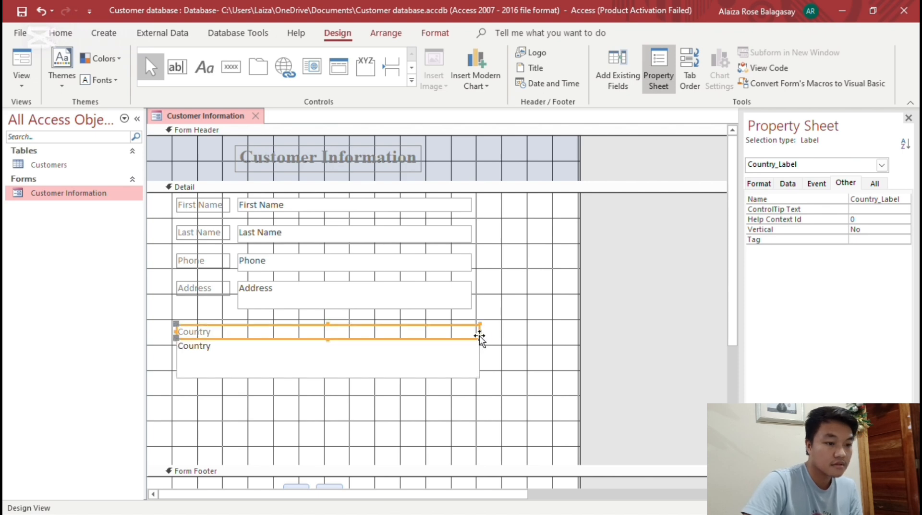
pyautogui.click(426, 330)
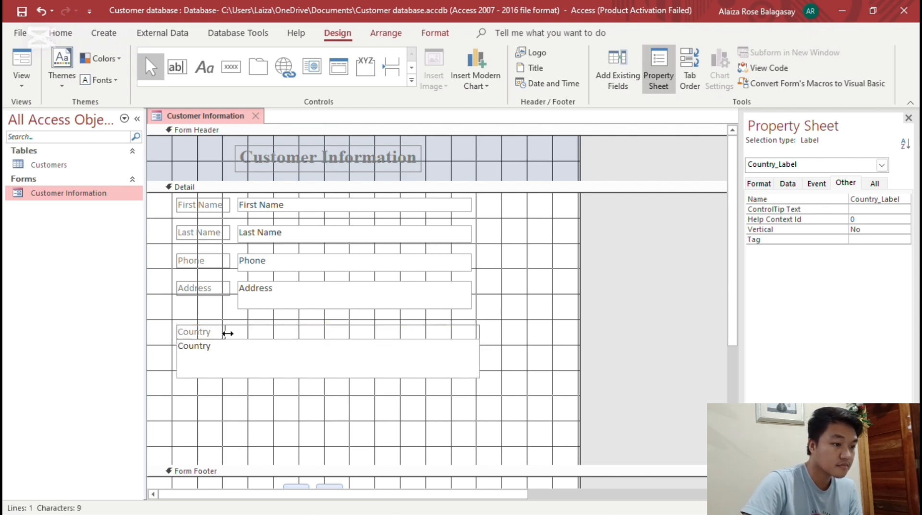
# Place the Country text box beside its label, matching the Address text box in width and reduced to about one line high
pyautogui.moveTo(178, 342); pyautogui.dragTo(239, 327)
pyautogui.moveTo(543, 343); pyautogui.dragTo(472, 344)
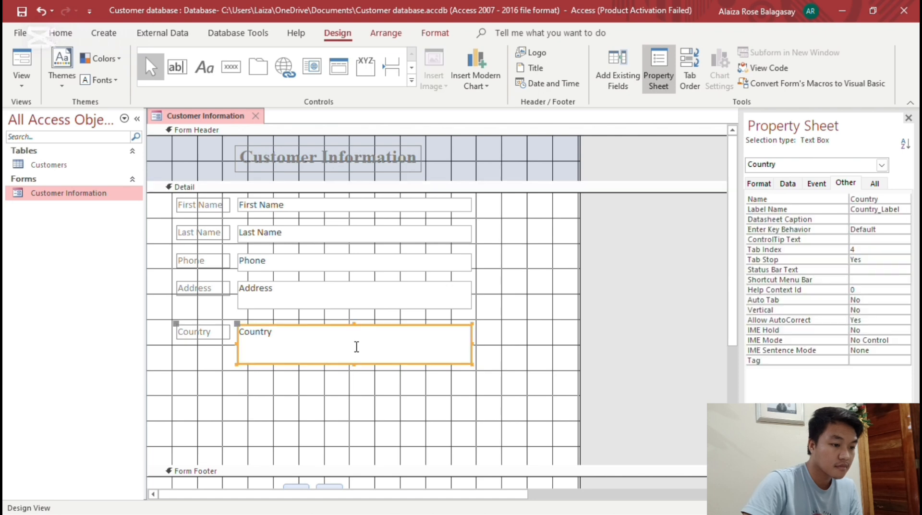
pyautogui.moveTo(354, 364)
pyautogui.mouseDown()
pyautogui.moveTo(354, 338)
pyautogui.moveTo(354, 345)
pyautogui.mouseUp()
pyautogui.click(633, 353)
# Reduce the height of the Detail section so the Form Footer starts just below the Country row
pyautogui.scroll(-1, 389, 394)
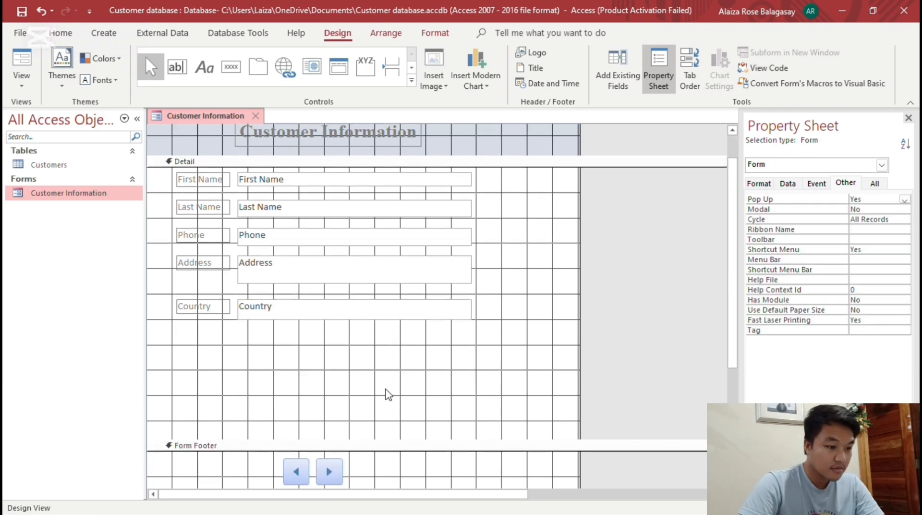
pyautogui.click(320, 450)
pyautogui.click(549, 368)
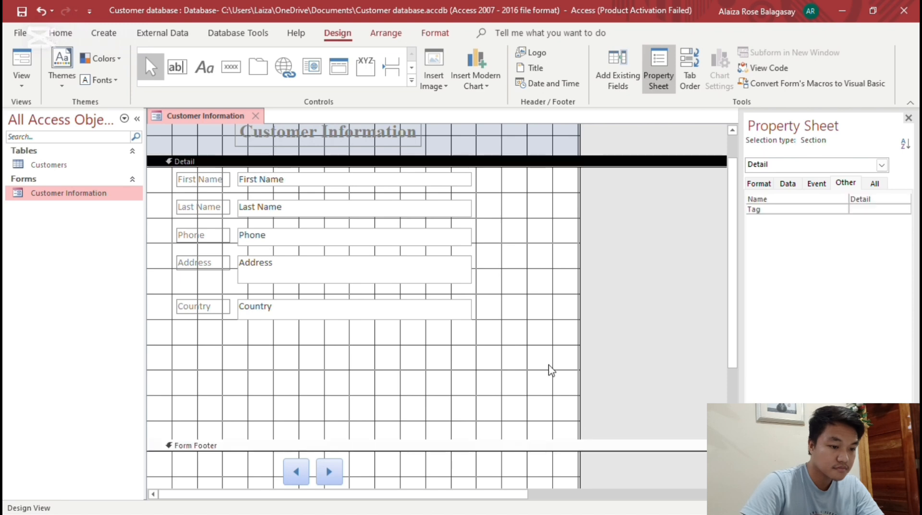
pyautogui.moveTo(518, 440); pyautogui.dragTo(512, 324)
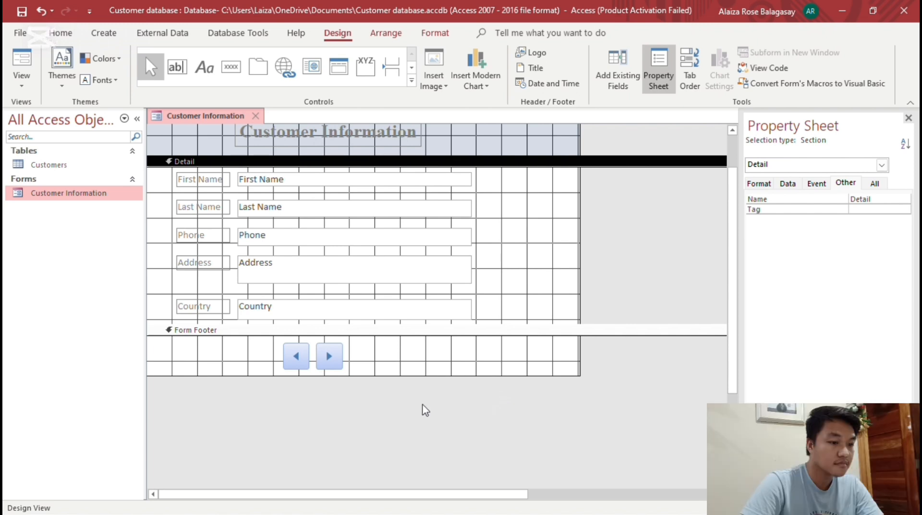
pyautogui.click(371, 385)
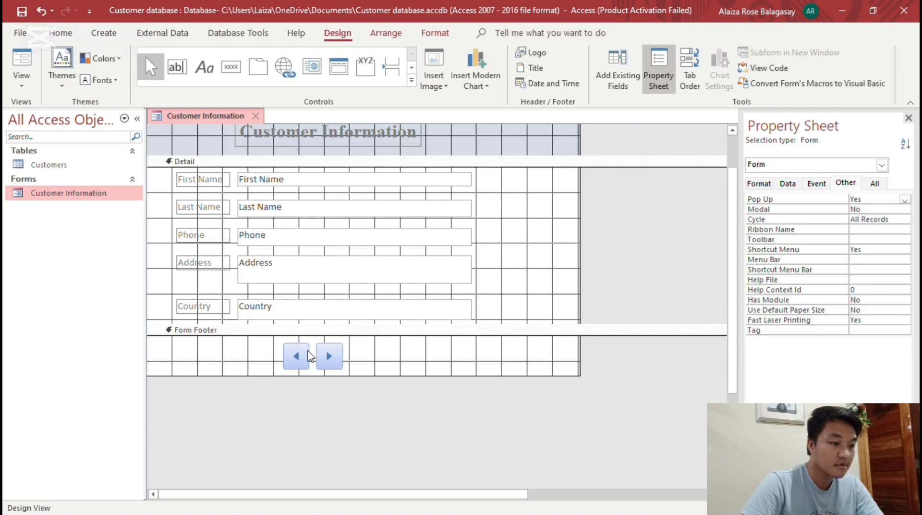
# Move both record navigation buttons together slightly right in the Form Footer, and narrow the form to just beyond the text boxes
pyautogui.click(298, 355)
pyautogui.click(265, 355)
pyautogui.moveTo(264, 355); pyautogui.dragTo(340, 356)
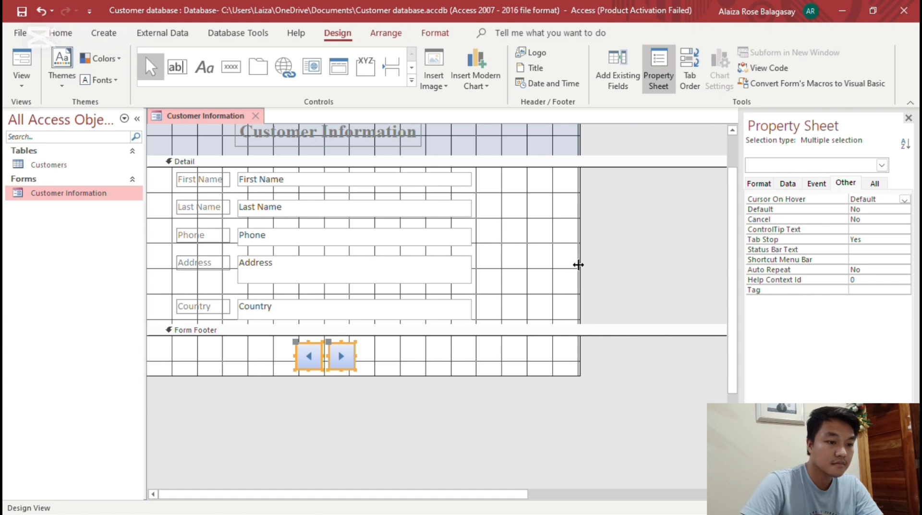
pyautogui.moveTo(579, 265); pyautogui.dragTo(503, 267)
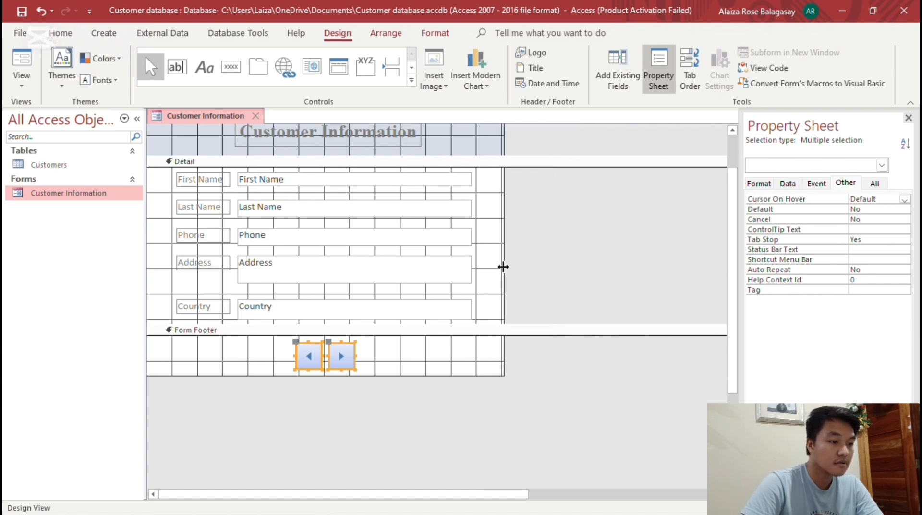
pyautogui.click(552, 285)
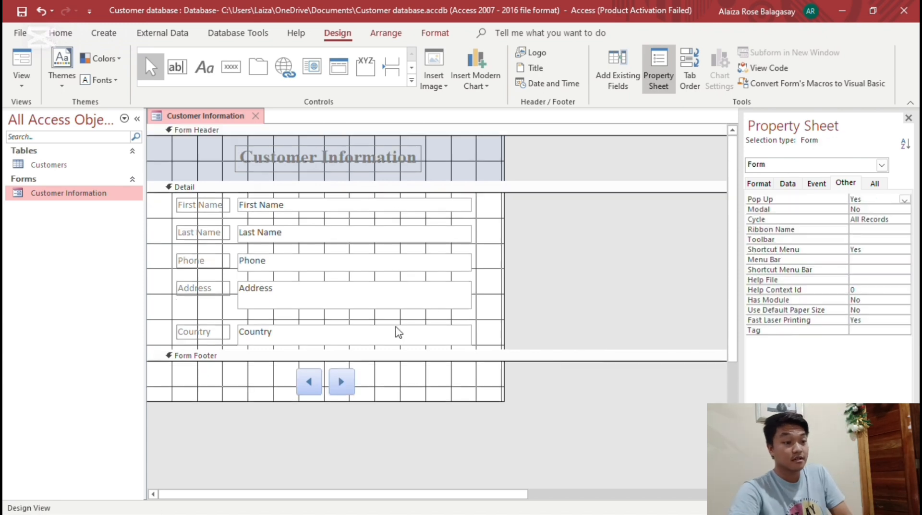
# Set the font of all labels and text boxes in the Detail section to Times New Roman
pyautogui.moveTo(156, 201); pyautogui.dragTo(363, 337)
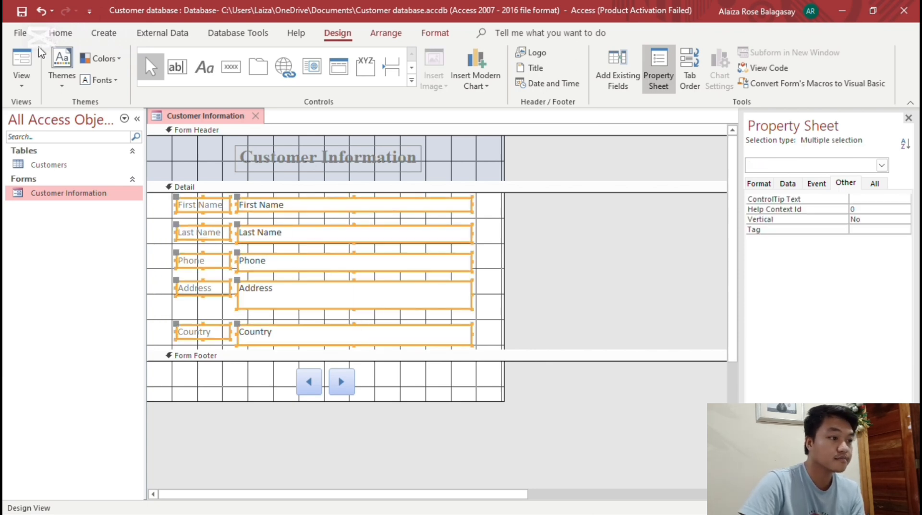
pyautogui.click(57, 33)
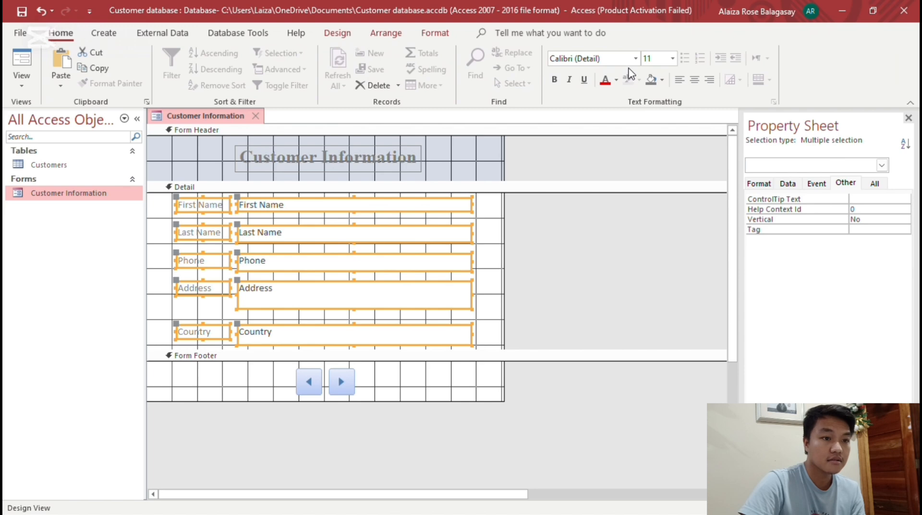
pyautogui.click(616, 57)
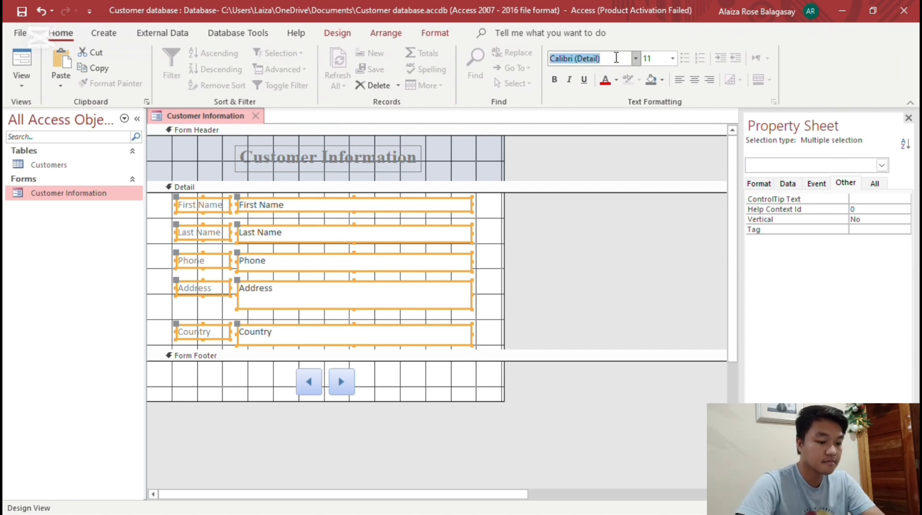
pyautogui.write('Times New Roman')
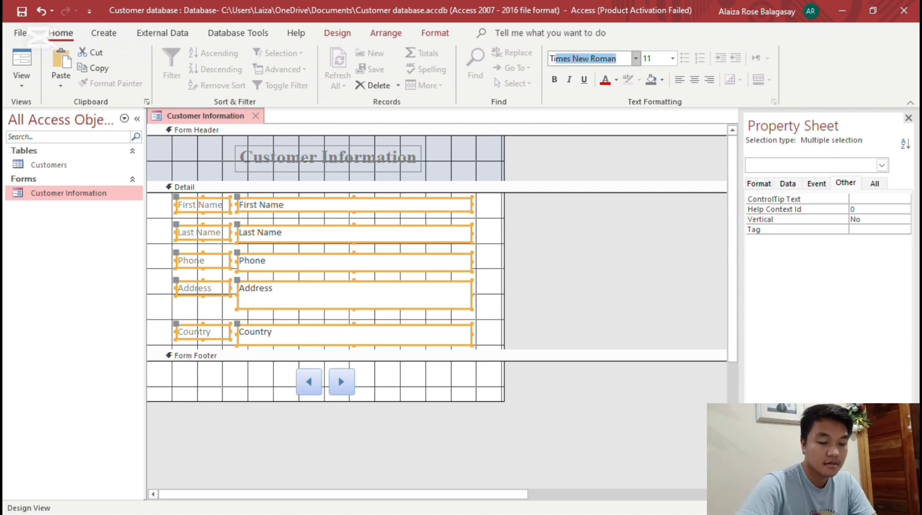
pyautogui.press('Return')
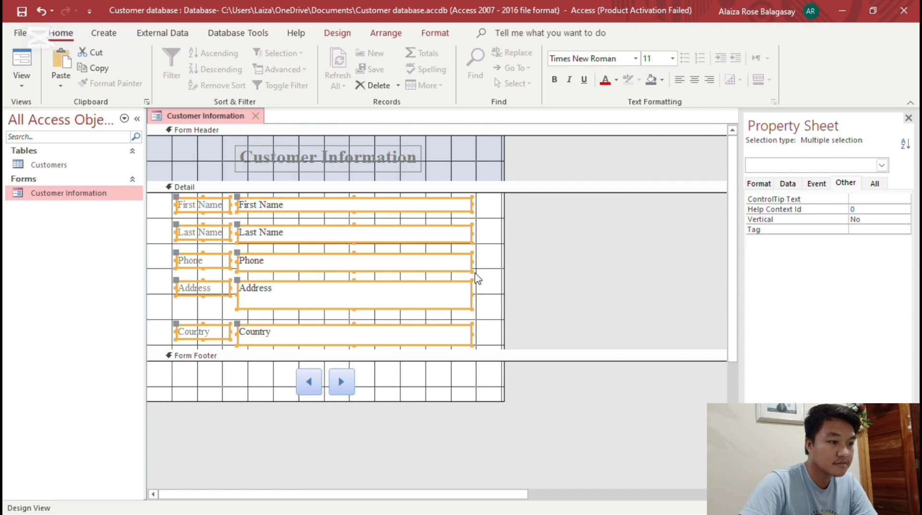
pyautogui.click(596, 303)
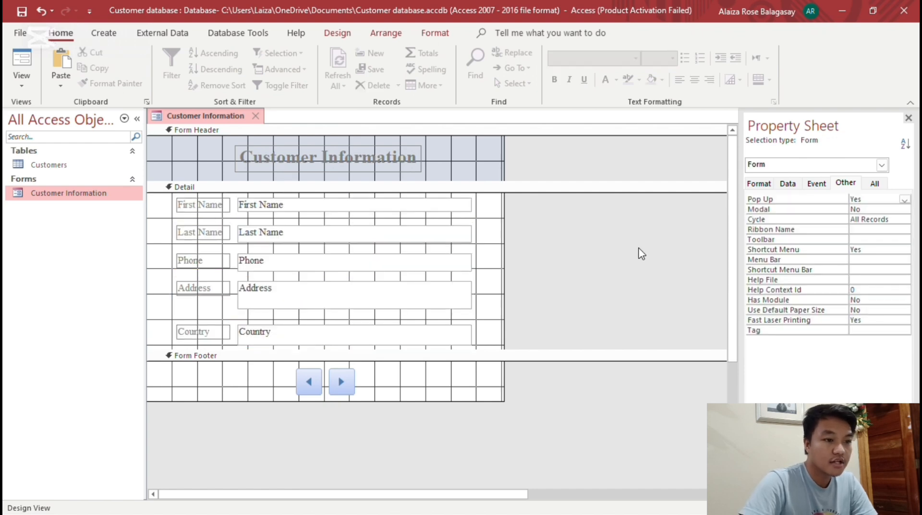
# Fill the Form Header background with the standard light green
pyautogui.click(480, 198)
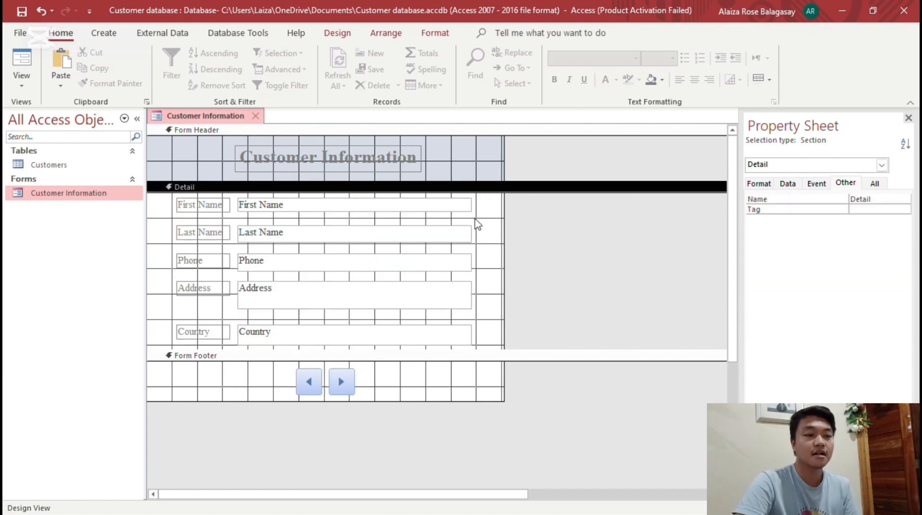
pyautogui.click(483, 172)
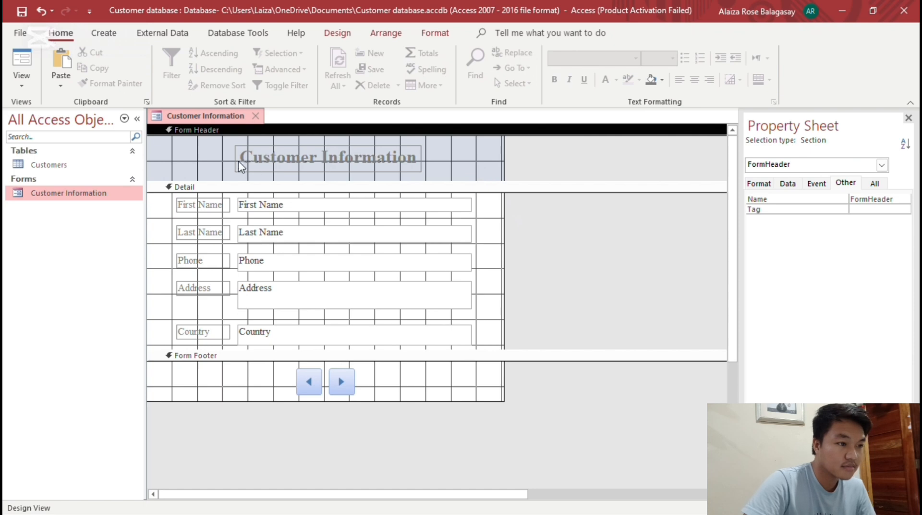
pyautogui.rightClick(442, 162)
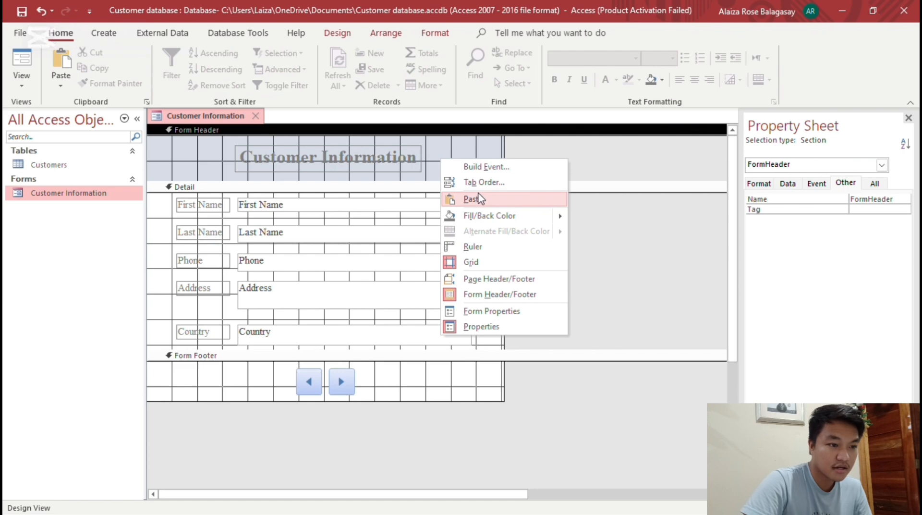
pyautogui.rightClick(462, 151)
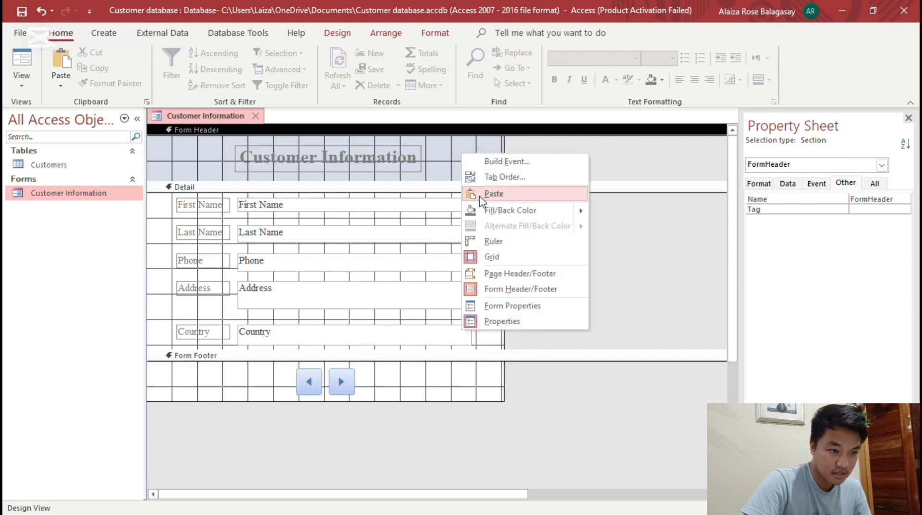
pyautogui.moveTo(485, 210)
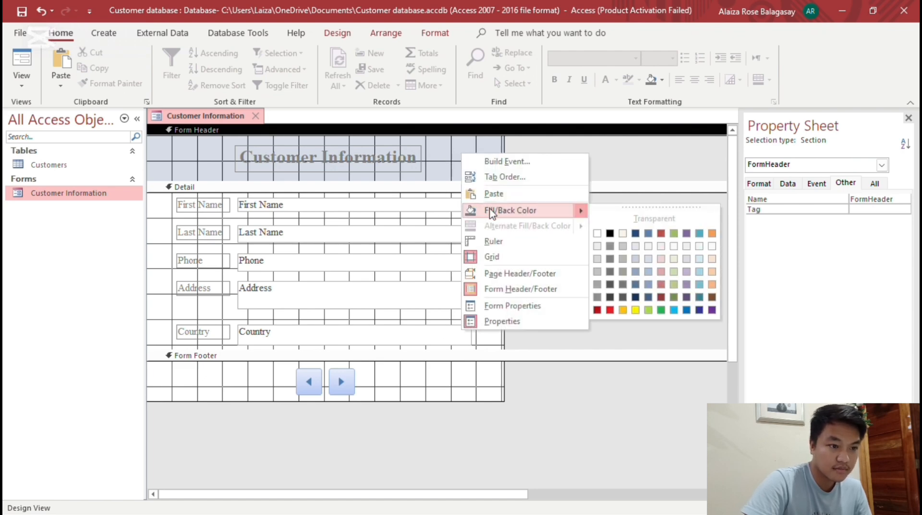
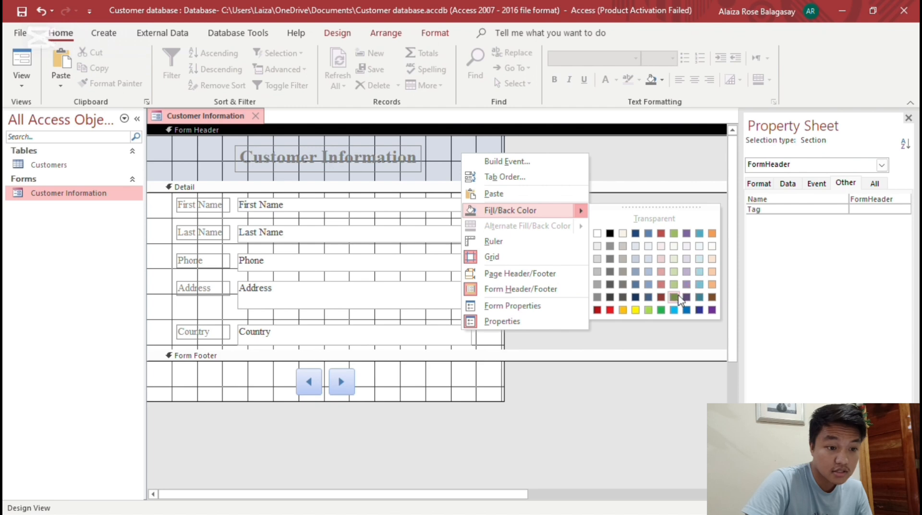
pyautogui.click(651, 310)
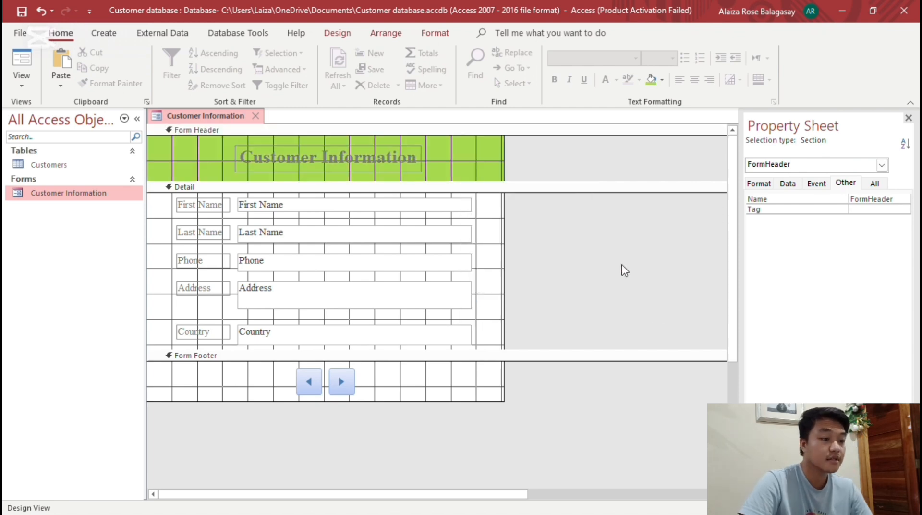
pyautogui.click(605, 302)
# Fill the Form Footer background with the same light green as the Form Header
pyautogui.rightClick(185, 389)
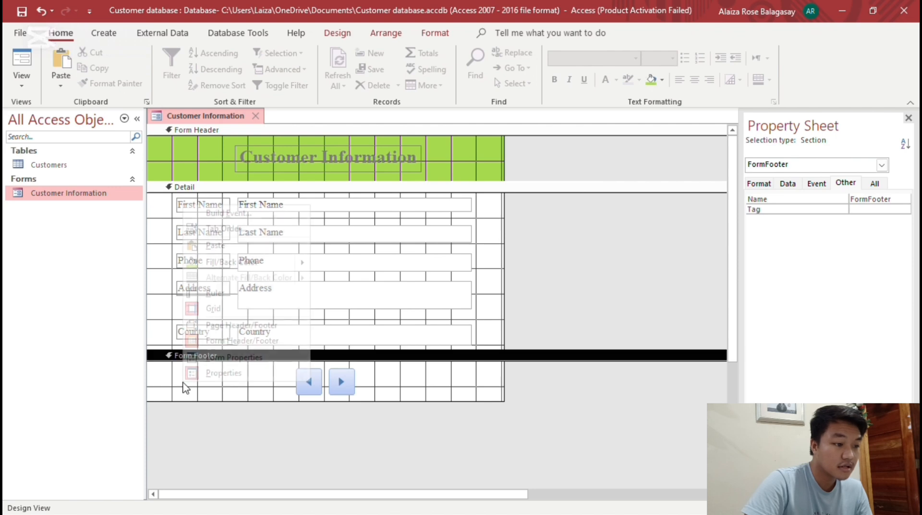
pyautogui.moveTo(206, 265)
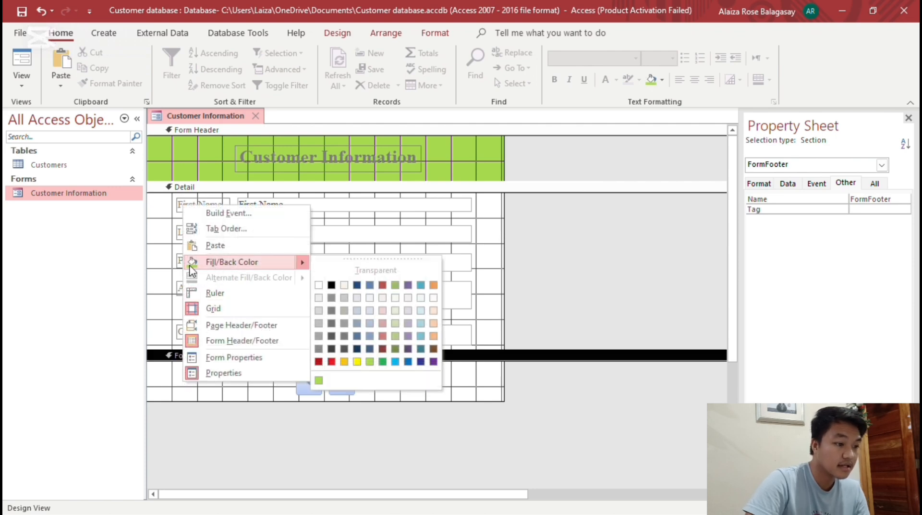
pyautogui.click(357, 297)
pyautogui.click(690, 389)
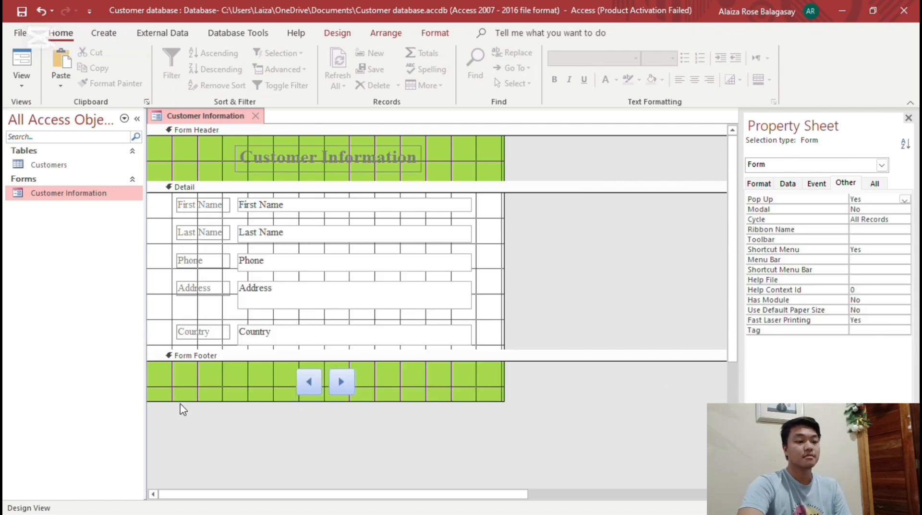
# Fill both record navigation buttons in the Form Footer with yellow
pyautogui.moveTo(285, 374); pyautogui.dragTo(376, 384)
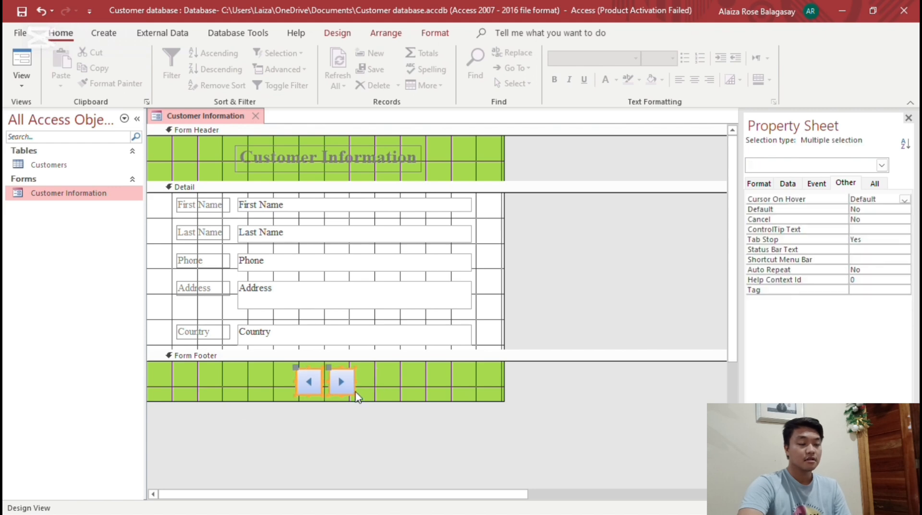
pyautogui.rightClick(344, 381)
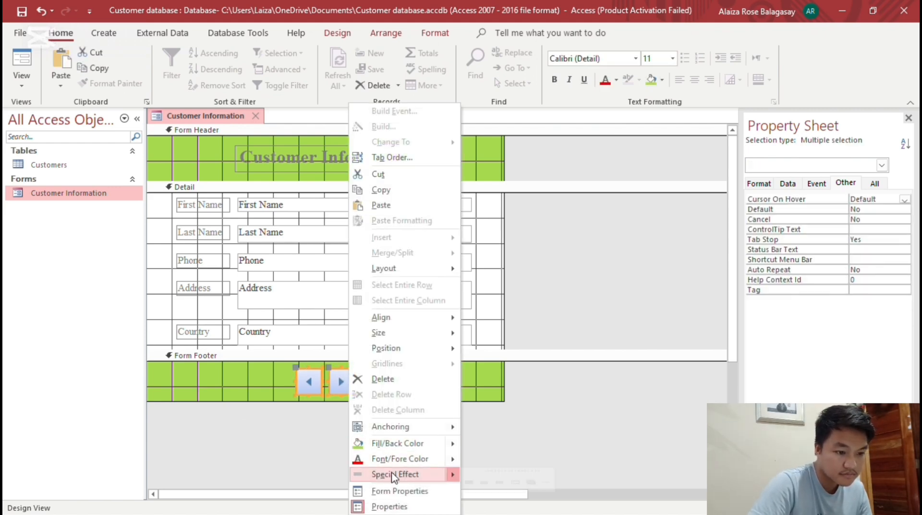
pyautogui.moveTo(395, 476)
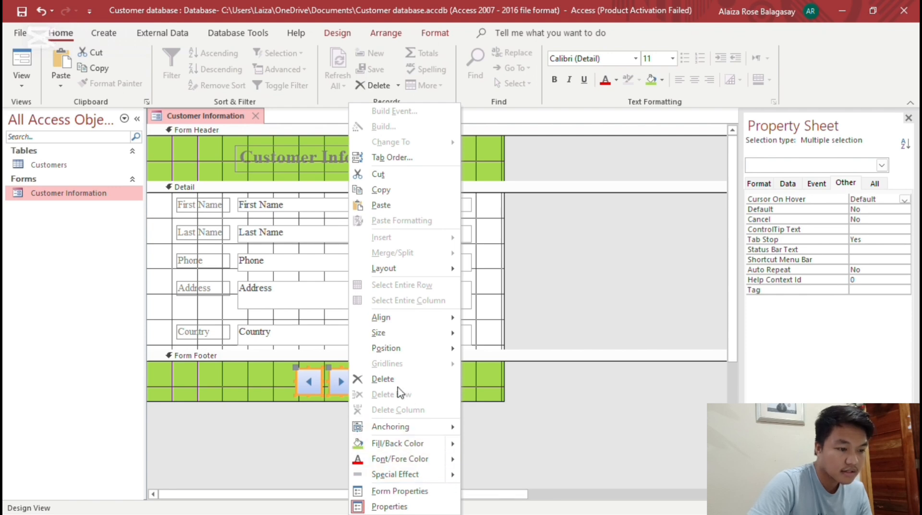
pyautogui.moveTo(443, 451)
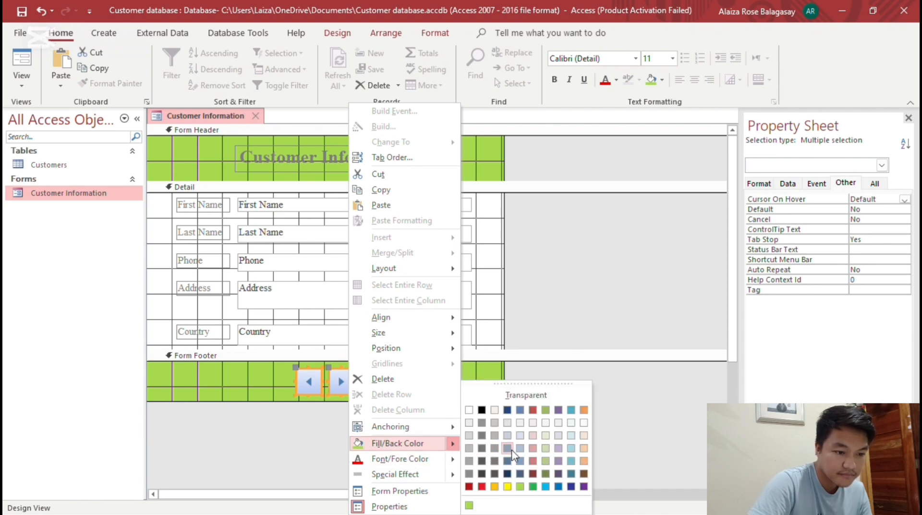
pyautogui.click(507, 486)
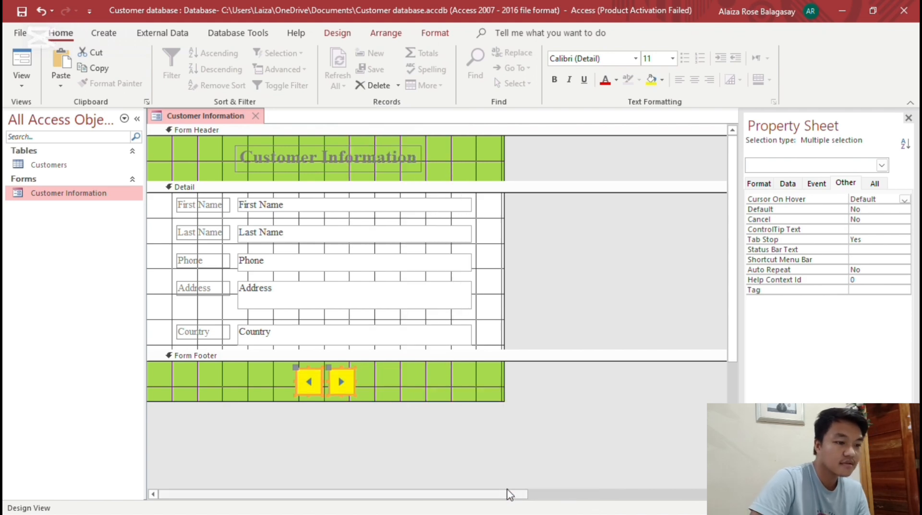
pyautogui.click(532, 449)
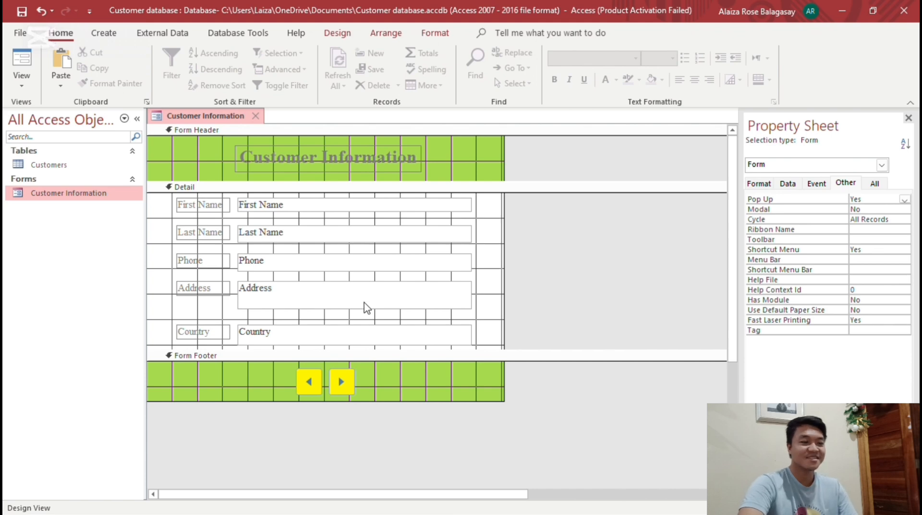
# Change the fill of both record navigation buttons to the standard blue
pyautogui.moveTo(284, 372); pyautogui.dragTo(382, 383)
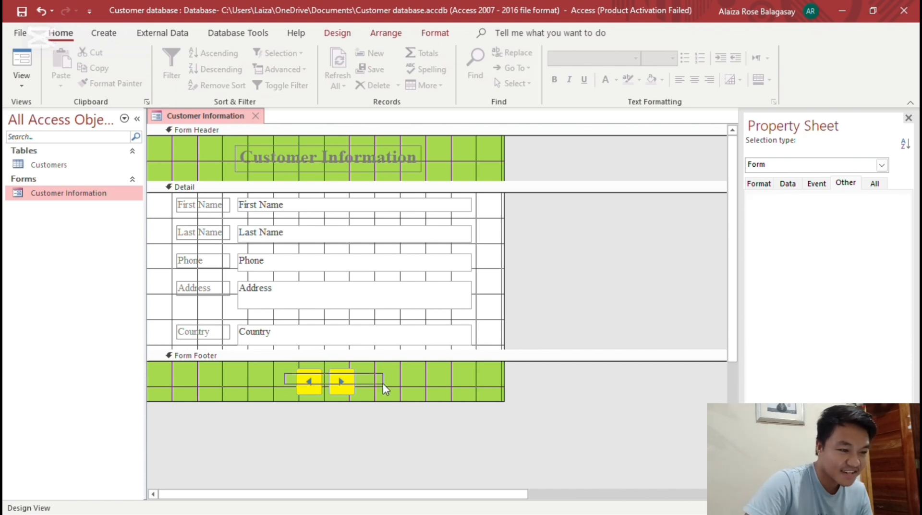
pyautogui.rightClick(331, 388)
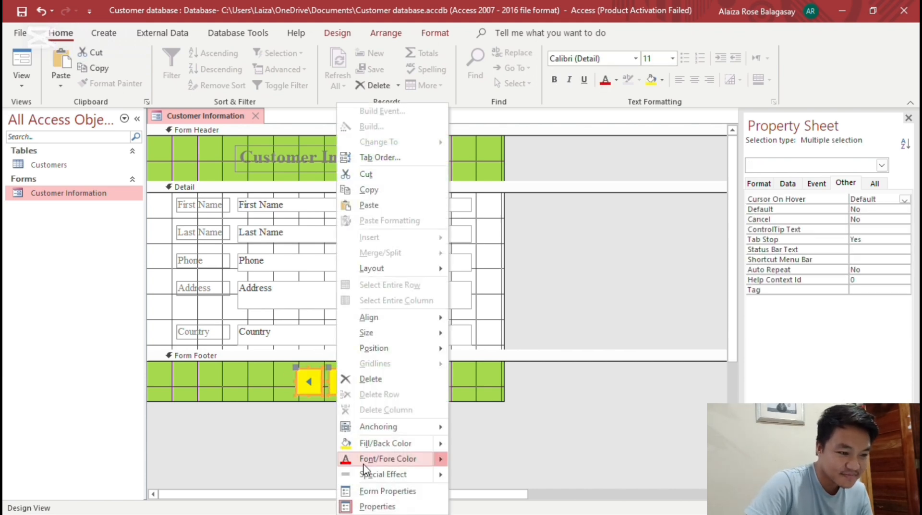
pyautogui.moveTo(387, 444)
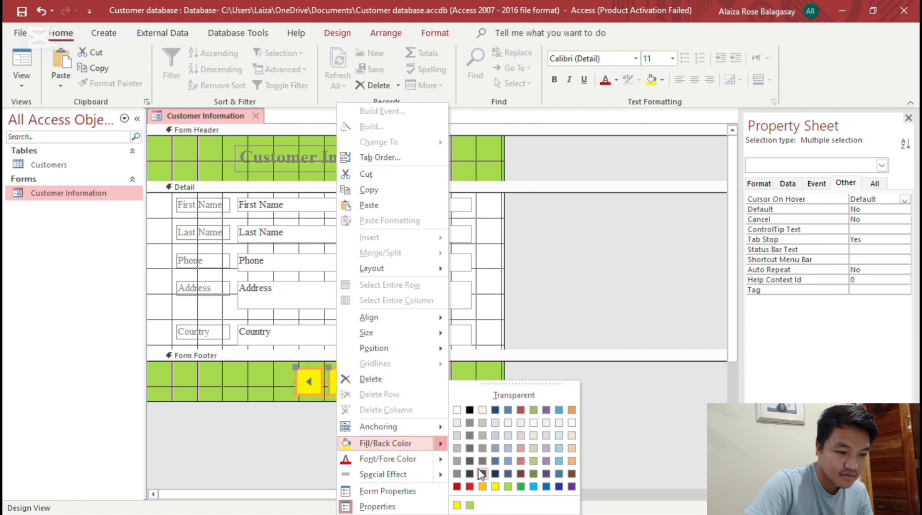
pyautogui.click(546, 487)
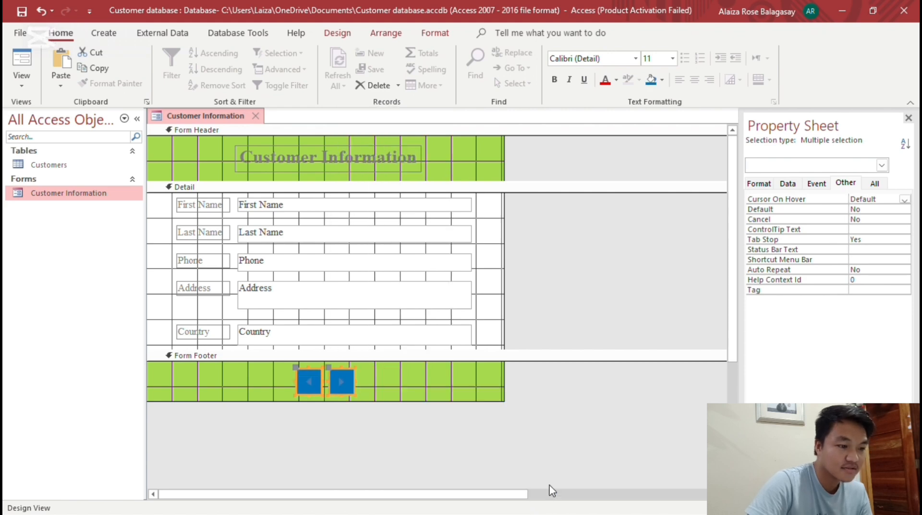
# Change the fill of both record navigation buttons to a pale olive green
pyautogui.rightClick(332, 378)
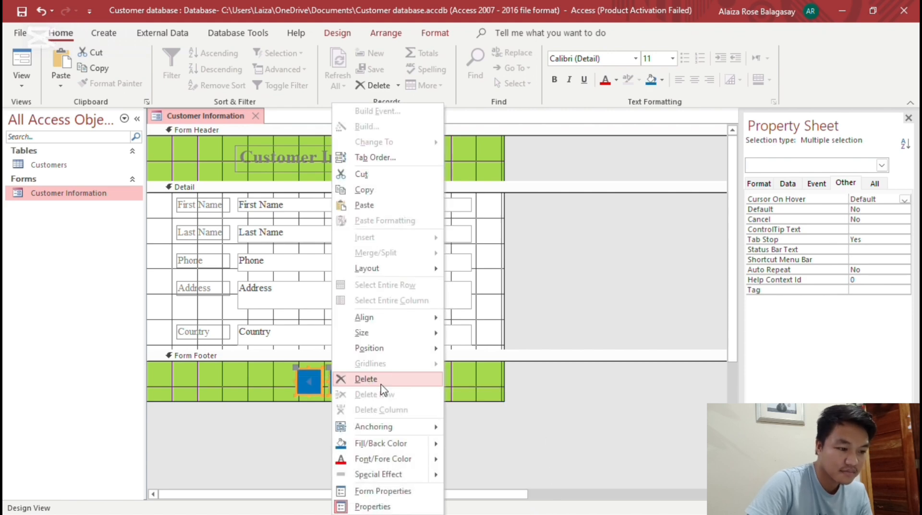
pyautogui.moveTo(403, 444)
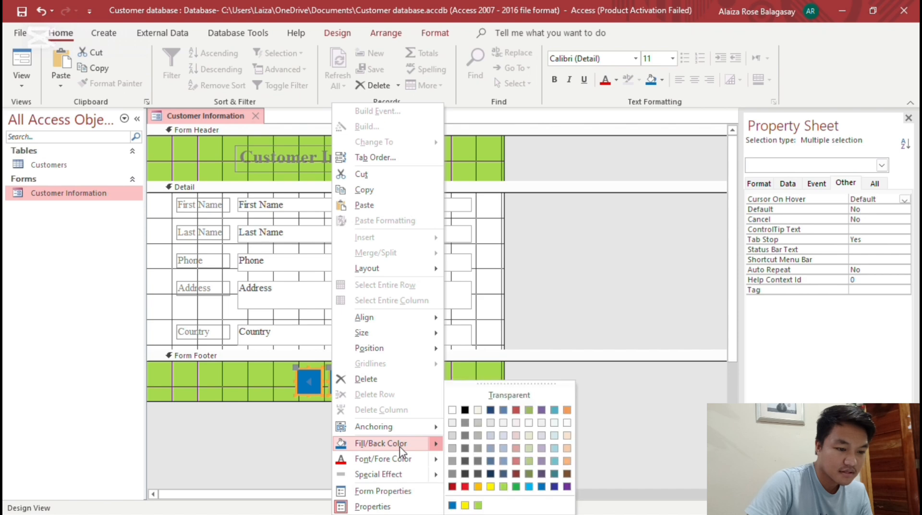
pyautogui.click(530, 461)
pyautogui.click(528, 454)
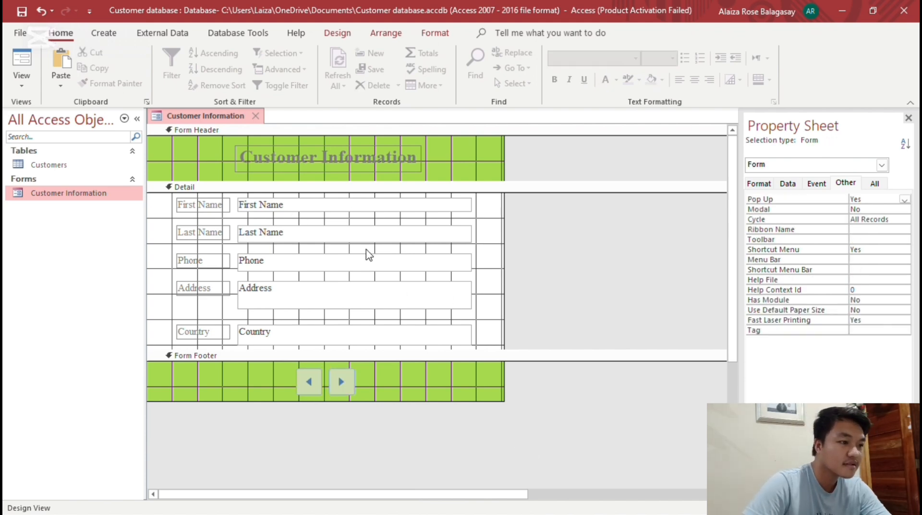
# Fill the Detail section background with the same pale olive green as the navigation buttons
pyautogui.click(165, 224)
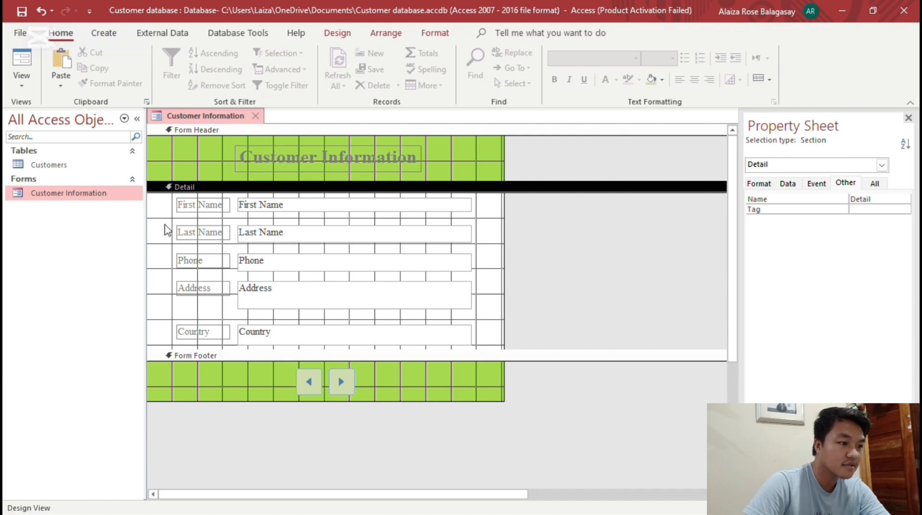
pyautogui.rightClick(166, 229)
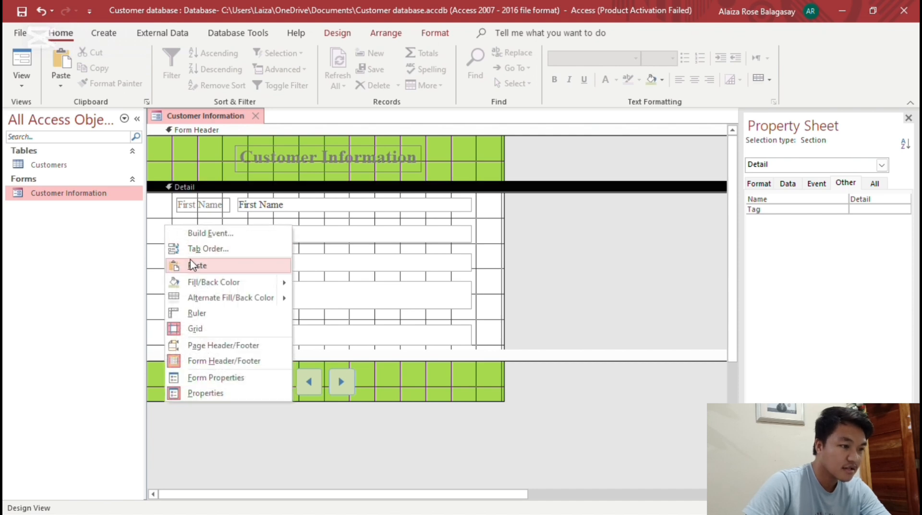
pyautogui.moveTo(173, 285)
pyautogui.click(377, 331)
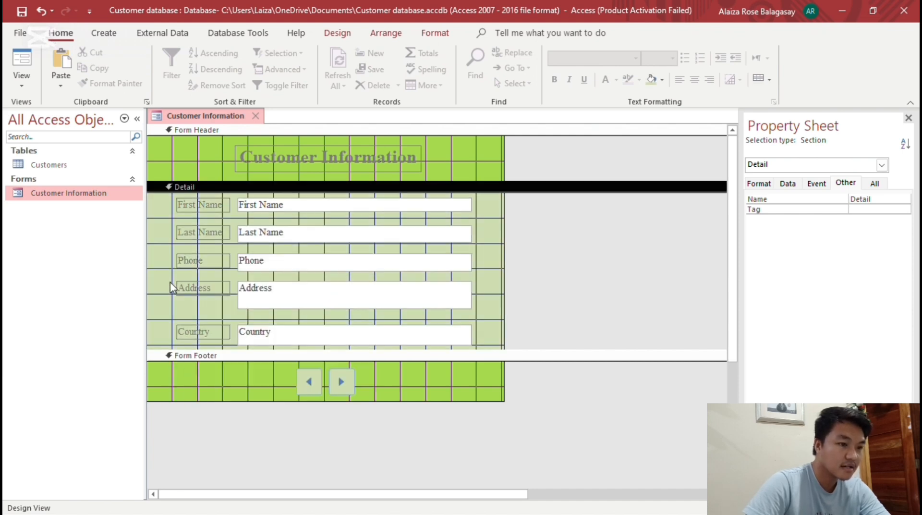
pyautogui.click(627, 293)
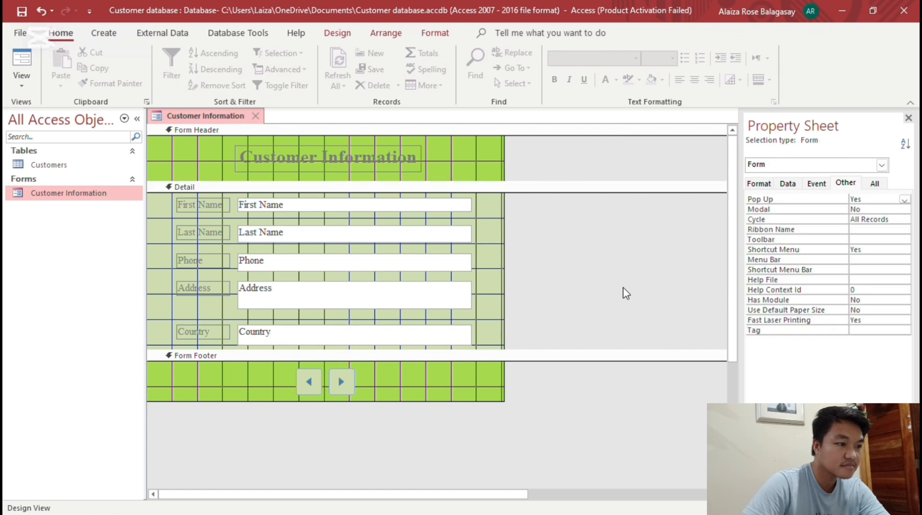
pyautogui.click(590, 307)
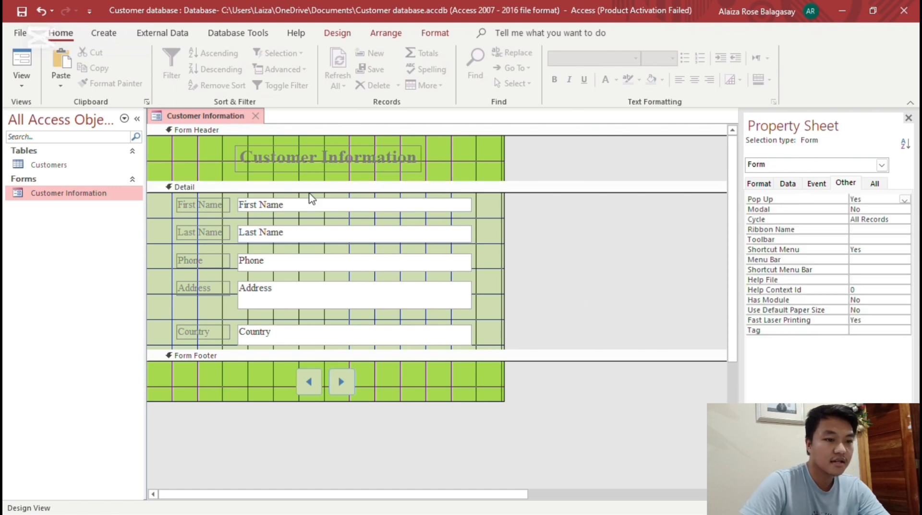
pyautogui.click(541, 273)
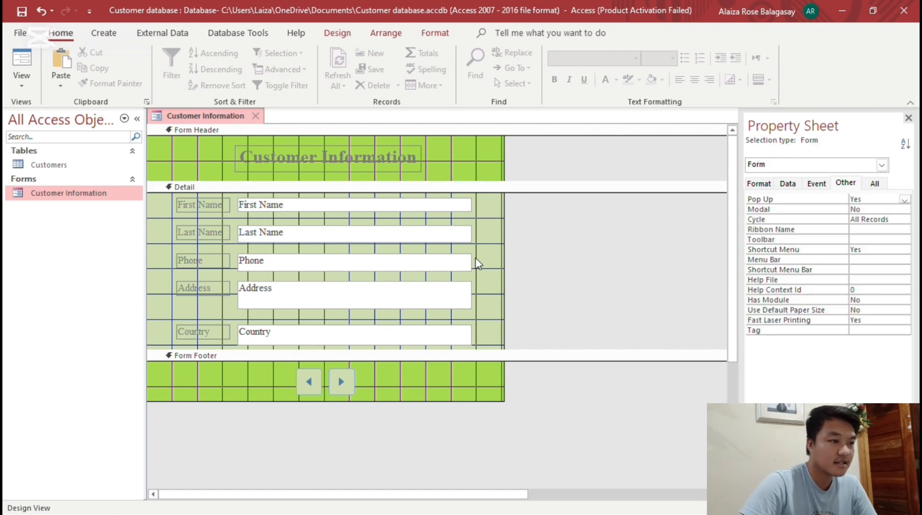
# Save the design changes to the Customer Information form and close it
pyautogui.rightClick(231, 117)
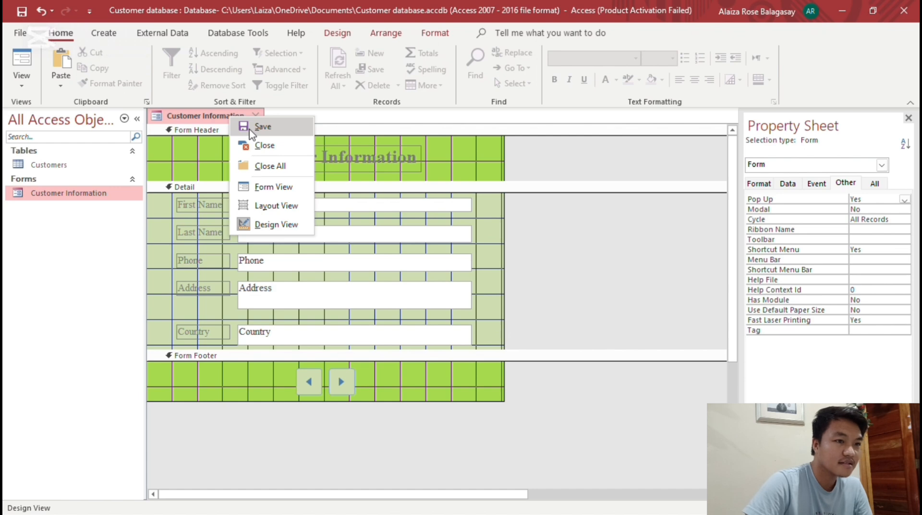
pyautogui.click(250, 129)
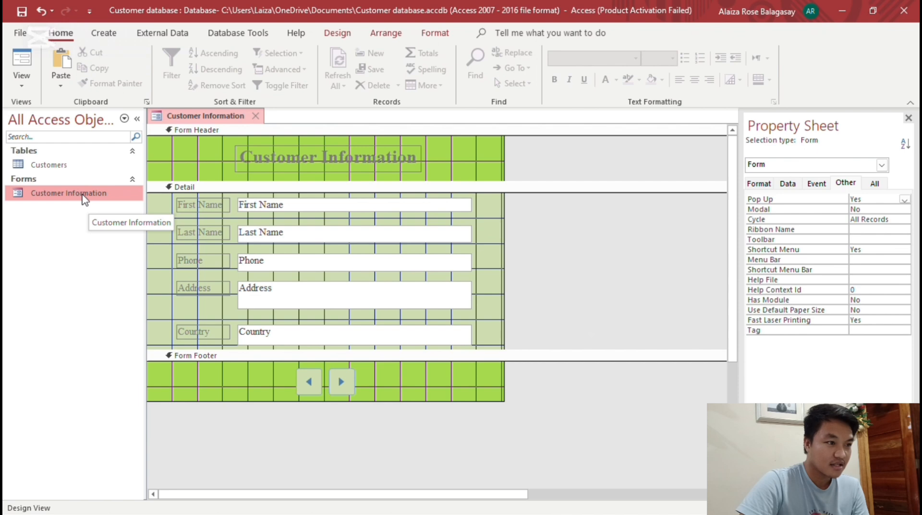
pyautogui.click(251, 120)
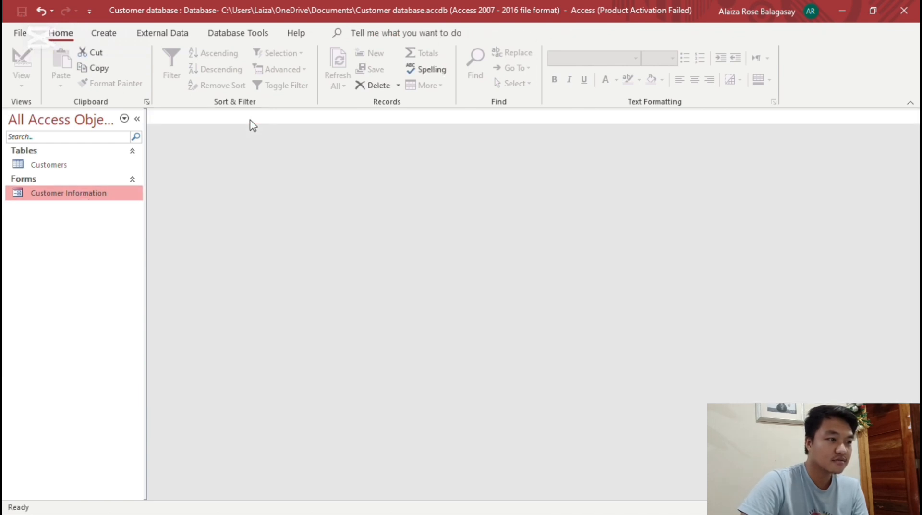
# Open the Customer Information form and test both record navigation controls, ending on a new blank record
pyautogui.rightClick(85, 205)
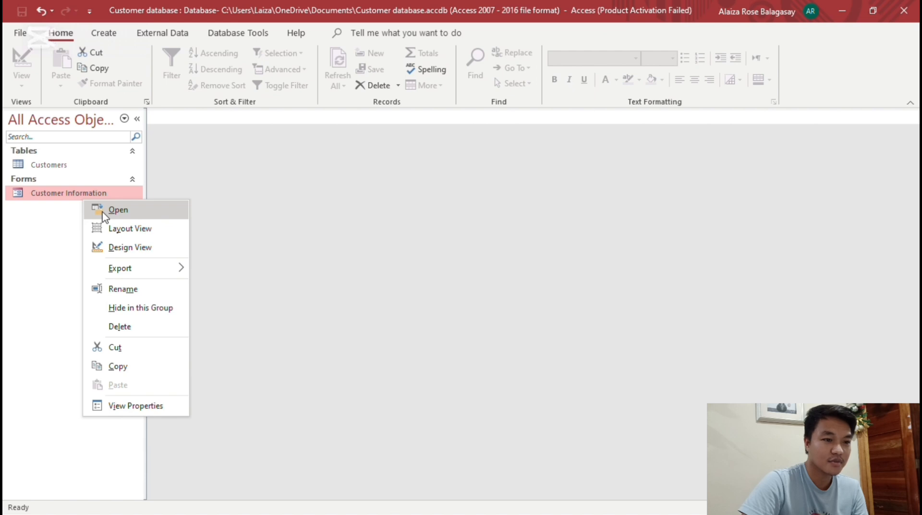
pyautogui.click(103, 214)
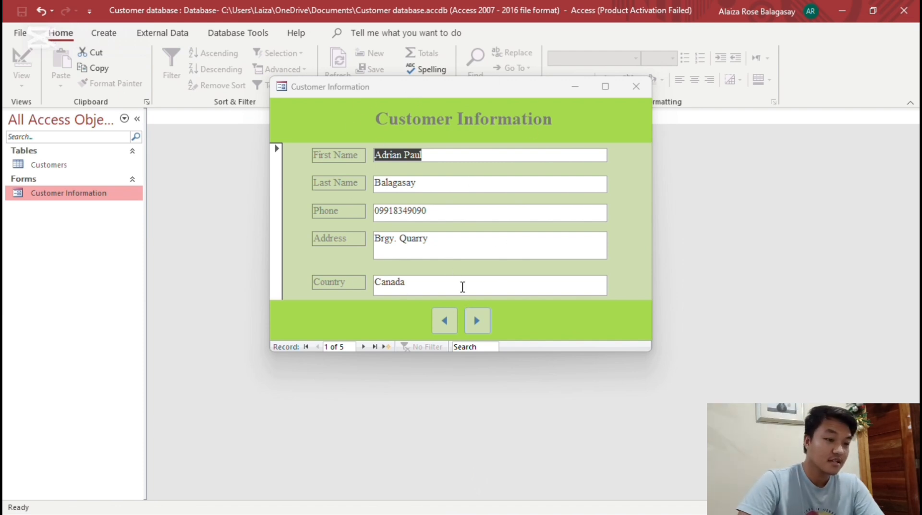
pyautogui.click(478, 321)
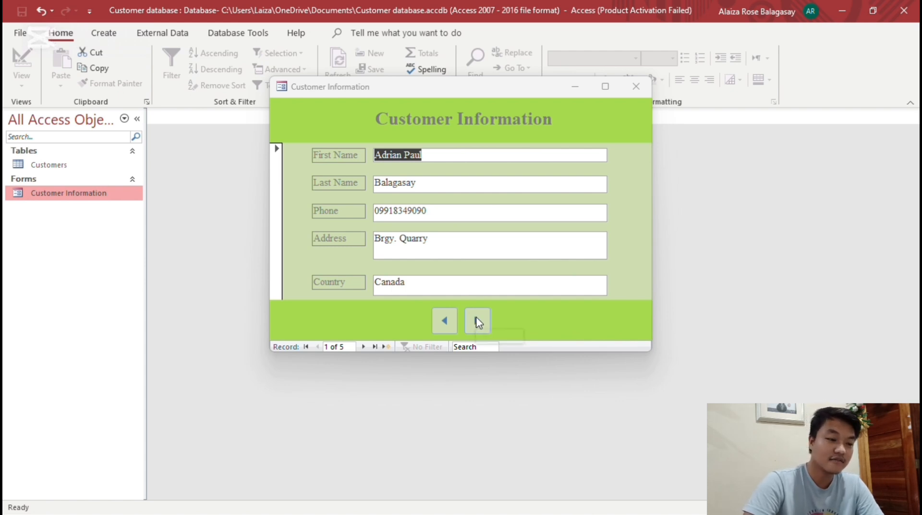
pyautogui.click(477, 320)
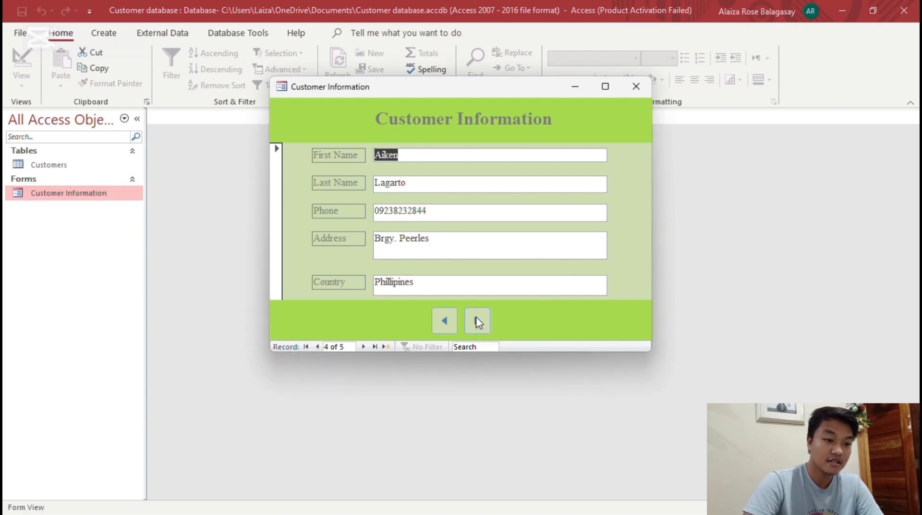
pyautogui.click(477, 321)
pyautogui.click(477, 321)
pyautogui.click(476, 321)
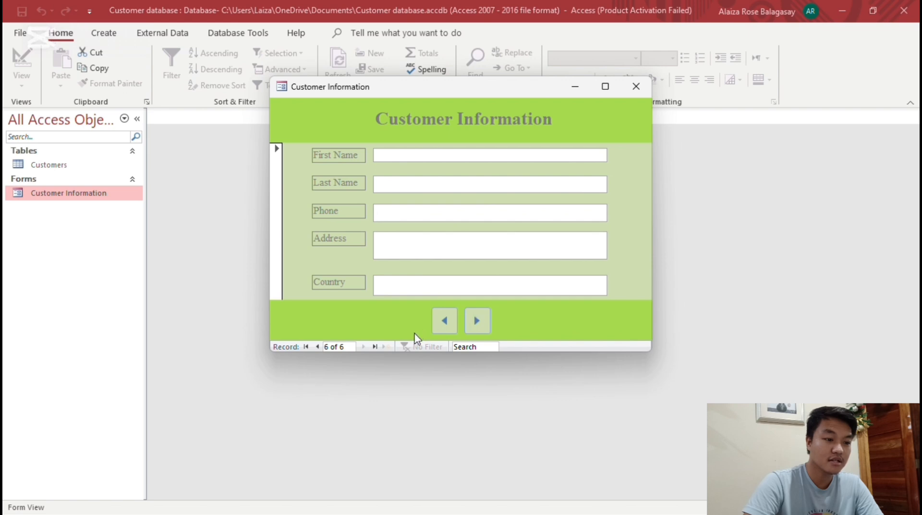
pyautogui.click(443, 327)
pyautogui.click(477, 320)
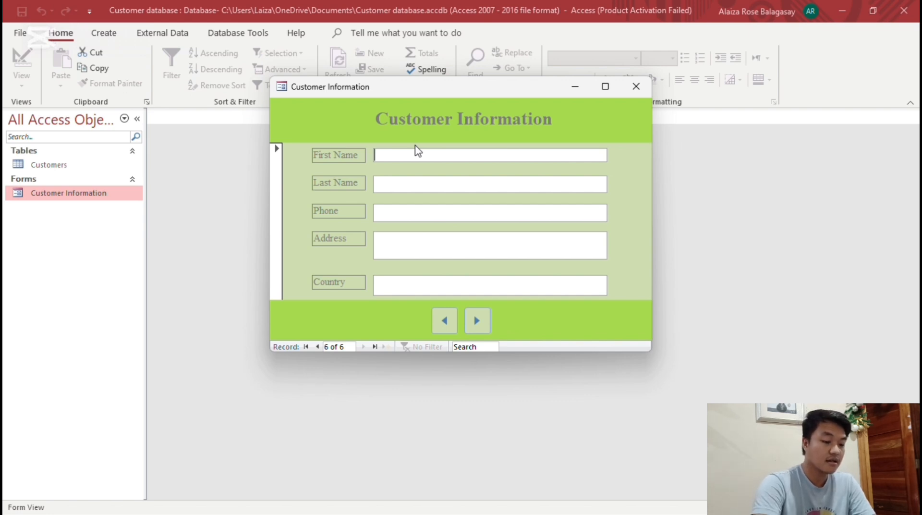
# Enter the customer's first name and last name in the new record, with the last name capitalized
pyautogui.write('cyr')
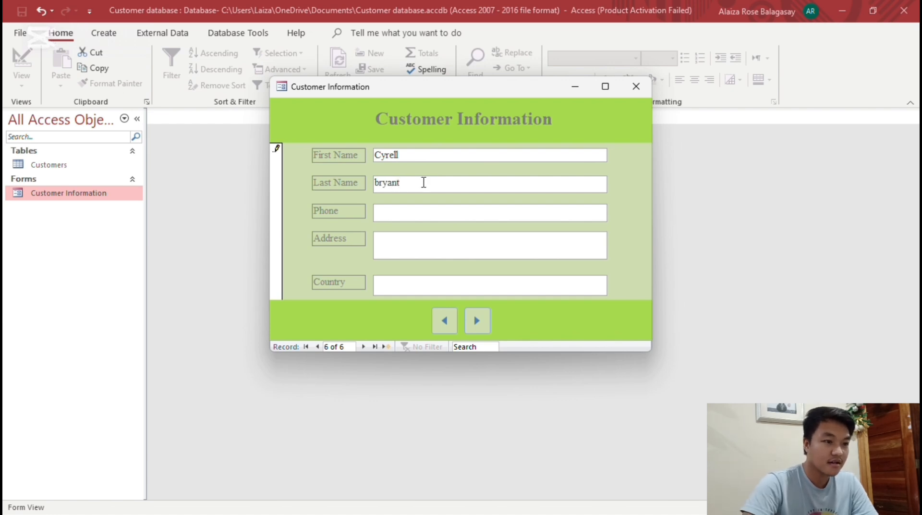
pyautogui.click(380, 182)
pyautogui.press('BackSpace')
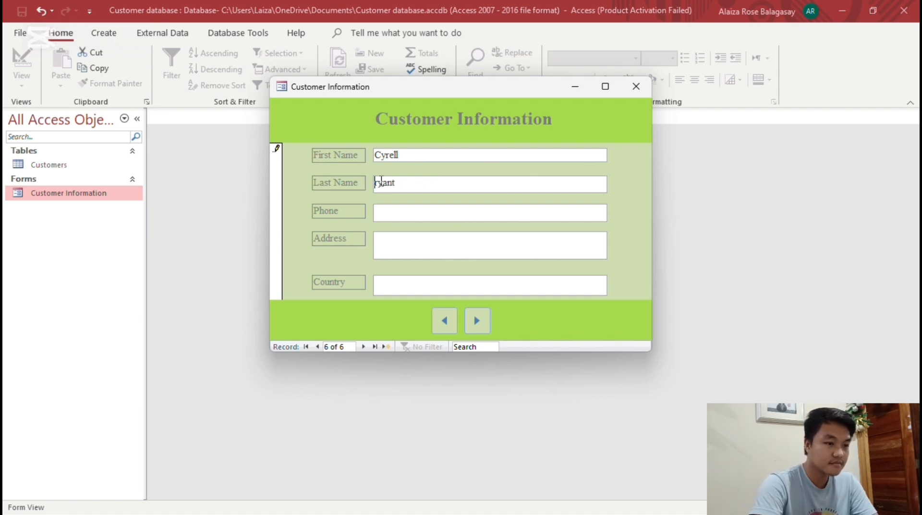
pyautogui.write('B')
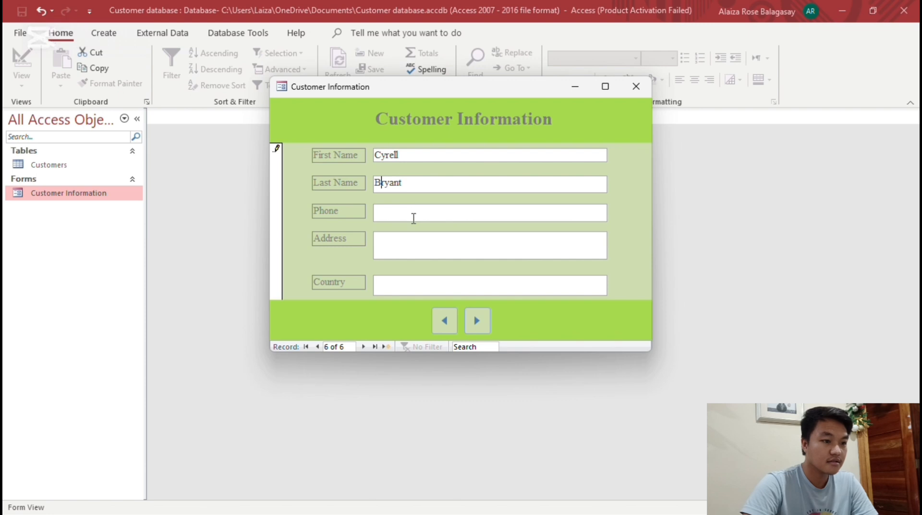
# Fill in the customer's phone number and address, enter Philippines as the country, and close the form
pyautogui.write('111111111')
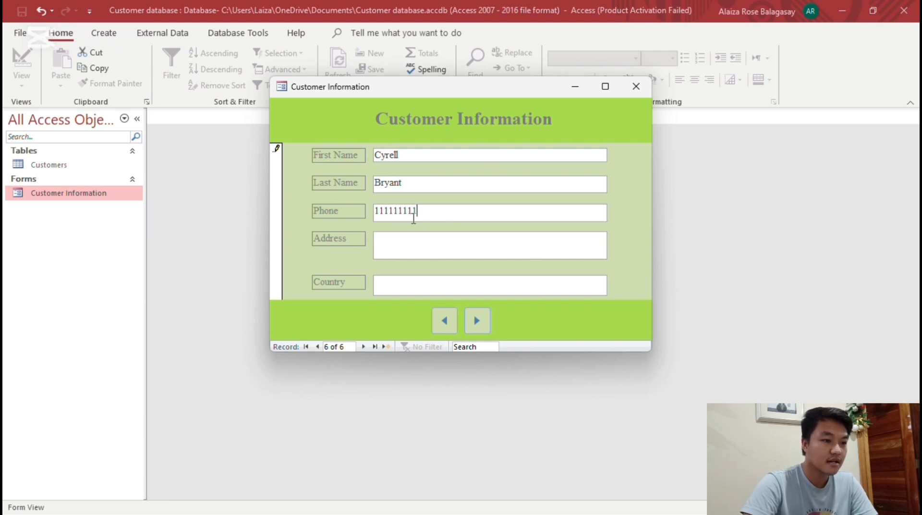
pyautogui.click(421, 244)
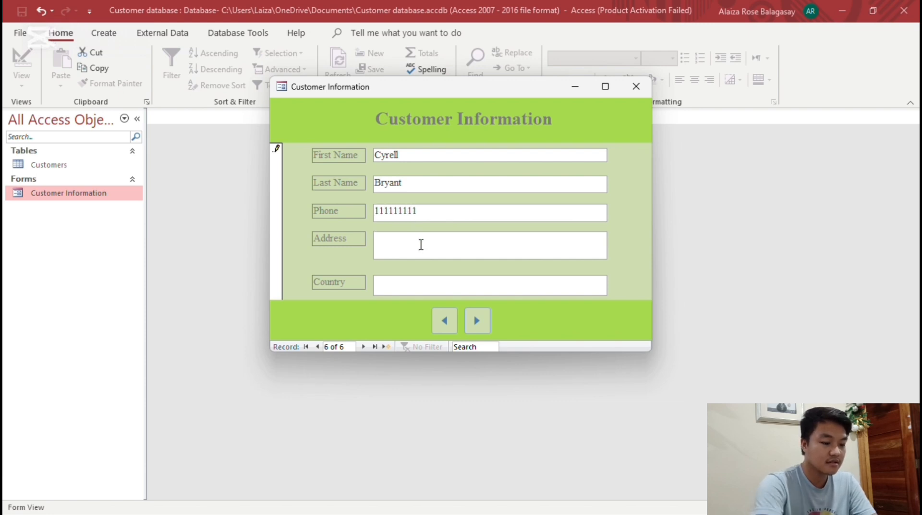
pyautogui.write('Tacloban')
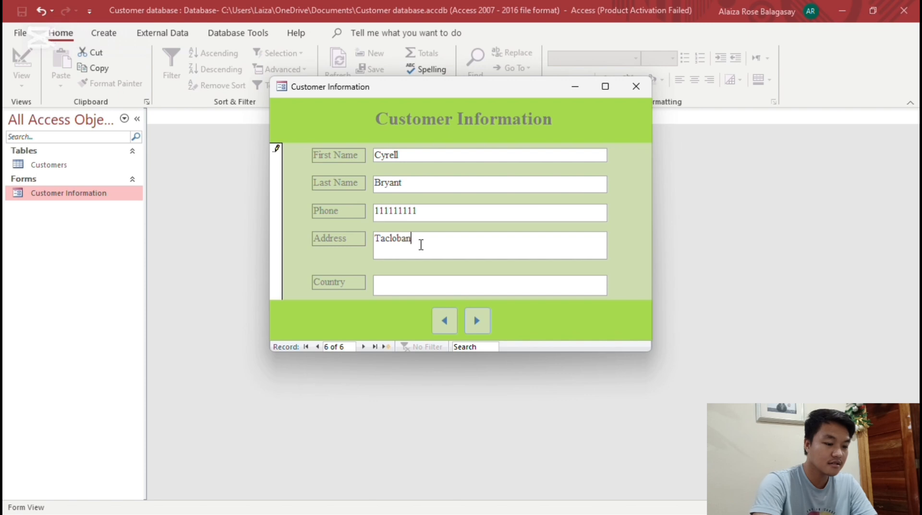
pyautogui.write(' City')
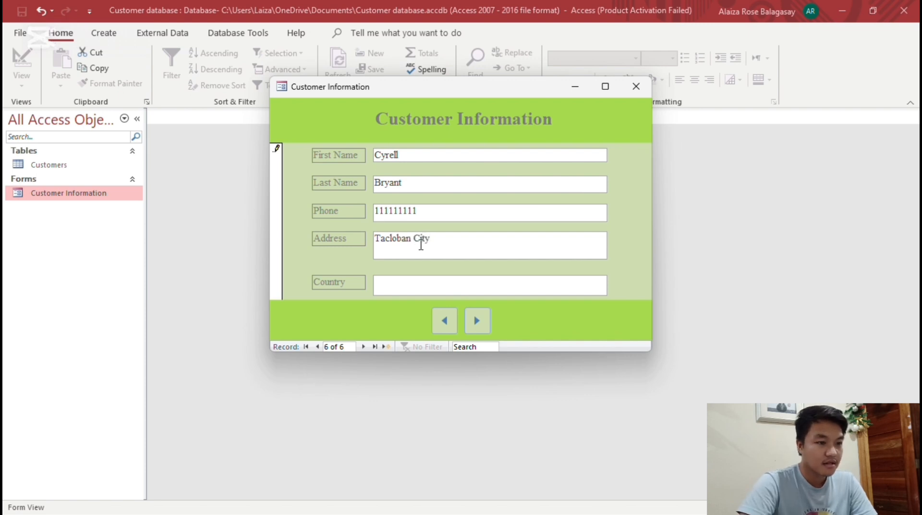
pyautogui.click(430, 285)
pyautogui.write('Philippines')
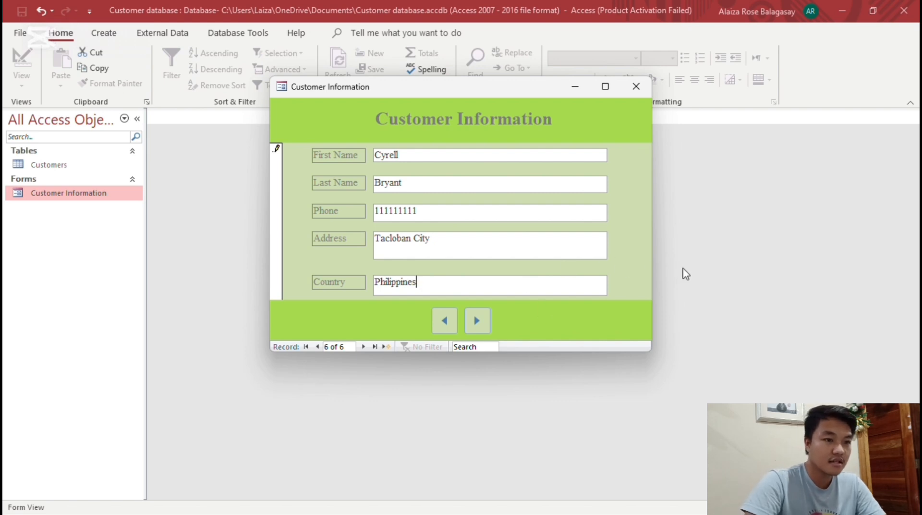
pyautogui.click(640, 95)
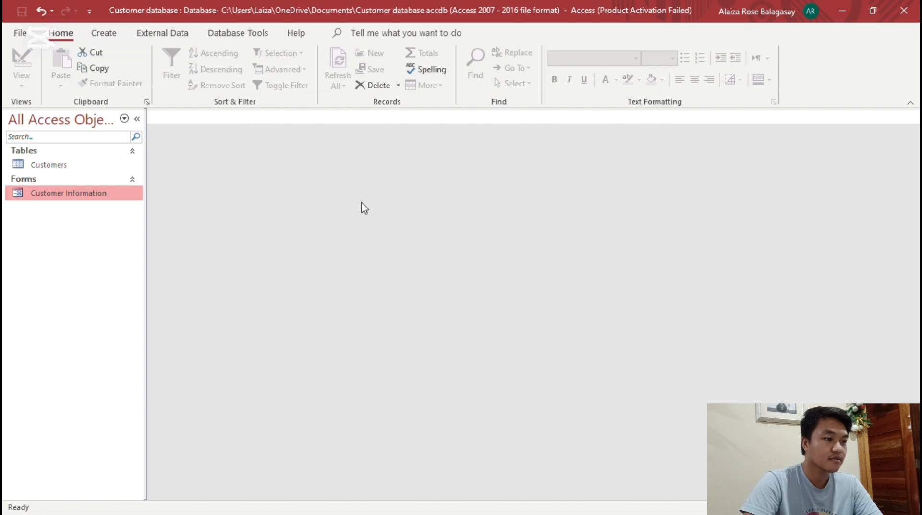
# Open the Customers table and check the record added through the form in the last row
pyautogui.click(107, 168)
pyautogui.doubleClick(106, 170)
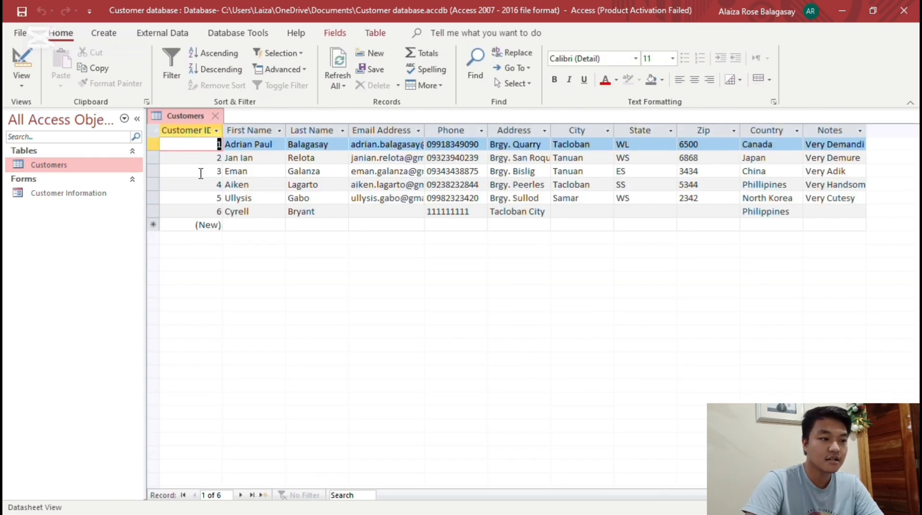
pyautogui.doubleClick(243, 212)
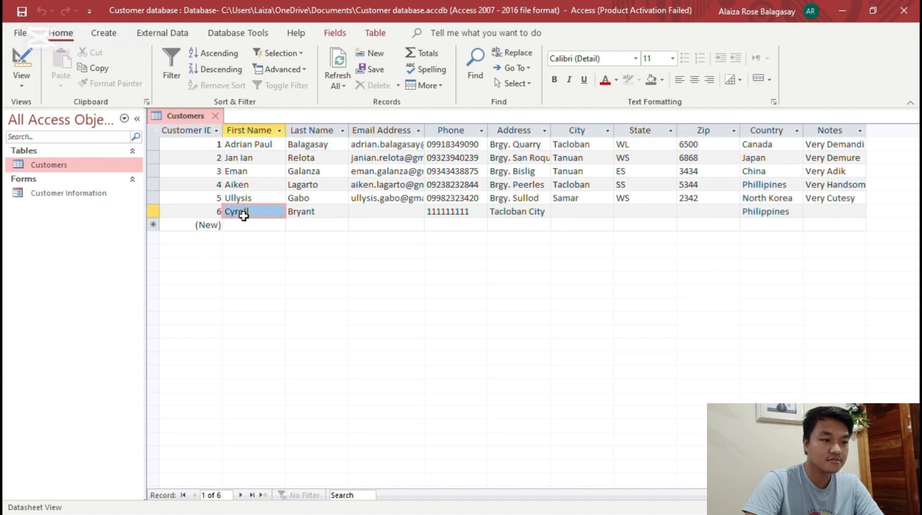
pyautogui.click(297, 211)
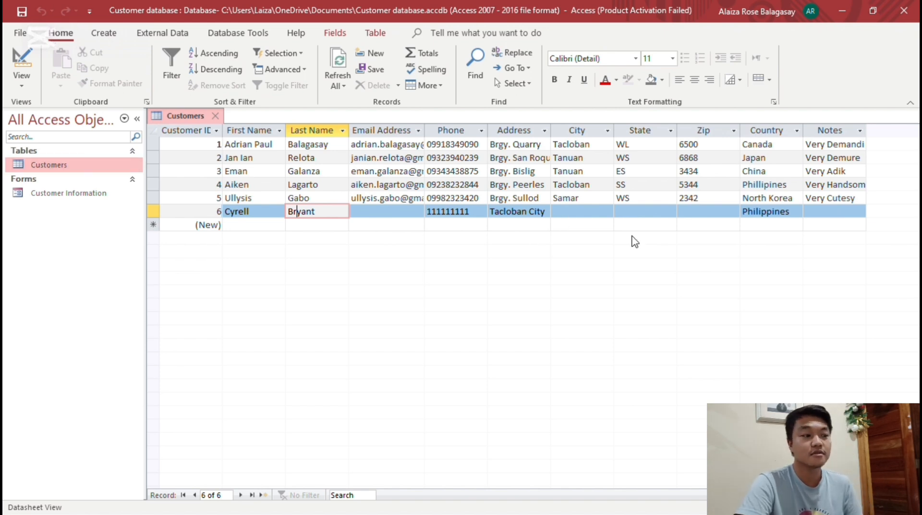
pyautogui.click(92, 197)
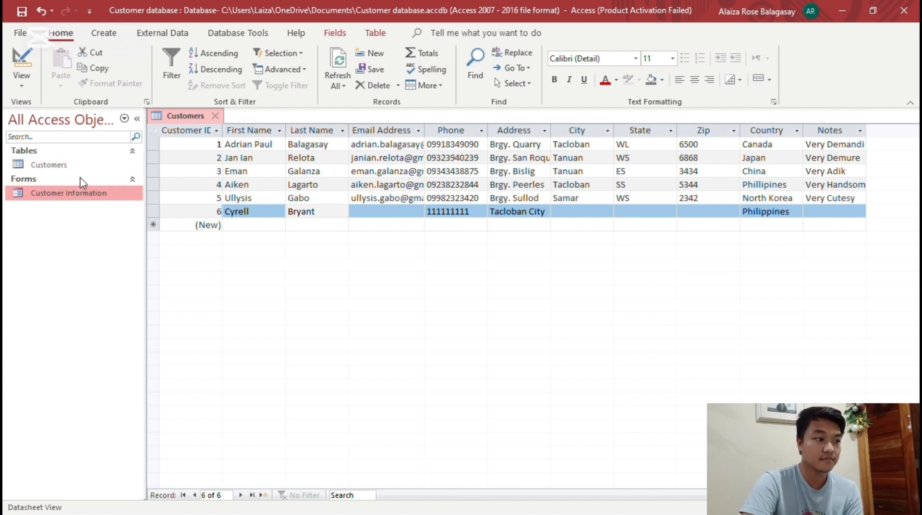
pyautogui.click(82, 165)
pyautogui.click(83, 190)
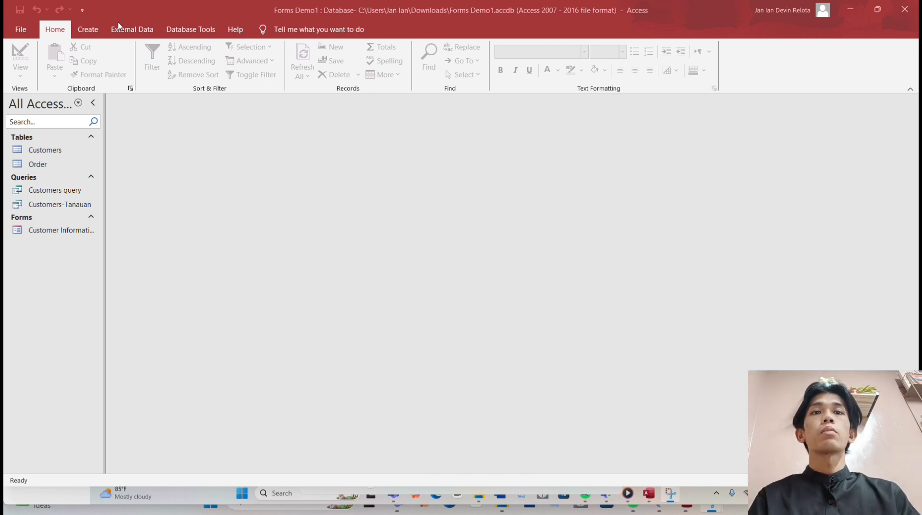
# In the Forms Demo1 database, start a report with the Report Wizard, using the Customers query as its source
pyautogui.click(88, 31)
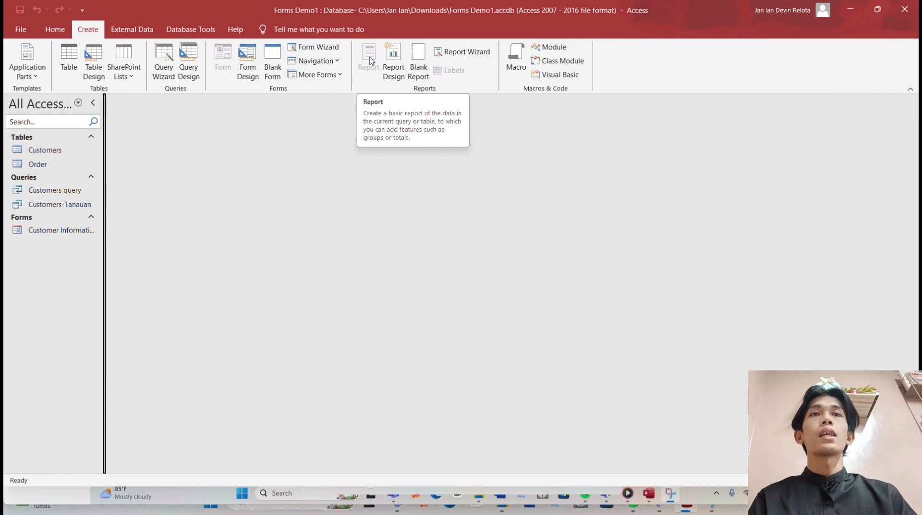
pyautogui.click(470, 55)
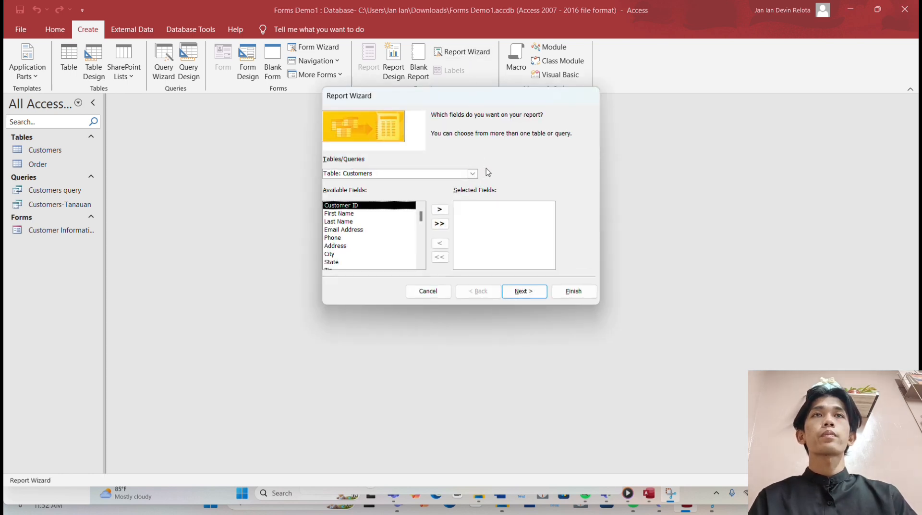
pyautogui.click(473, 174)
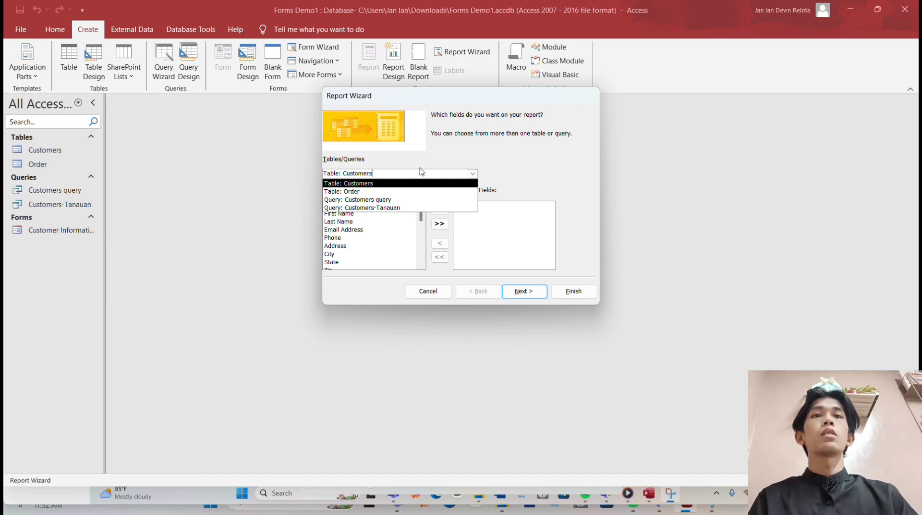
pyautogui.click(383, 199)
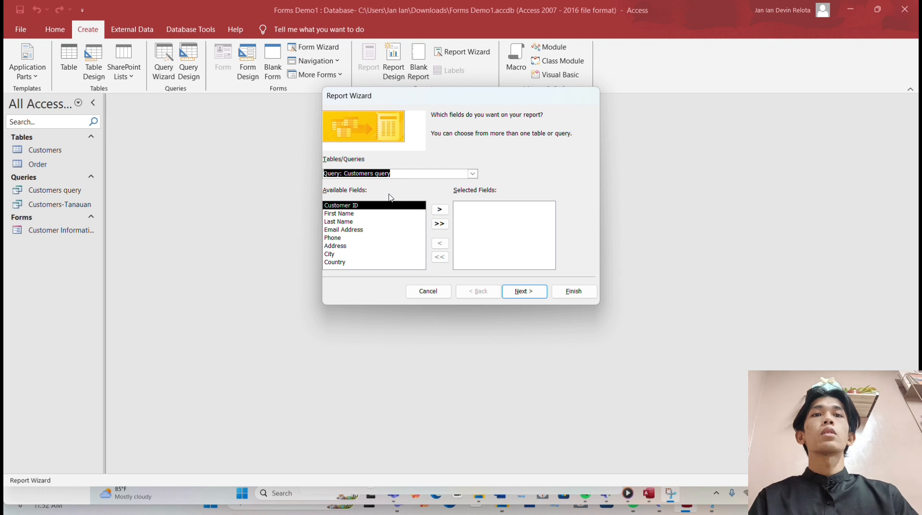
# Include First Name, Last Name, Email Address, Phone, Address, City and Country in the report, leaving out Customer ID
pyautogui.doubleClick(341, 215)
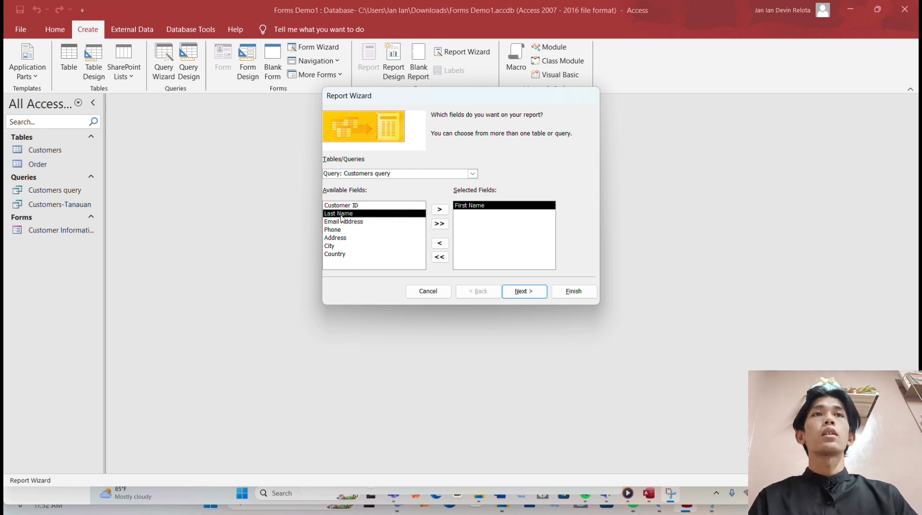
pyautogui.doubleClick(341, 214)
pyautogui.doubleClick(342, 215)
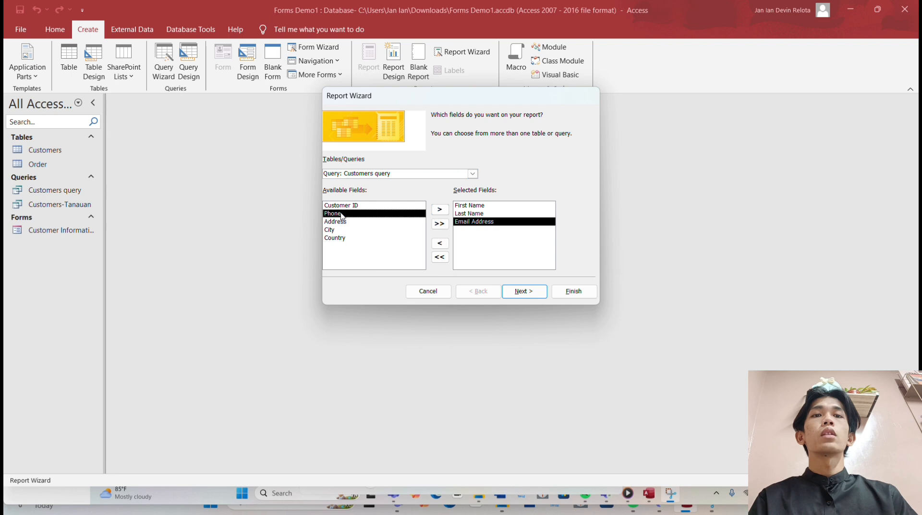
pyautogui.doubleClick(341, 215)
pyautogui.doubleClick(341, 214)
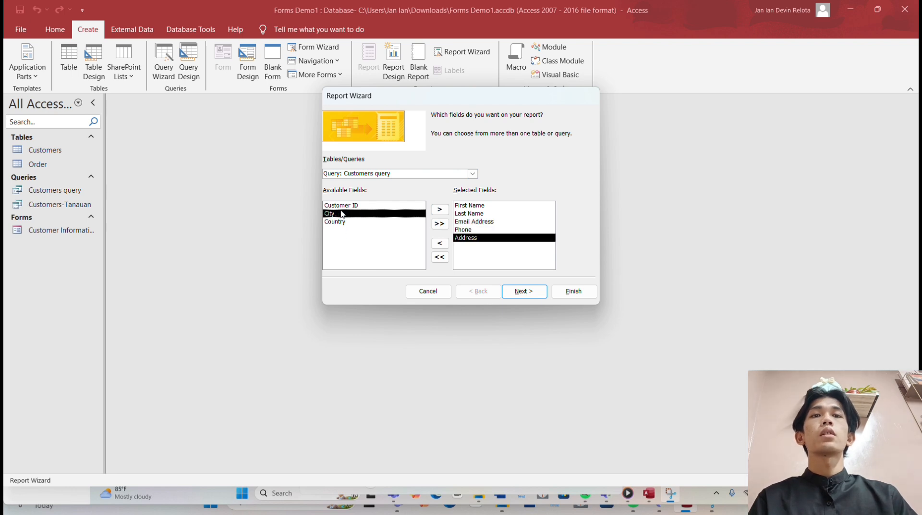
pyautogui.doubleClick(342, 214)
pyautogui.doubleClick(342, 215)
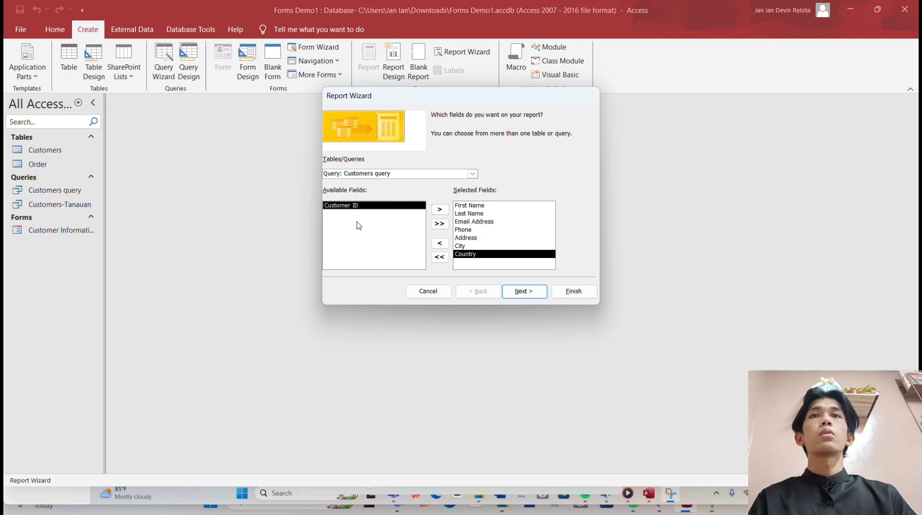
pyautogui.click(523, 292)
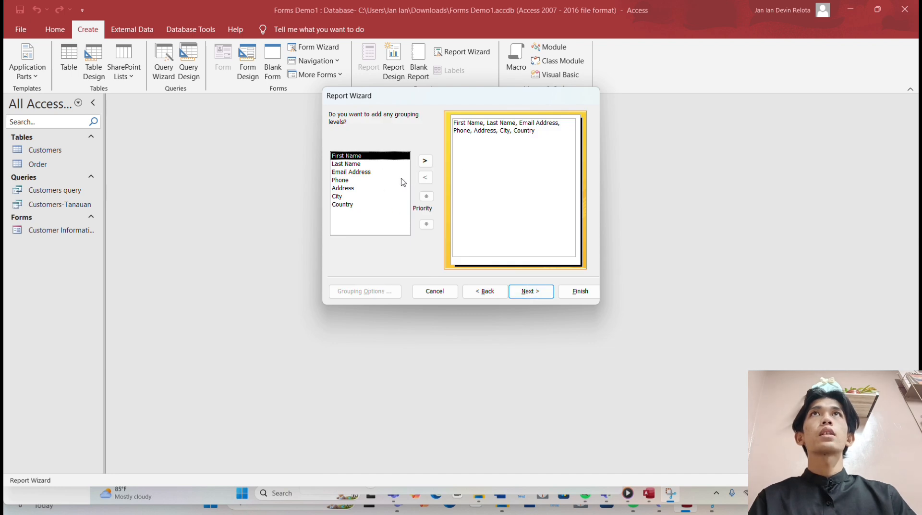
# Add no grouping levels to the report and set no sort field, leaving the first sort order at Ascending
pyautogui.click(530, 291)
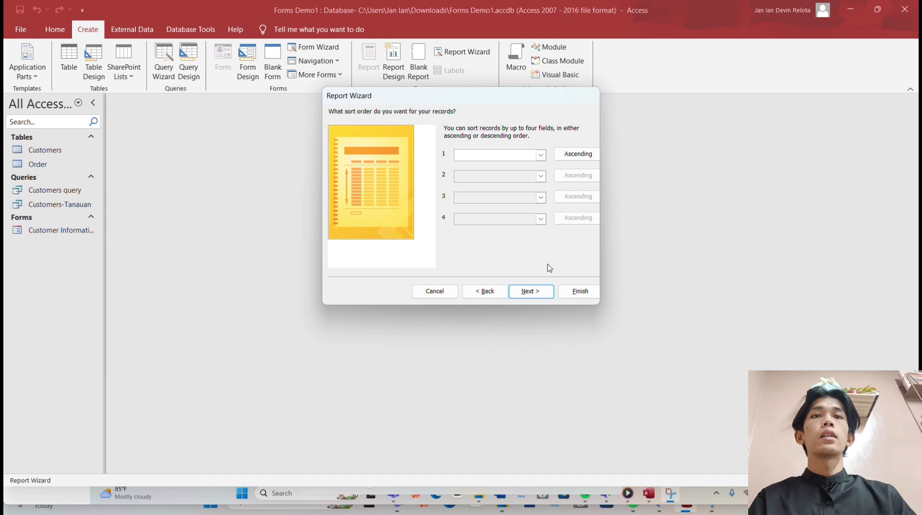
pyautogui.click(541, 155)
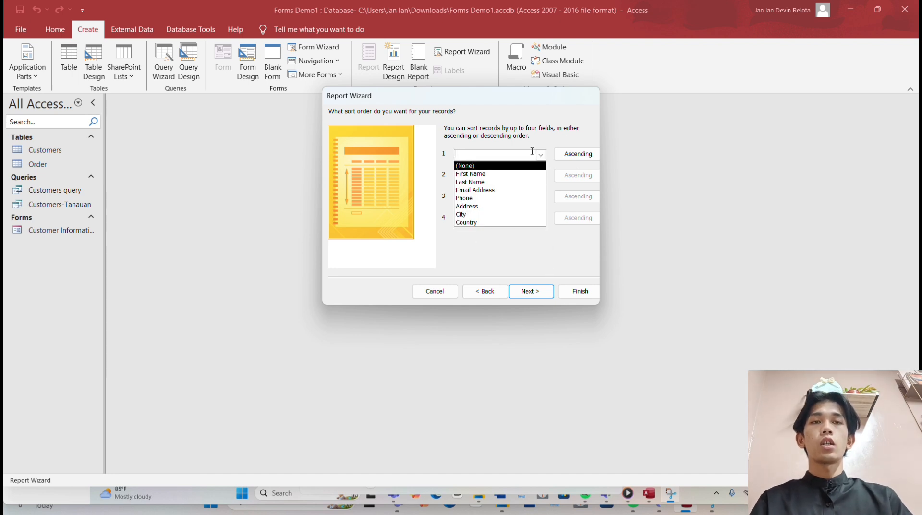
pyautogui.click(541, 154)
pyautogui.click(589, 155)
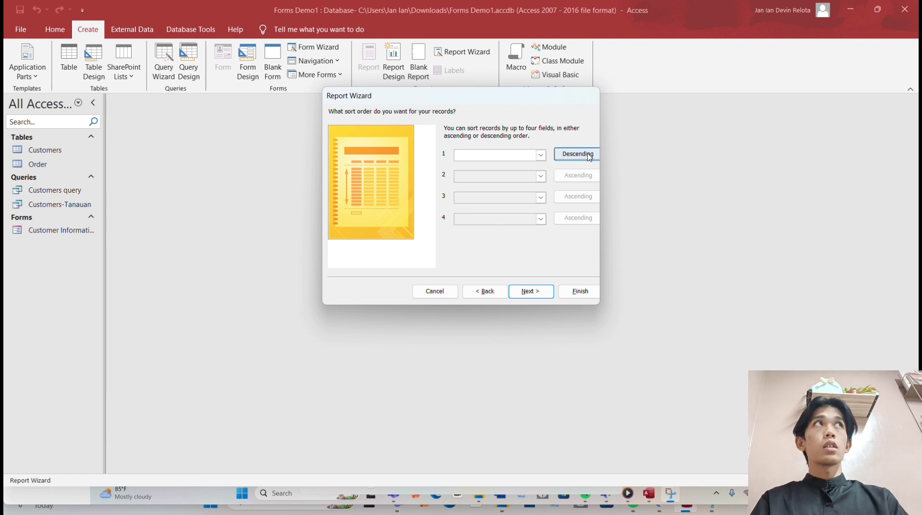
pyautogui.click(590, 156)
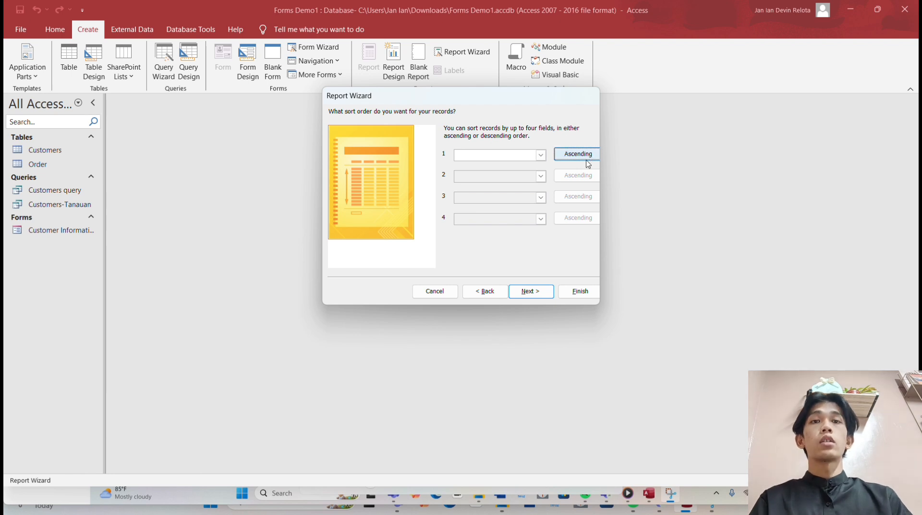
pyautogui.click(542, 292)
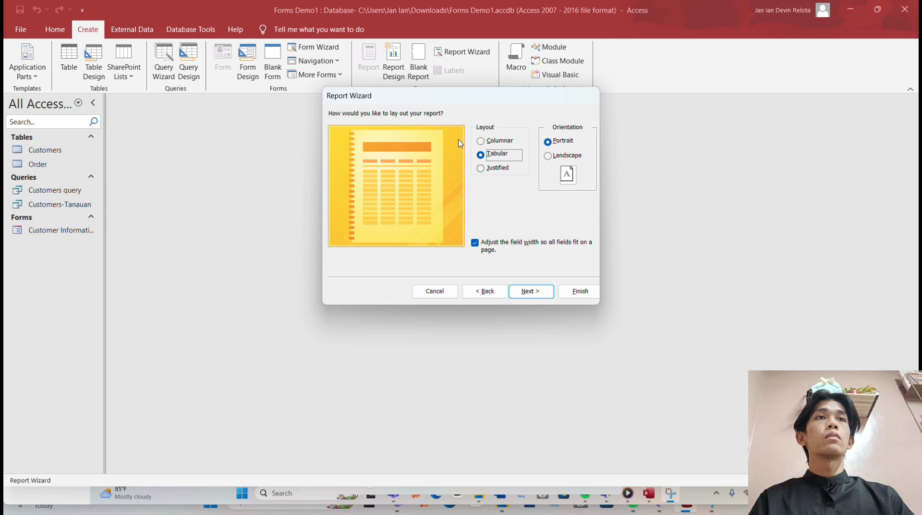
# Compare the layout options, choose Tabular in Portrait orientation, and finish the wizard with the title Customers query and a report preview
pyautogui.click(481, 140)
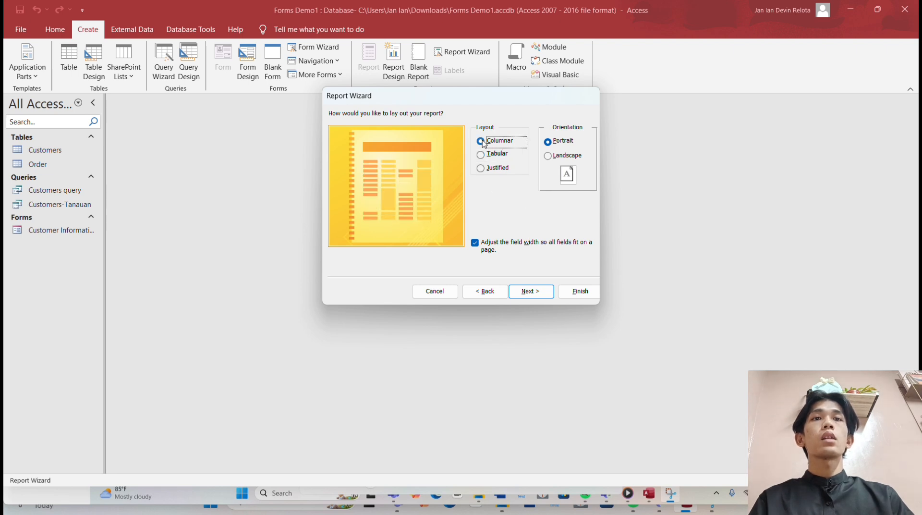
pyautogui.click(481, 155)
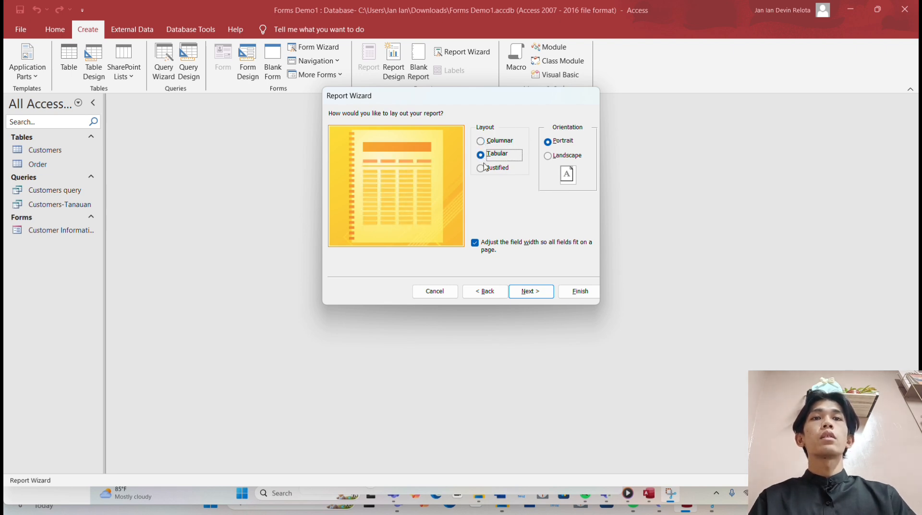
pyautogui.click(481, 168)
pyautogui.click(481, 154)
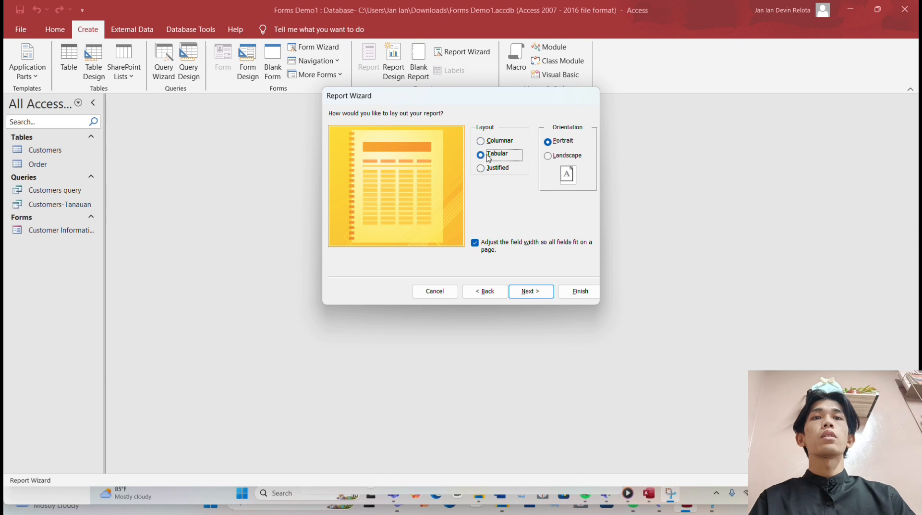
pyautogui.click(548, 156)
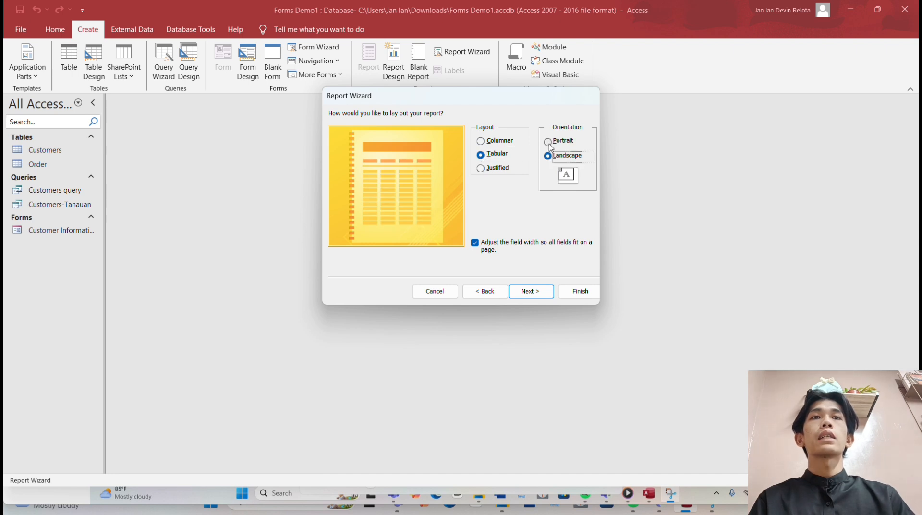
pyautogui.click(548, 142)
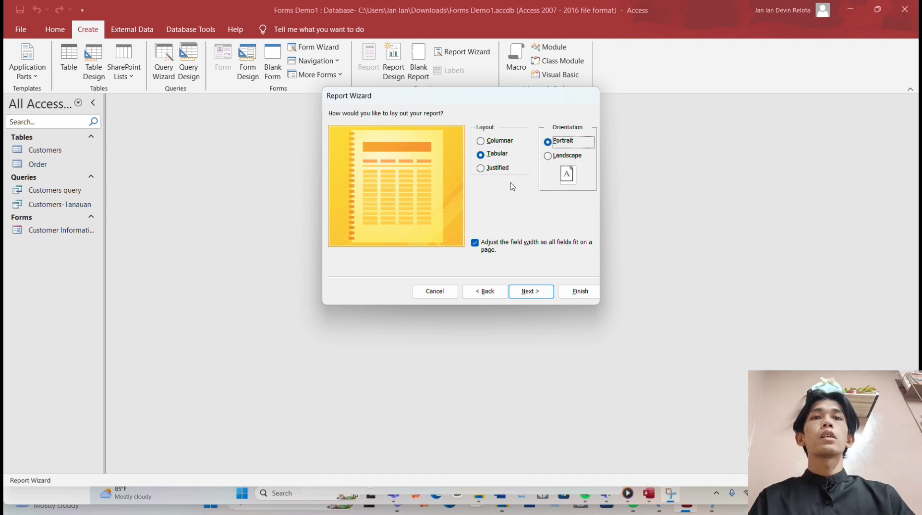
pyautogui.click(531, 292)
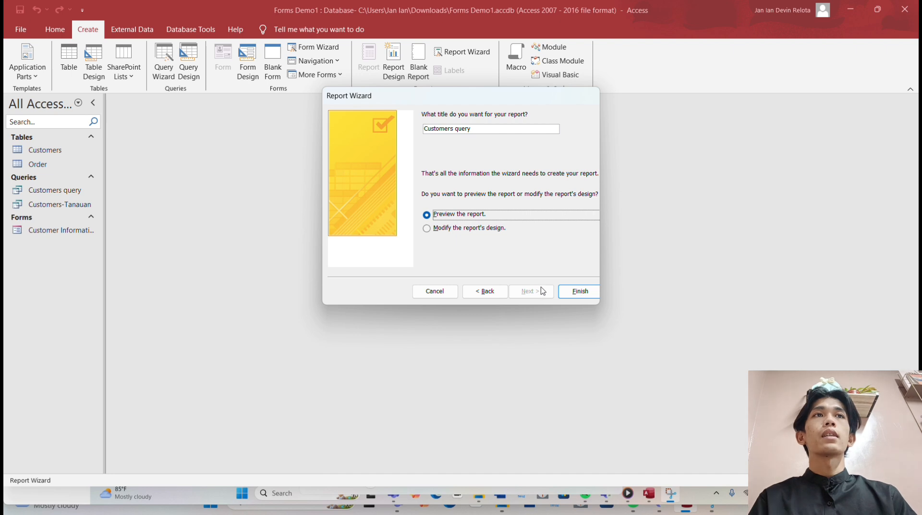
pyautogui.click(576, 292)
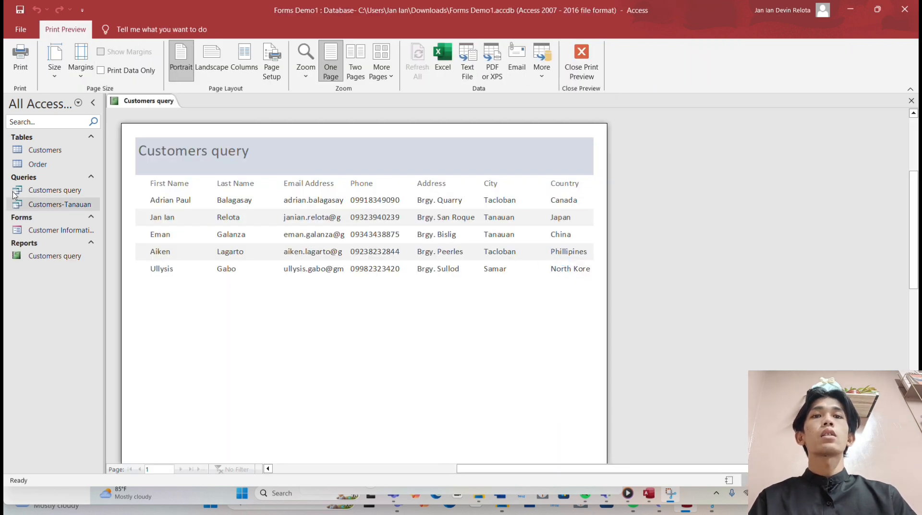
# Switch the Customers query report to Layout View and move its title to the middle of the header band
pyautogui.click(30, 258)
pyautogui.click(20, 70)
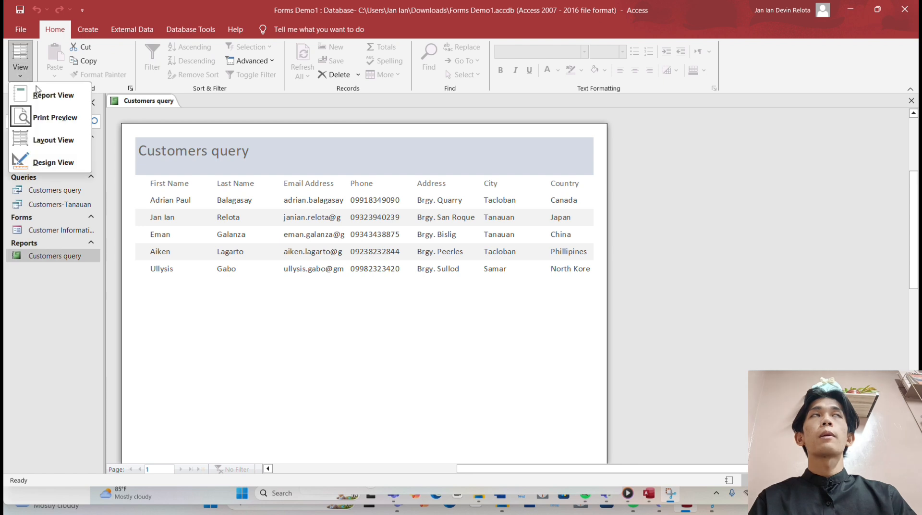
pyautogui.click(54, 140)
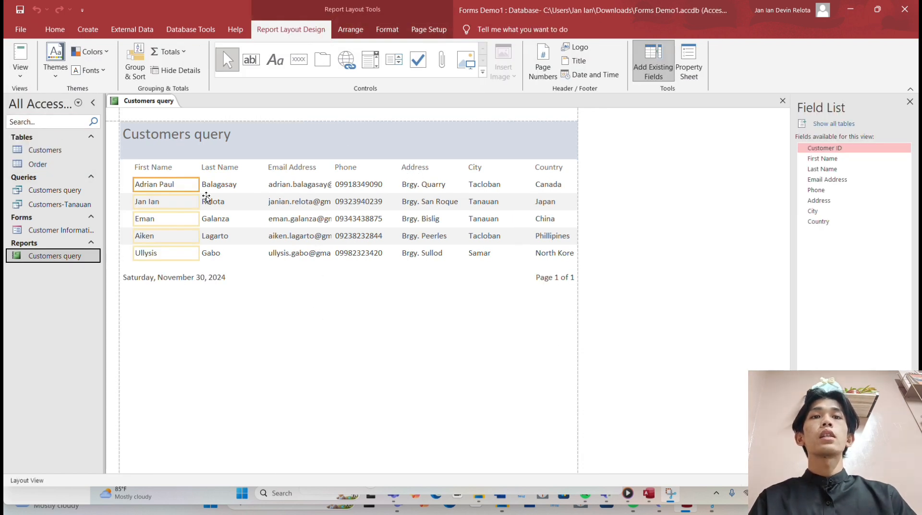
pyautogui.click(202, 140)
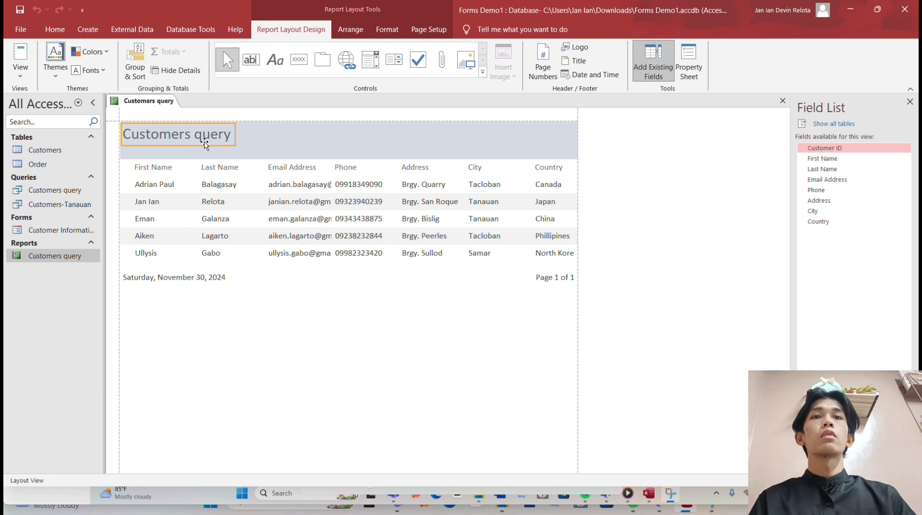
pyautogui.moveTo(335, 138); pyautogui.dragTo(359, 141)
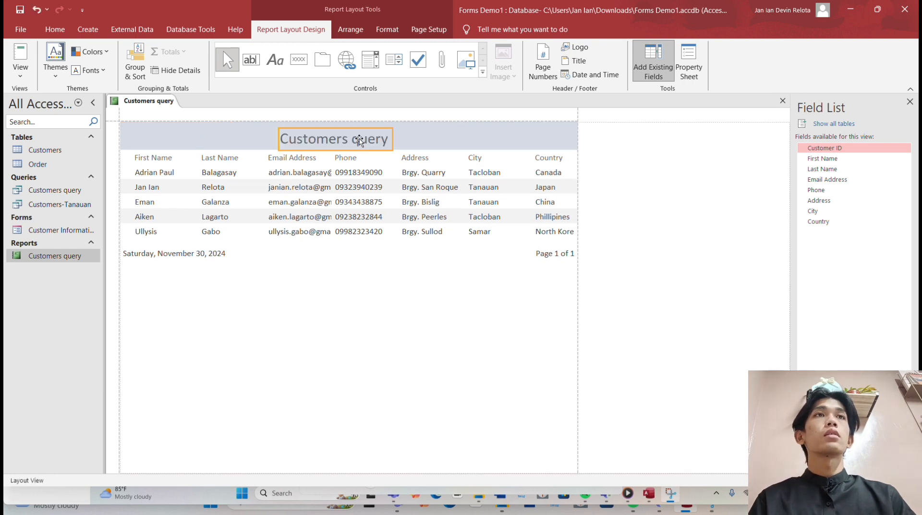
# Change the report's heading text to Customers Report
pyautogui.doubleClick(360, 140)
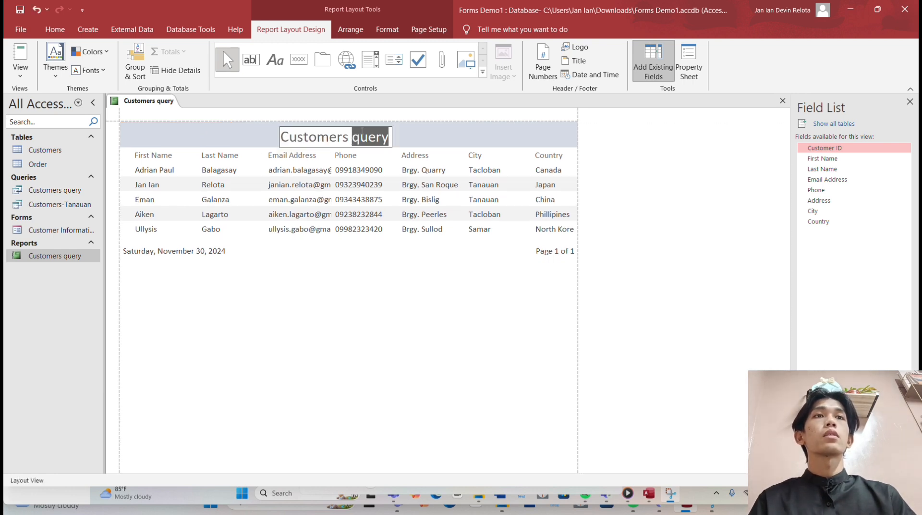
pyautogui.write('Report')
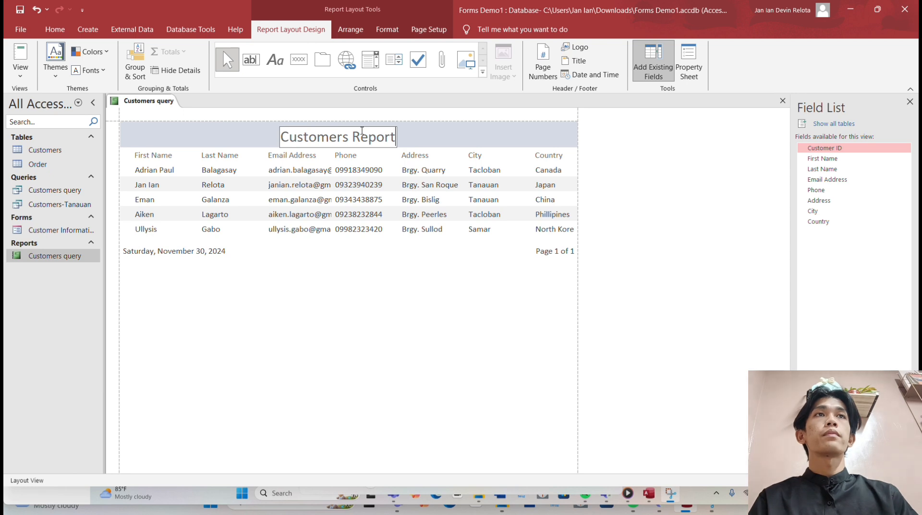
pyautogui.click(409, 248)
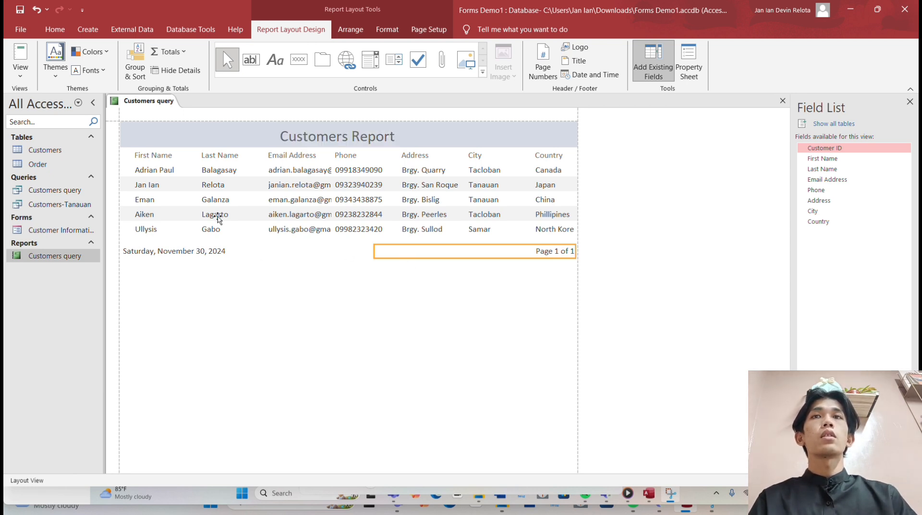
# Move the Last Name column heading slightly left and down in the report
pyautogui.click(222, 157)
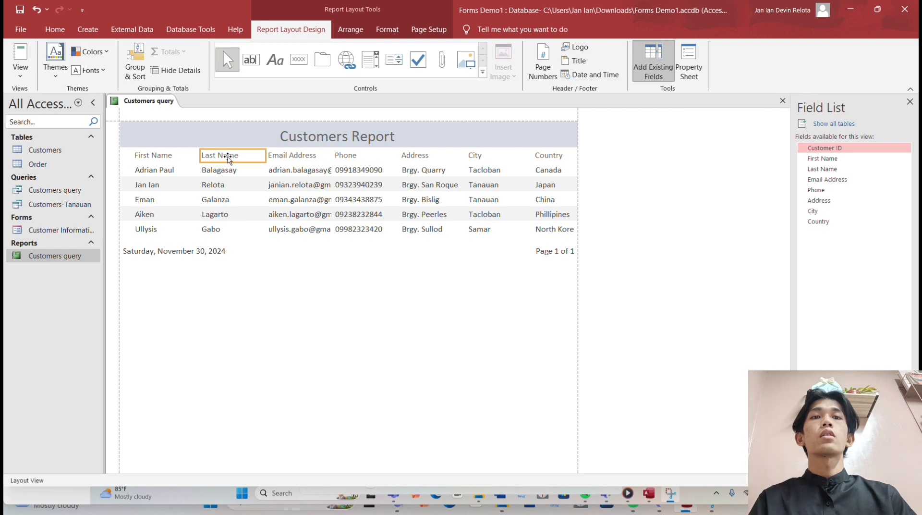
pyautogui.moveTo(284, 157)
pyautogui.mouseDown()
pyautogui.moveTo(219, 156)
pyautogui.moveTo(291, 152)
pyautogui.moveTo(289, 163)
pyautogui.moveTo(219, 159)
pyautogui.moveTo(284, 155)
pyautogui.mouseUp()
pyautogui.click(219, 156)
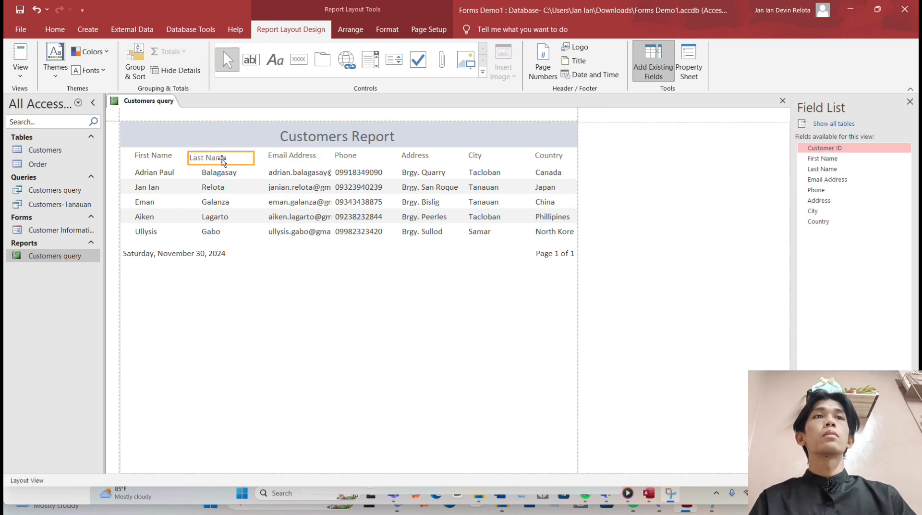
pyautogui.click(225, 159)
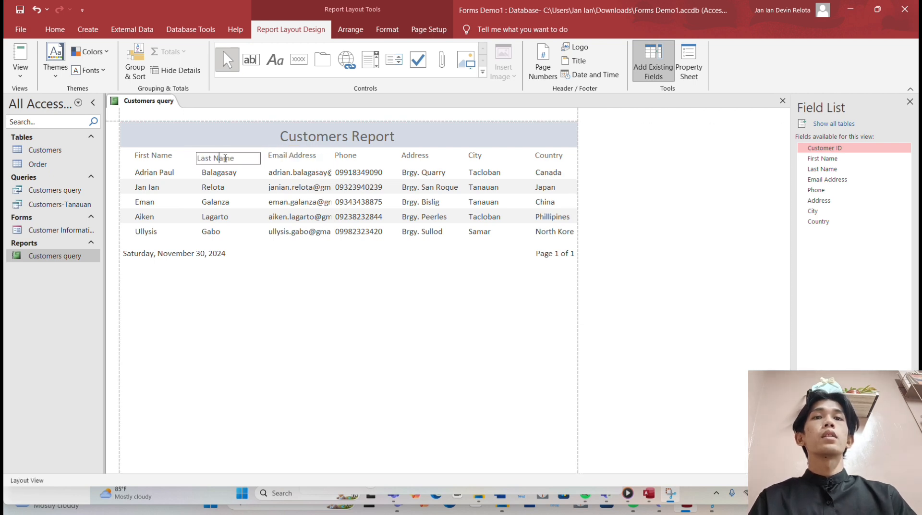
pyautogui.click(305, 315)
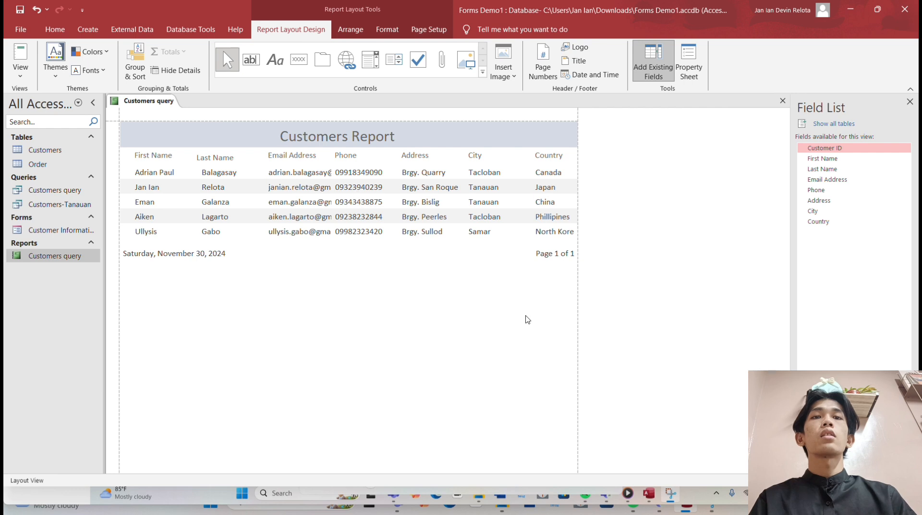
# Look at the page number and date controls in the report footer
pyautogui.click(547, 253)
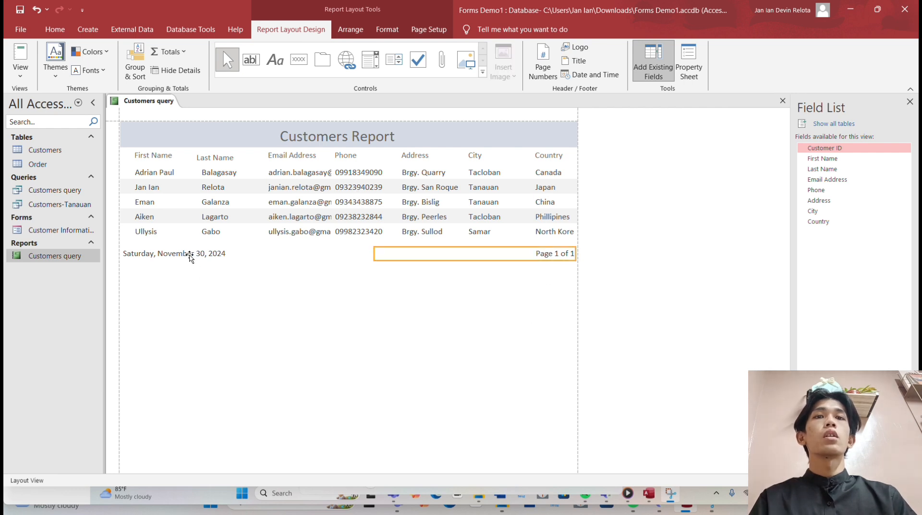
pyautogui.click(235, 253)
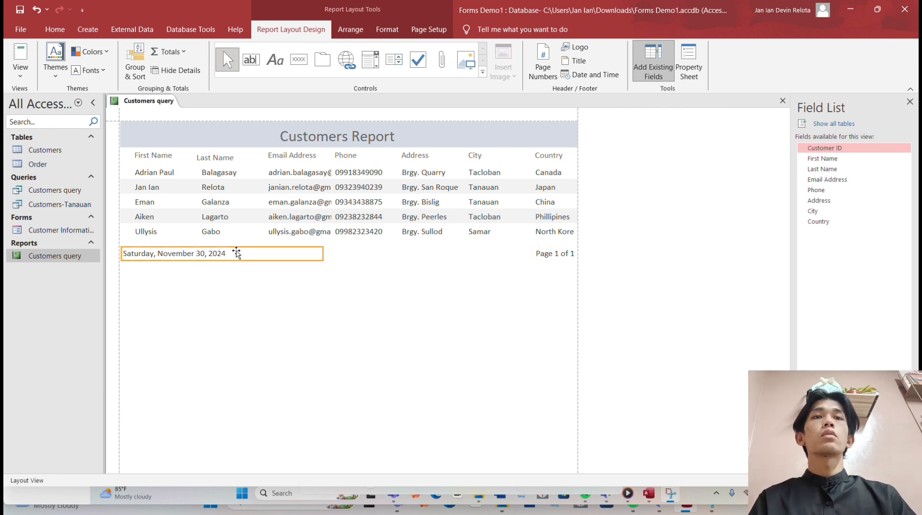
pyautogui.click(425, 311)
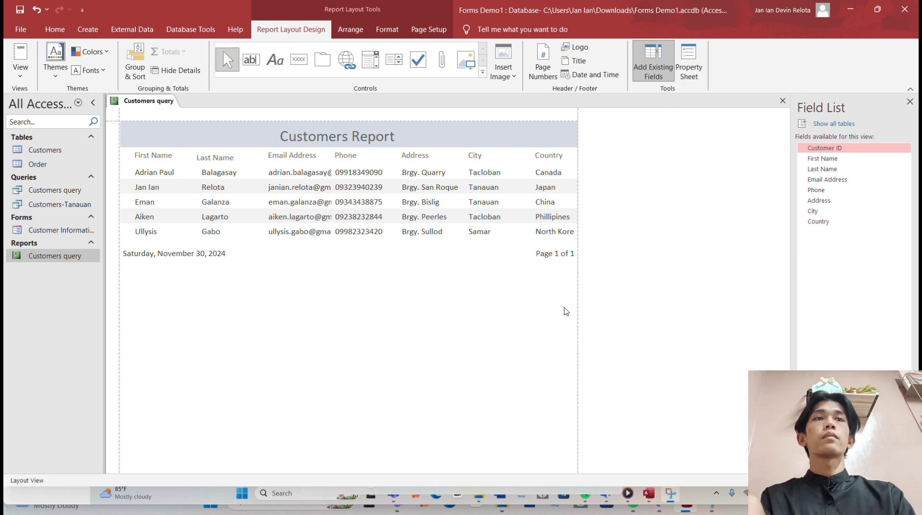
# Display the report's property sheet and look through its full list of properties
pyautogui.click(693, 70)
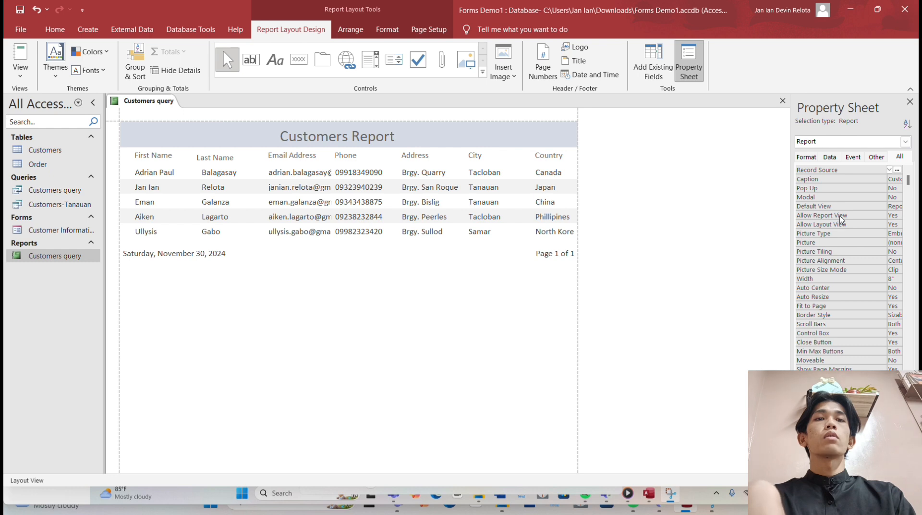
pyautogui.scroll(-1, 842, 219)
pyautogui.scroll(-3, 842, 215)
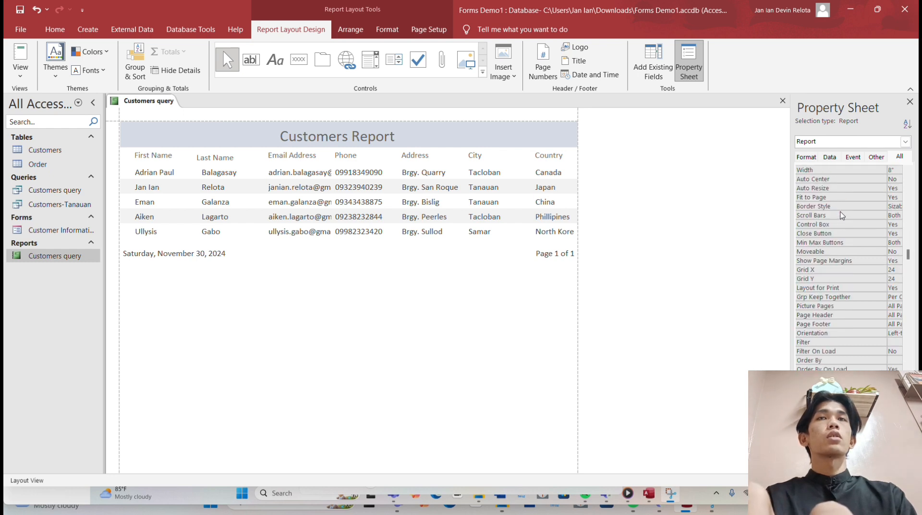
pyautogui.scroll(-12, 842, 217)
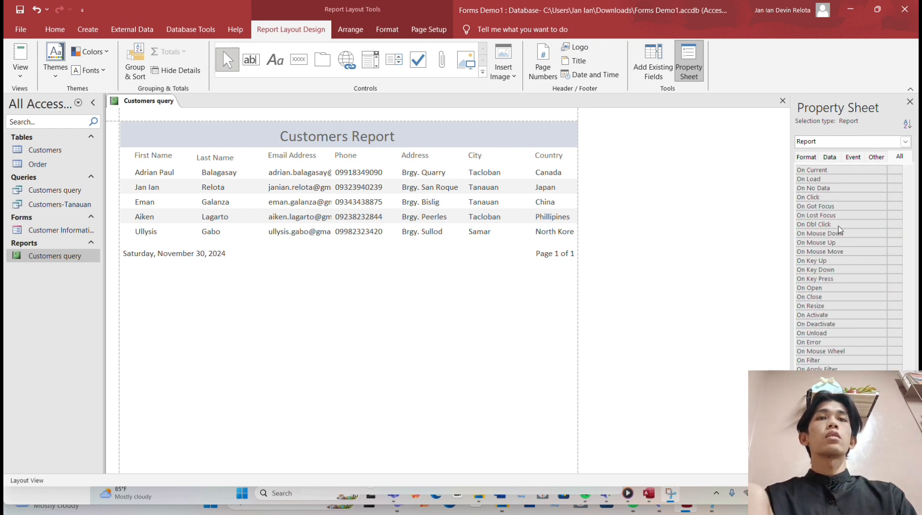
pyautogui.scroll(15, 840, 229)
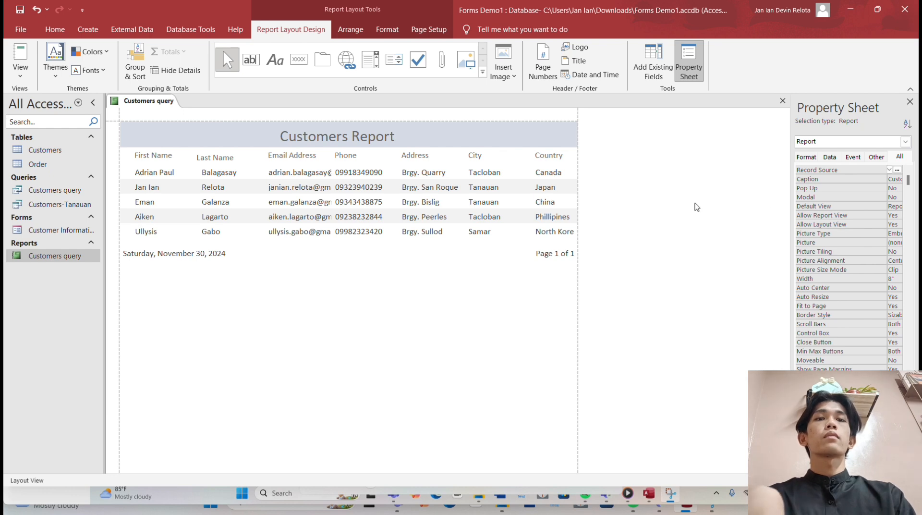
pyautogui.click(607, 185)
pyautogui.click(271, 309)
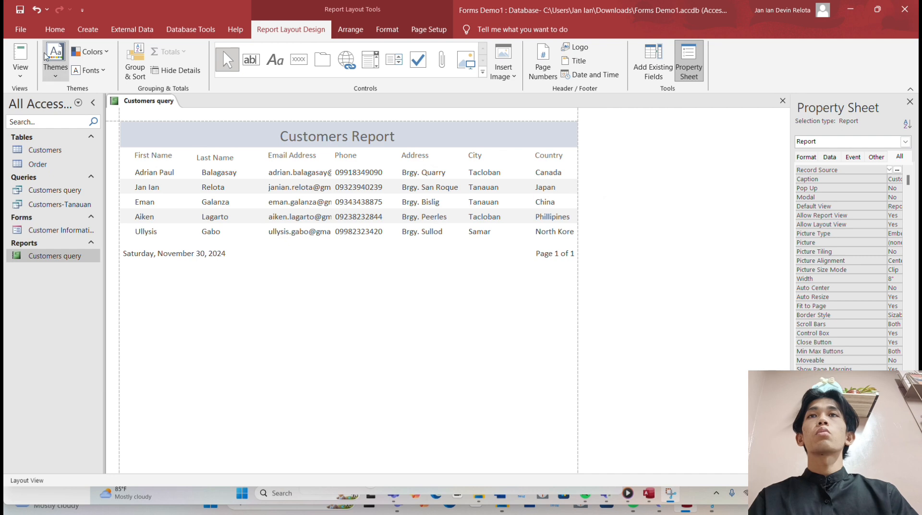
# Show the report in Print Preview and look through its margin, paper size and column settings
pyautogui.click(20, 72)
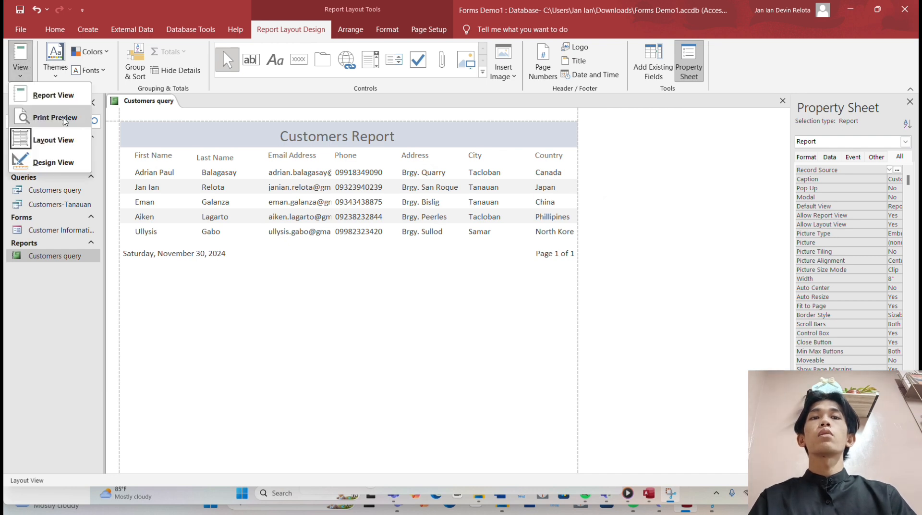
pyautogui.click(70, 125)
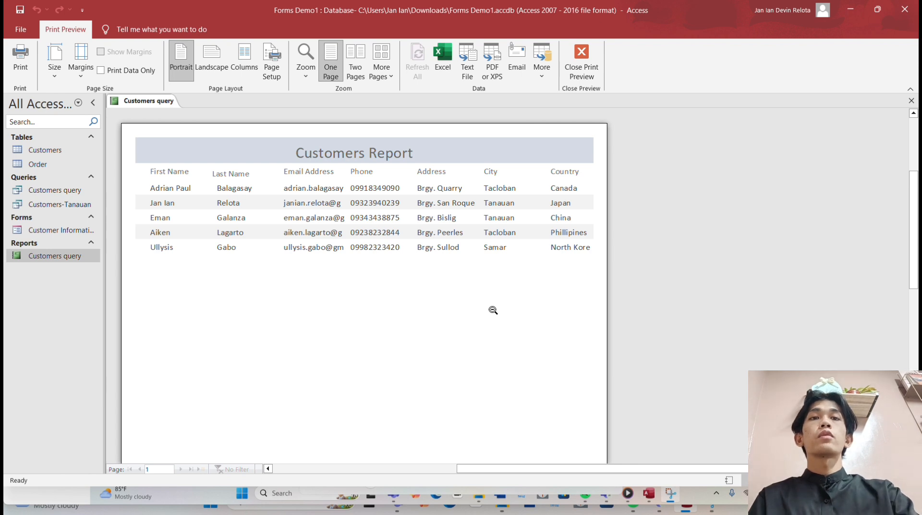
pyautogui.click(80, 70)
pyautogui.click(84, 78)
pyautogui.click(60, 79)
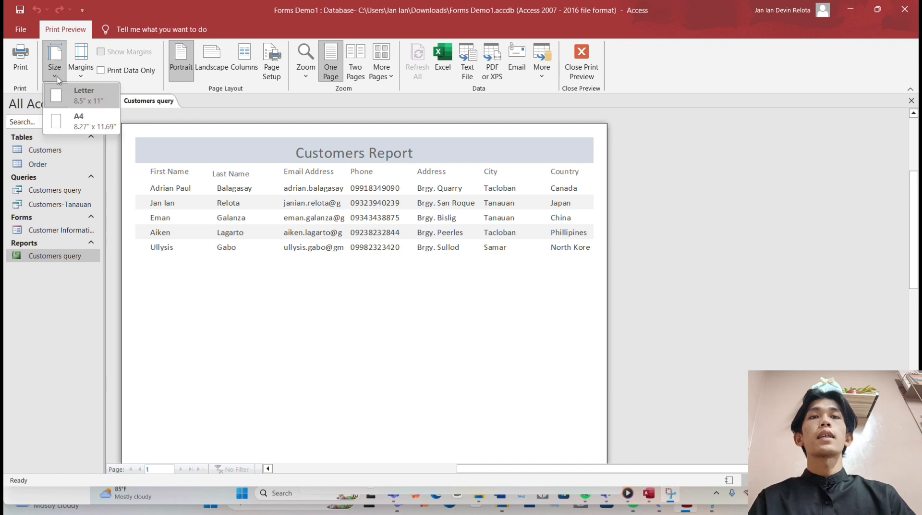
pyautogui.click(60, 77)
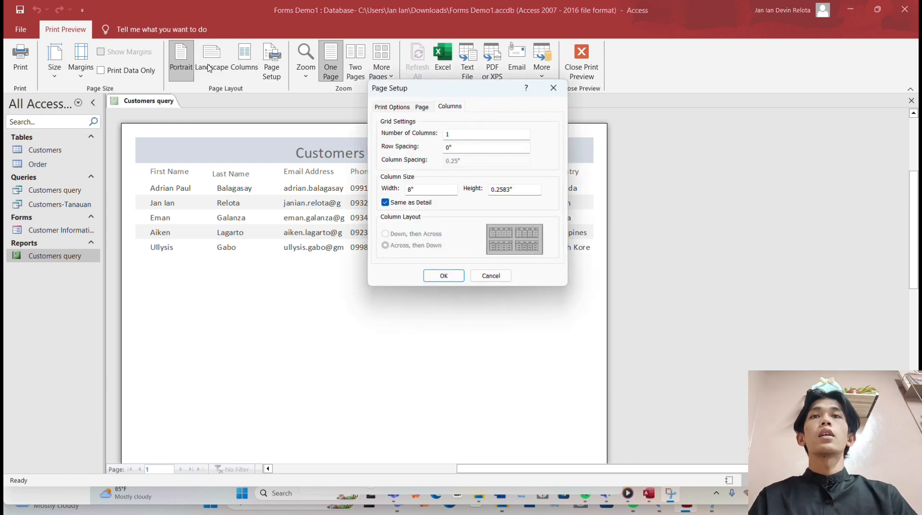
pyautogui.click(550, 87)
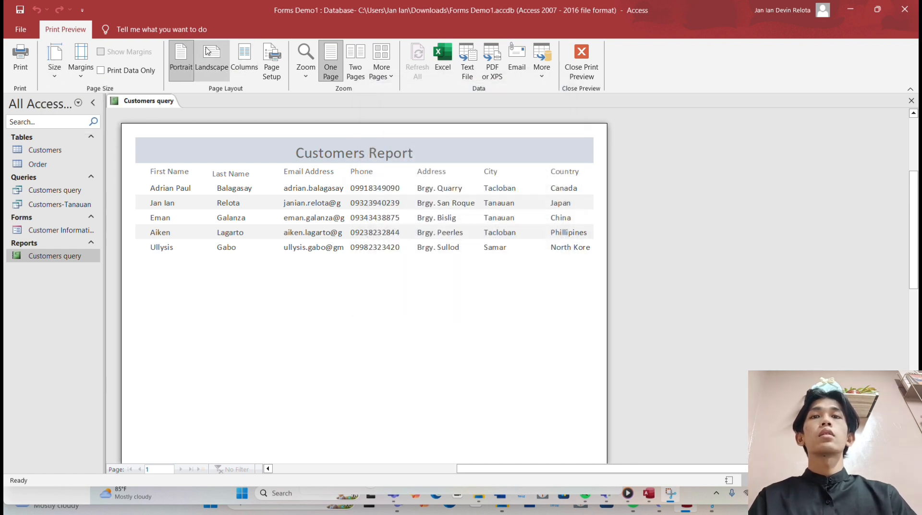